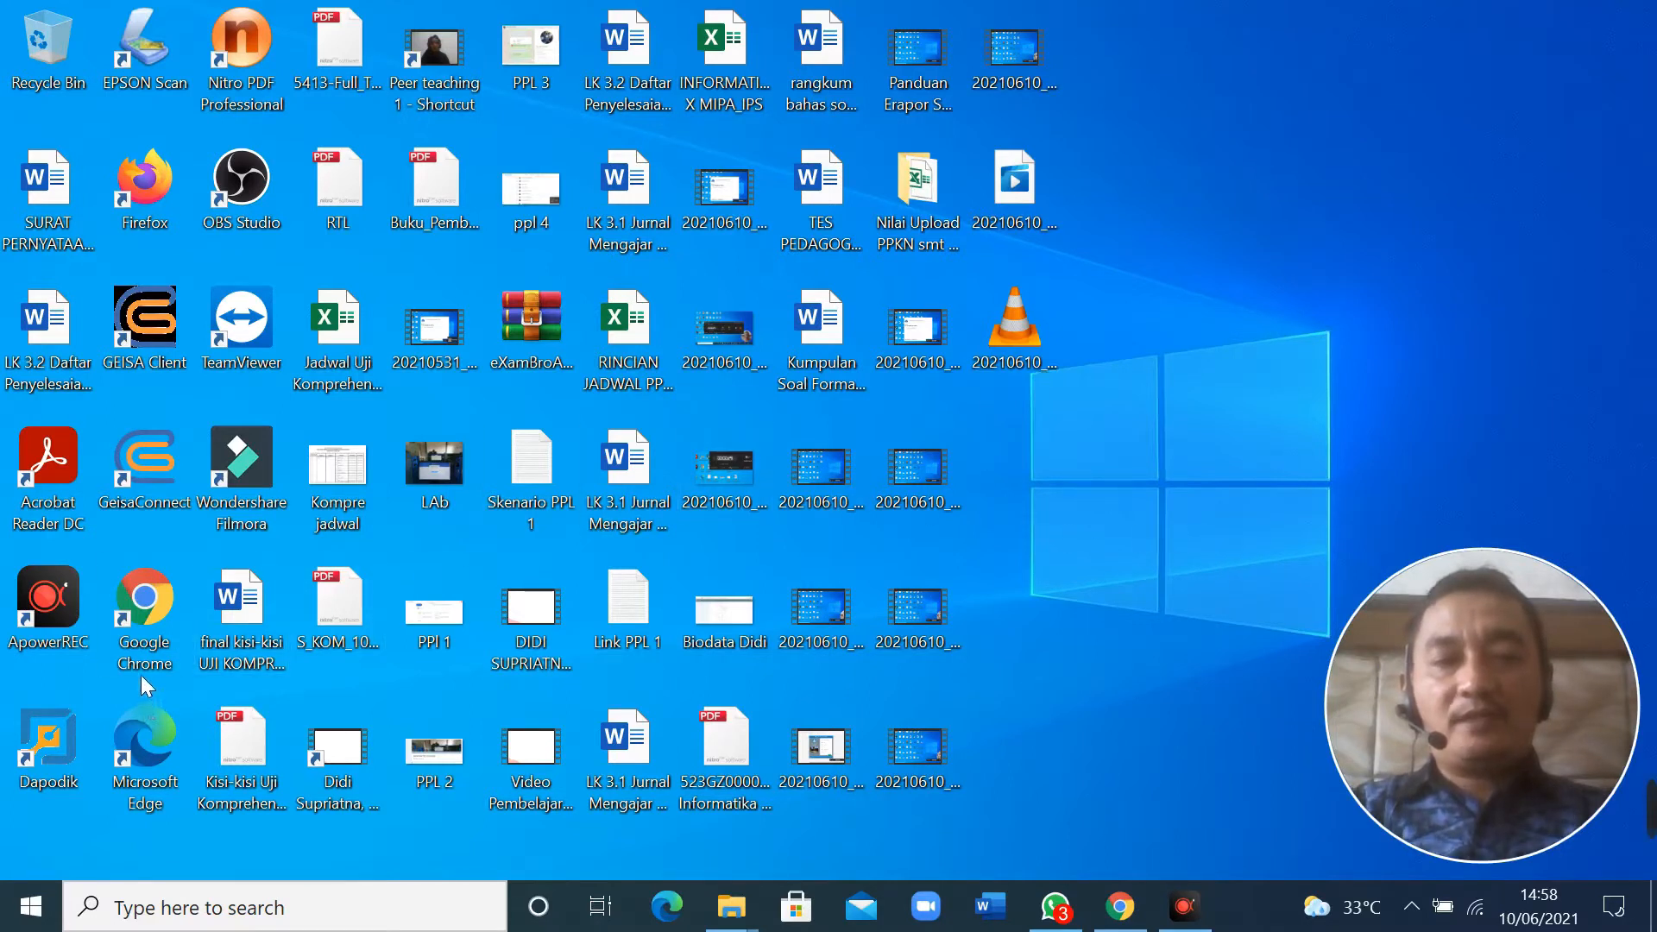
# - Open Google Chrome in a maximized window and load the e-Rapor SMA login page at s7utaerapor.sman7tangerang.sch.id:5739
pyautogui.doubleClick(144, 604)
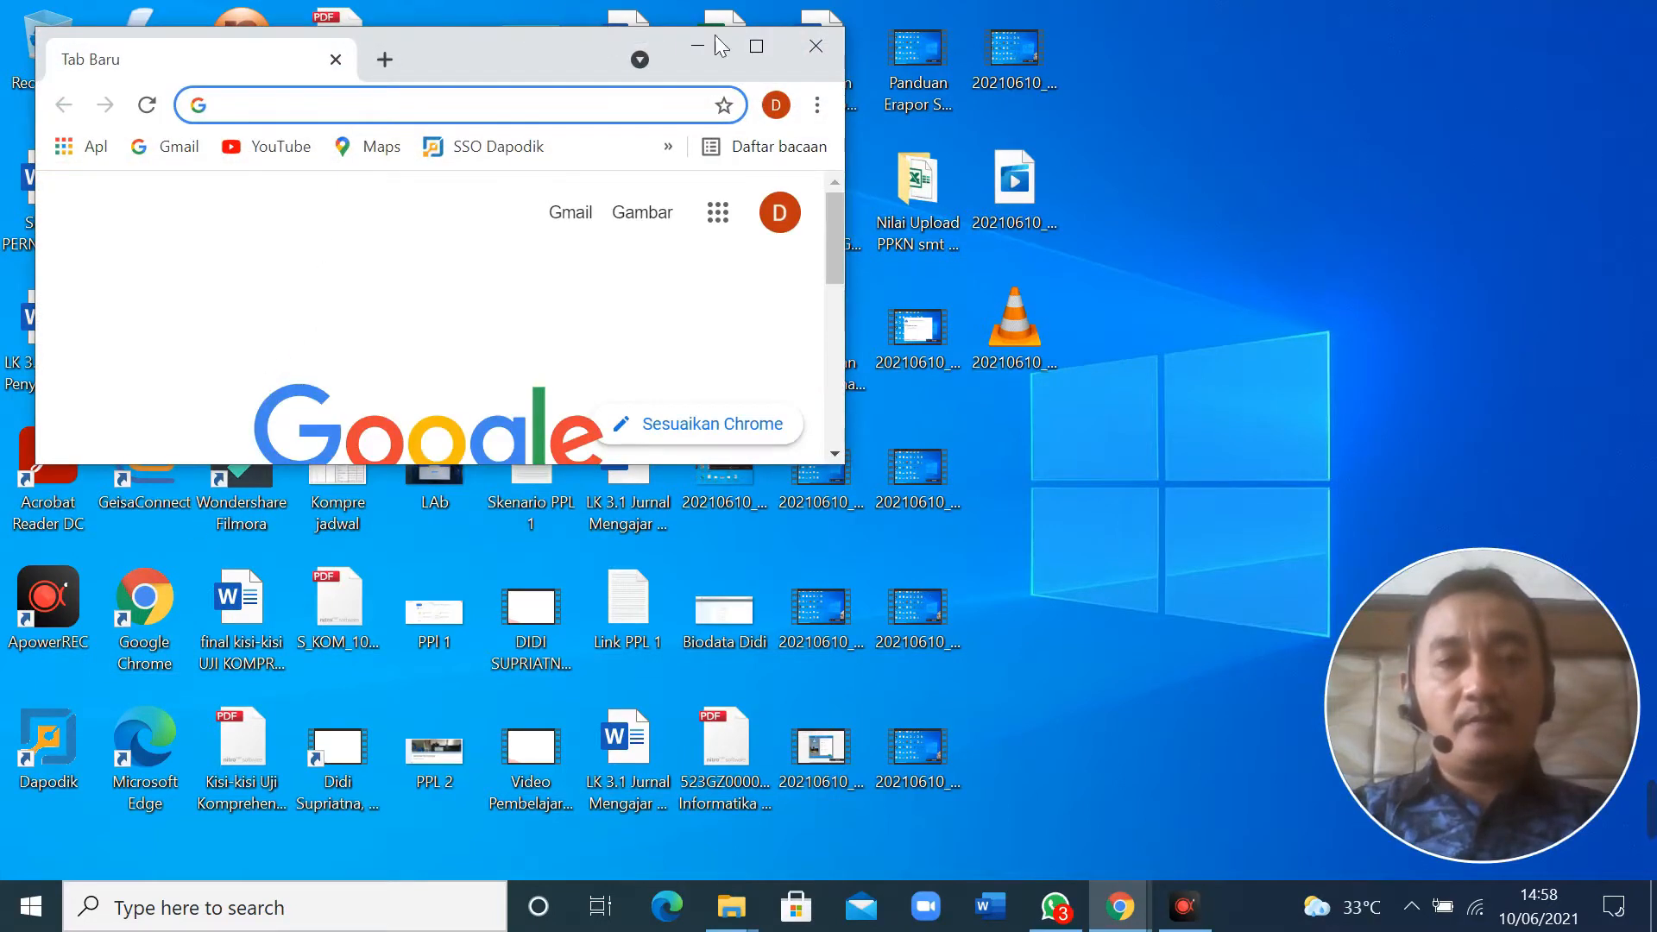
pyautogui.click(768, 39)
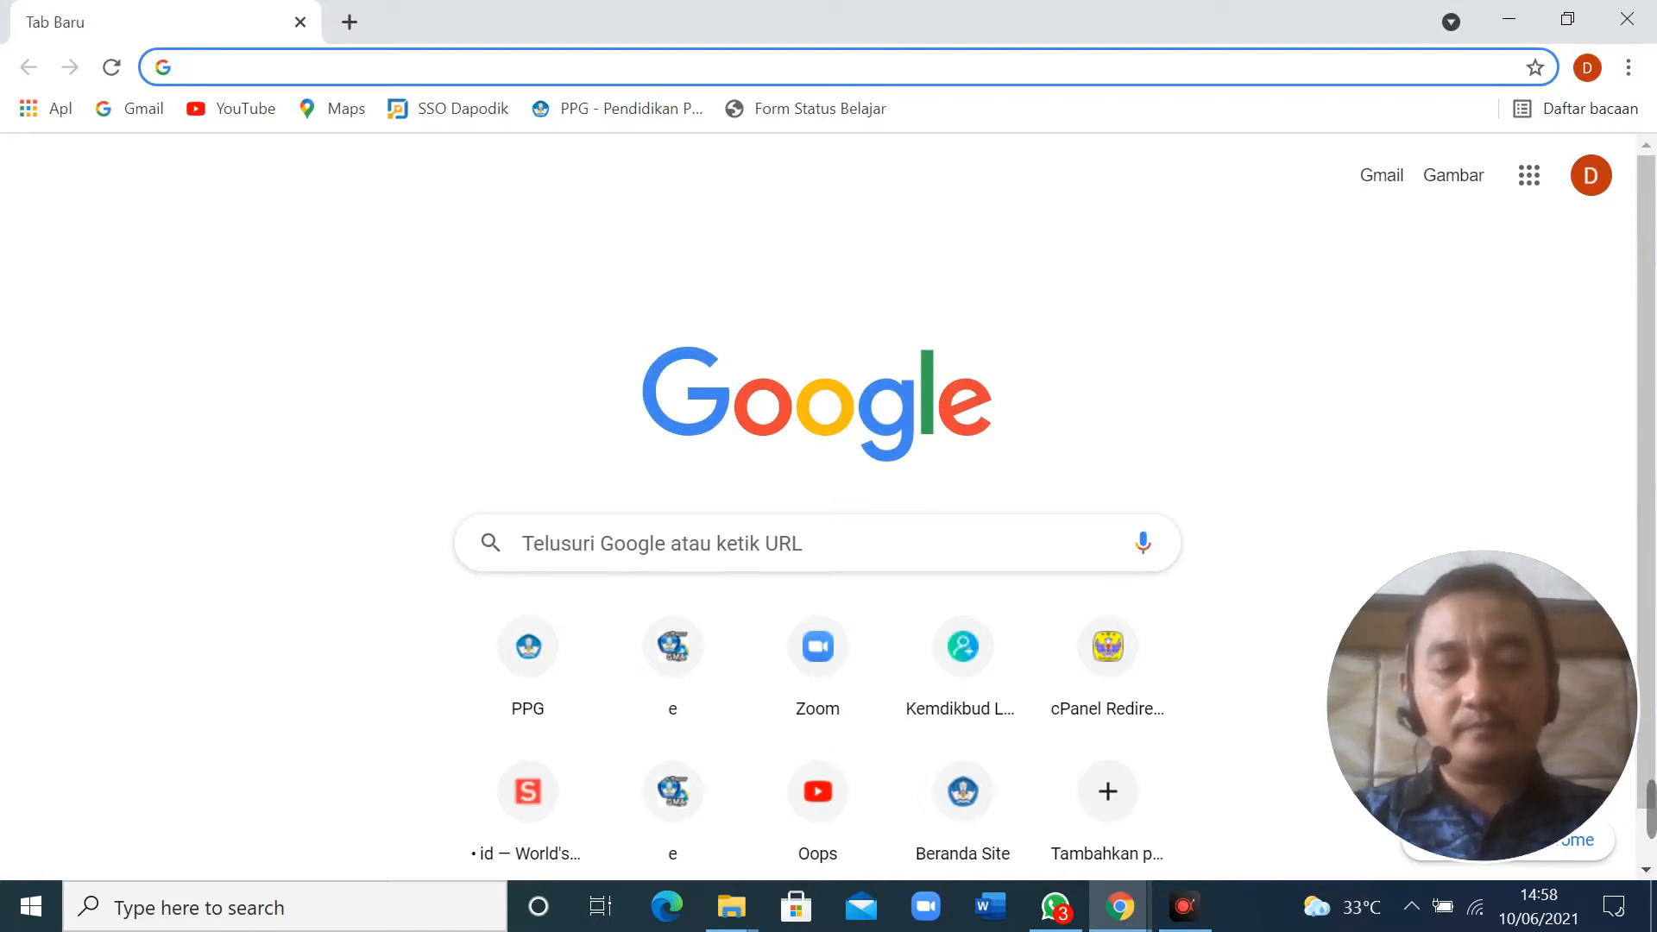
pyautogui.write('s')
pyautogui.press('Return')
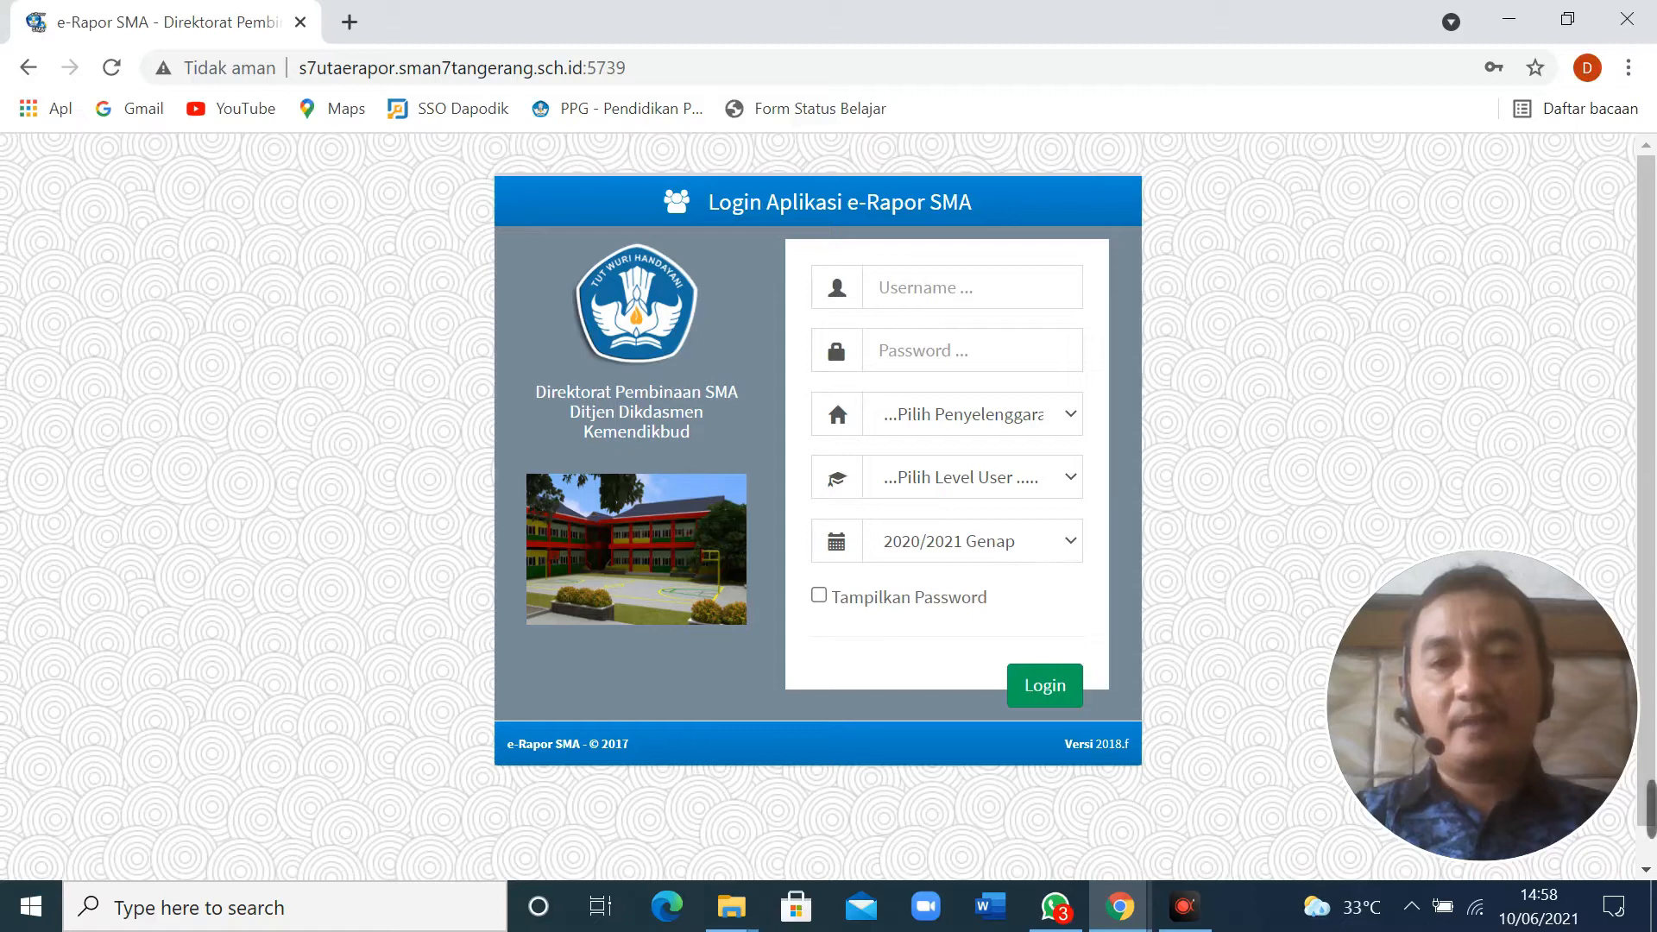
# - Log in with the saved teacher username and account password, choosing Sistem Paket and user level Guru for 2020/2021 Genap
pyautogui.click(971, 287)
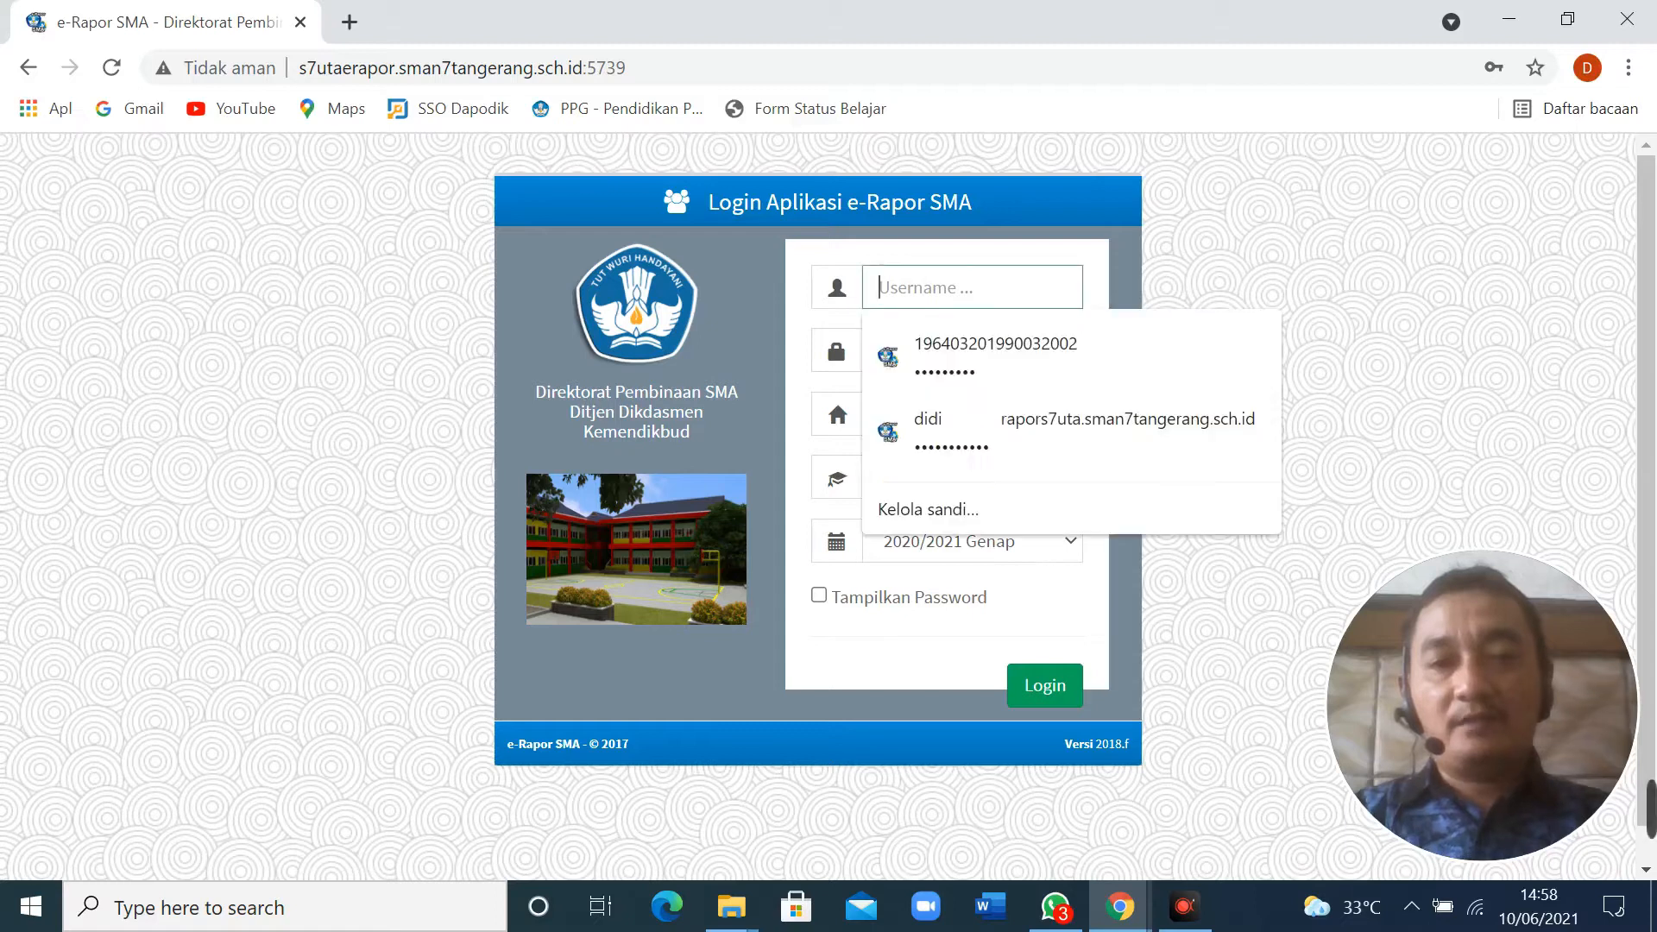
pyautogui.click(978, 349)
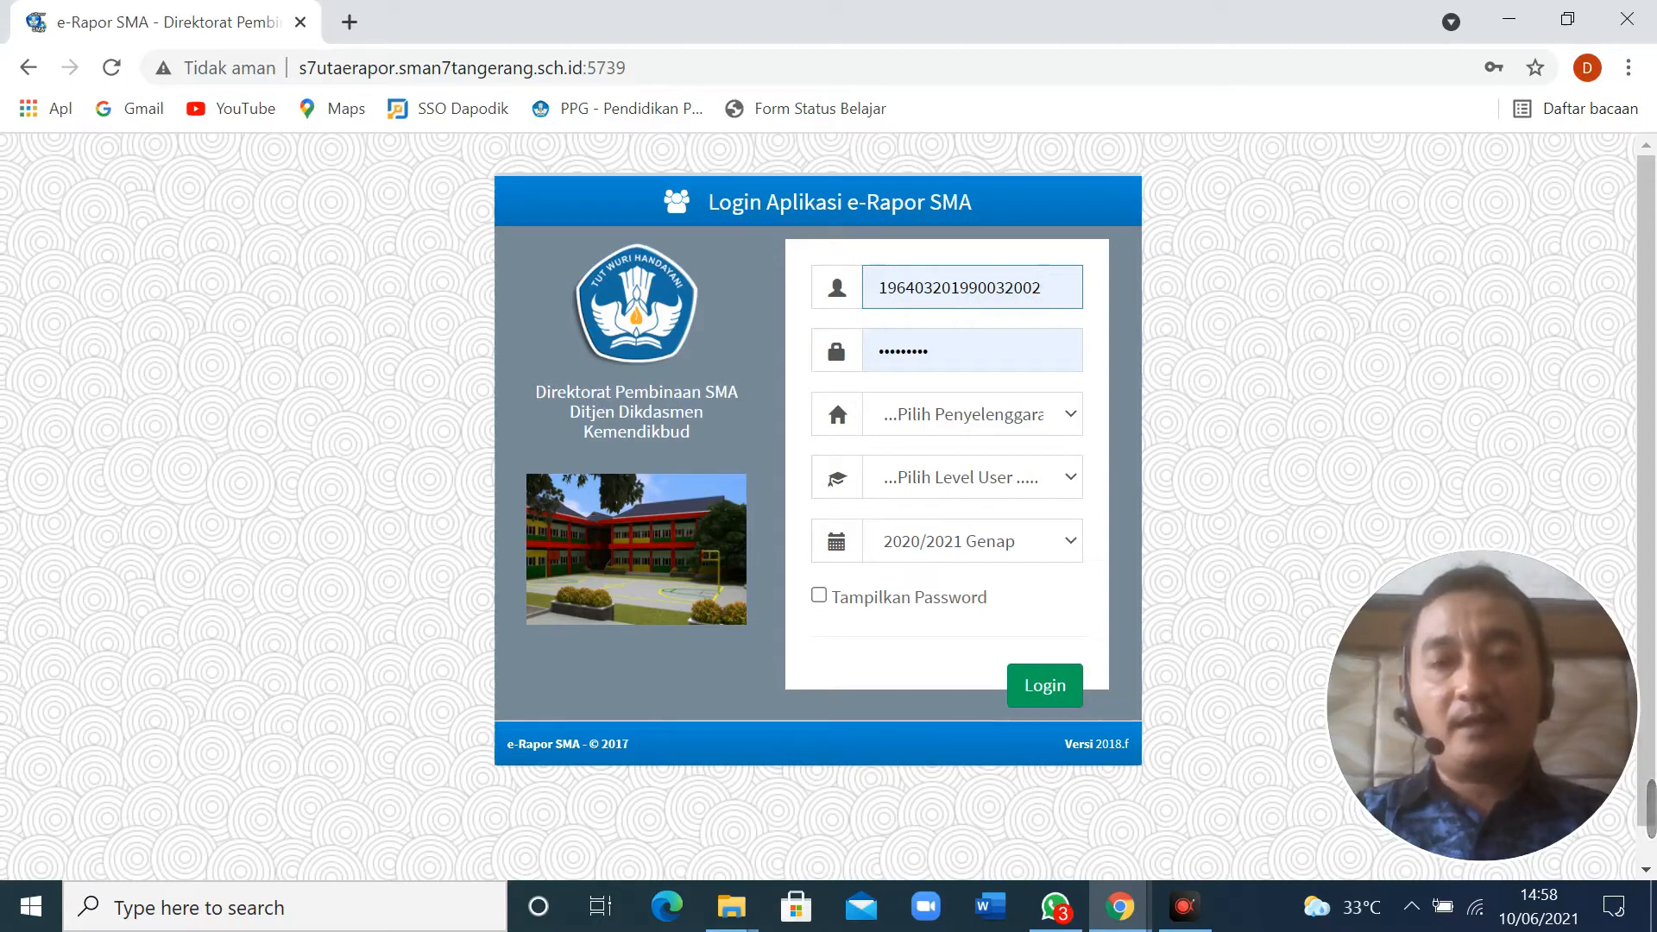
pyautogui.click(990, 427)
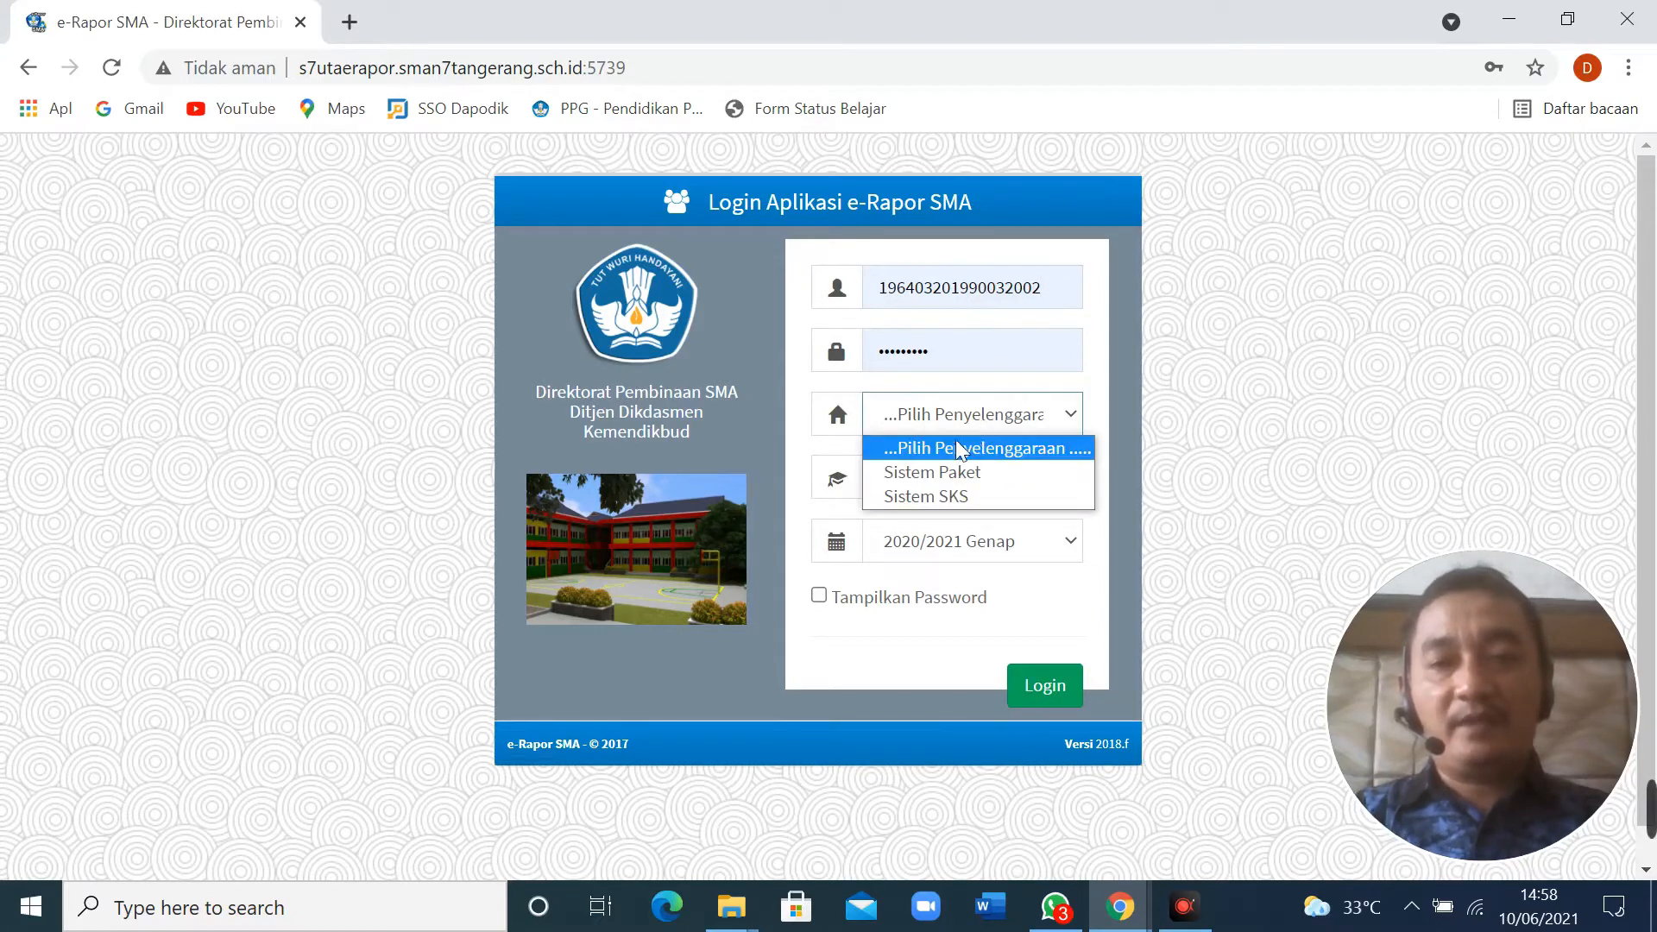
pyautogui.click(949, 472)
pyautogui.click(952, 481)
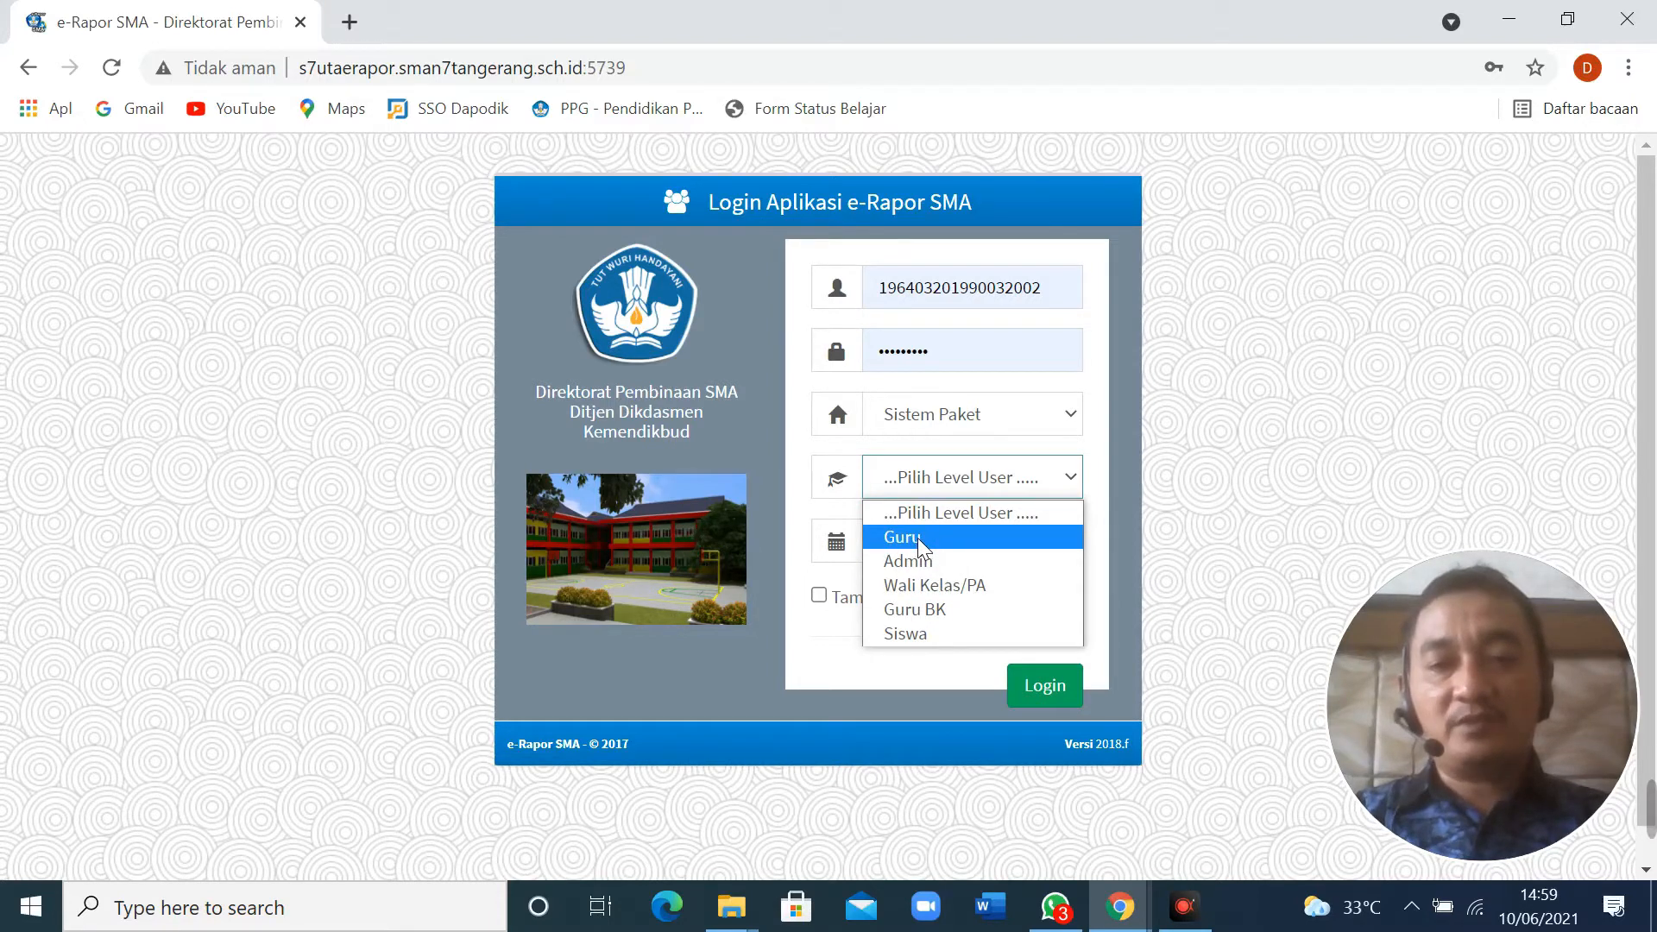
pyautogui.click(922, 547)
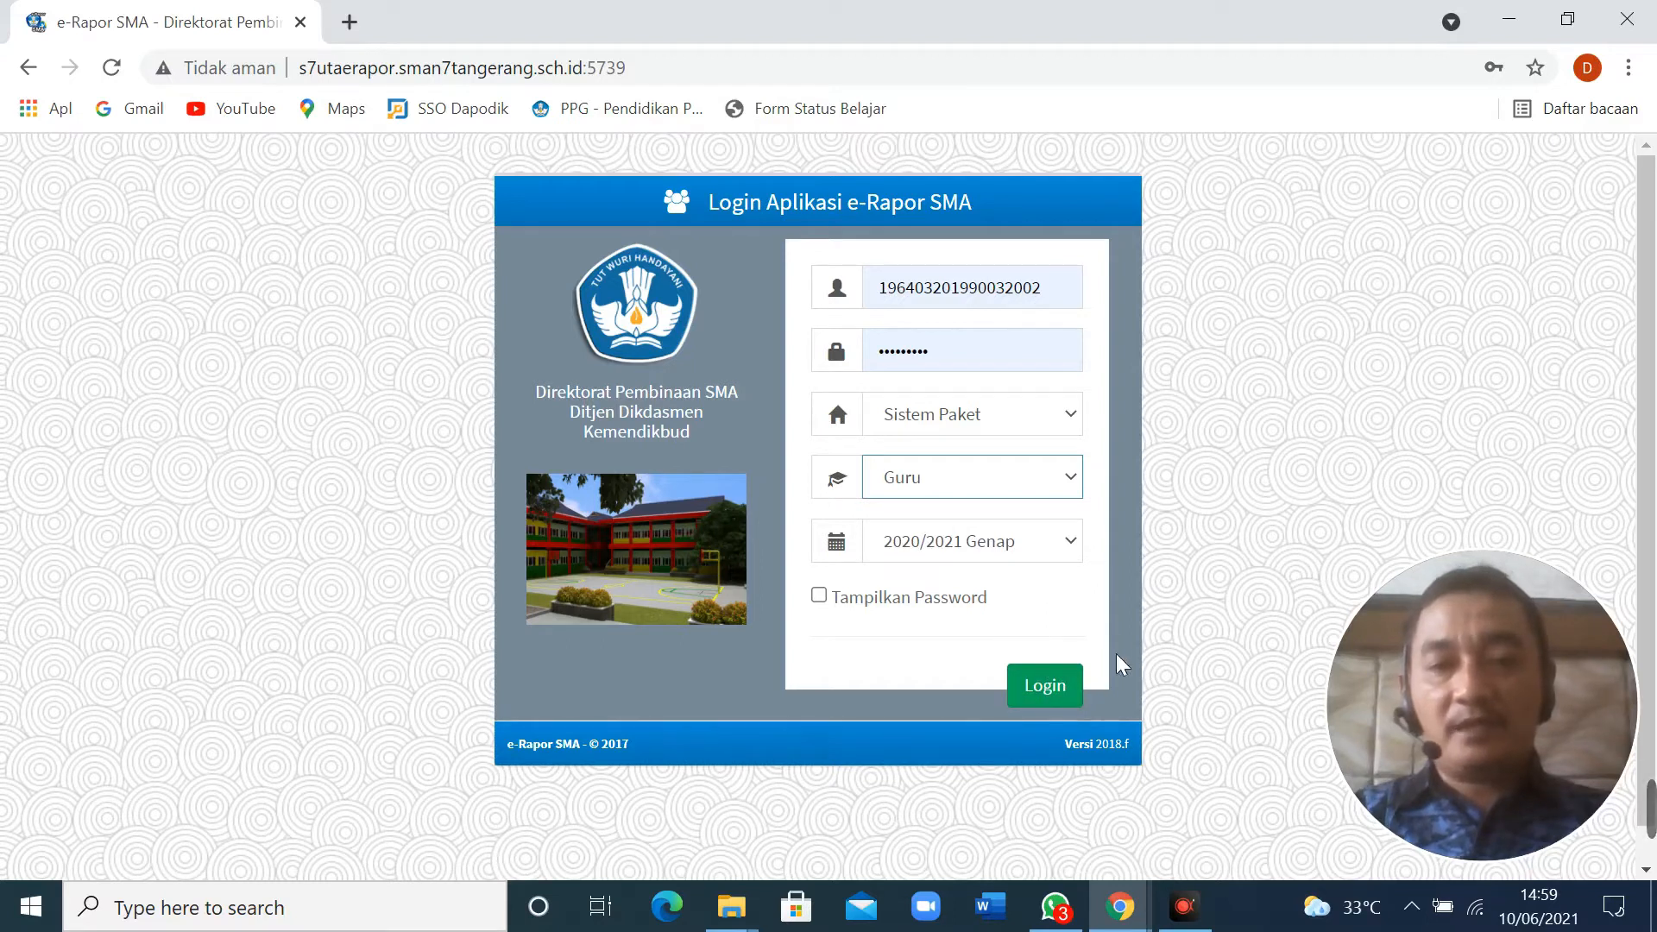
pyautogui.click(1067, 688)
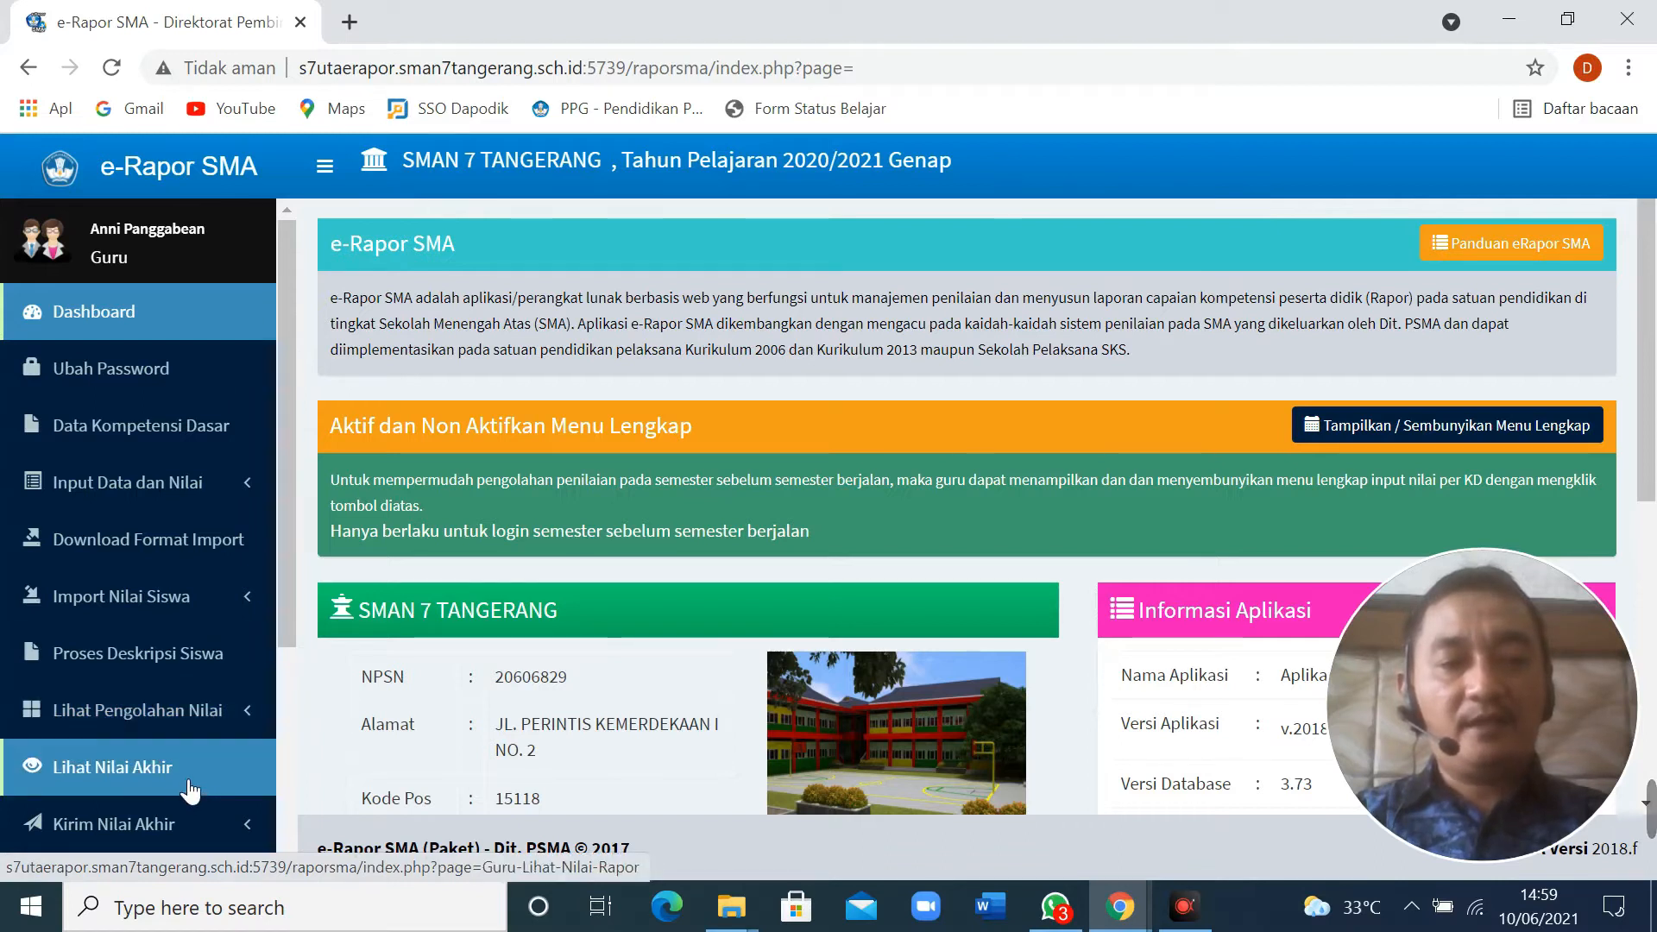
# - Open Data Kompetensi Dasar and display the competencies for the subject Pendidikan Pancasila dan Kewarganegaraan
pyautogui.scroll(-2, 172, 604)
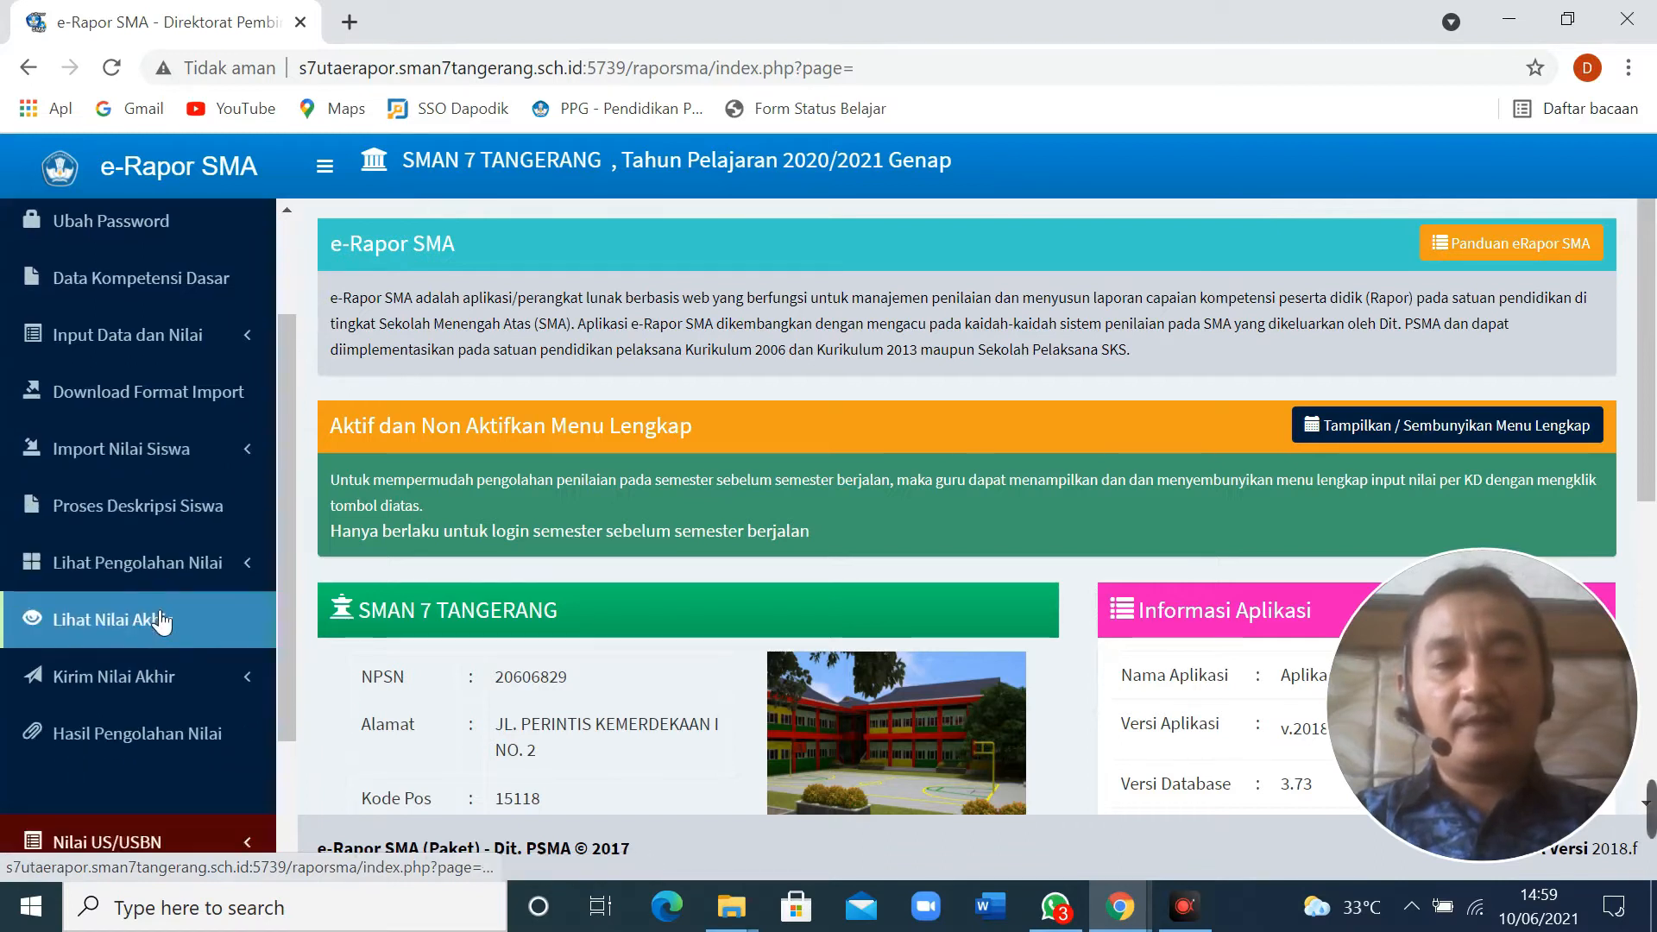
pyautogui.scroll(-2, 161, 619)
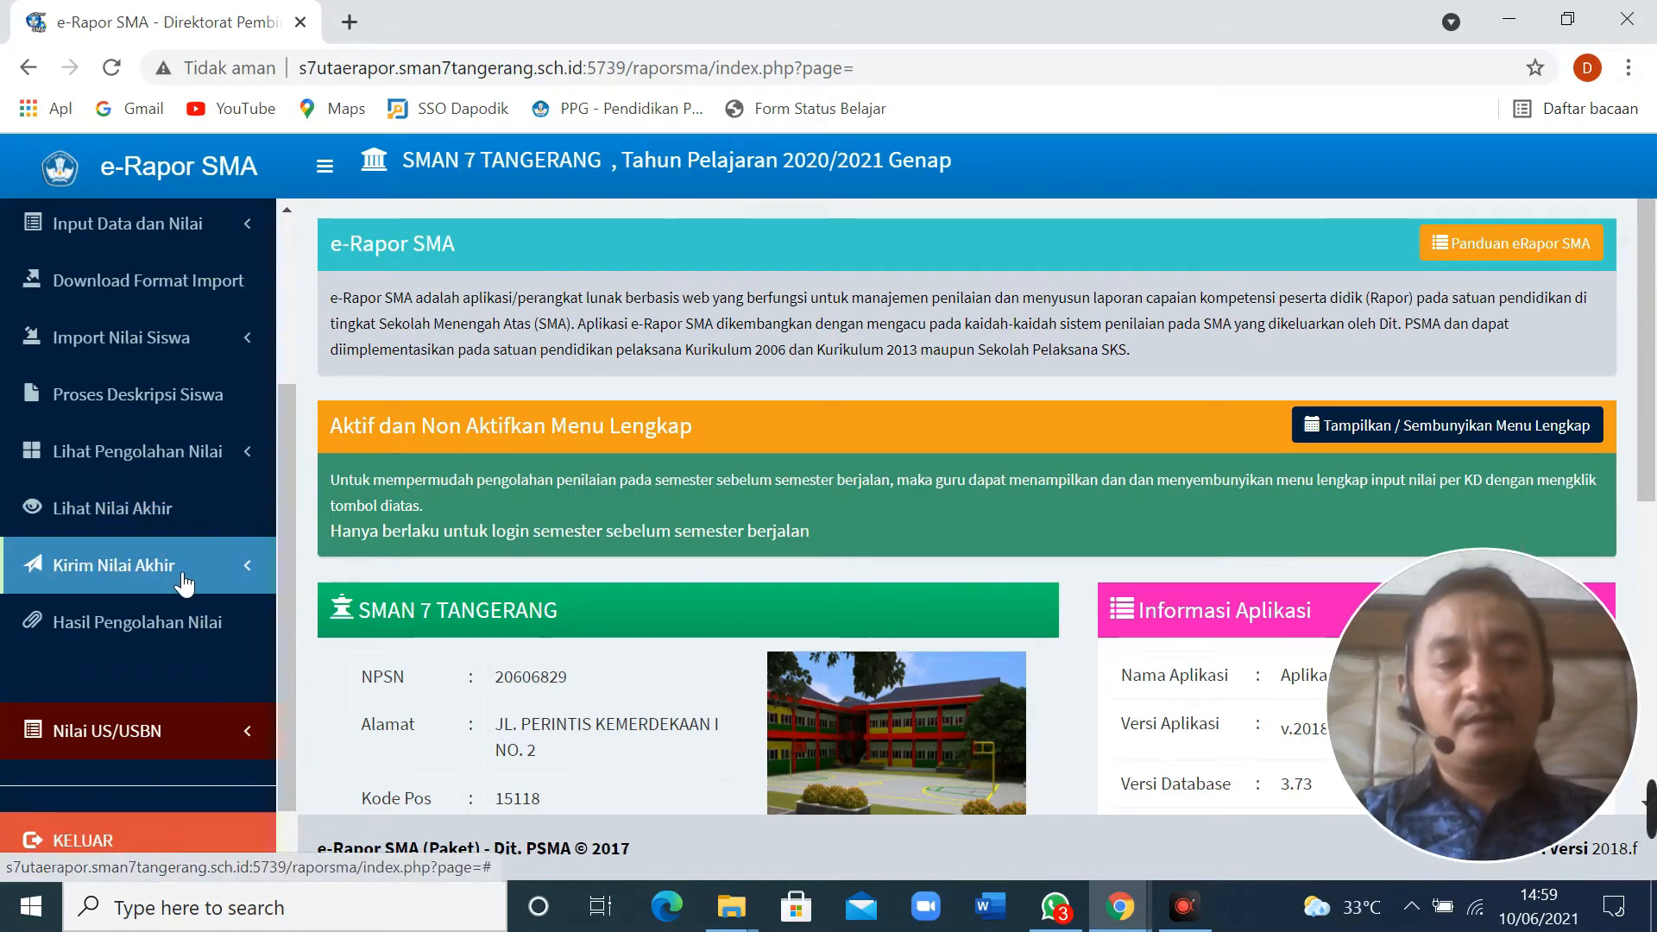
pyautogui.scroll(3, 184, 584)
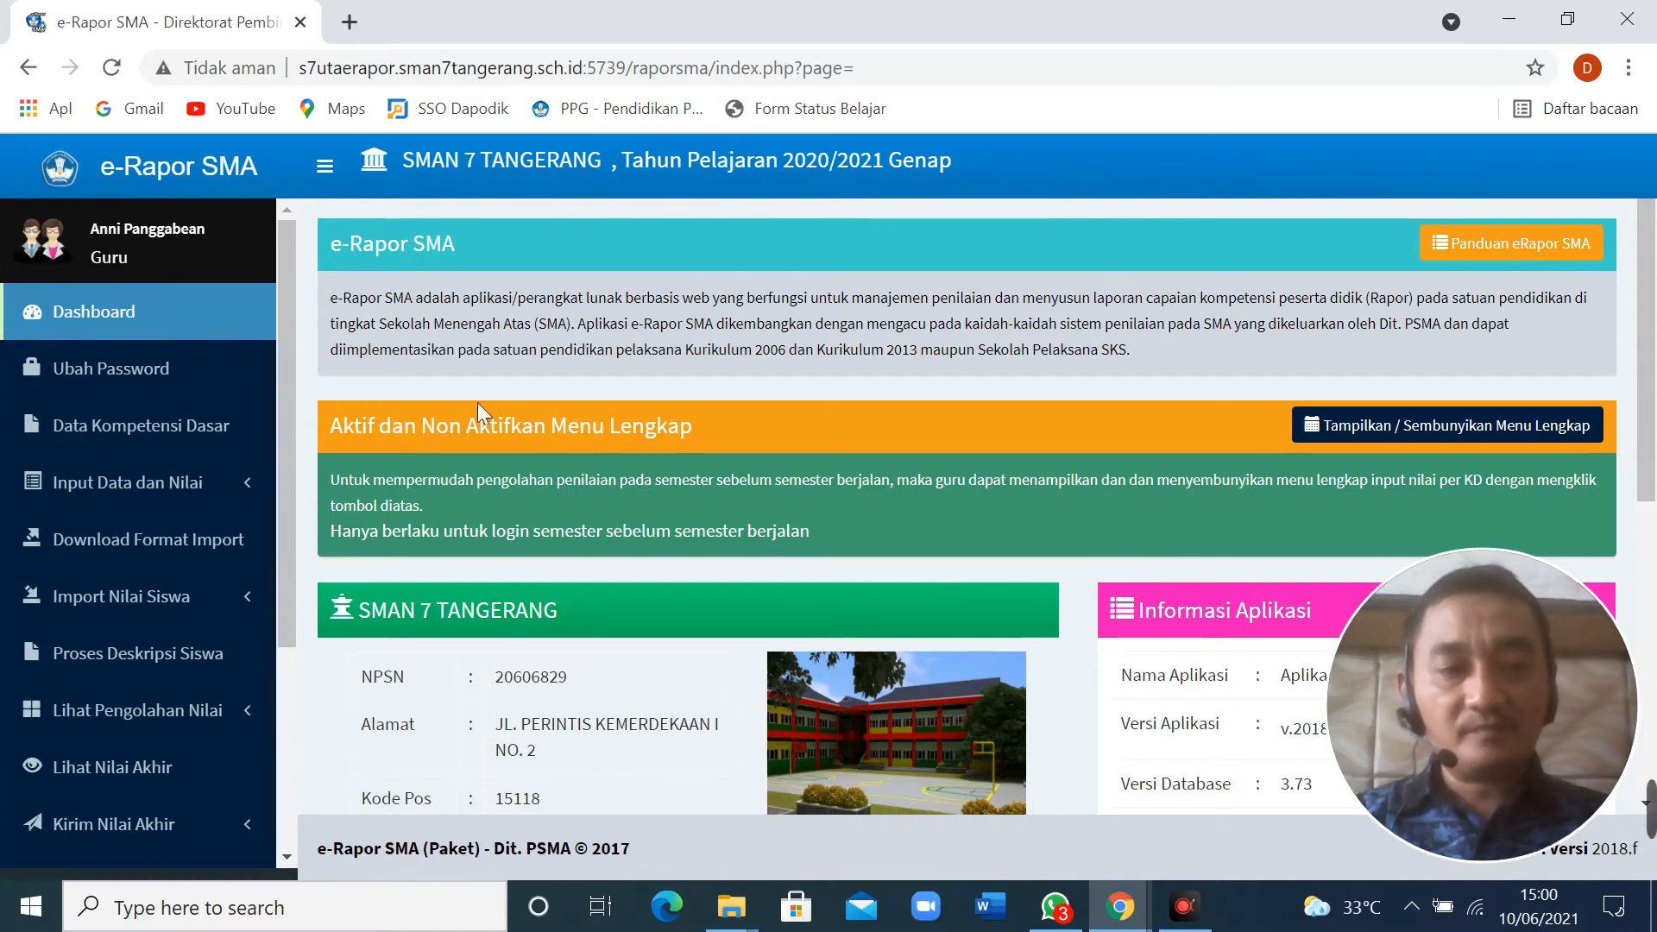
pyautogui.click(180, 434)
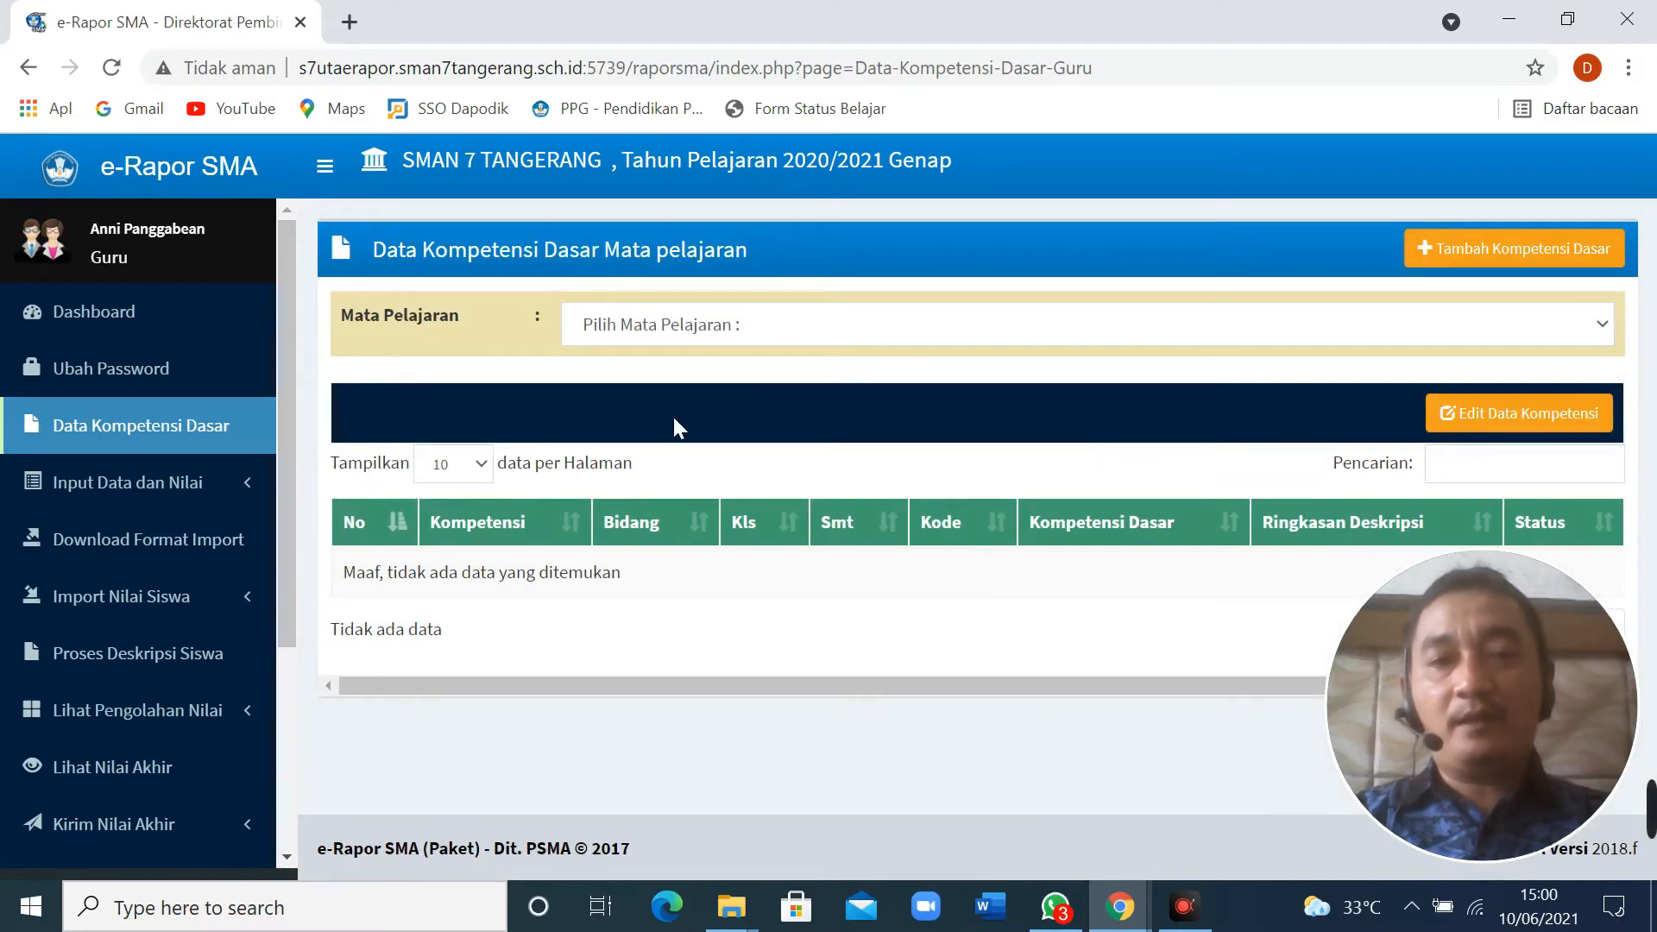
pyautogui.click(721, 321)
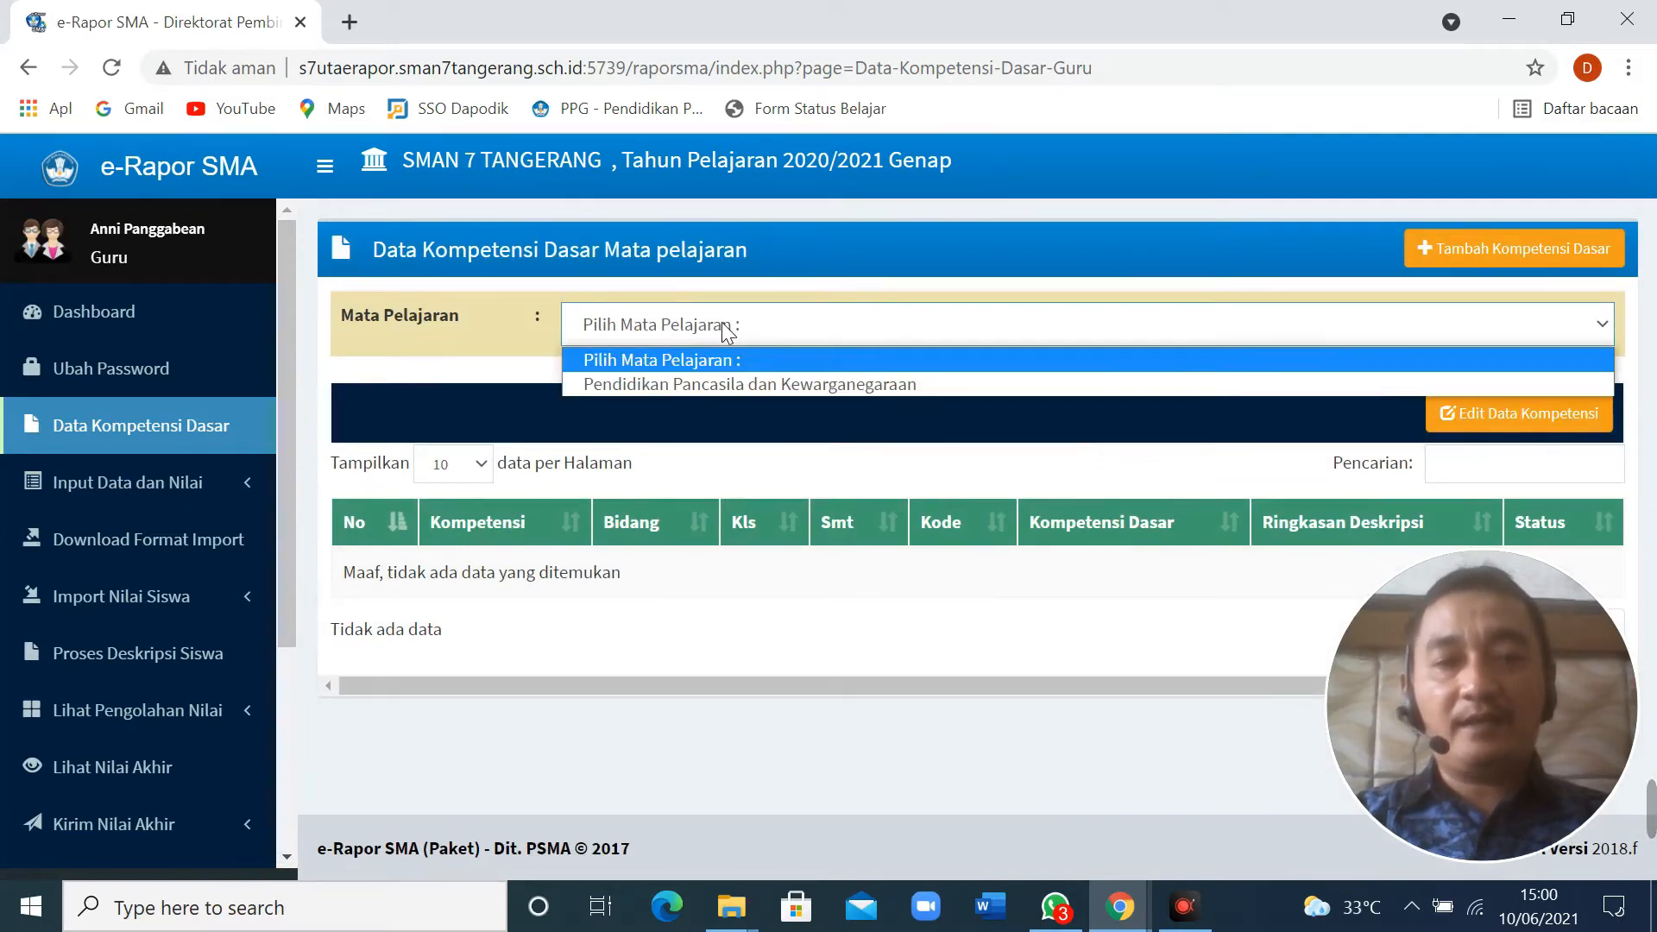
pyautogui.click(757, 383)
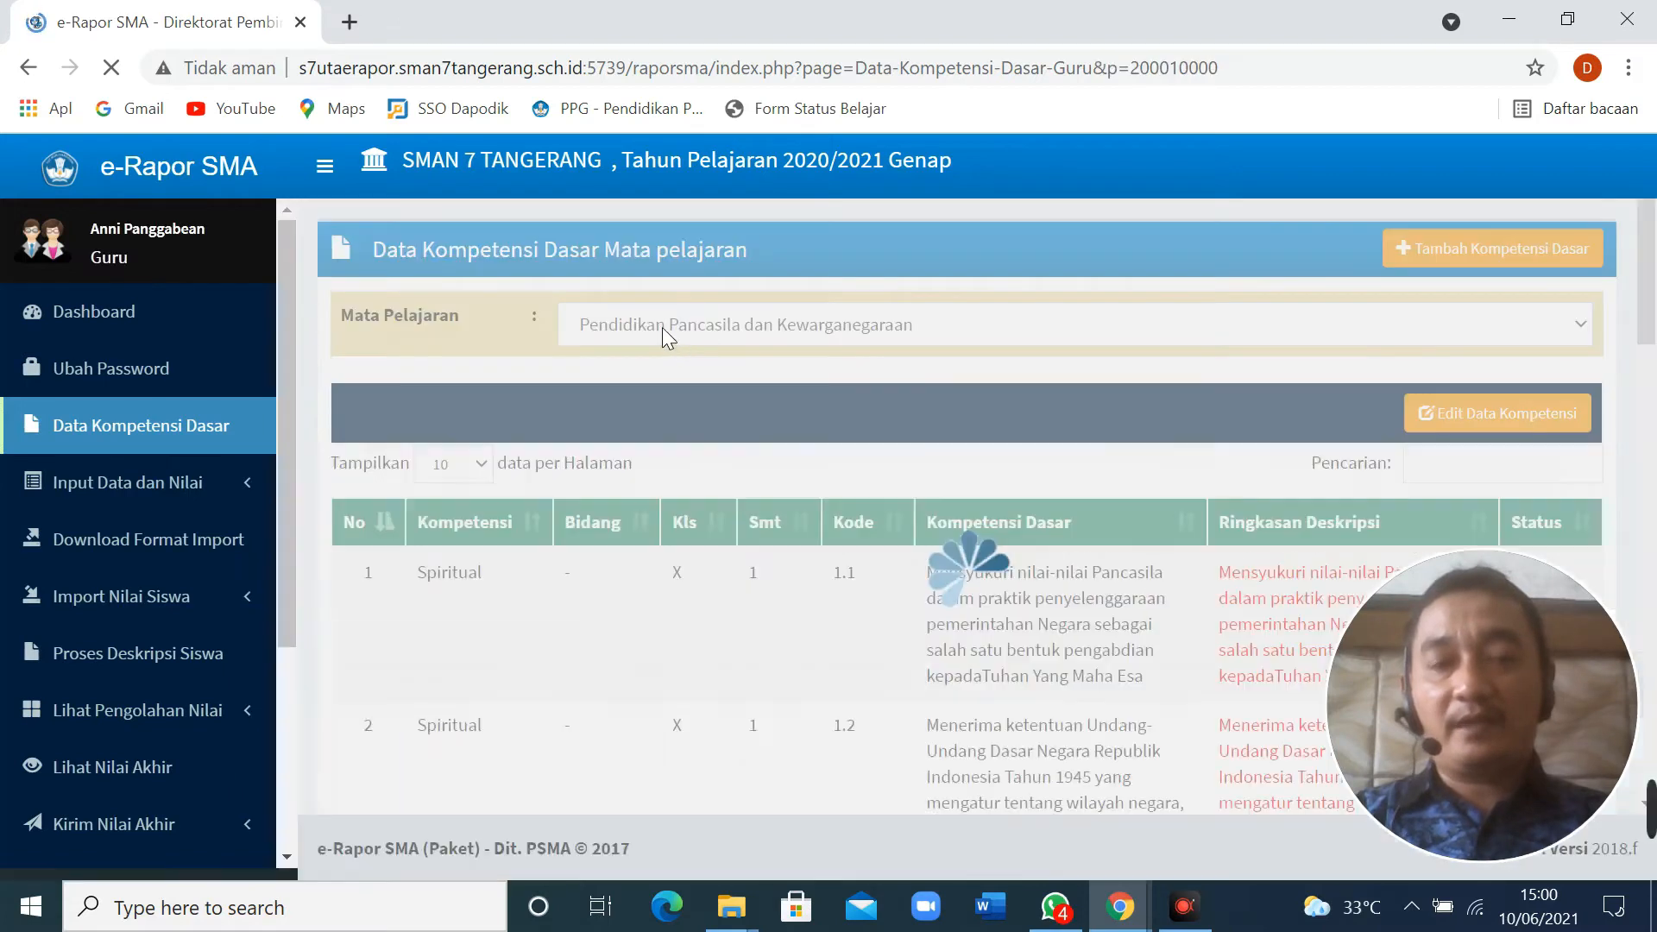
# - Review the listed competencies and make the subject's competency data editable
pyautogui.scroll(-1, 860, 395)
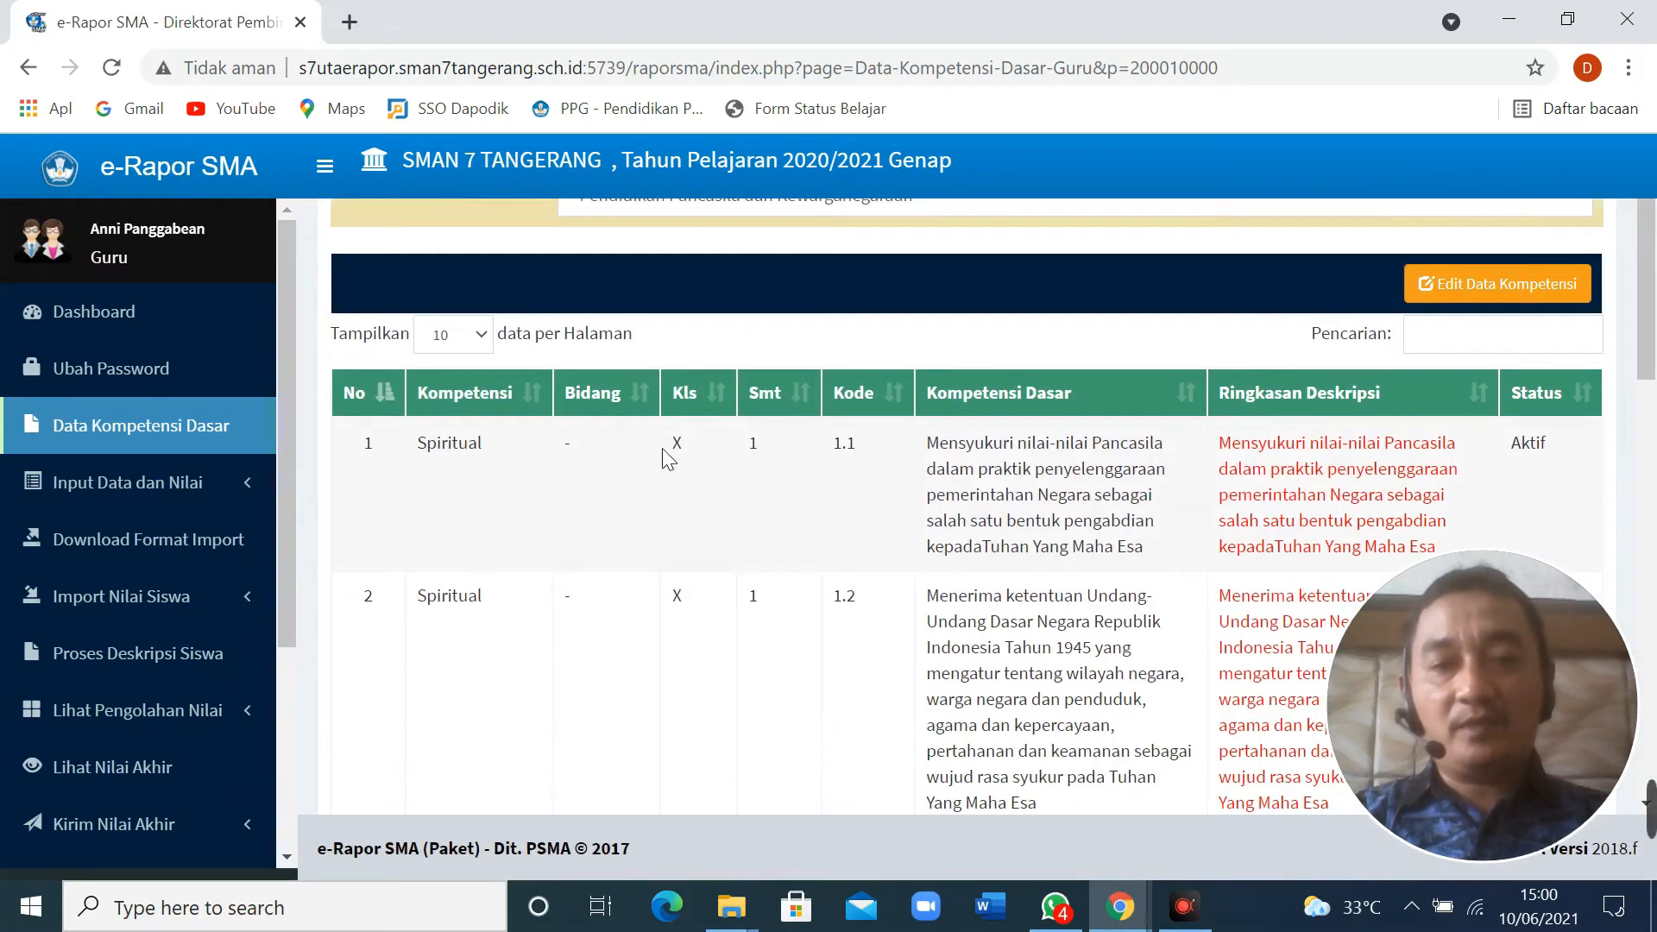
pyautogui.scroll(-12, 849, 485)
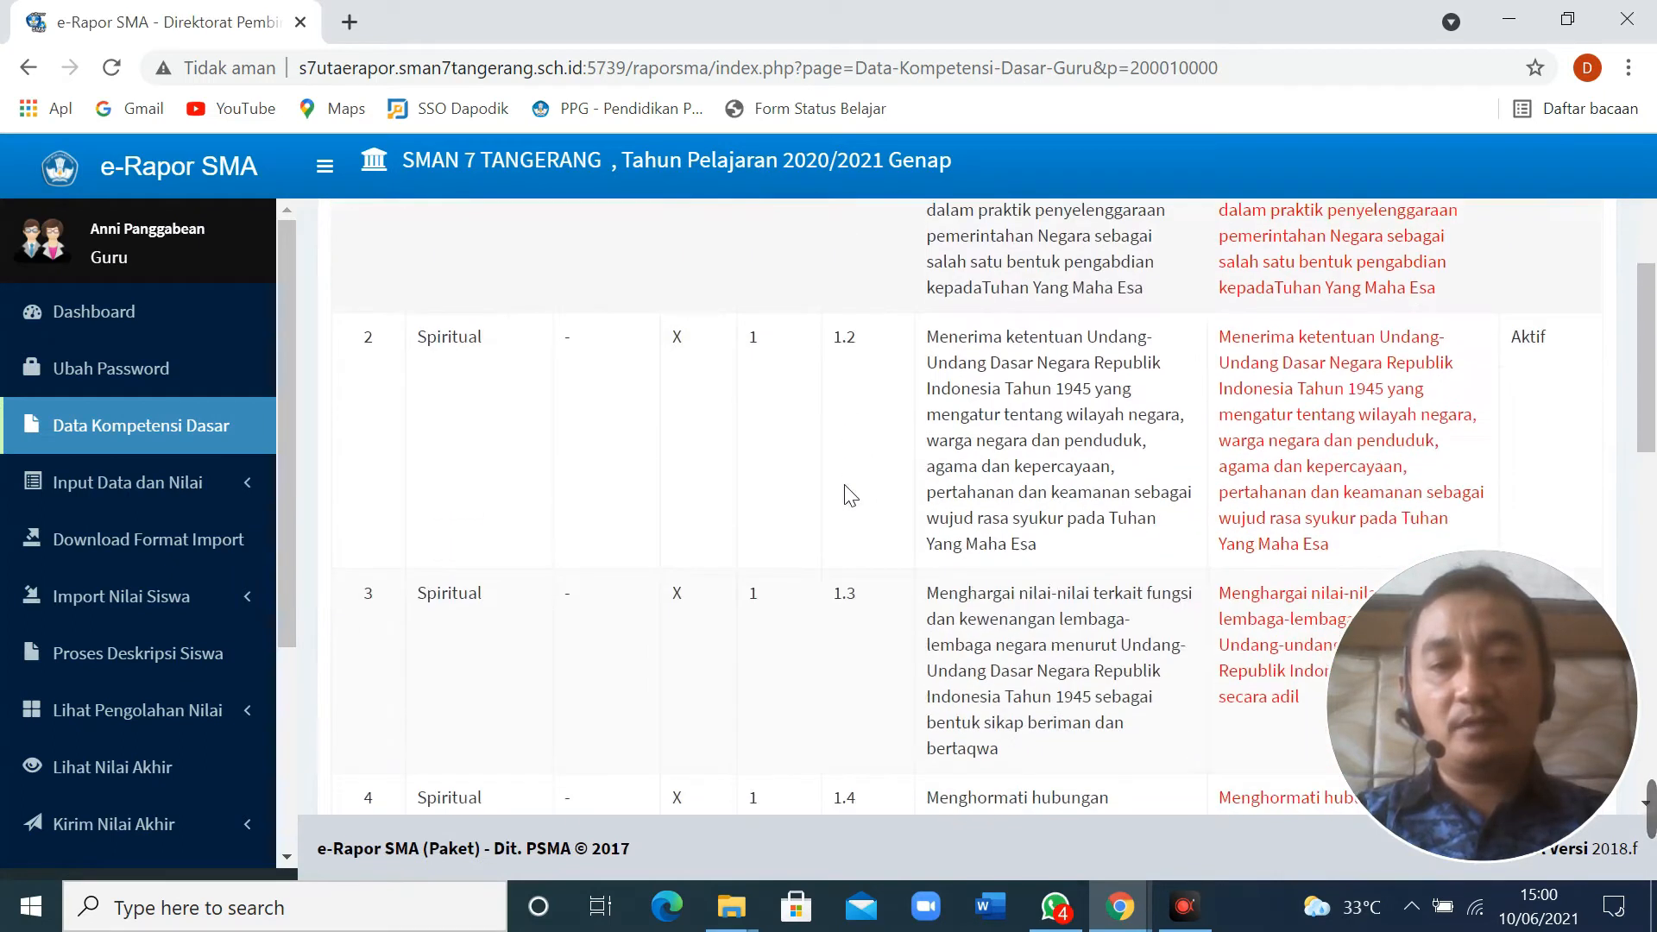
pyautogui.scroll(12, 794, 513)
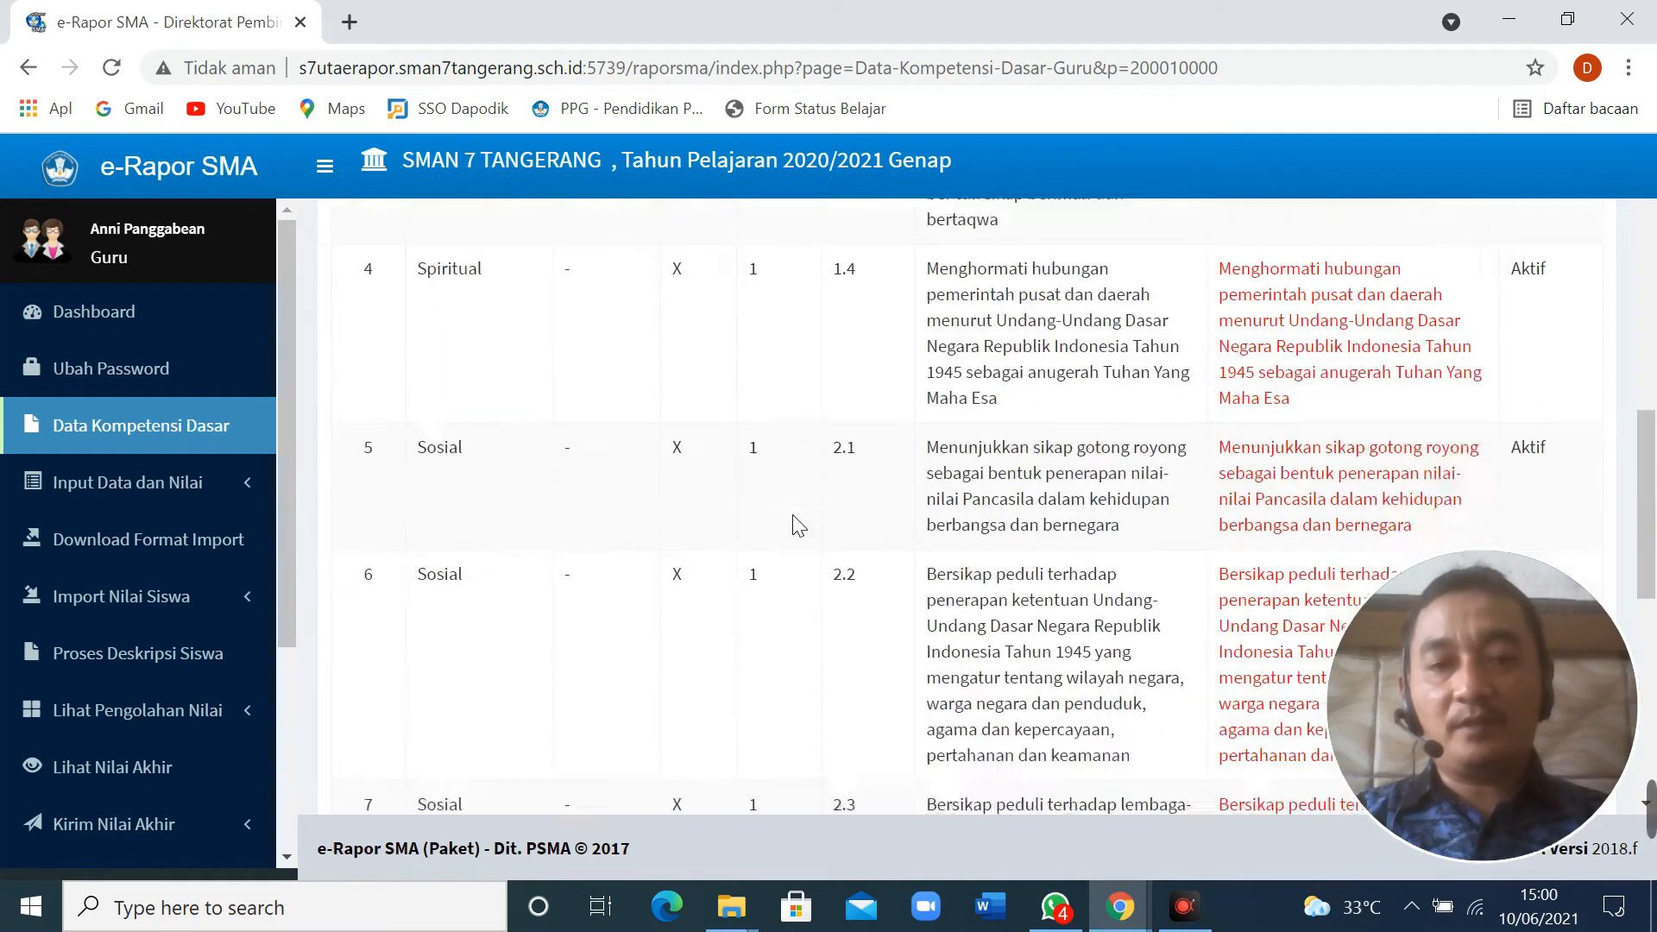
pyautogui.scroll(-12, 796, 526)
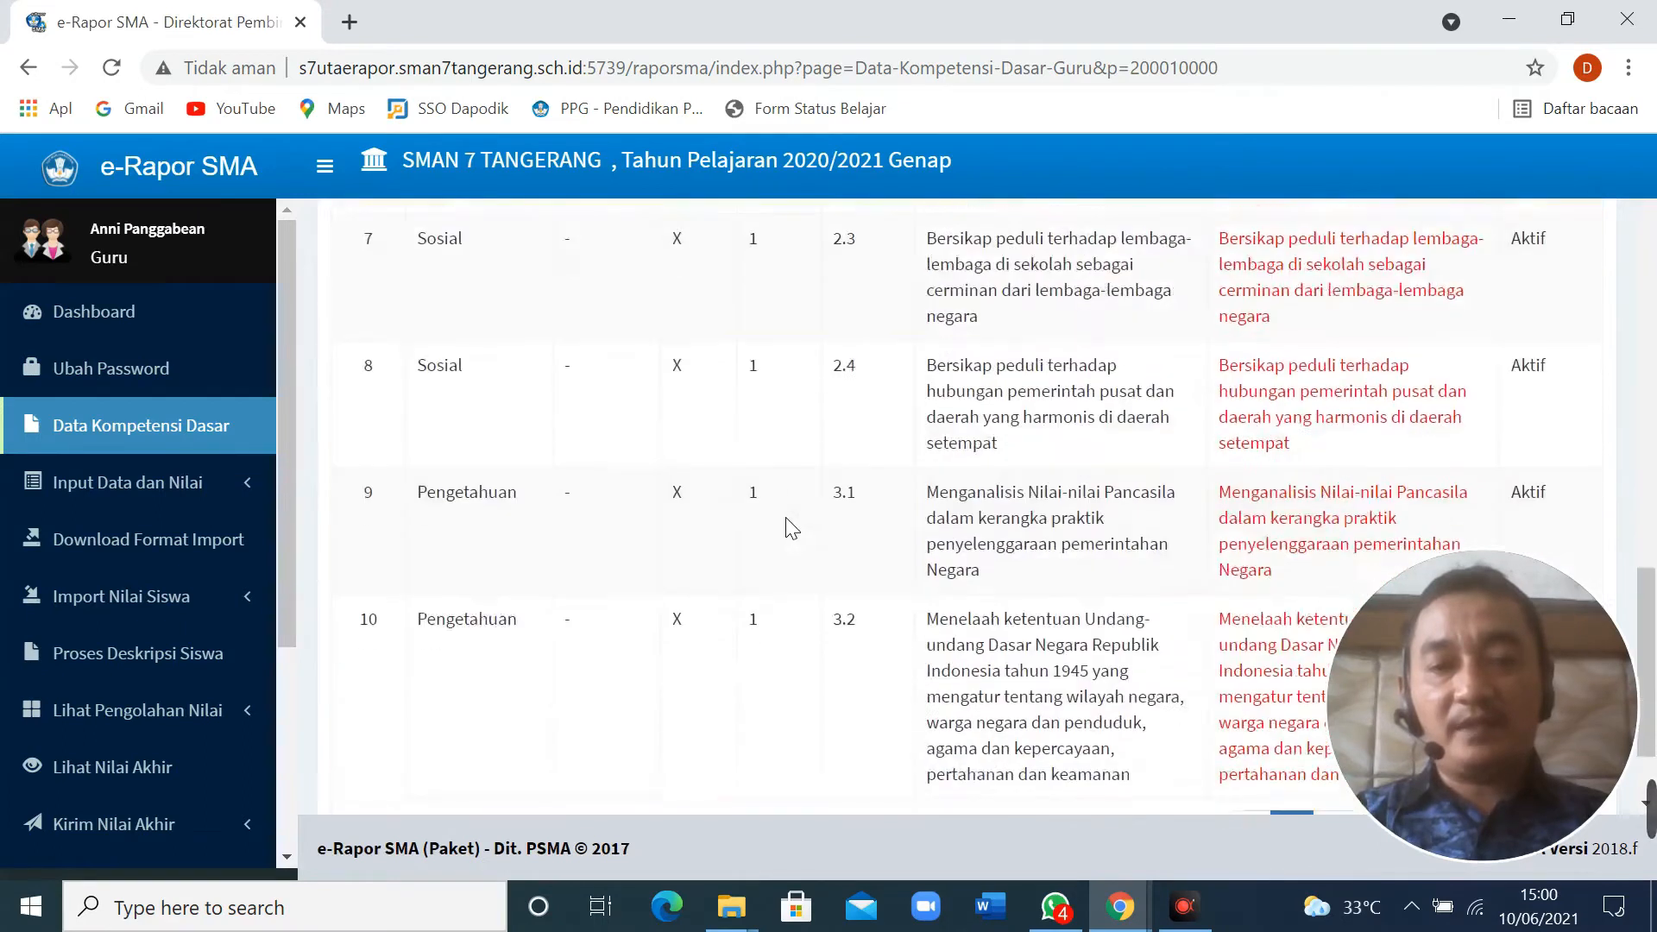
pyautogui.scroll(12, 788, 528)
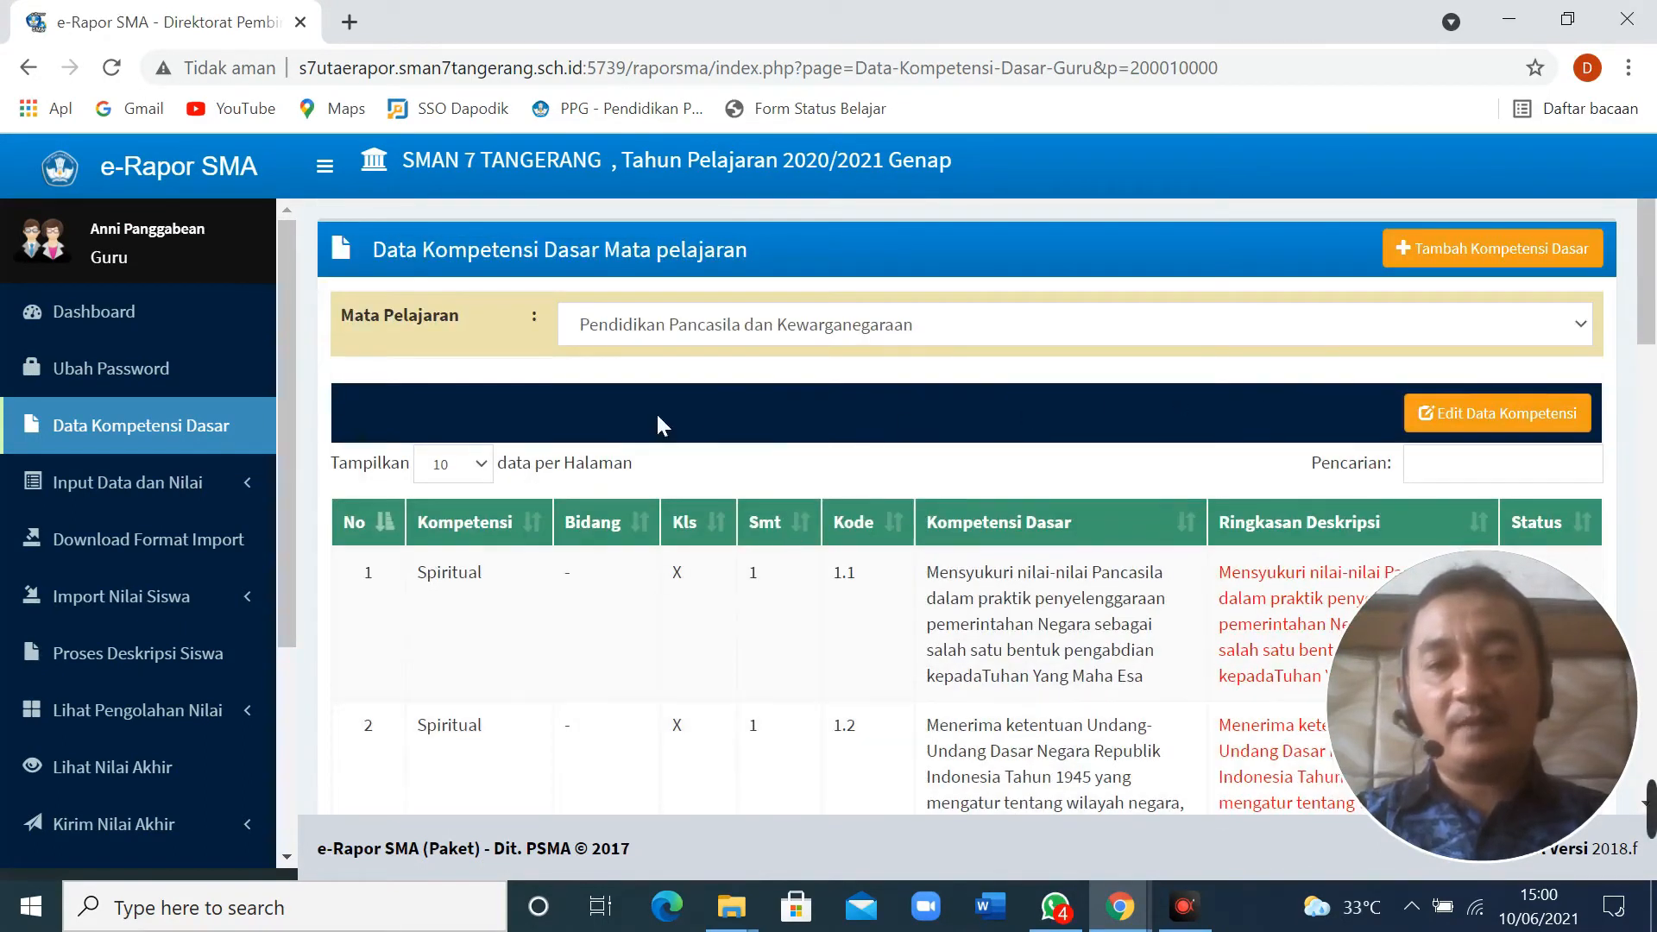
pyautogui.scroll(-1, 764, 421)
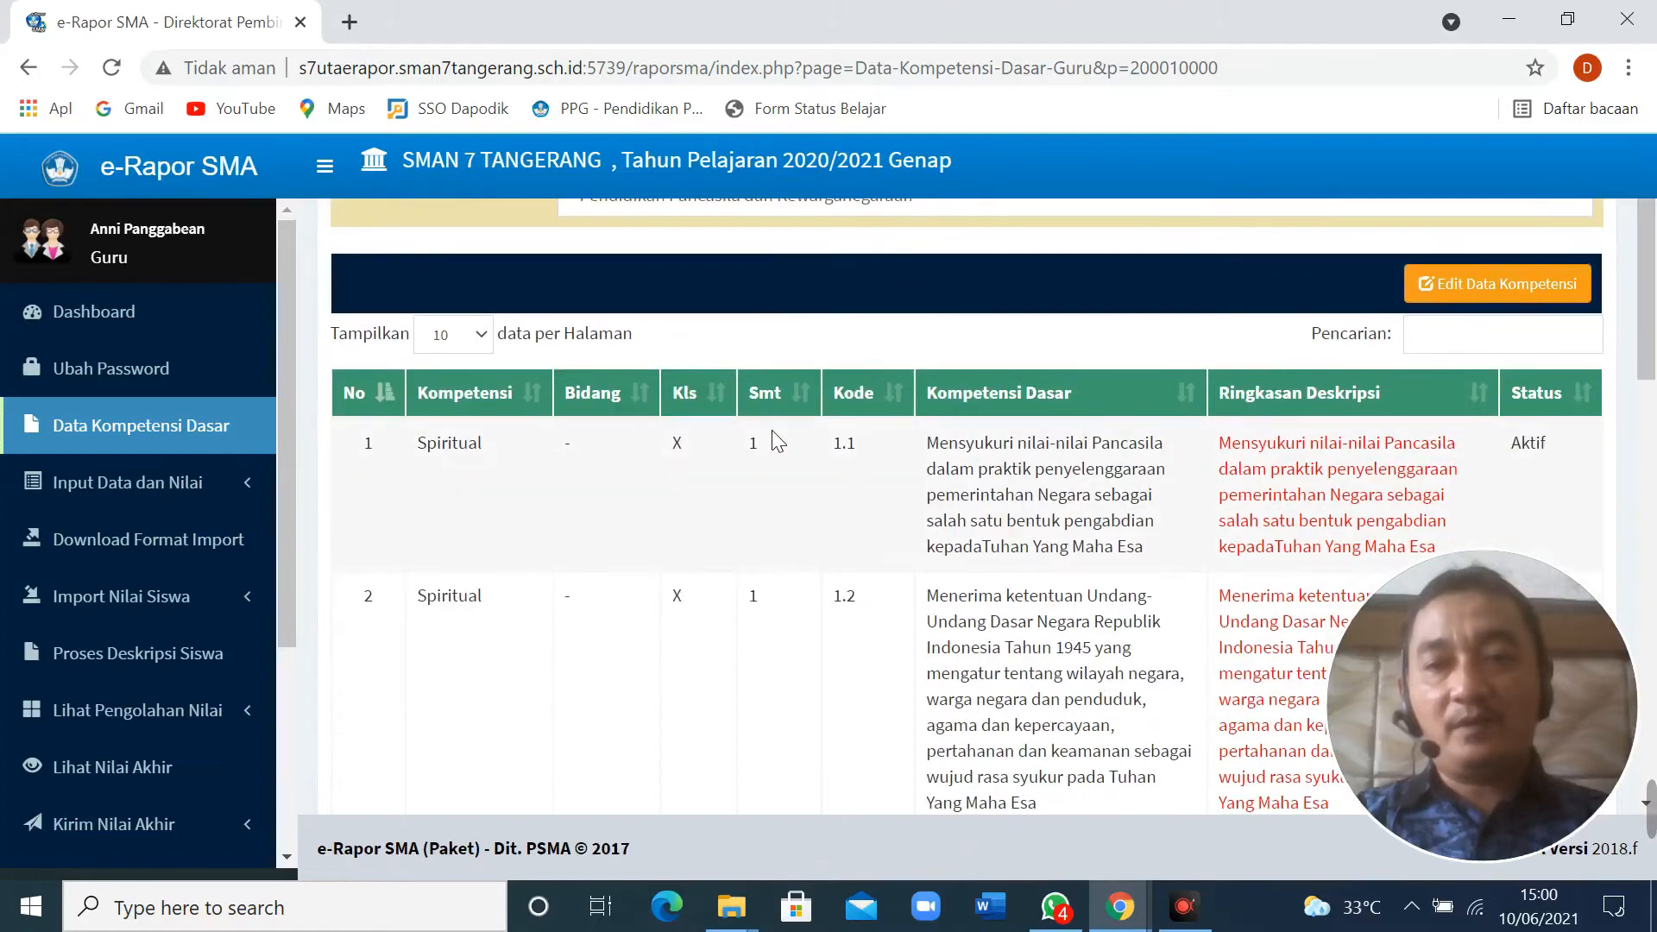
pyautogui.click(1499, 292)
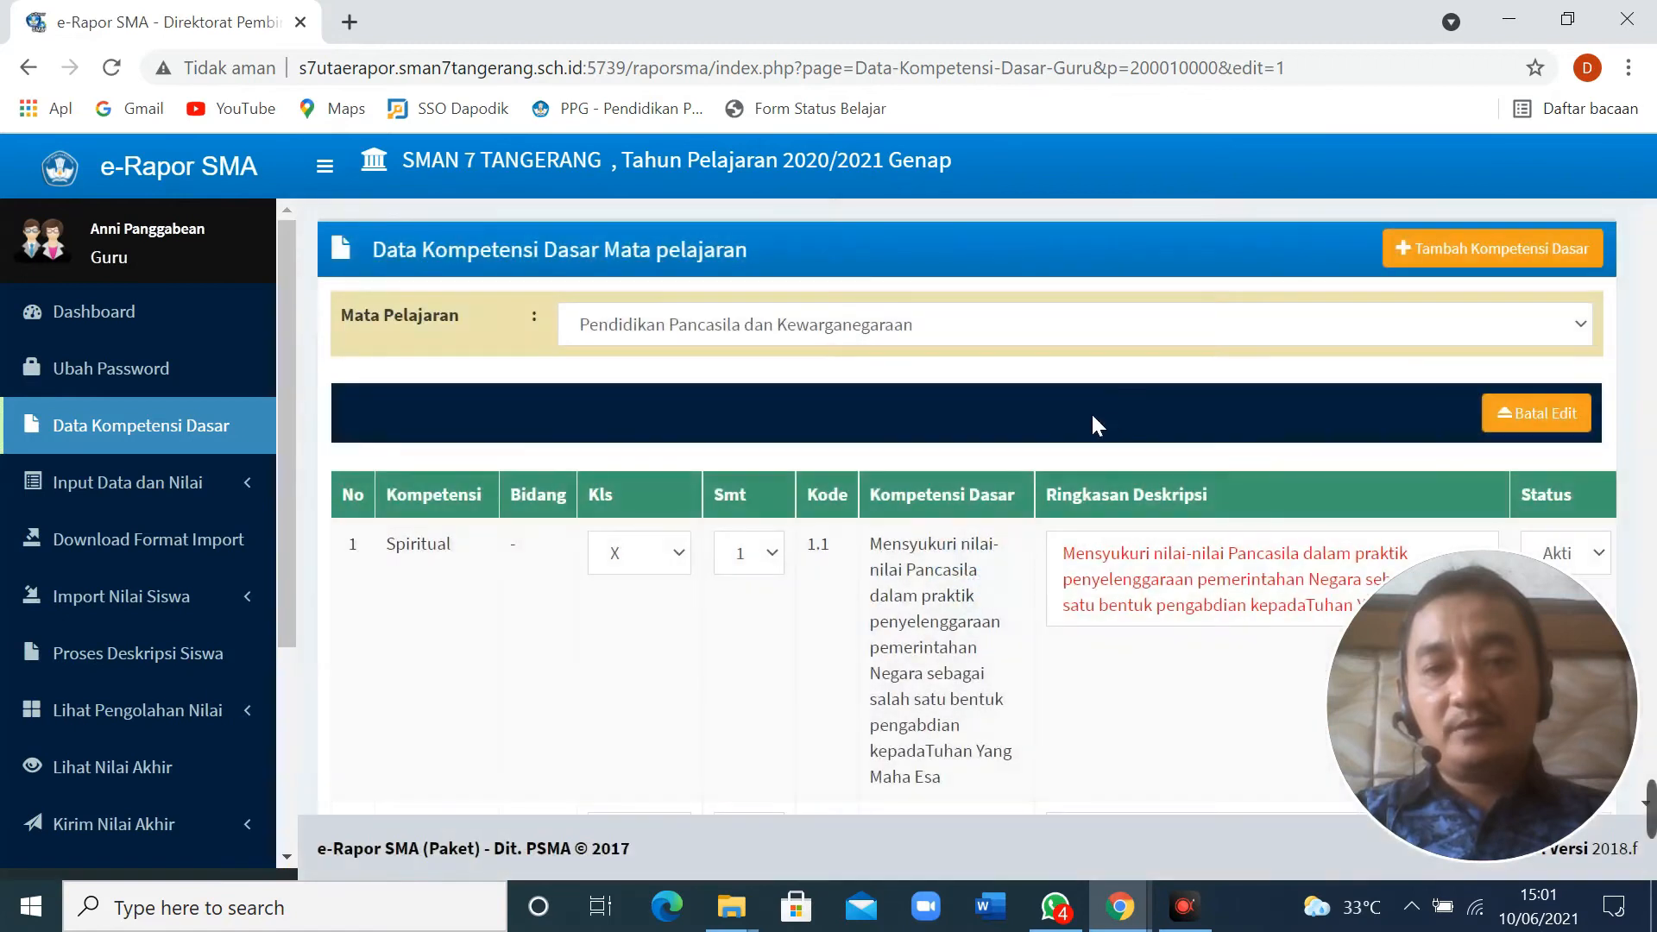
# - Examine the class, semester, code, summary description and status of the editable competencies for classes X and XI
pyautogui.scroll(-3, 1091, 416)
pyautogui.scroll(-4, 1085, 417)
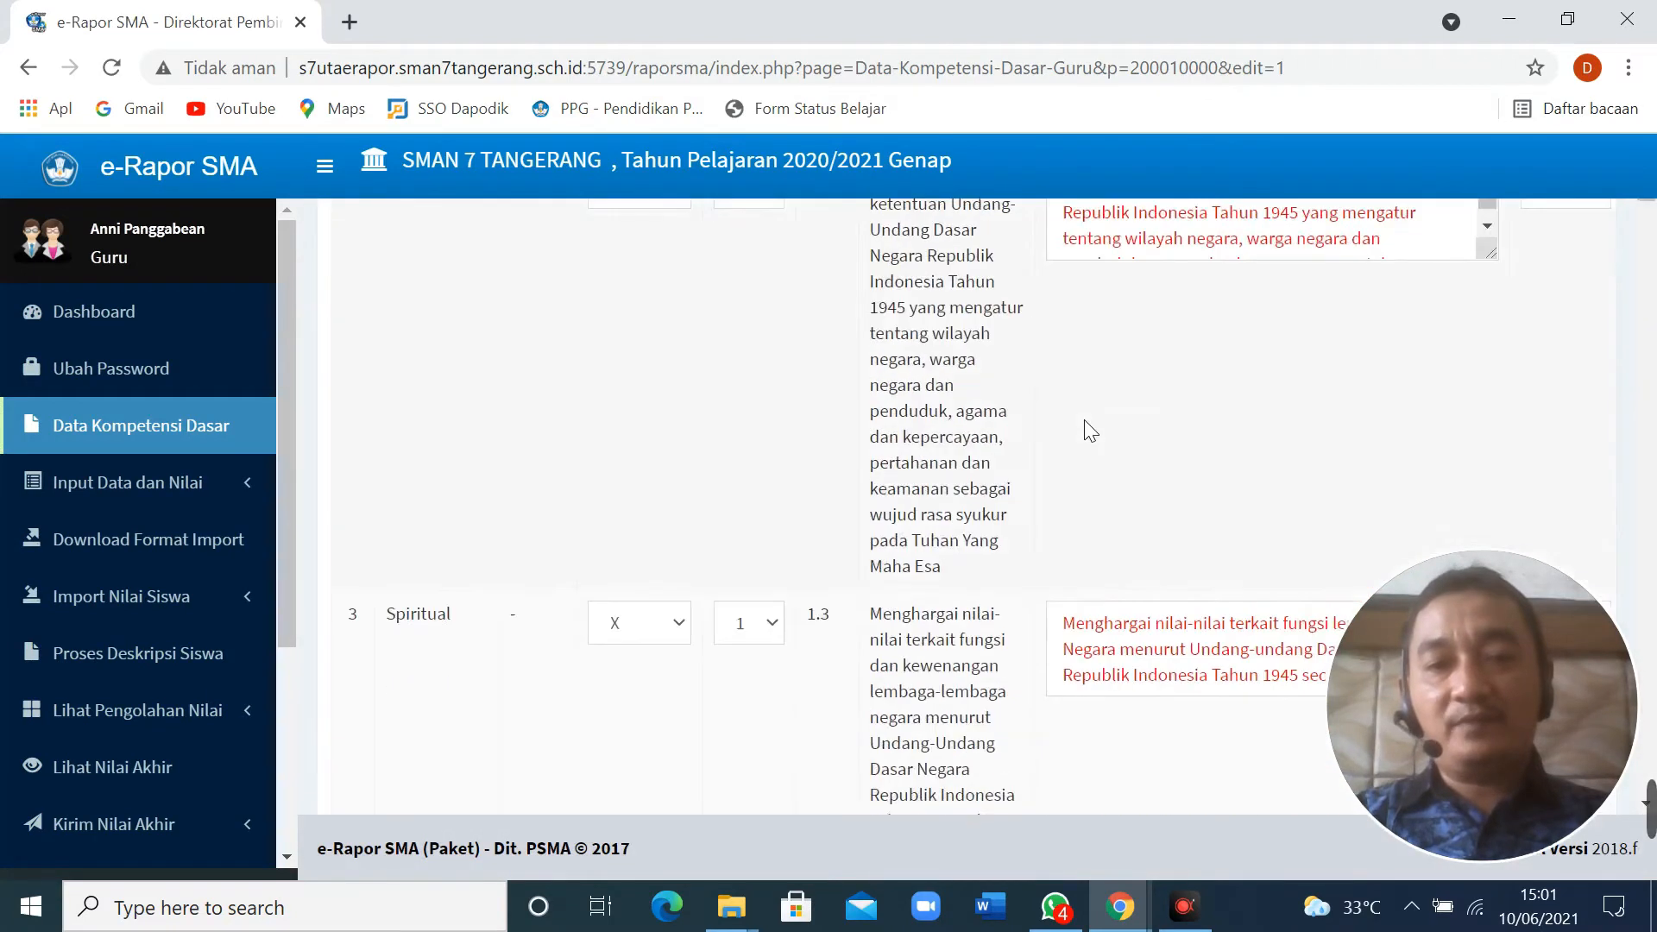
pyautogui.scroll(-20, 1089, 430)
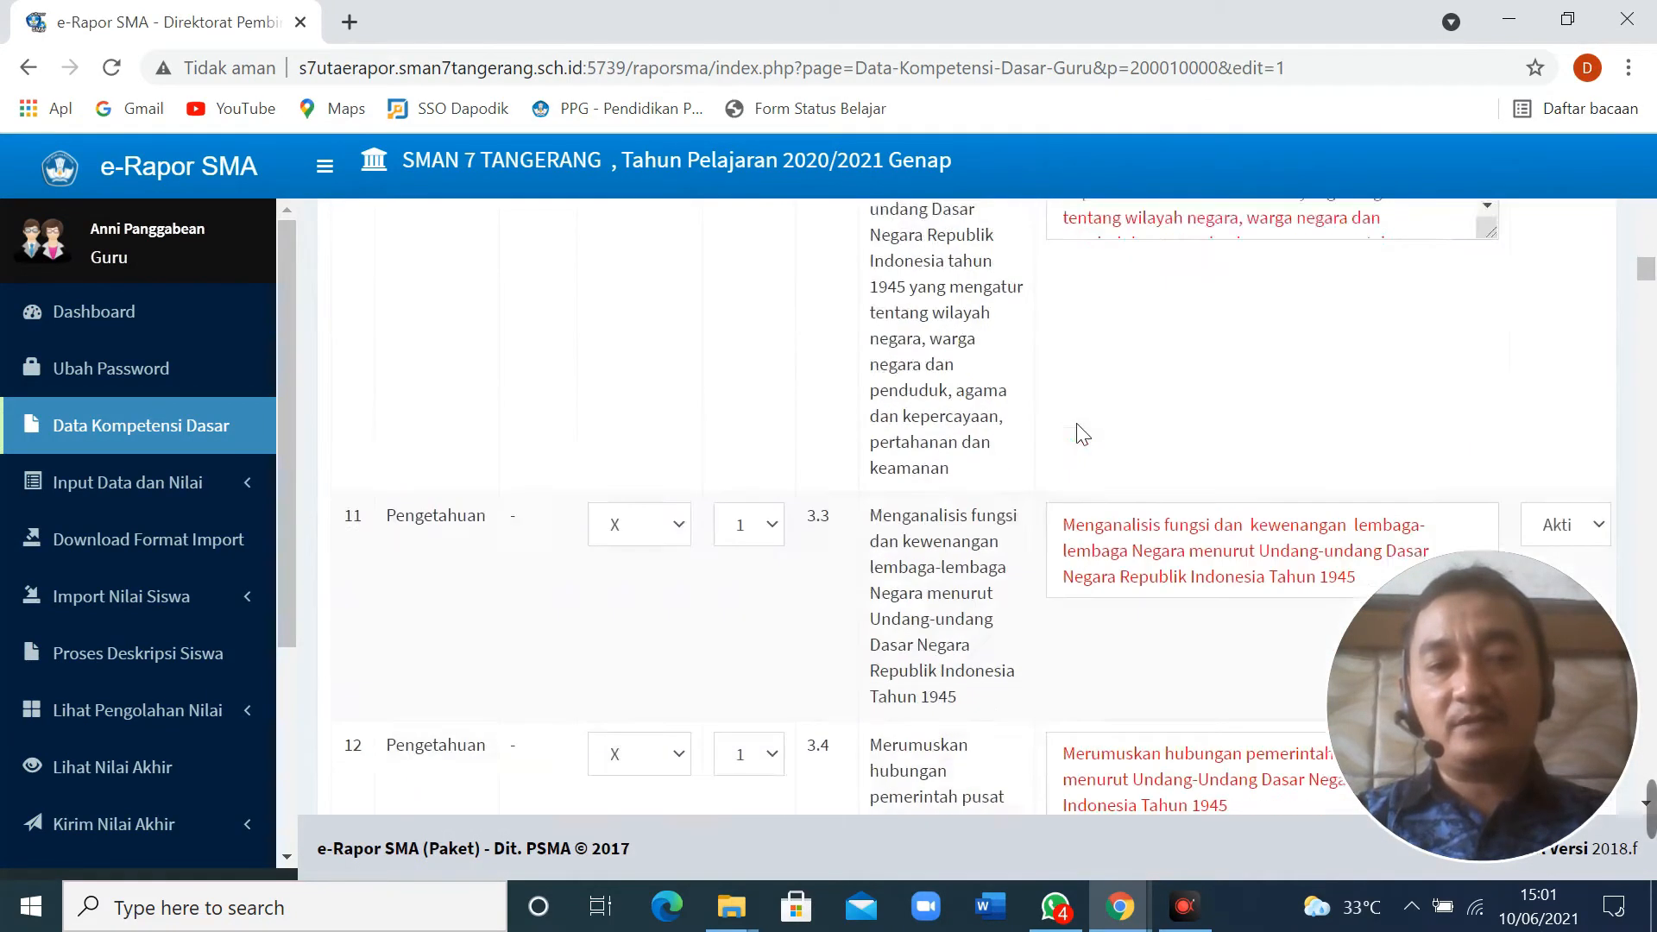
pyautogui.scroll(-15, 1080, 434)
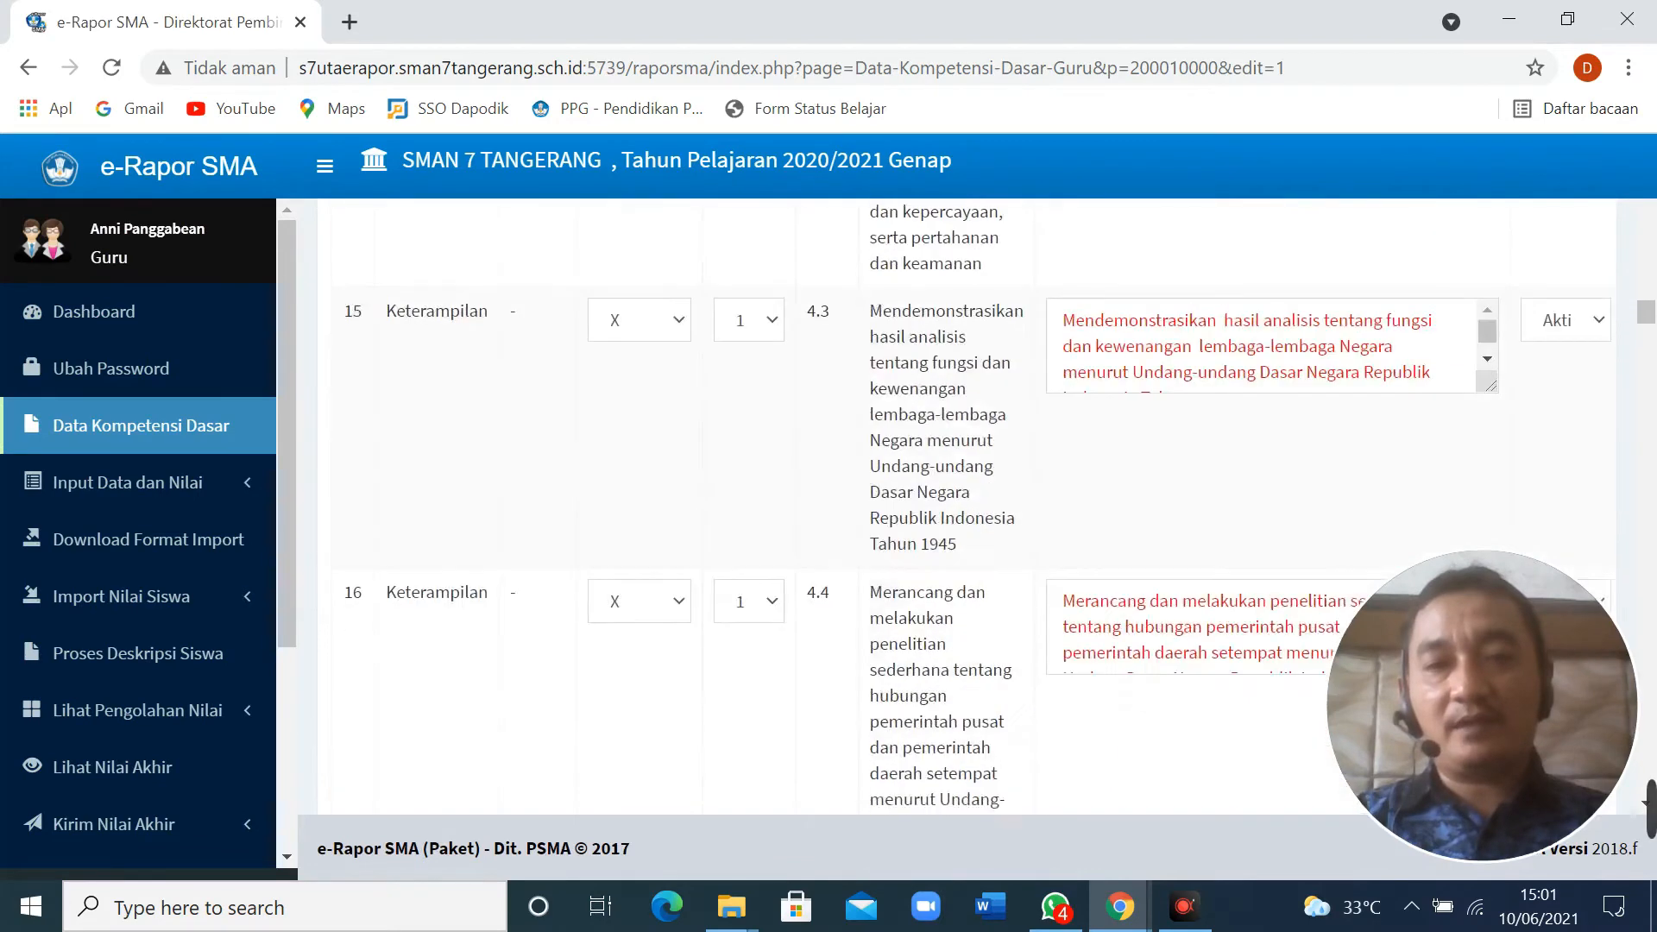
pyautogui.scroll(-20, 1057, 422)
pyautogui.scroll(-20, 1035, 427)
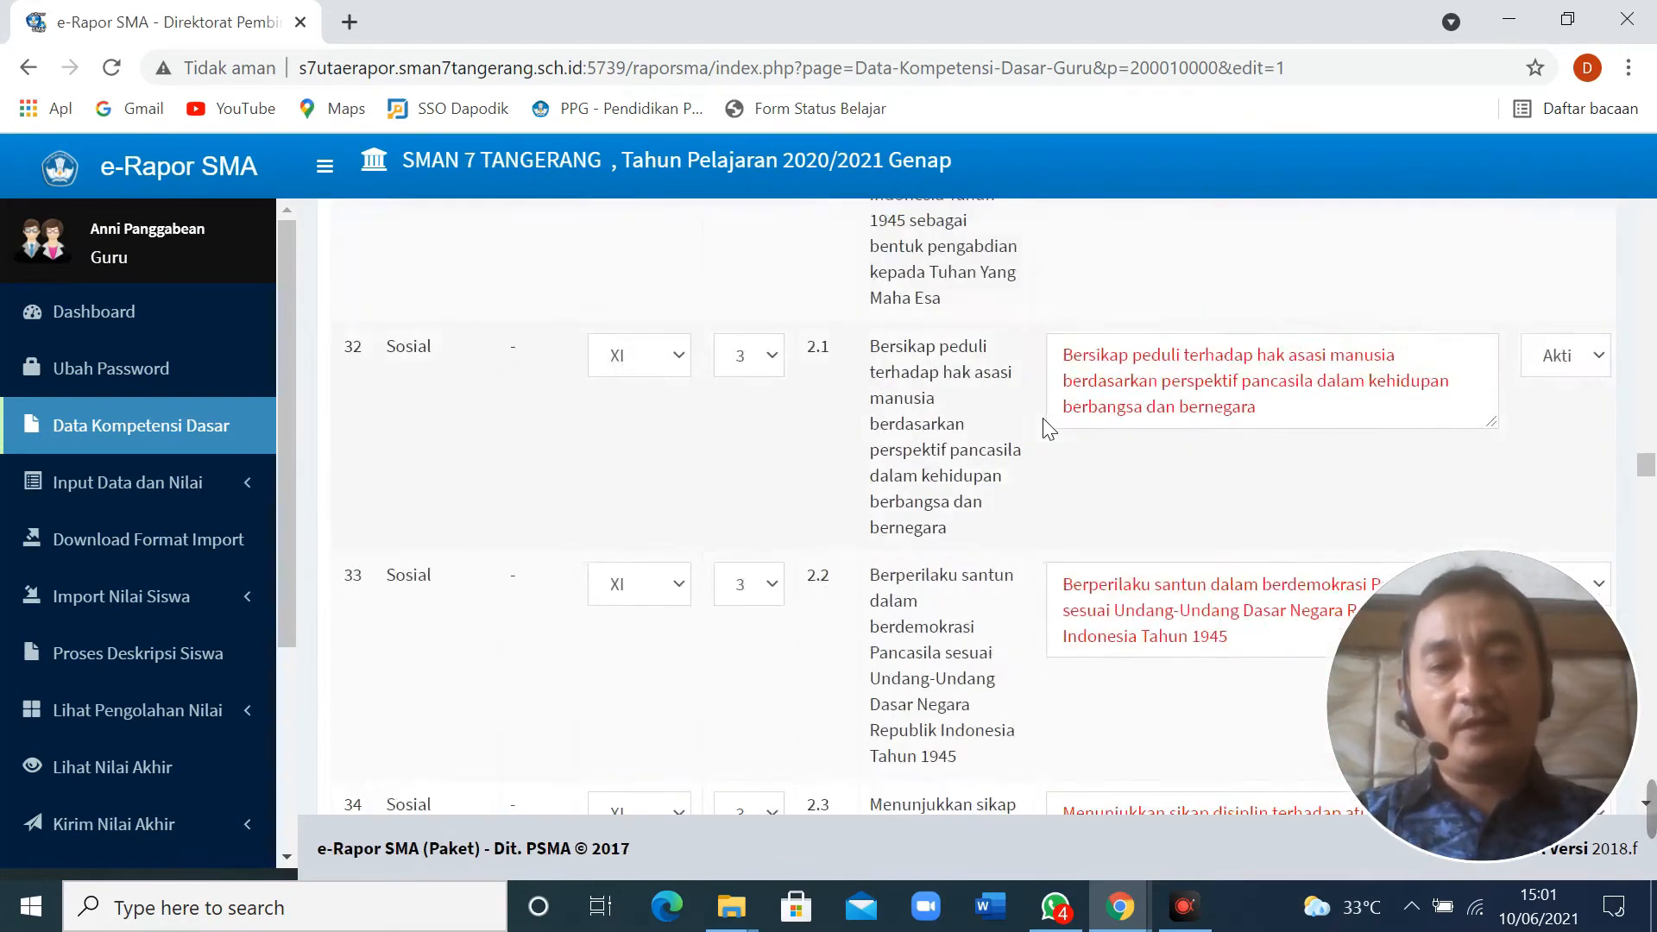
pyautogui.scroll(20, 1035, 428)
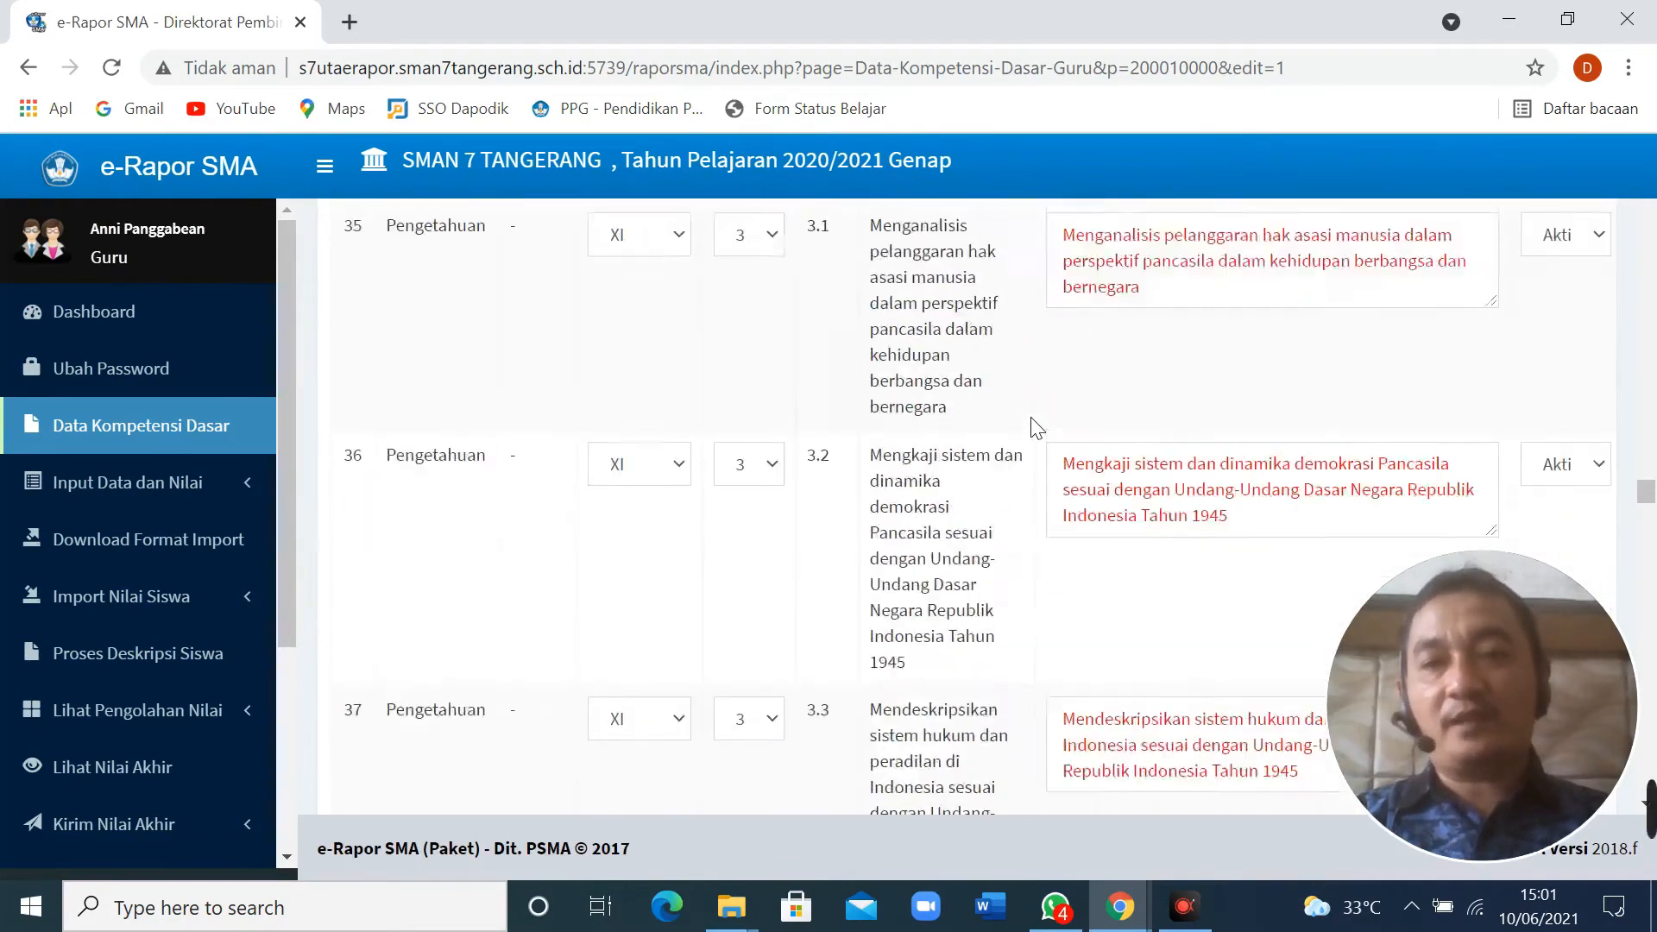
pyautogui.scroll(15, 1040, 432)
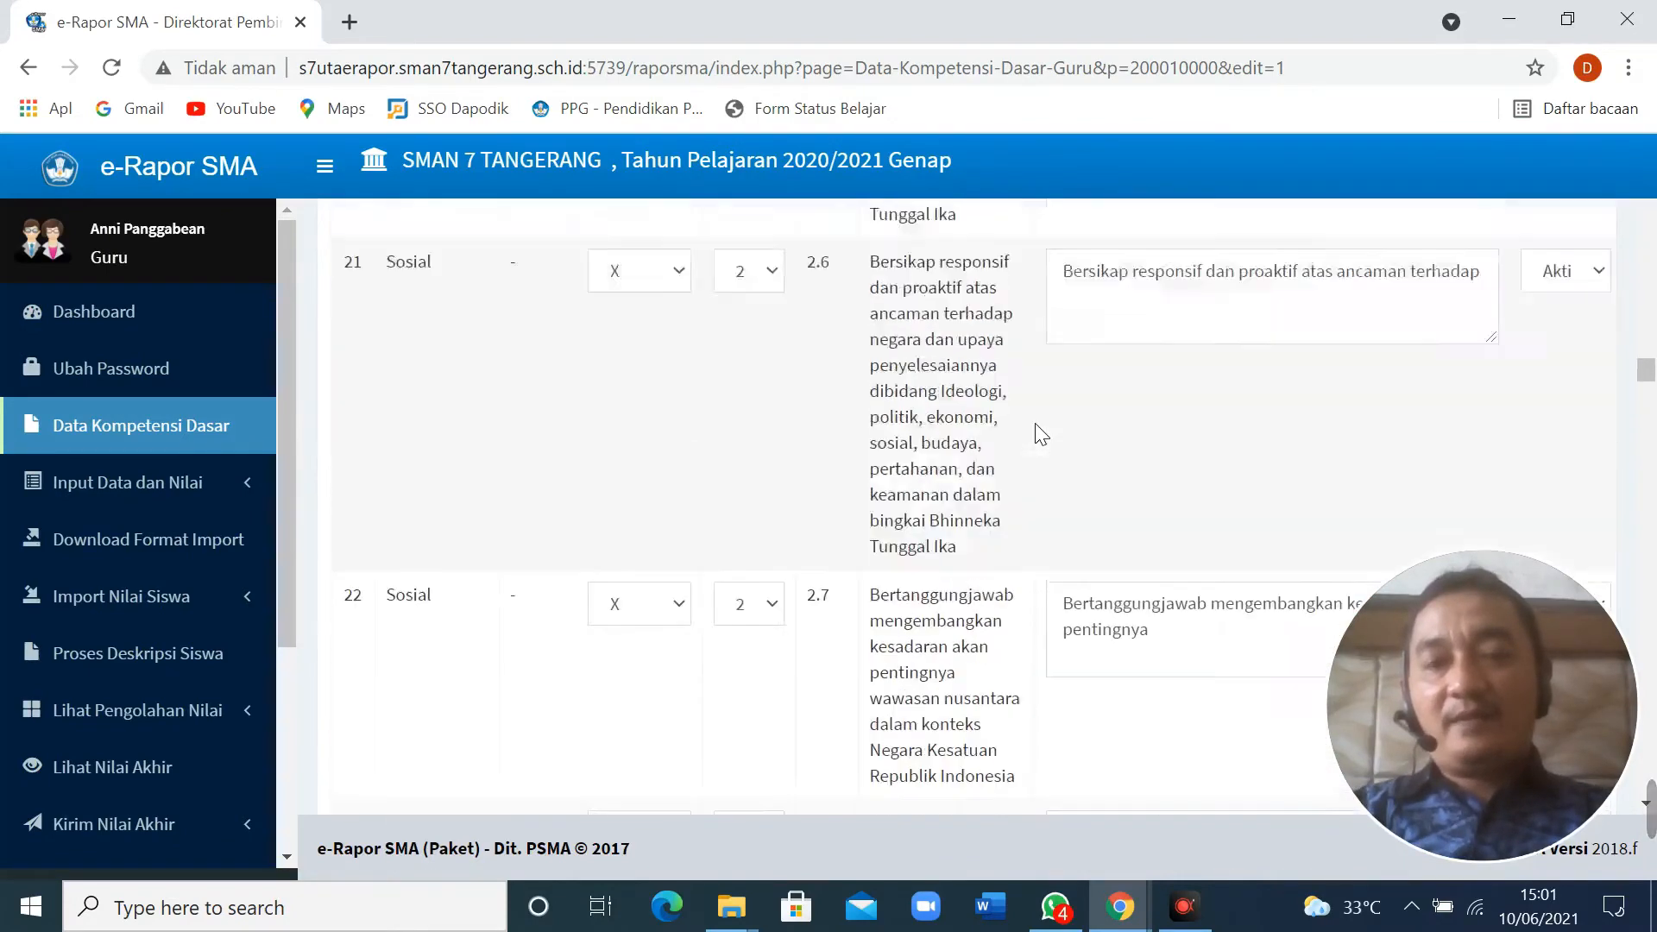
pyautogui.scroll(15, 1040, 434)
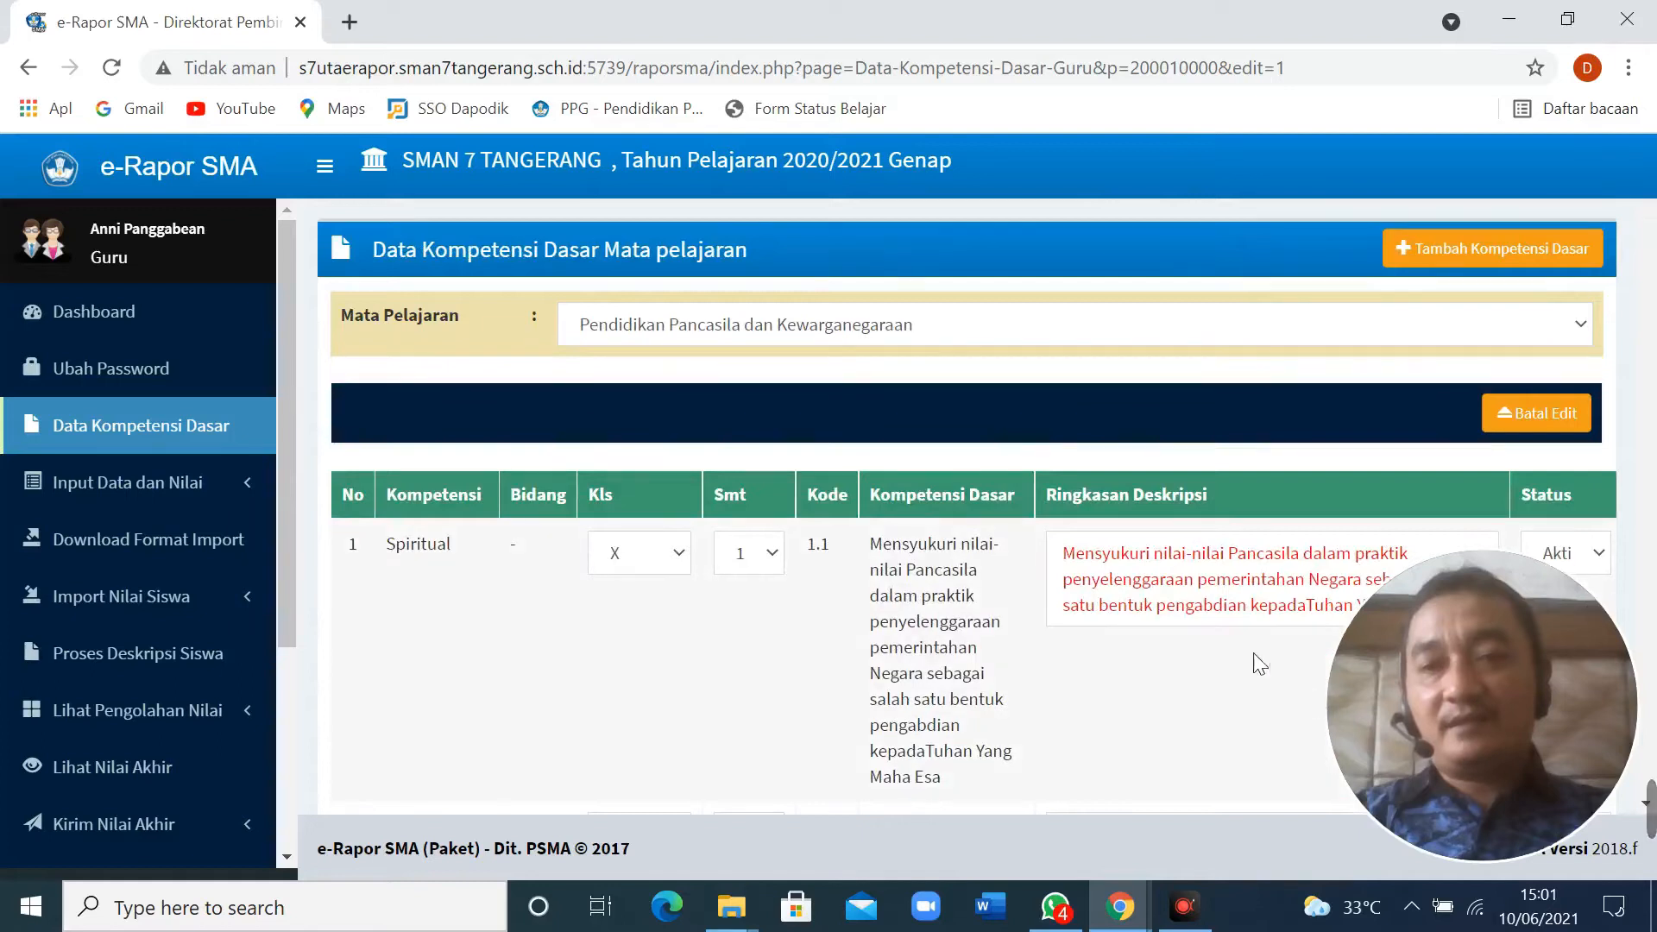
pyautogui.scroll(-4, 1257, 666)
pyautogui.scroll(3, 1143, 562)
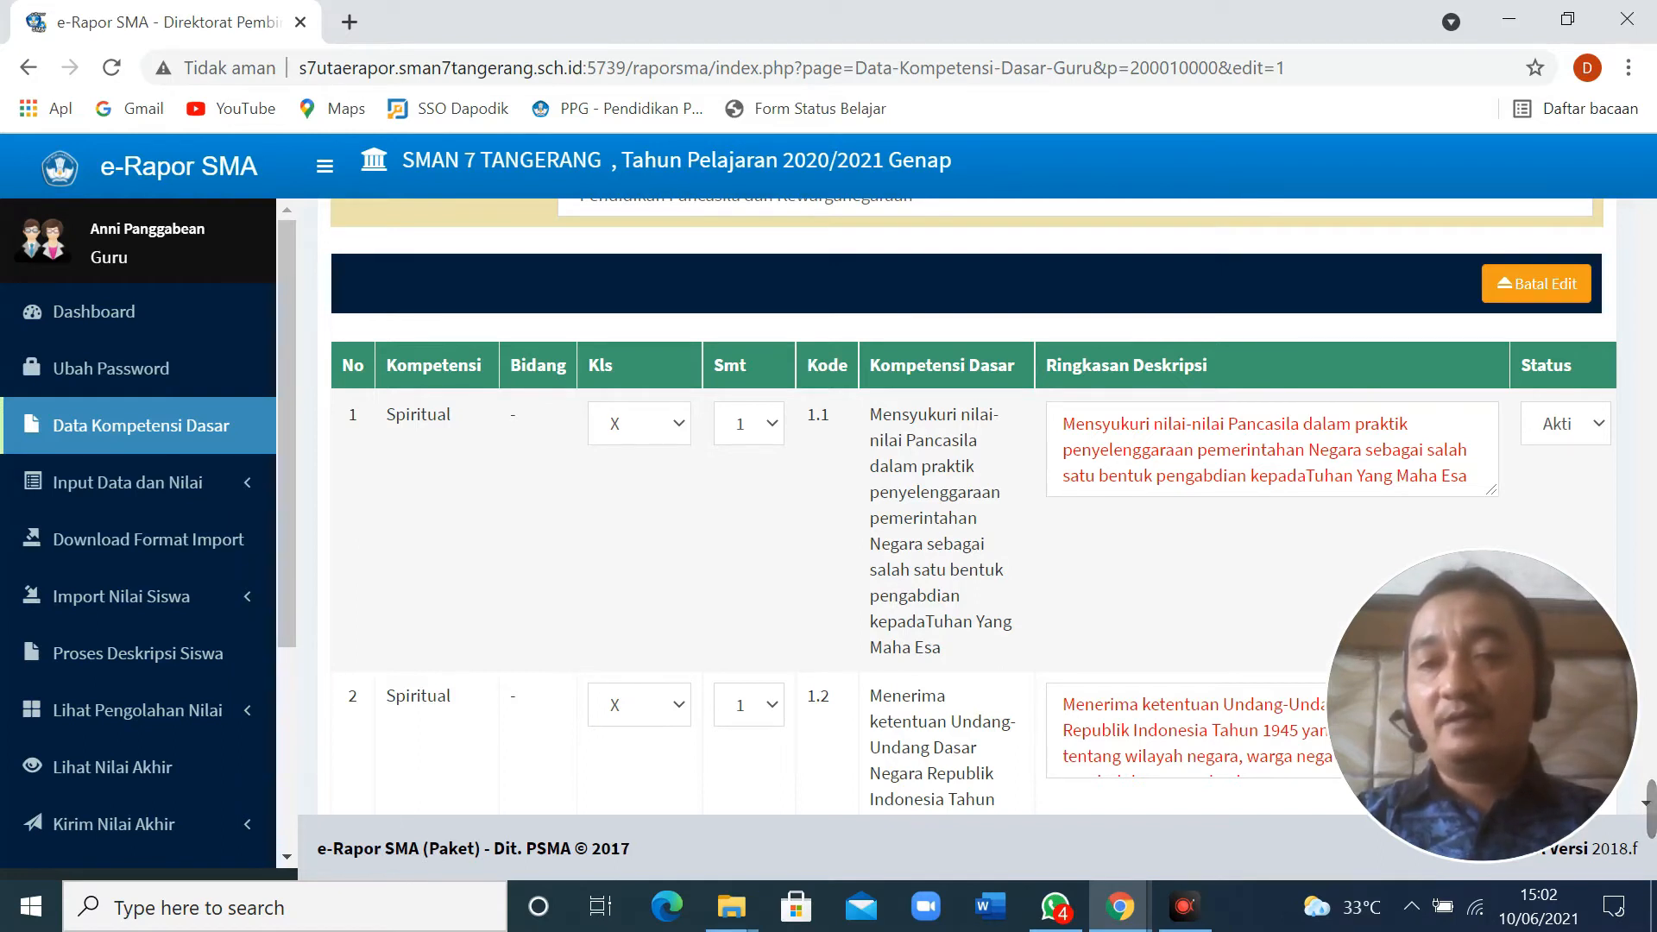
# - Shorten the summary description of Spiritual competency 1.1 in the first row to "Mensyukuri nilai-nilai Pancasila dalam praktik"
pyautogui.click(1438, 476)
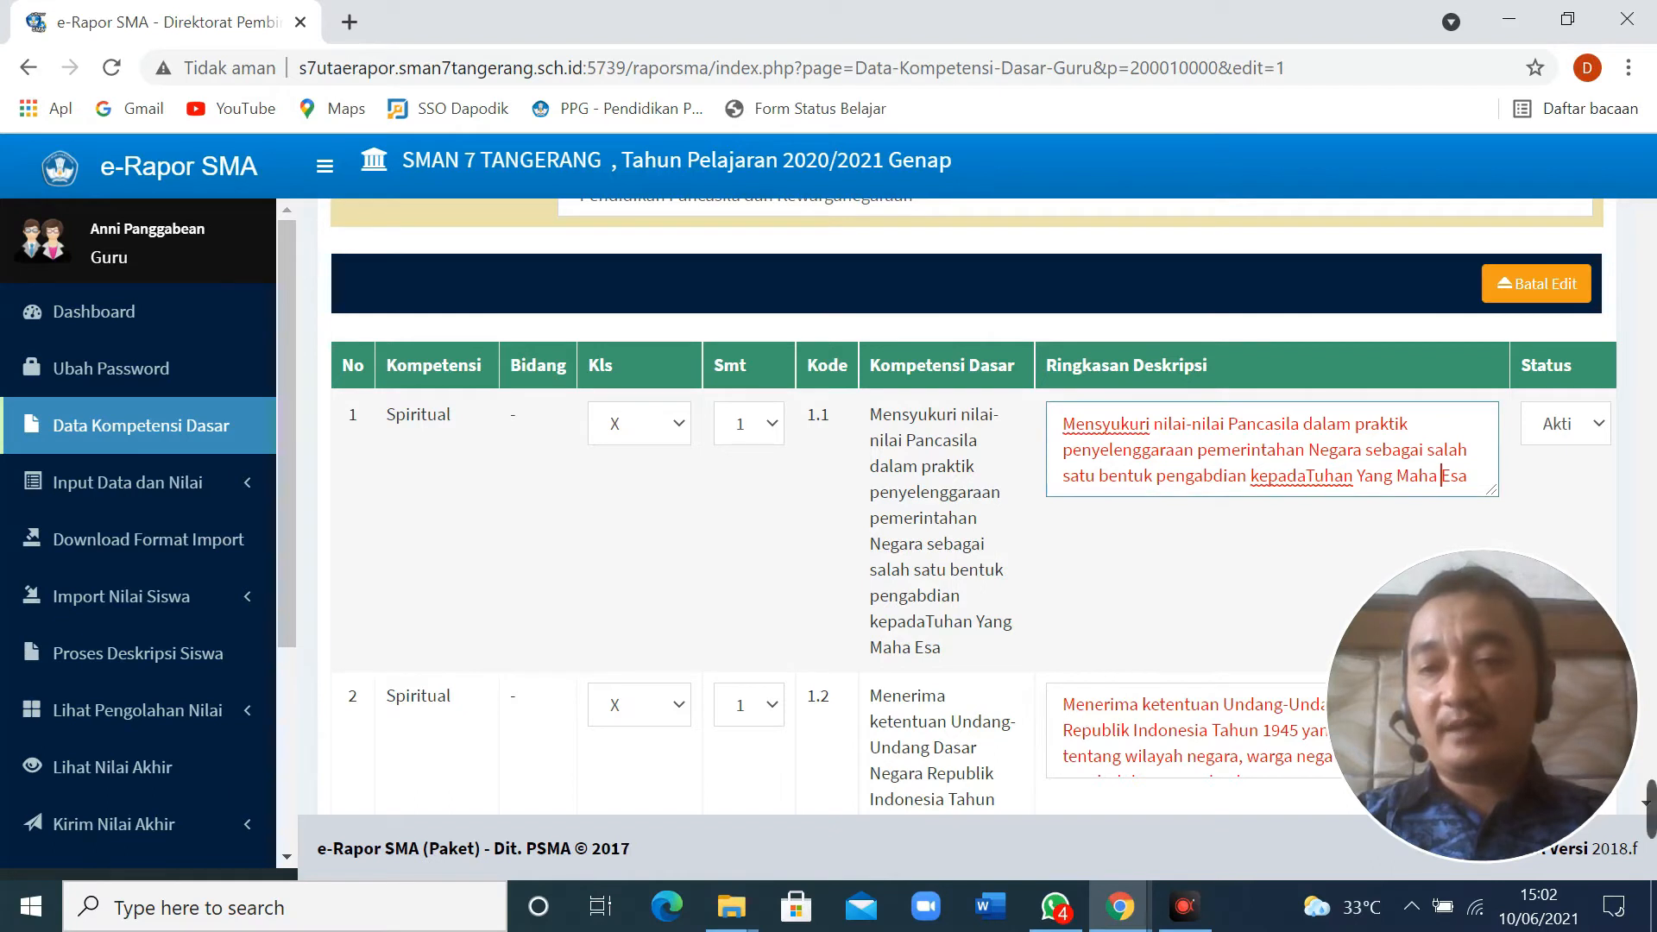
pyautogui.moveTo(1063, 450); pyautogui.dragTo(1508, 516)
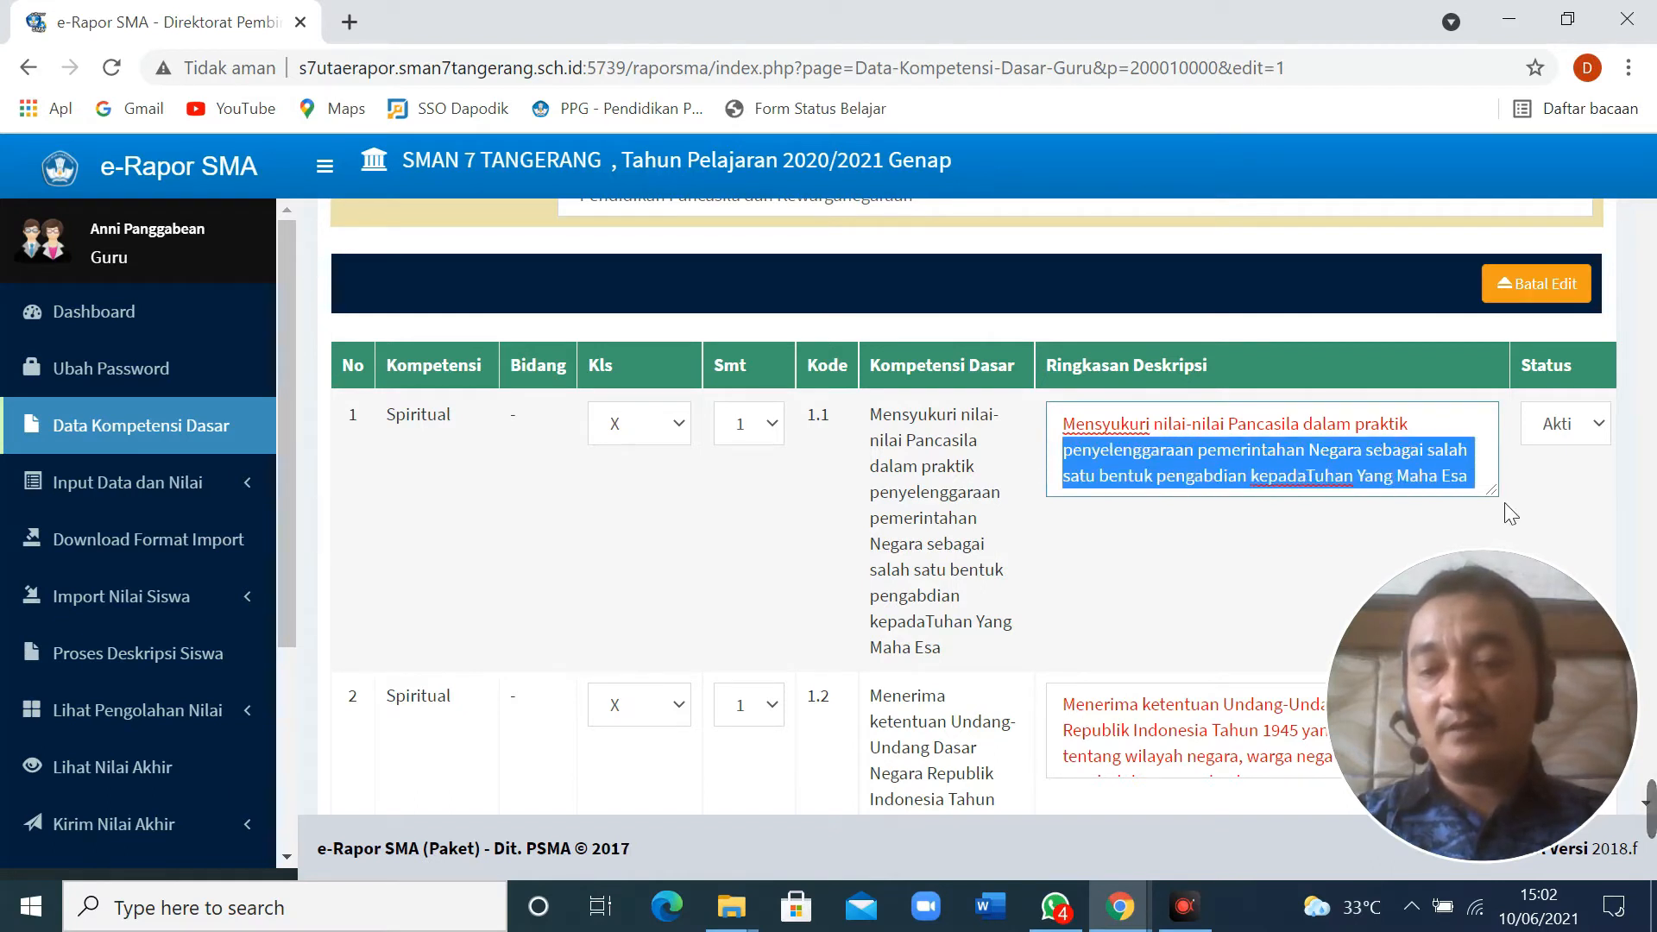
pyautogui.press('BackSpace')
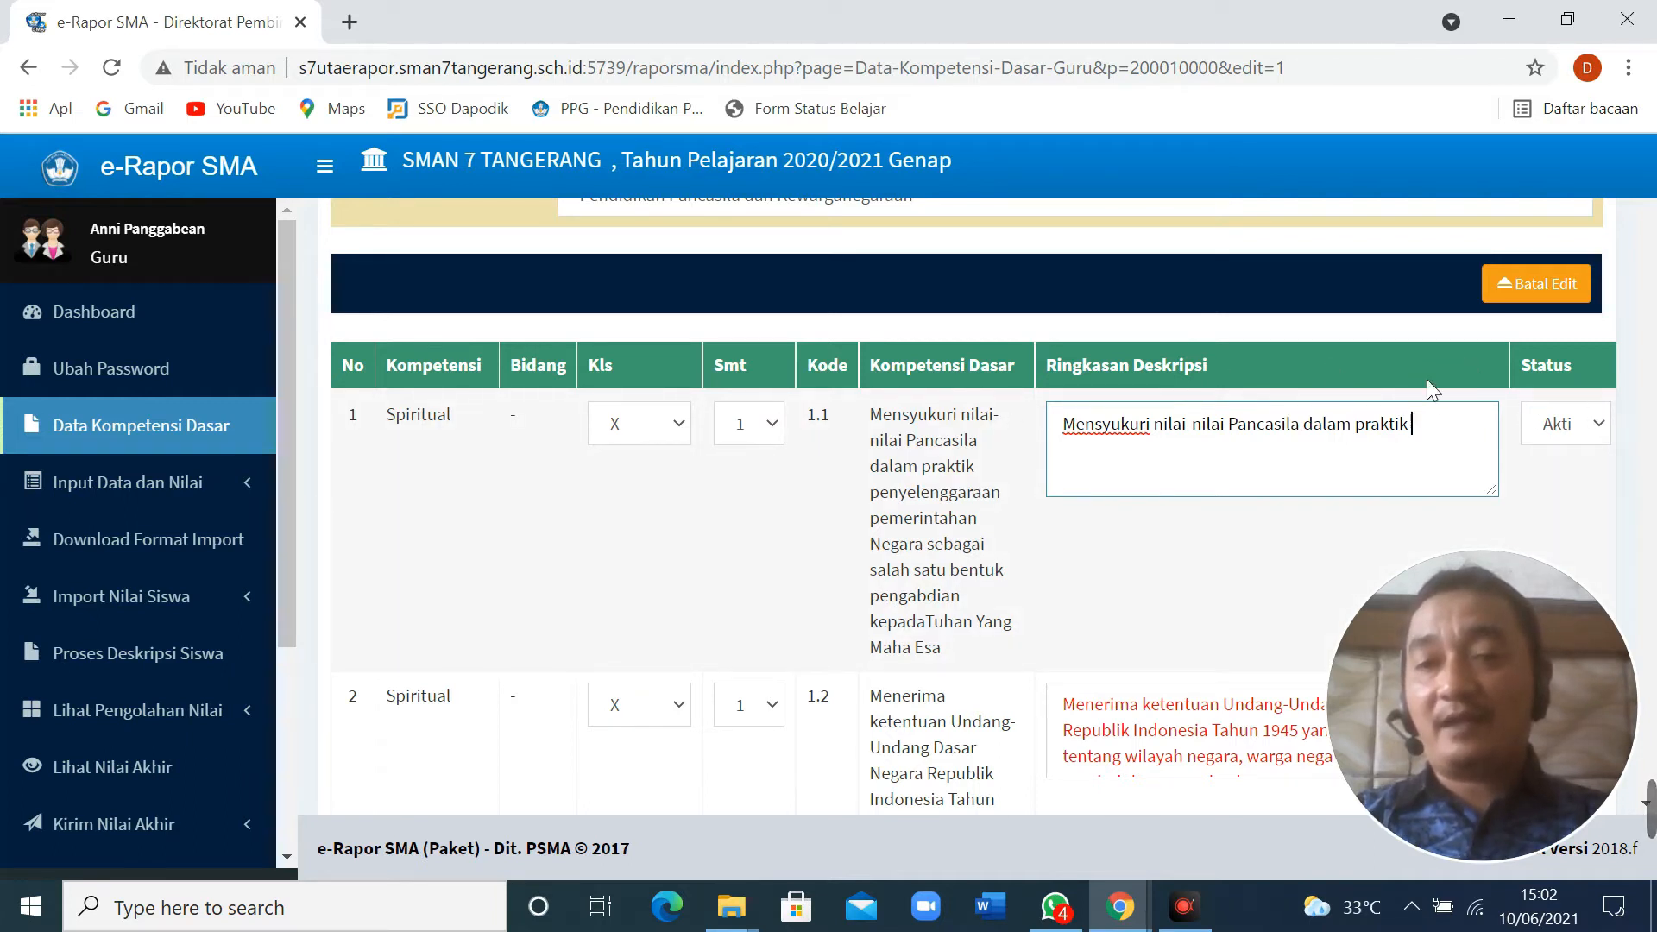
# - Examine the status options available for Spiritual competency 1.1 in the first row
pyautogui.click(1598, 426)
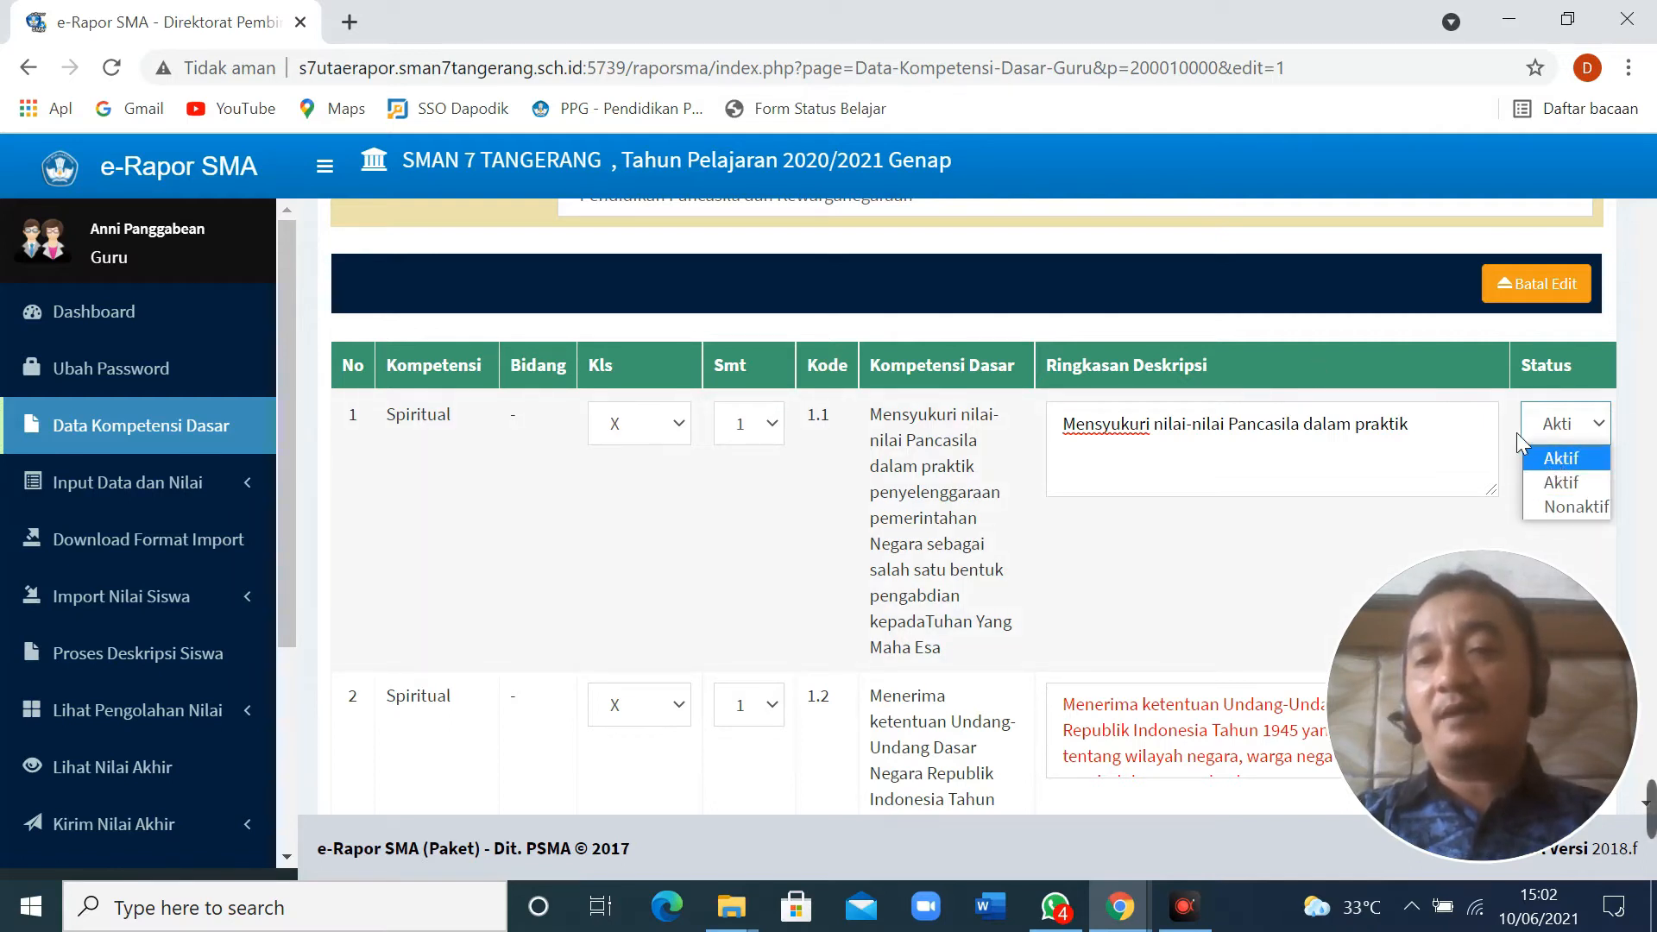
pyautogui.press('Down')
pyautogui.press('Down')
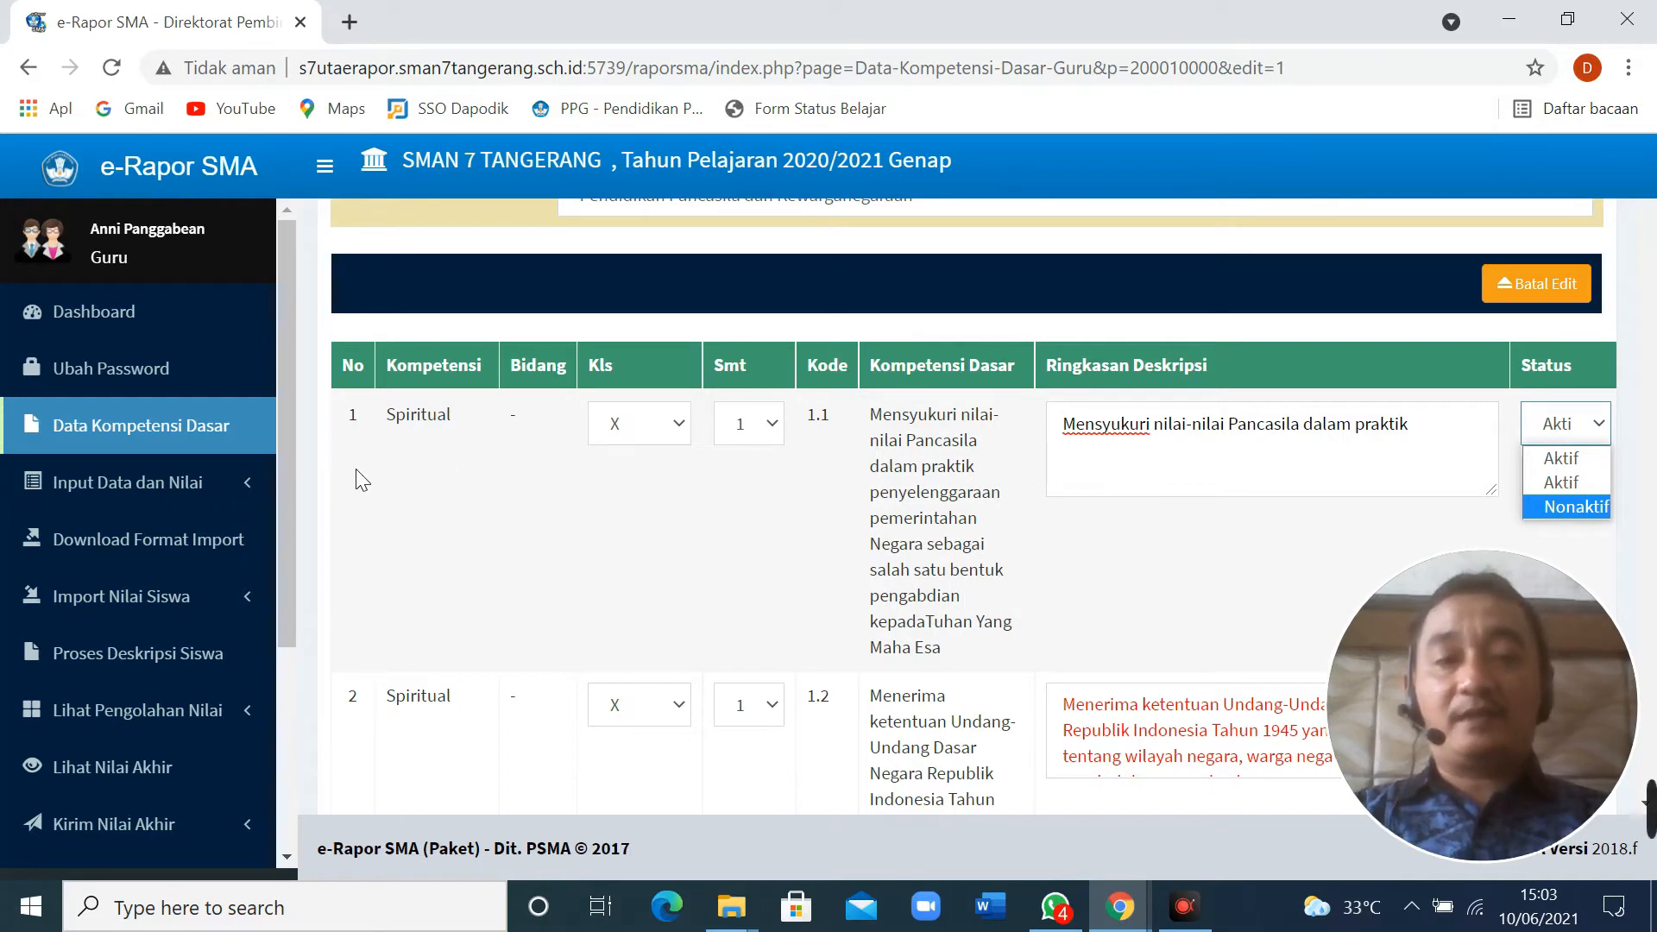
# - Open the knowledge score entry form, Input Nilai Pengetahuan
pyautogui.click(205, 501)
pyautogui.click(205, 501)
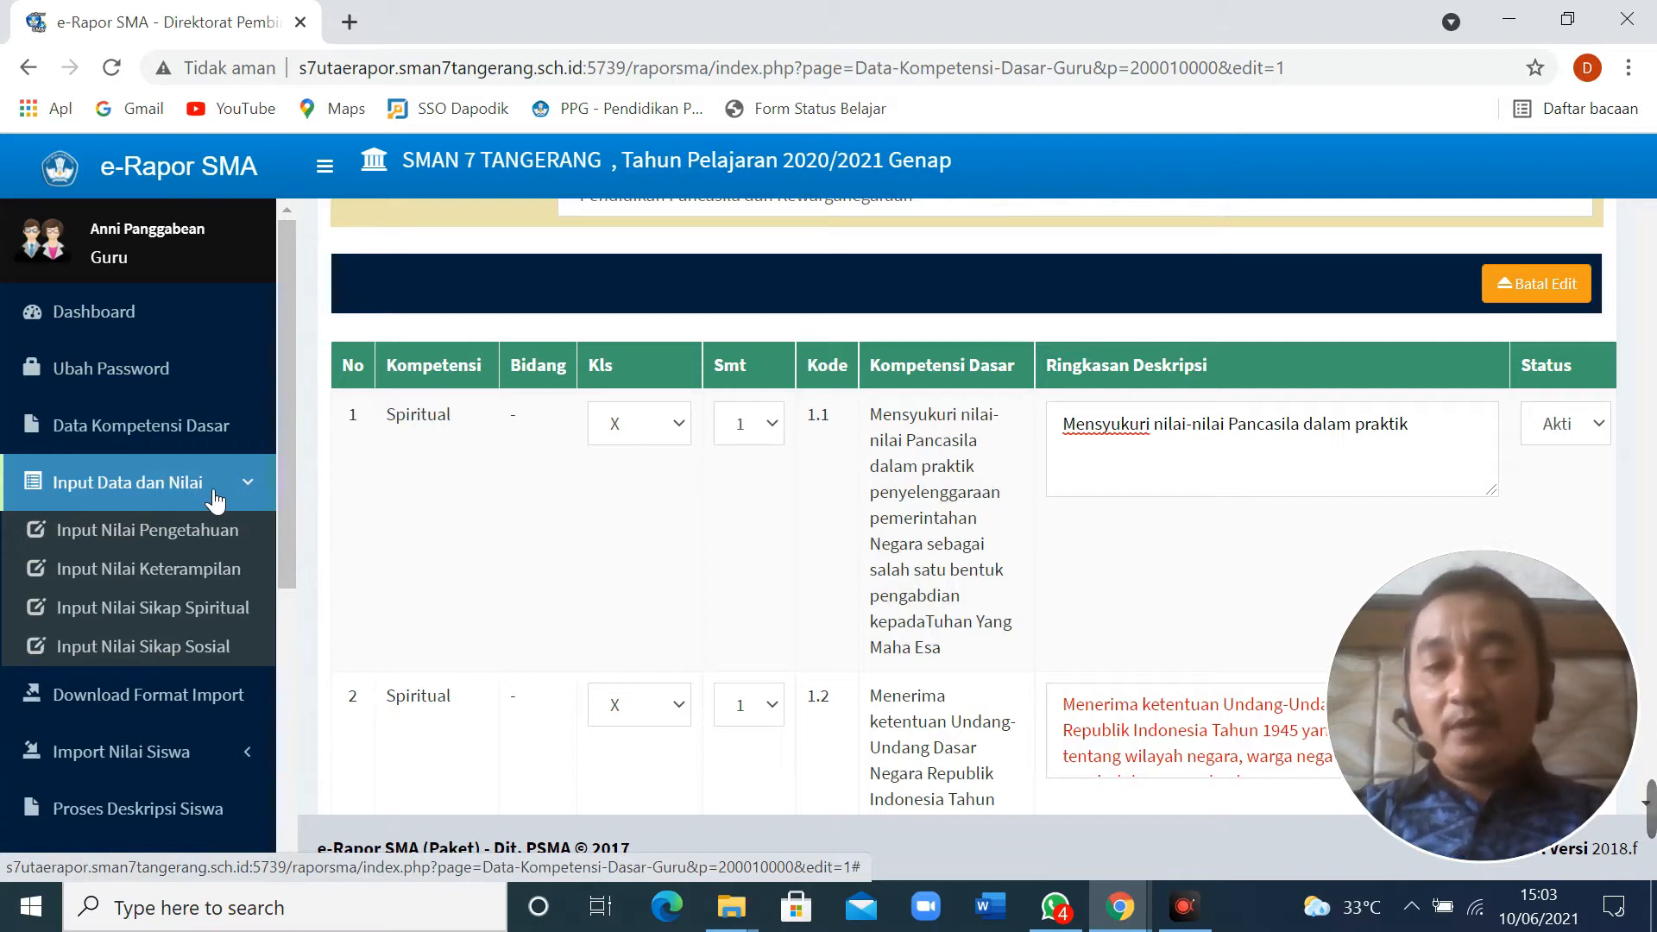
pyautogui.click(152, 574)
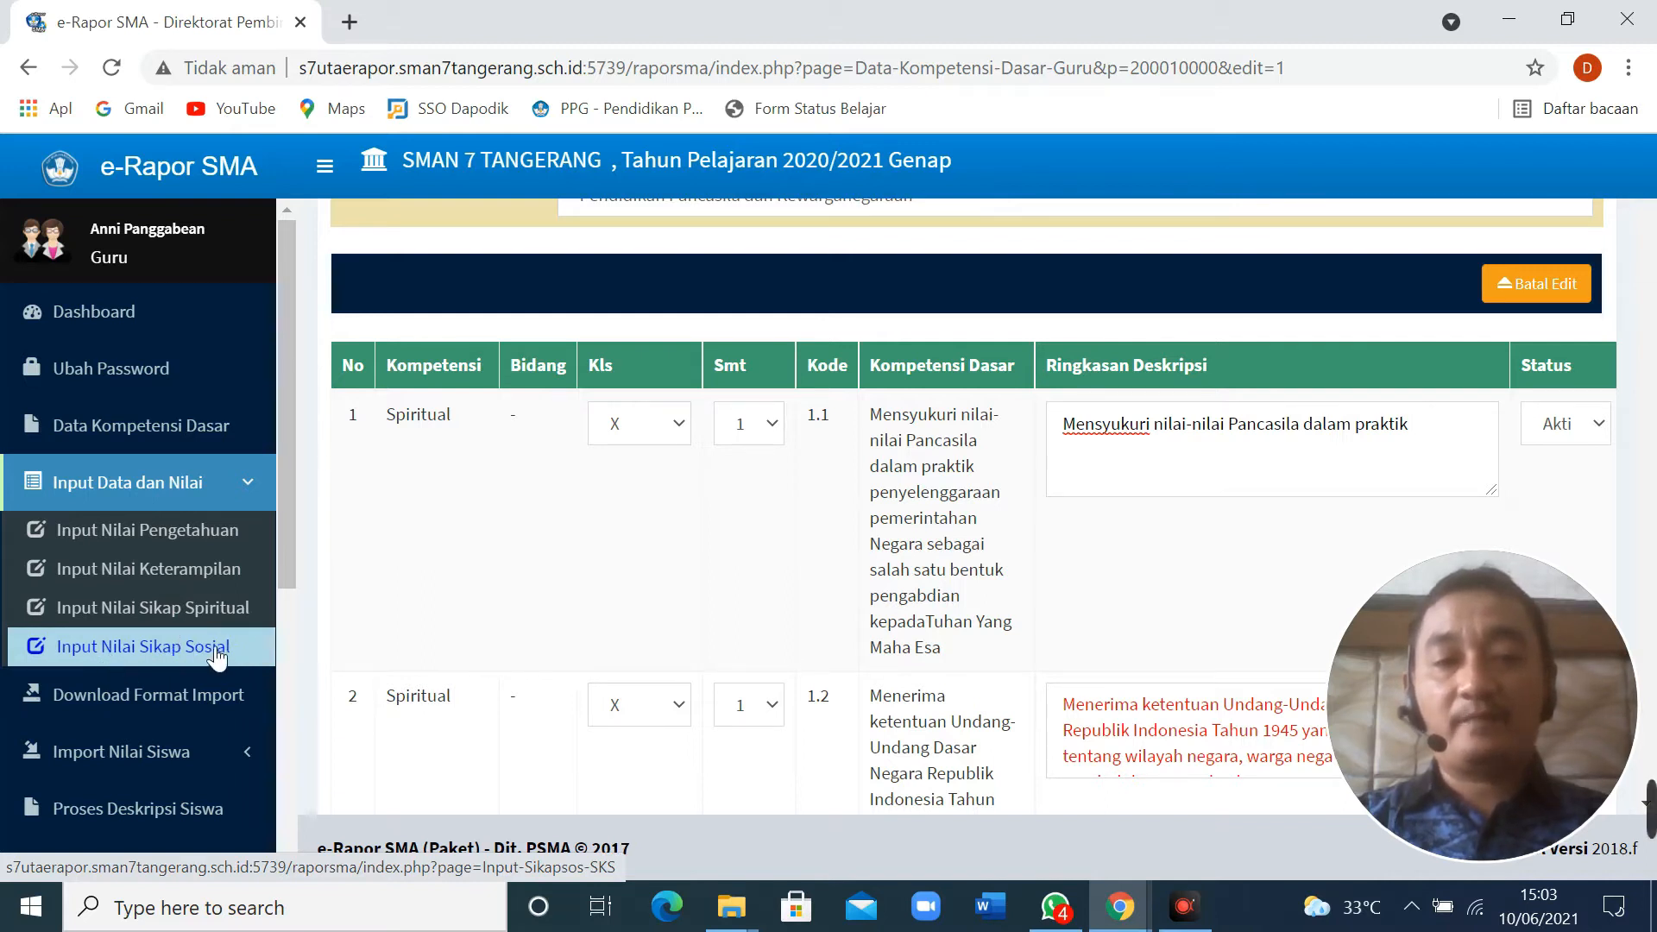
pyautogui.click(160, 532)
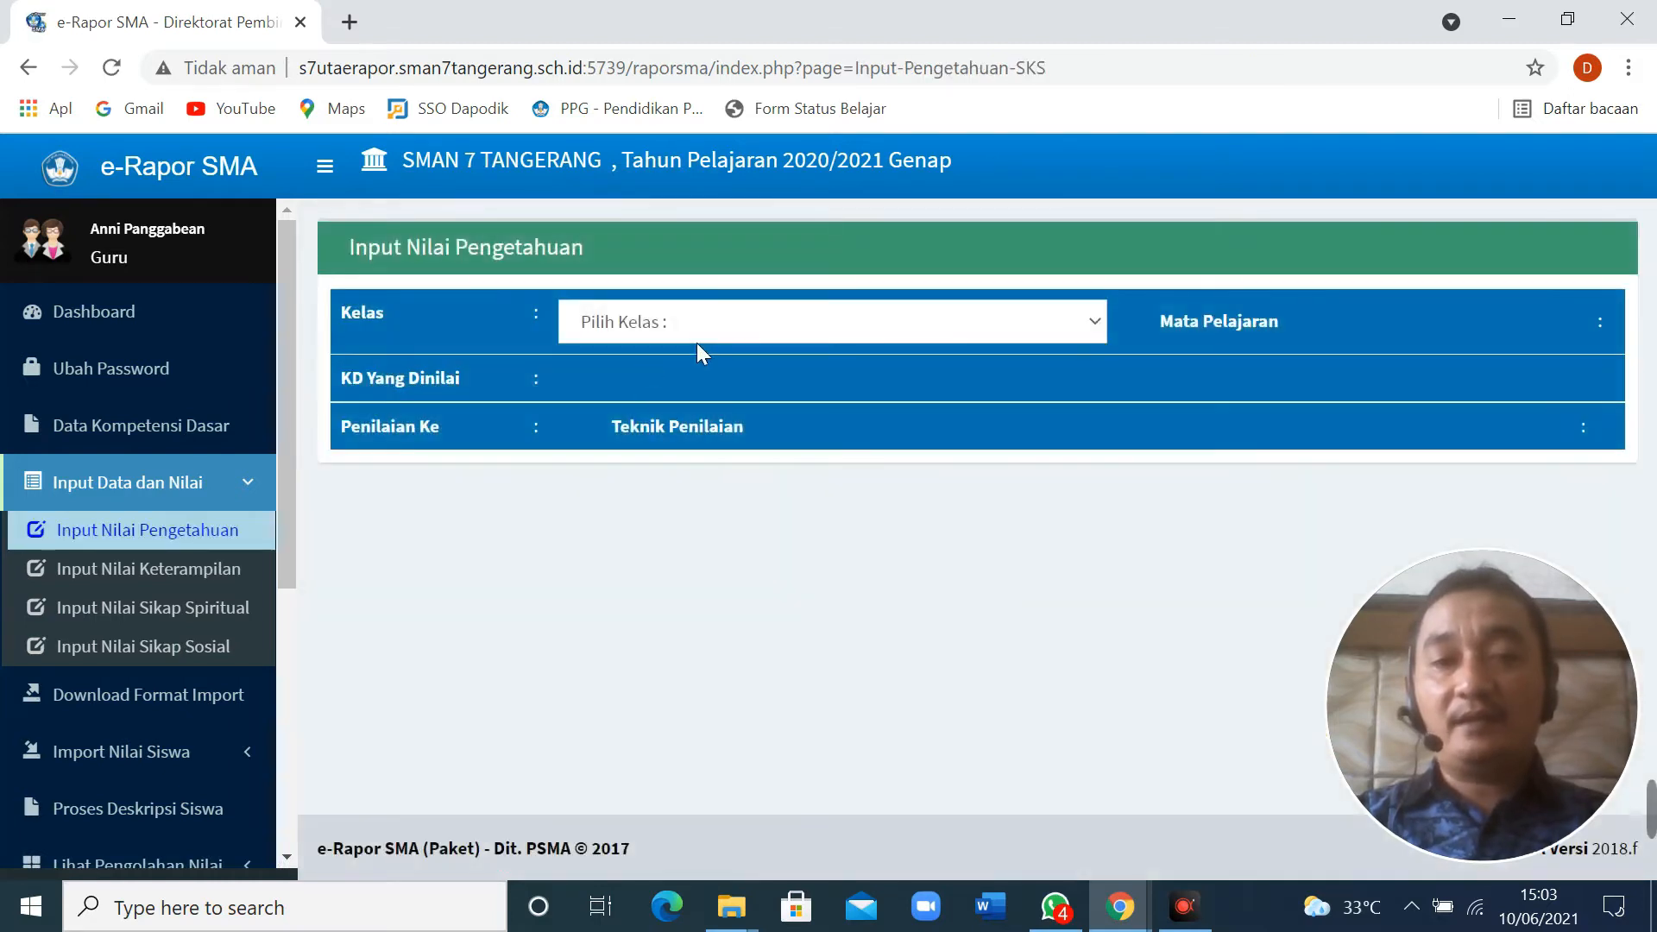
# - Choose class XI IPS 1 and the subject Pendidikan Pancasila dan Kewarganegaraan for the knowledge score entry
pyautogui.click(690, 322)
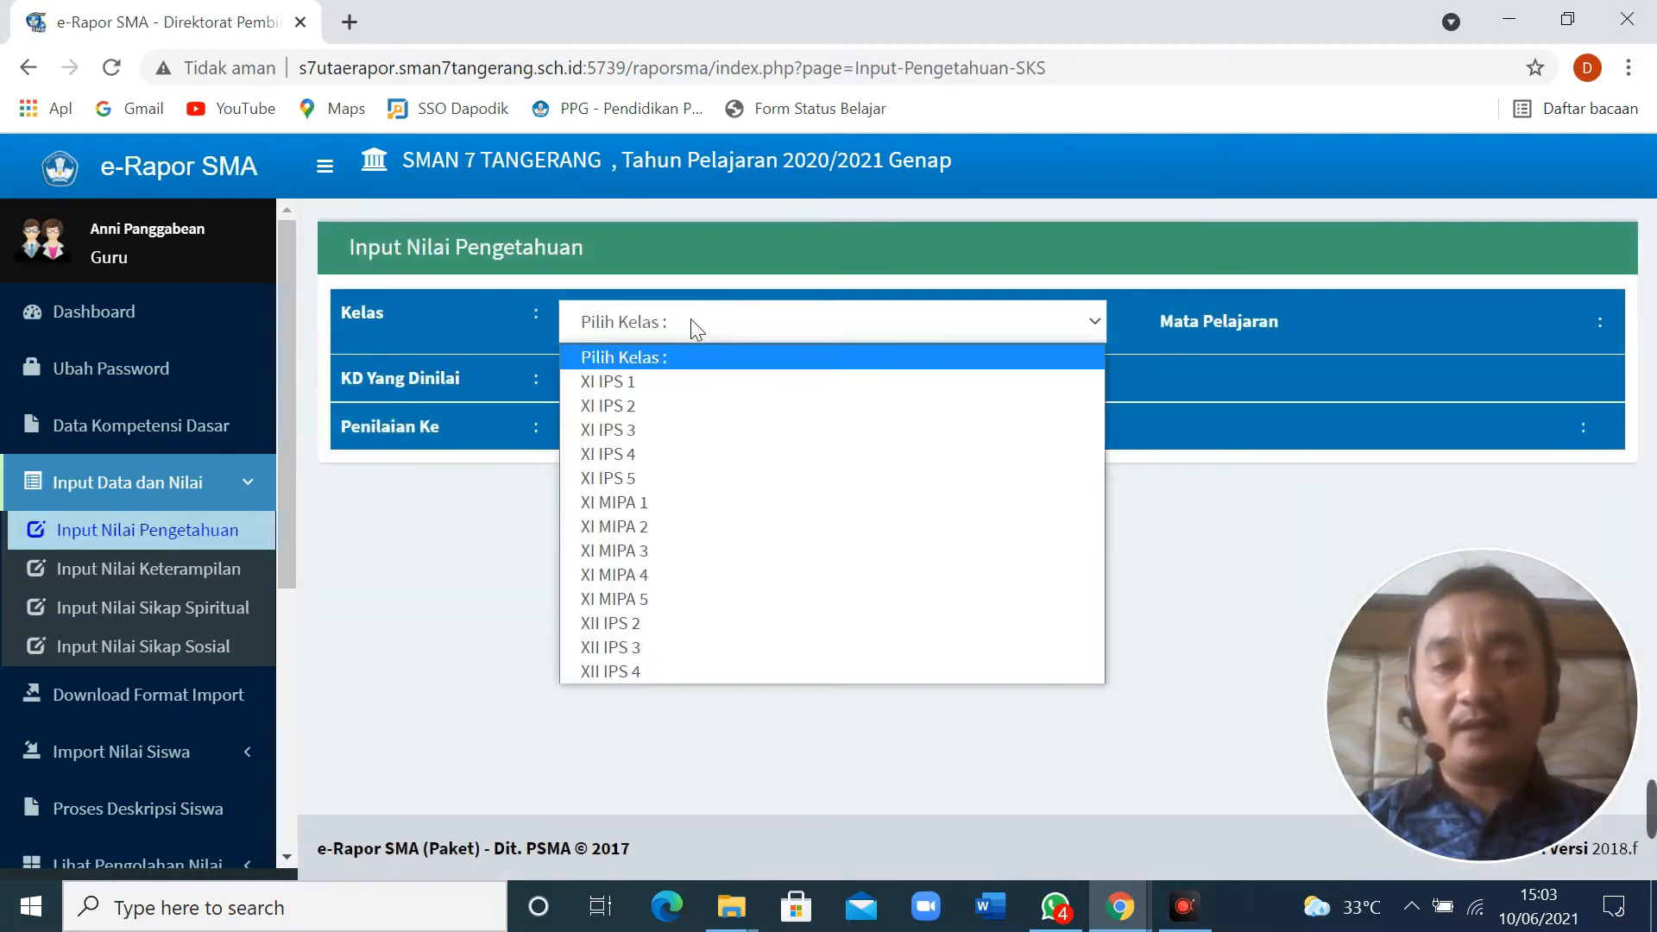
pyautogui.click(725, 382)
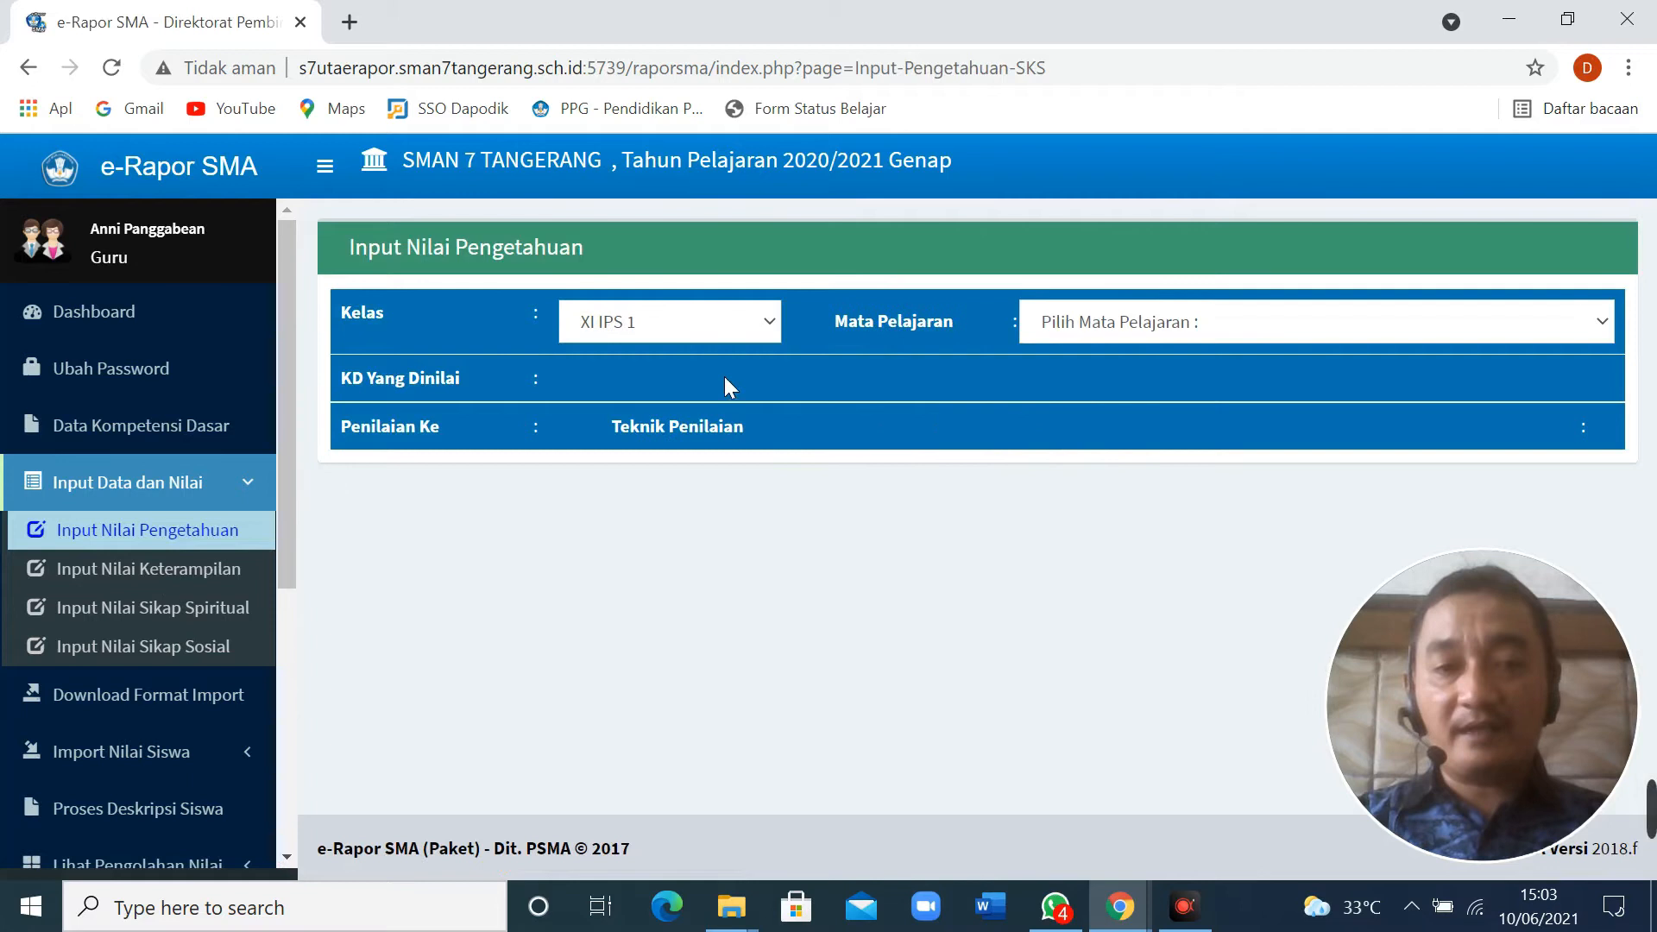
pyautogui.click(1103, 315)
pyautogui.click(1107, 374)
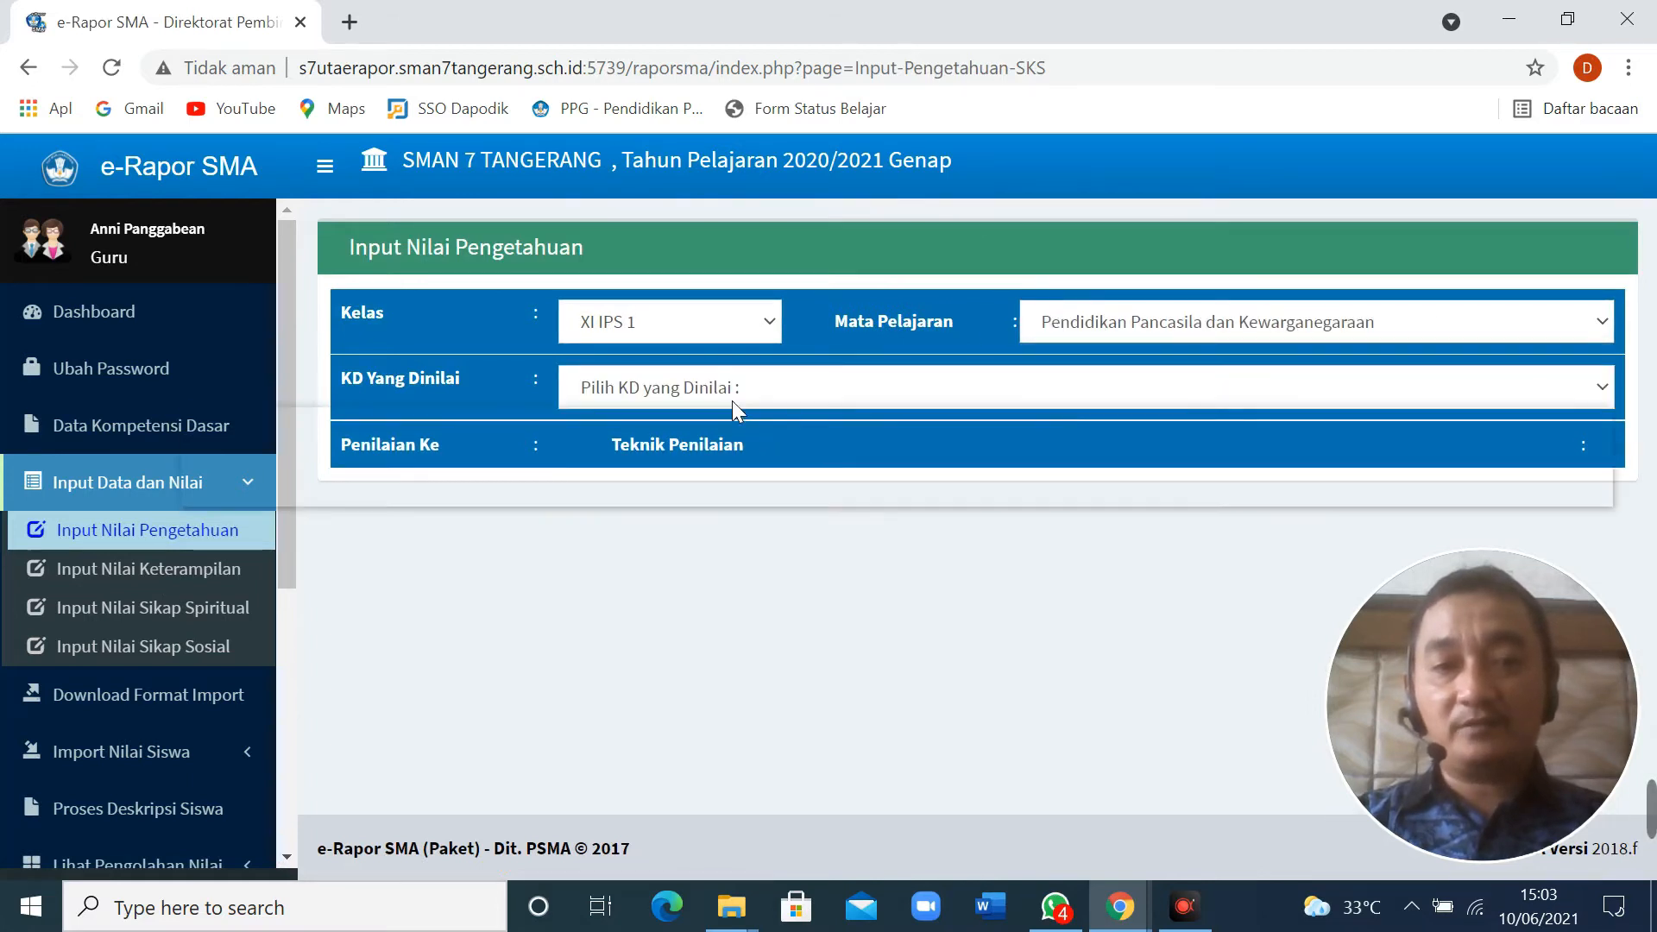
# - Choose competency 3.4, Penilaian Ke 1 and the technique Tes Tulis, and review the resulting student score list
pyautogui.click(732, 401)
pyautogui.click(703, 442)
pyautogui.click(722, 455)
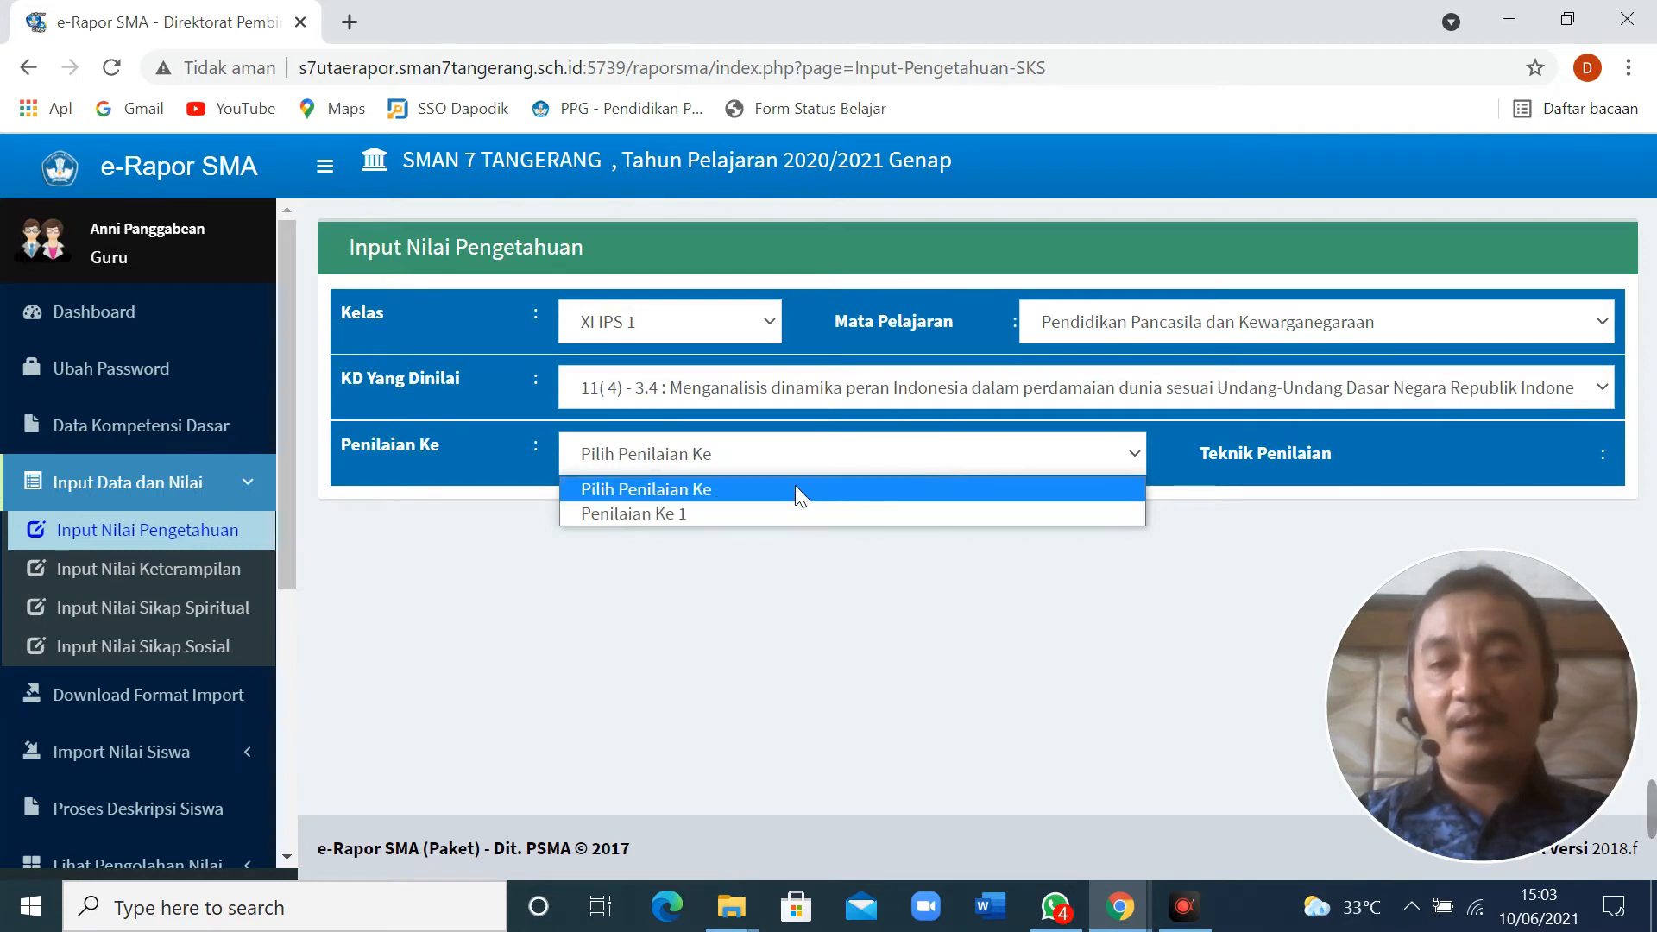
pyautogui.click(785, 512)
pyautogui.click(1288, 453)
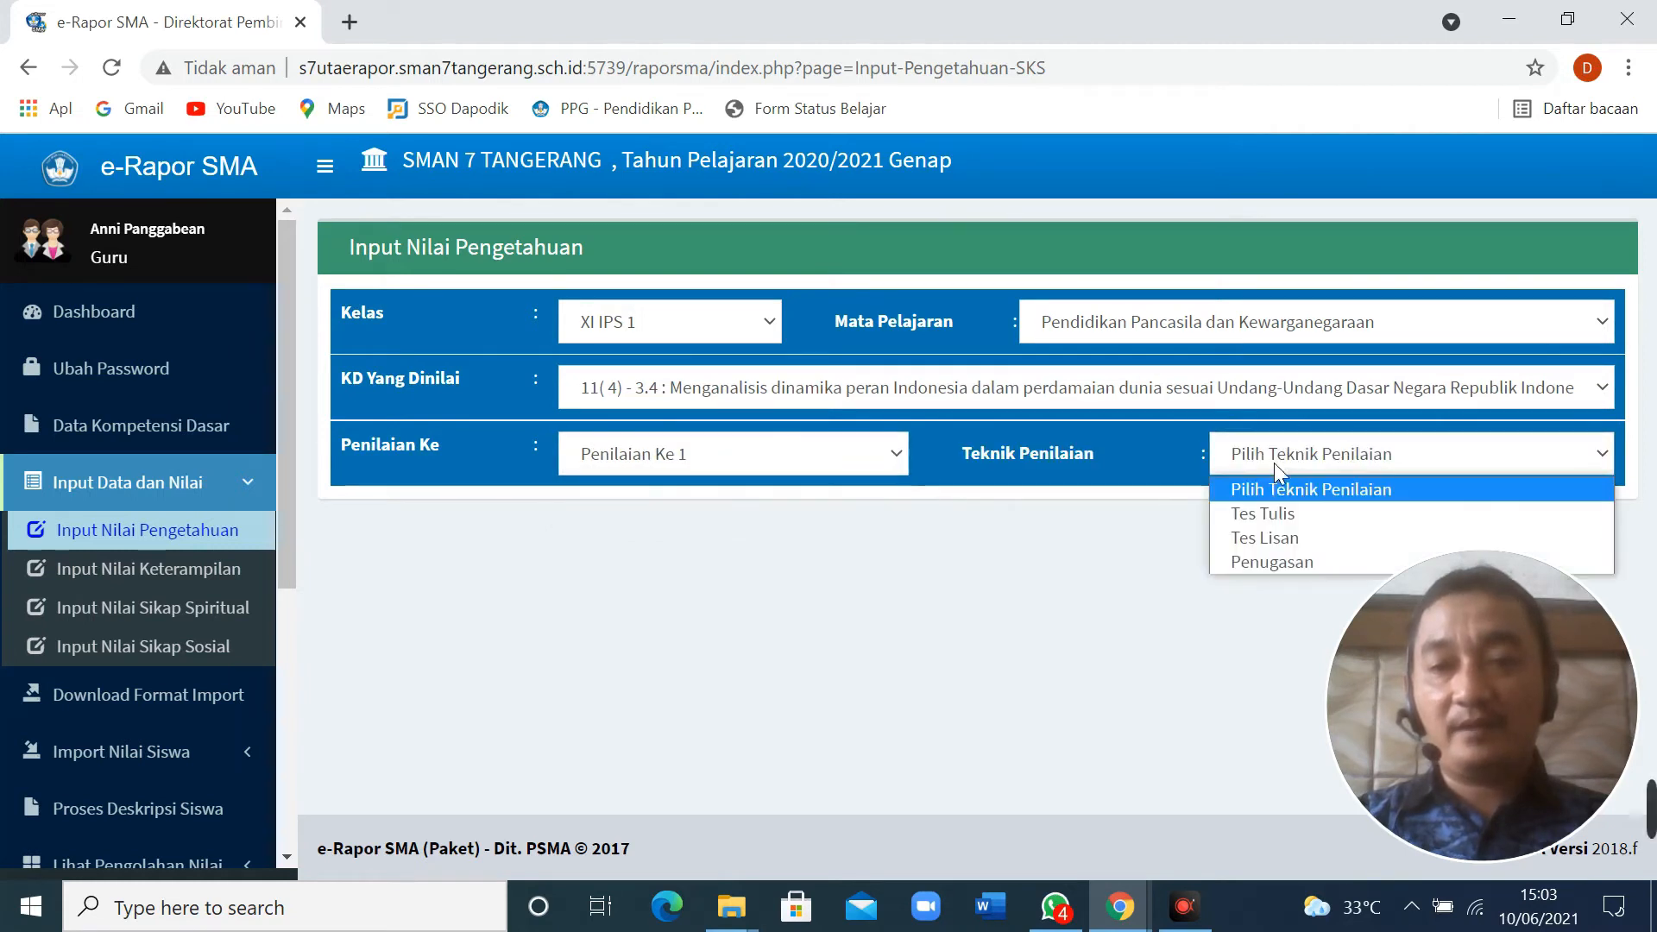
pyautogui.click(1280, 515)
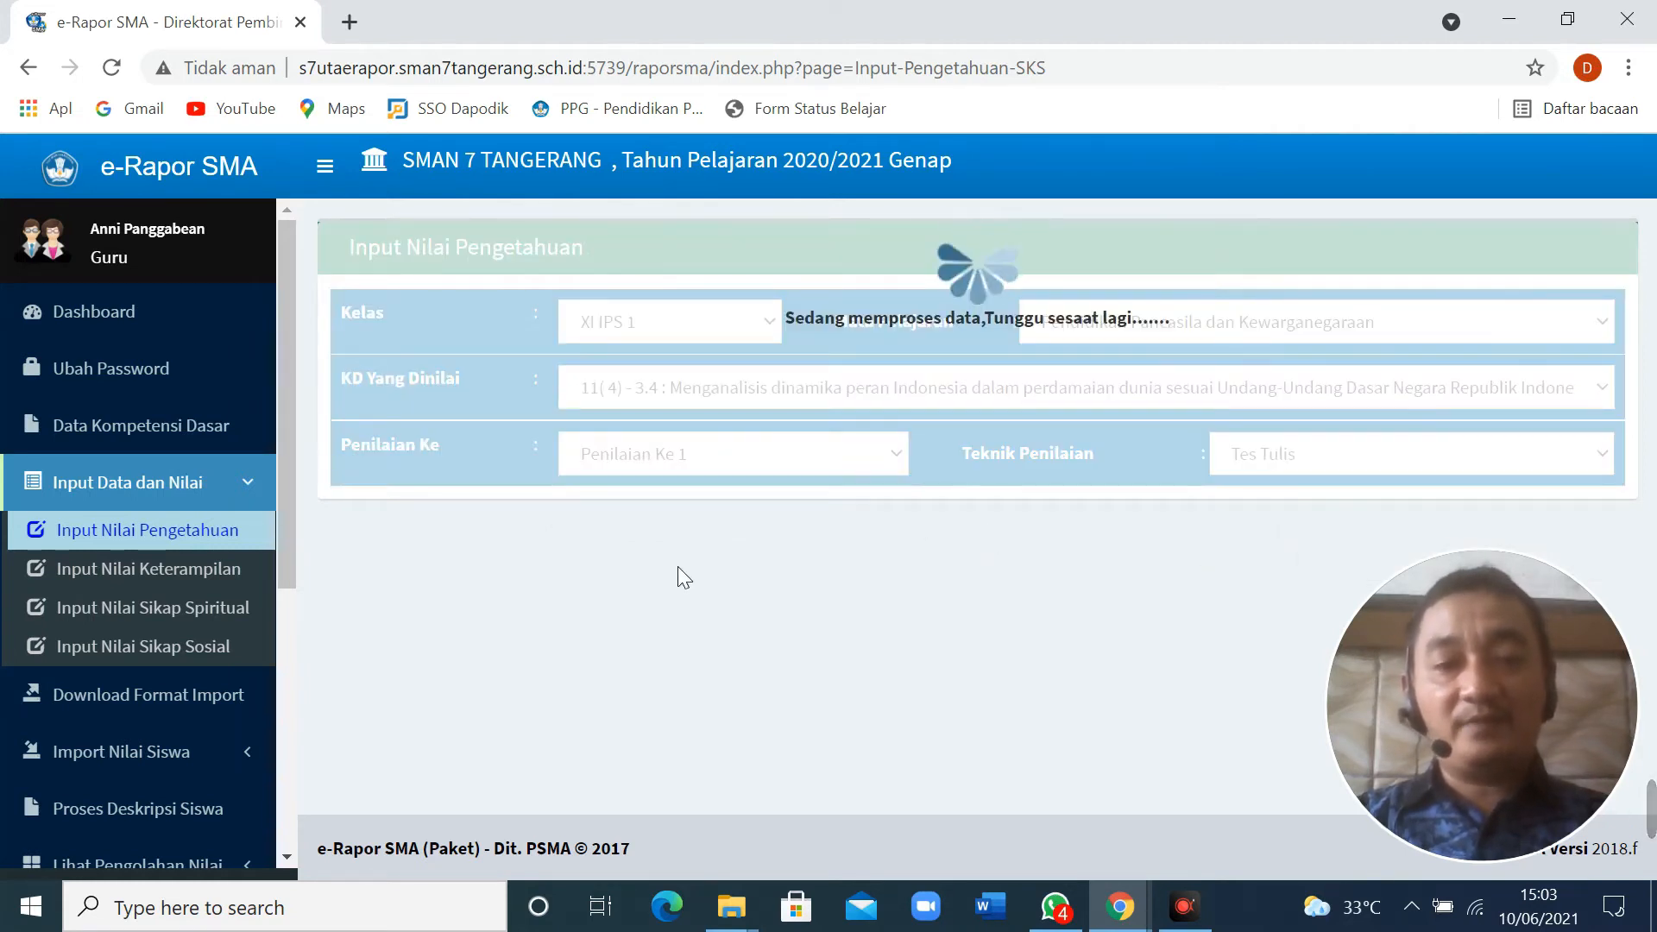
pyautogui.scroll(-3, 848, 599)
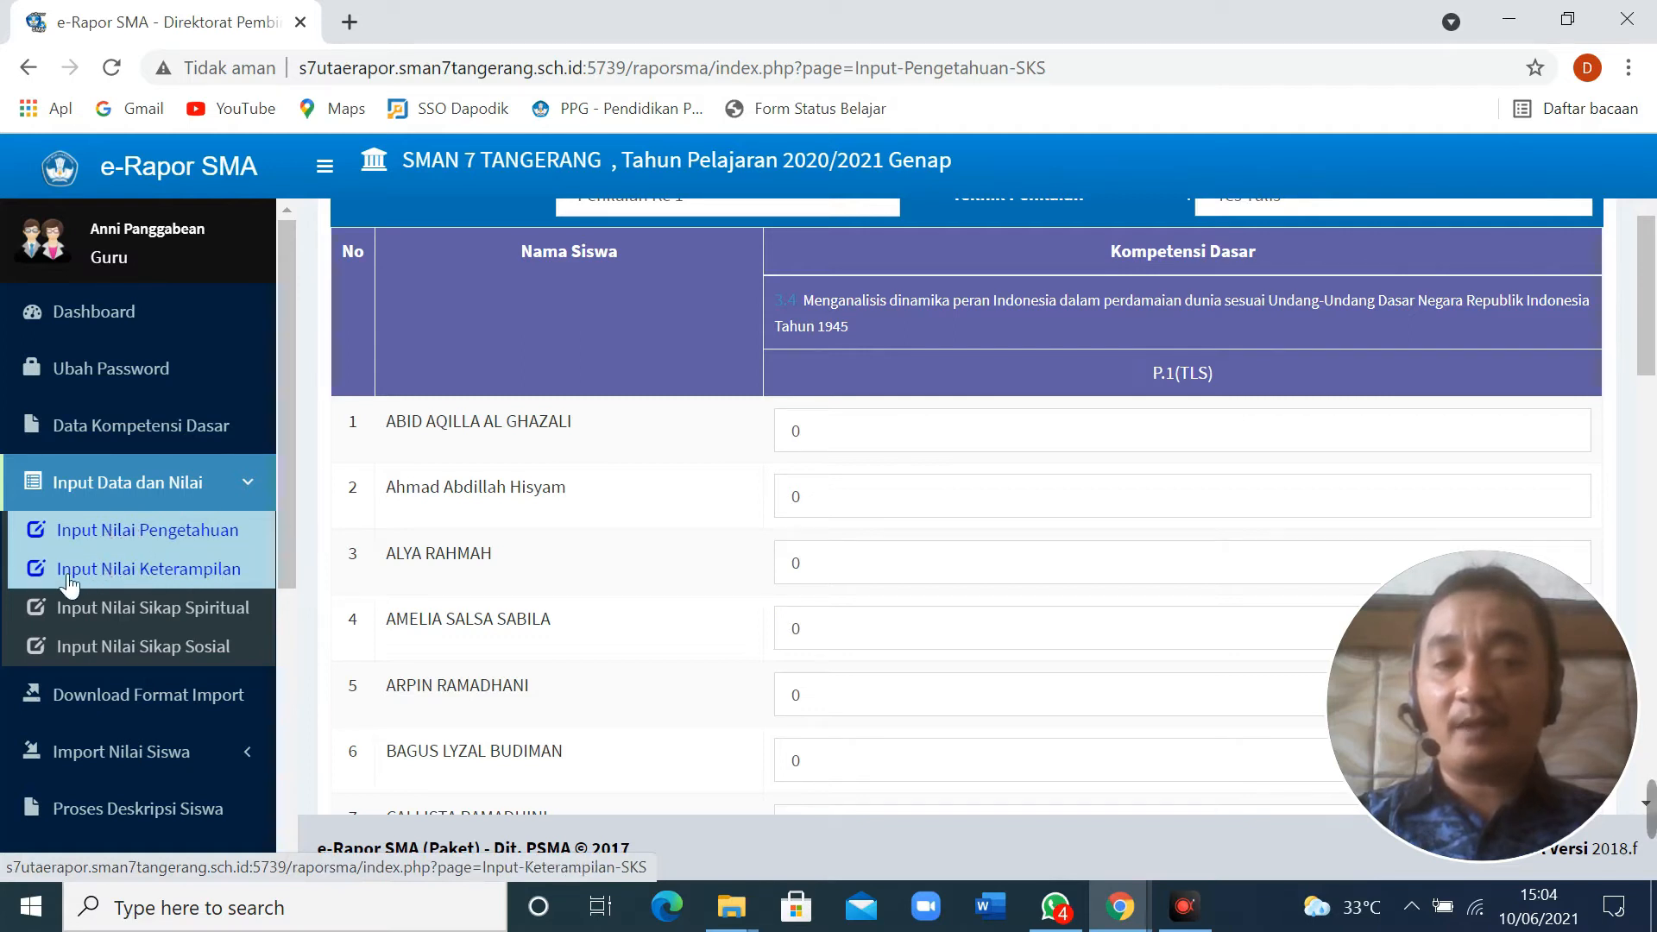
pyautogui.scroll(-13, 803, 443)
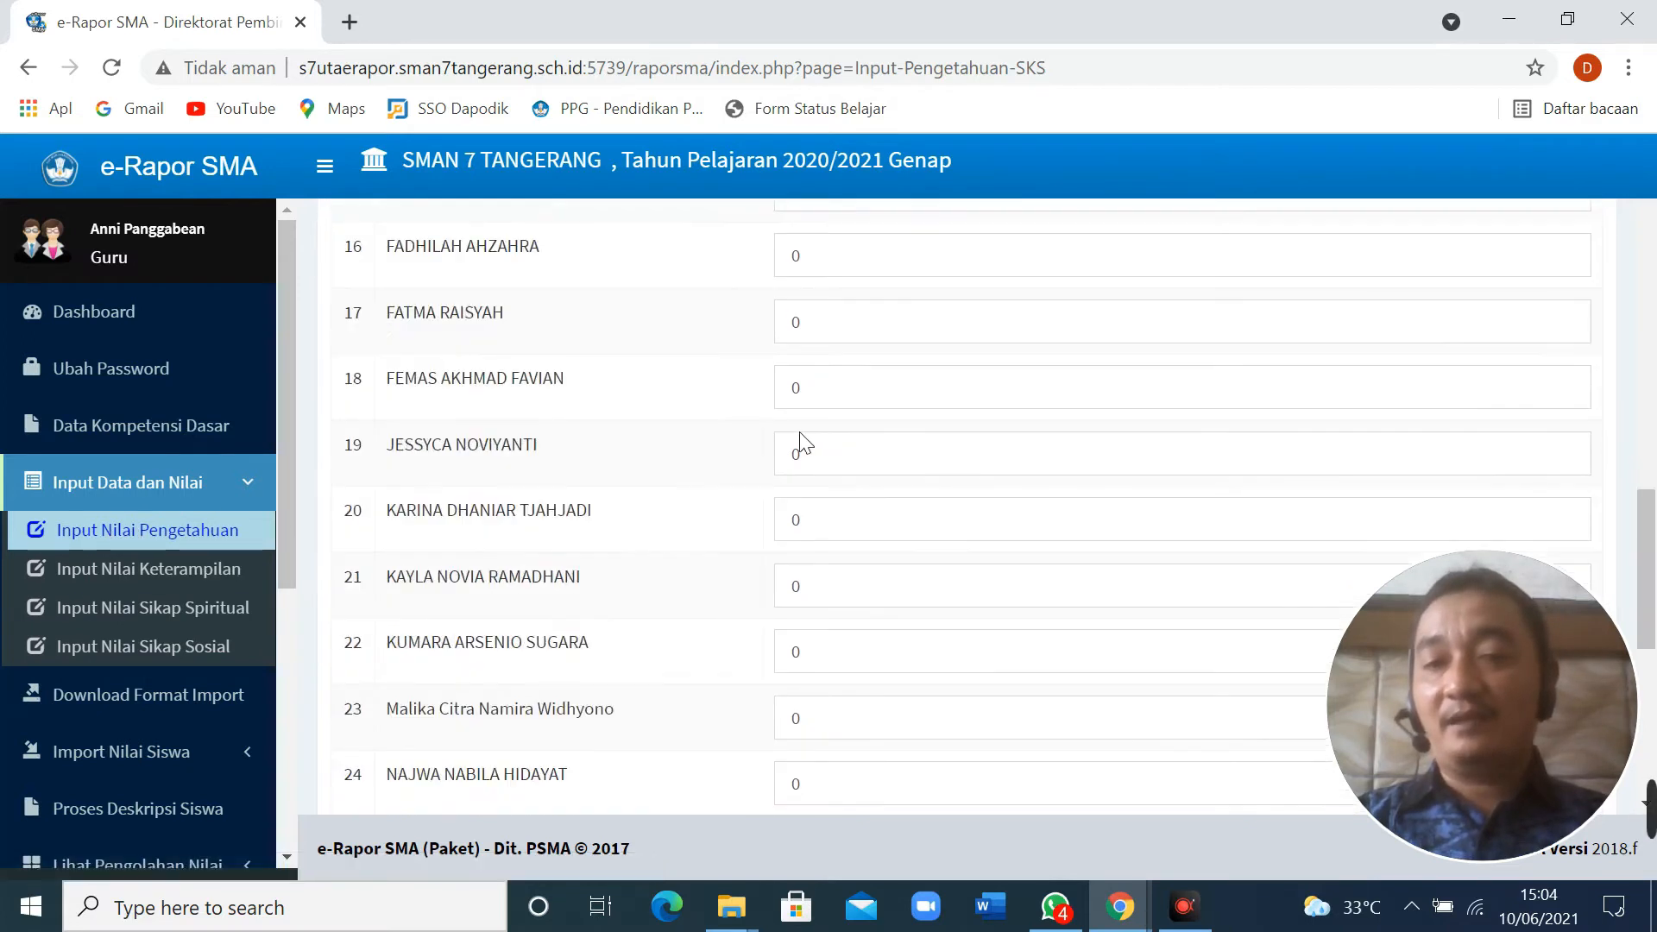
pyautogui.scroll(-8, 803, 443)
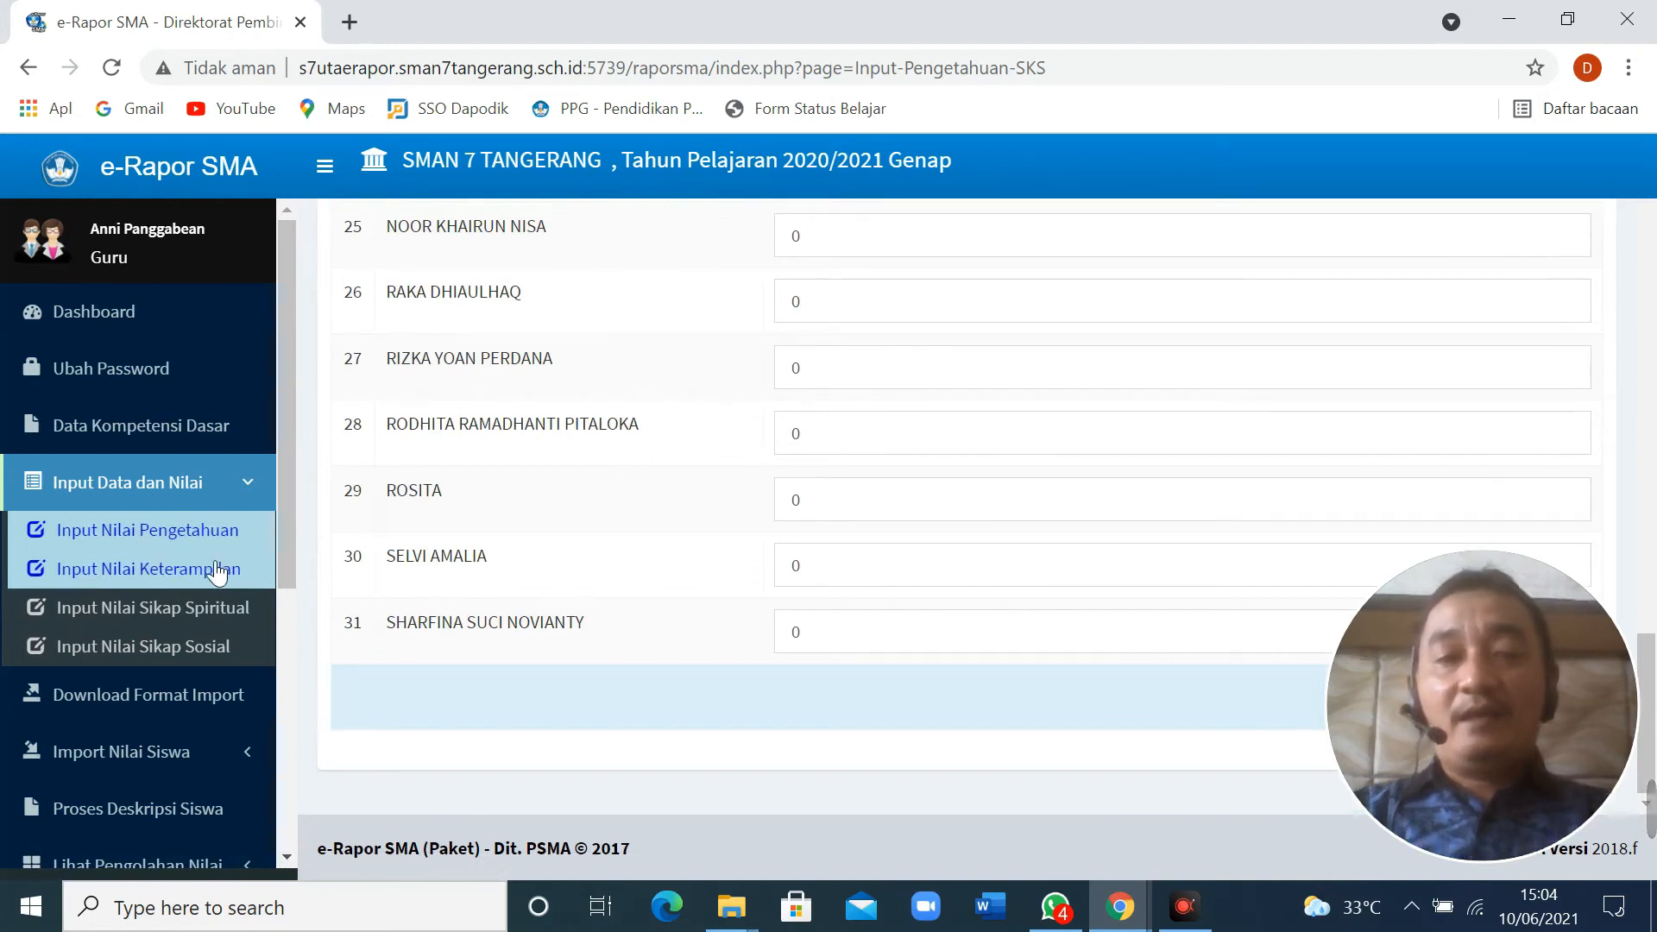
# - Open Download Format Import and choose class XI IPS 1, Pendidikan Pancasila dan Kewarganegaraan and Semester 4
pyautogui.click(177, 702)
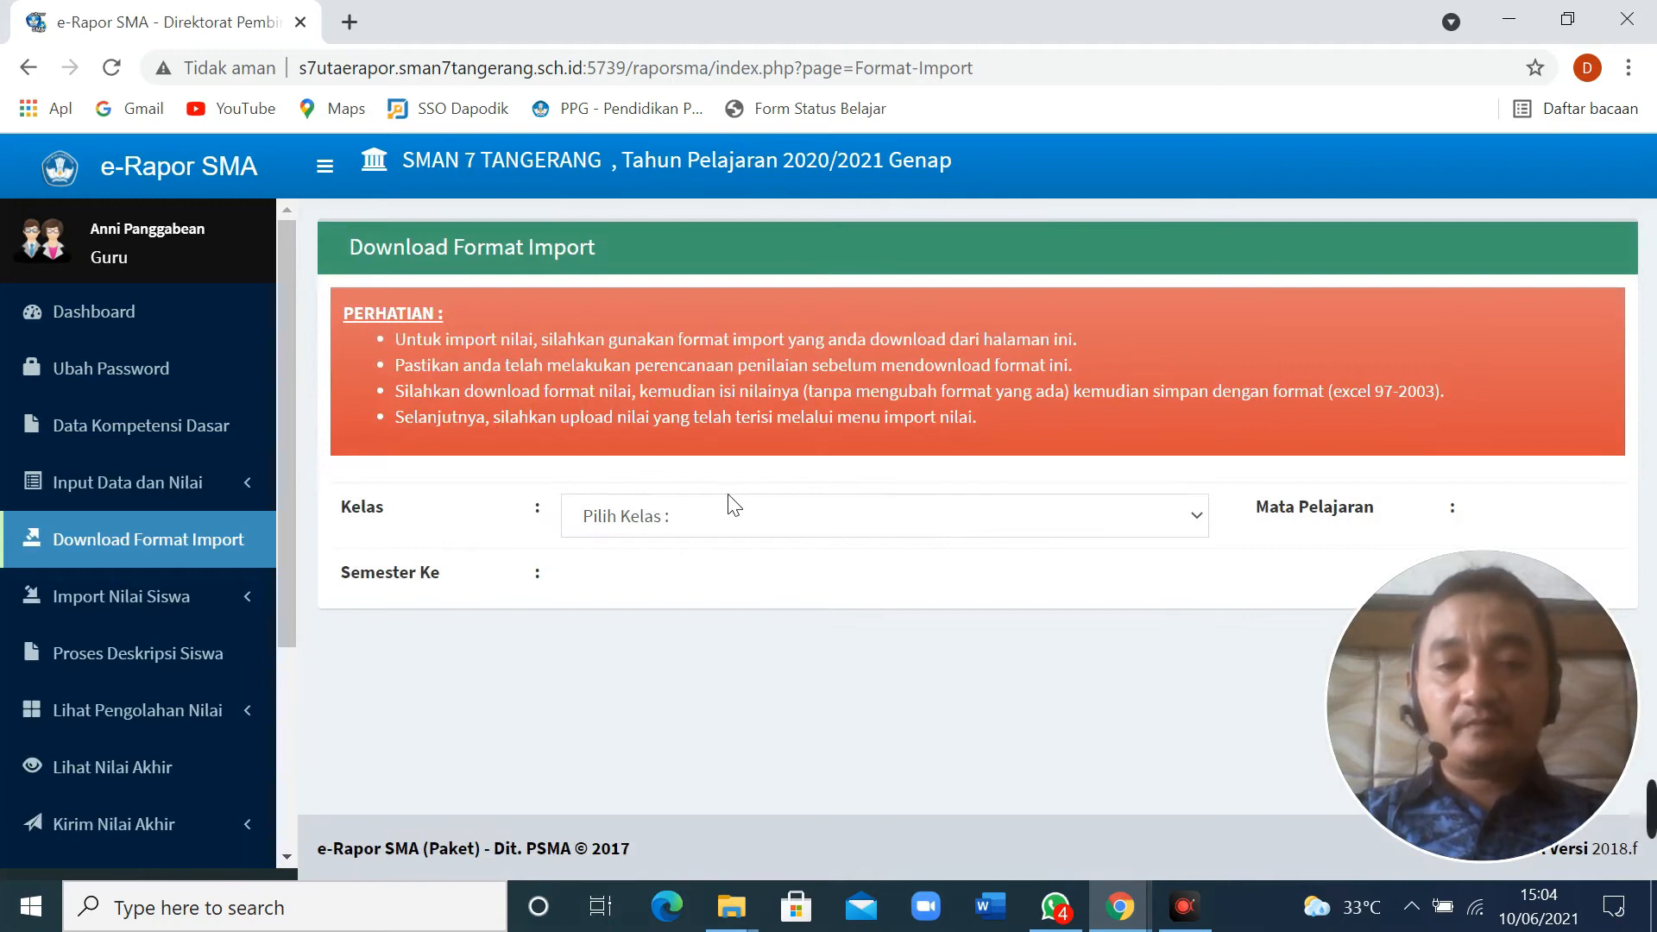
pyautogui.click(725, 518)
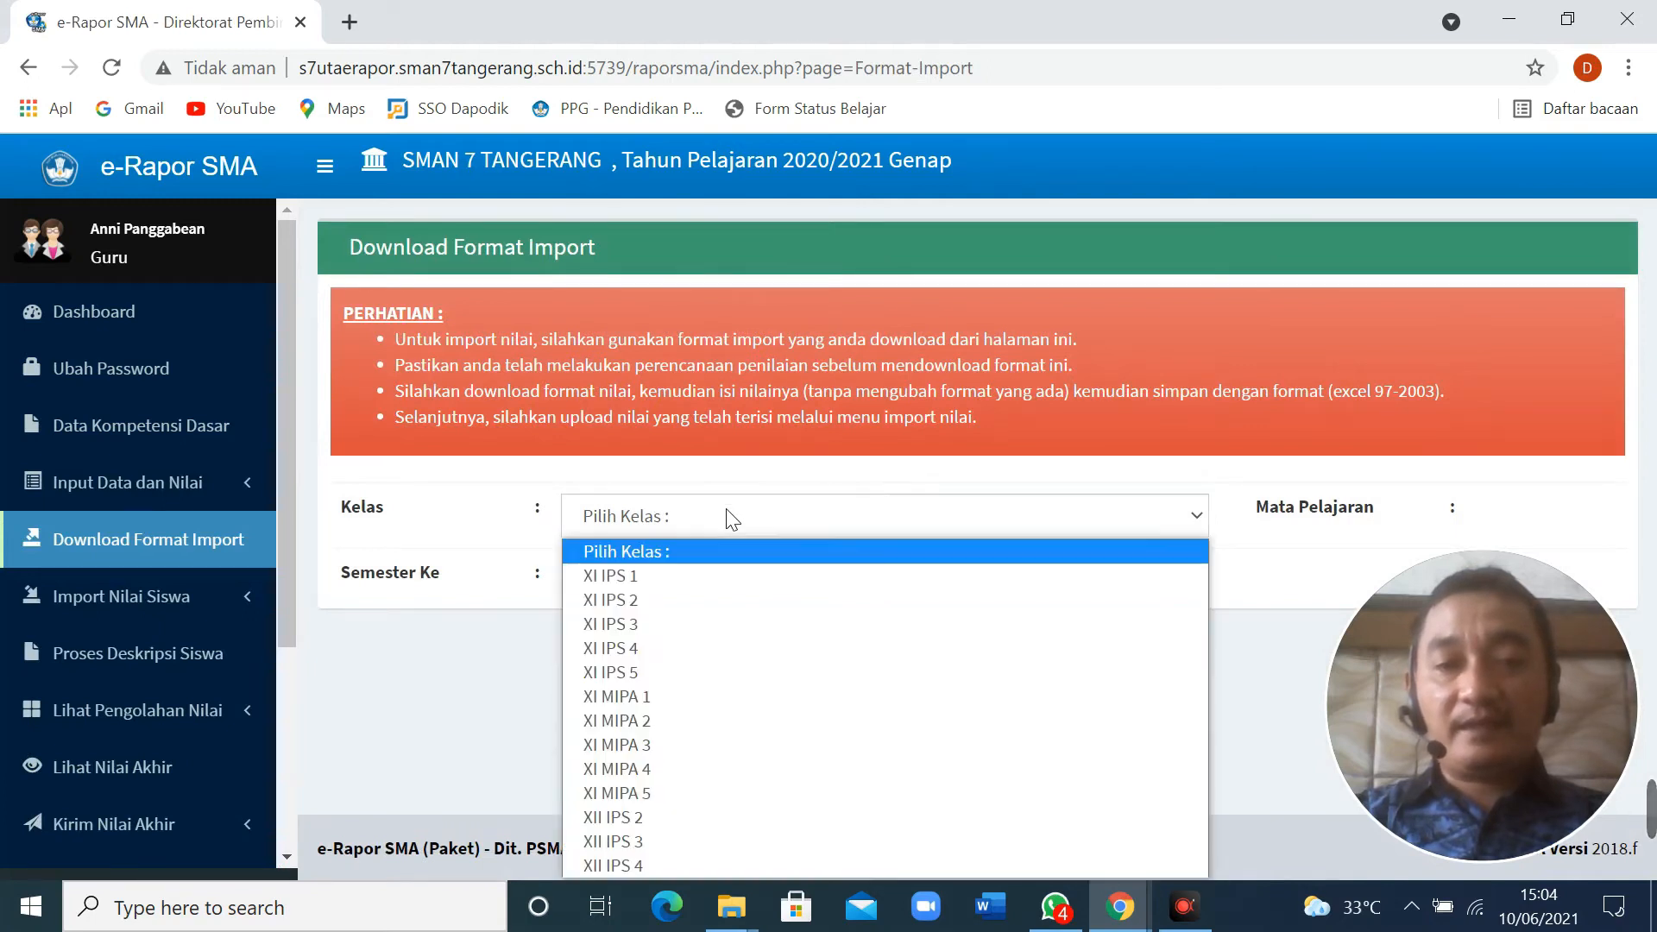
pyautogui.click(673, 574)
pyautogui.click(1283, 513)
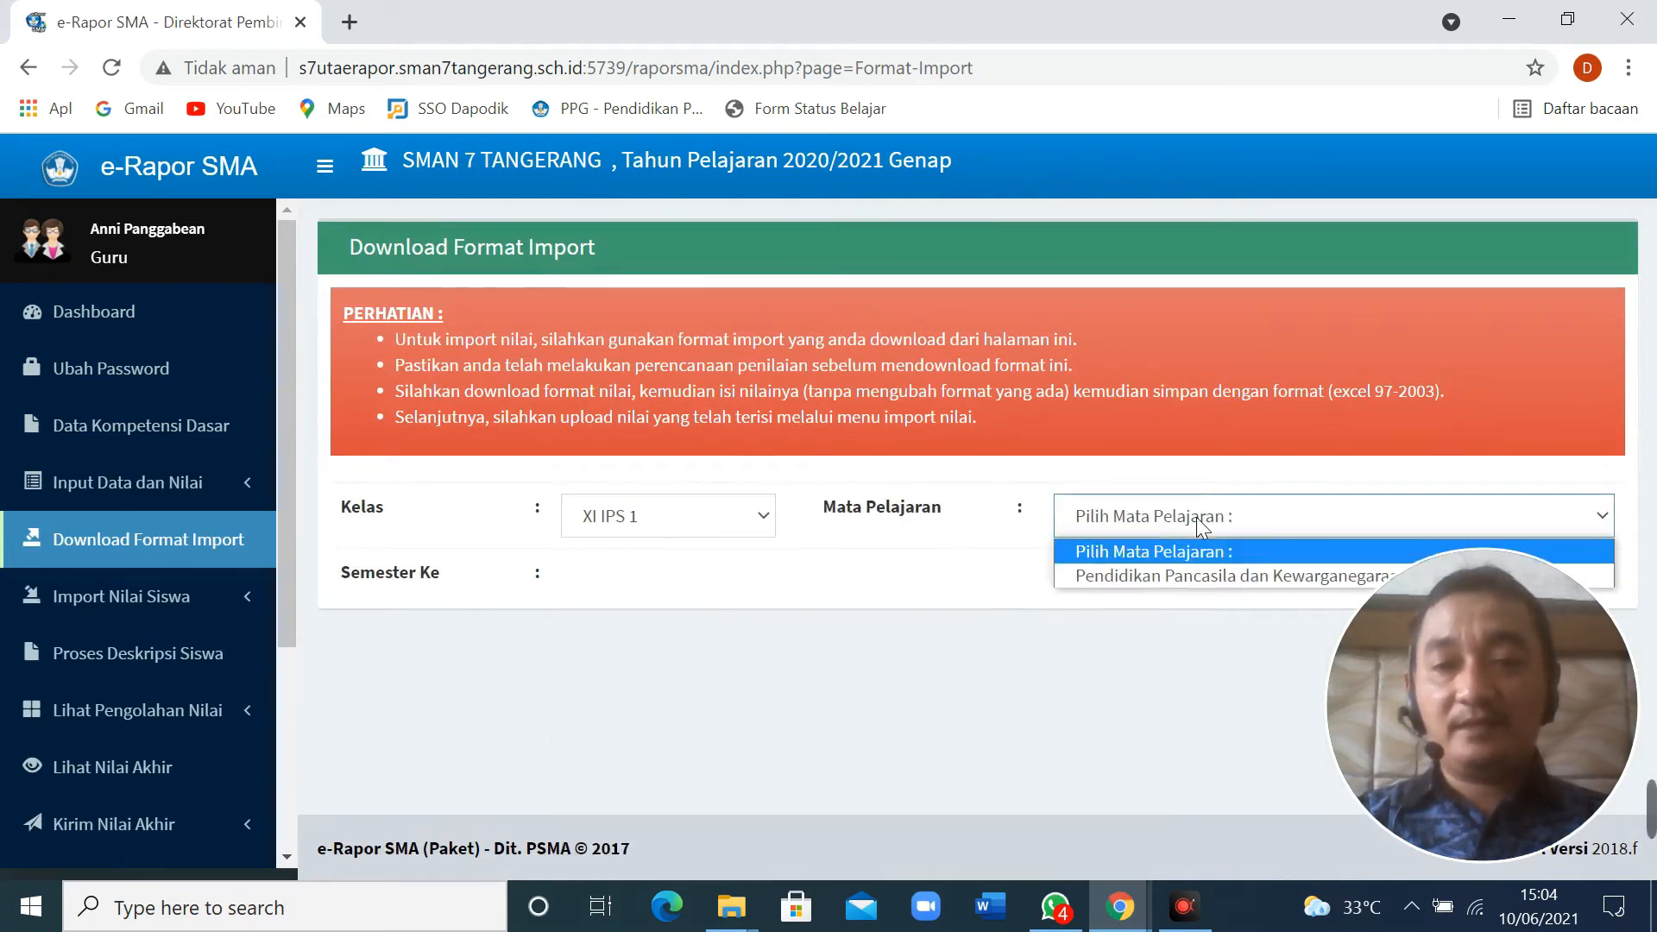
pyautogui.click(1146, 572)
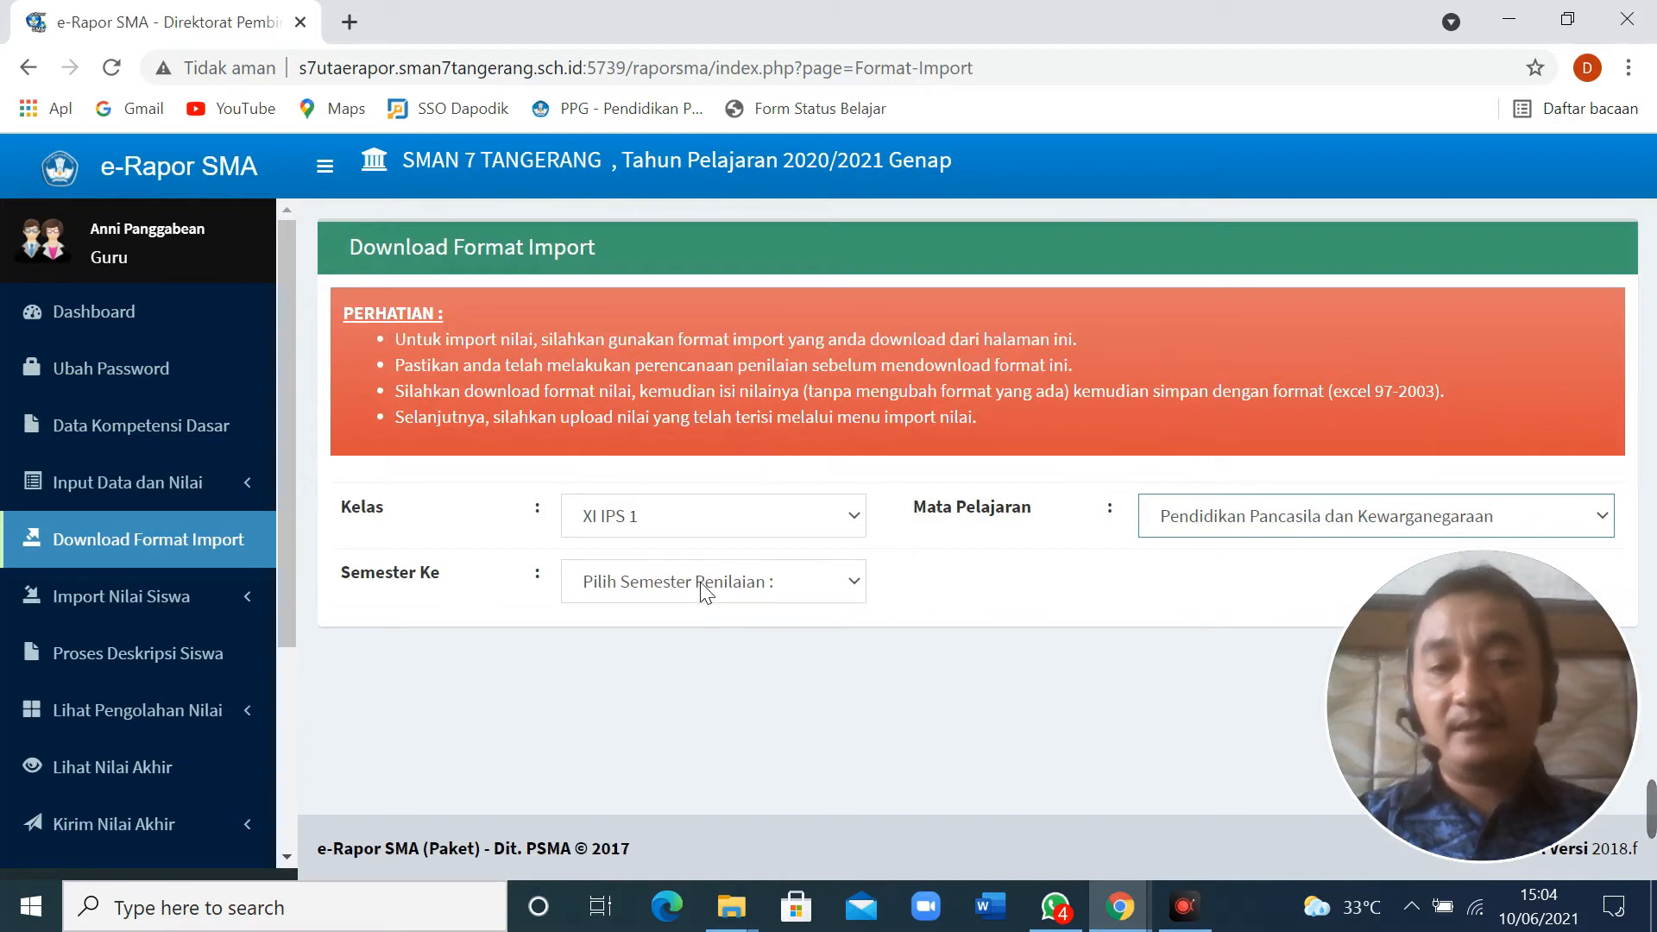
pyautogui.click(703, 589)
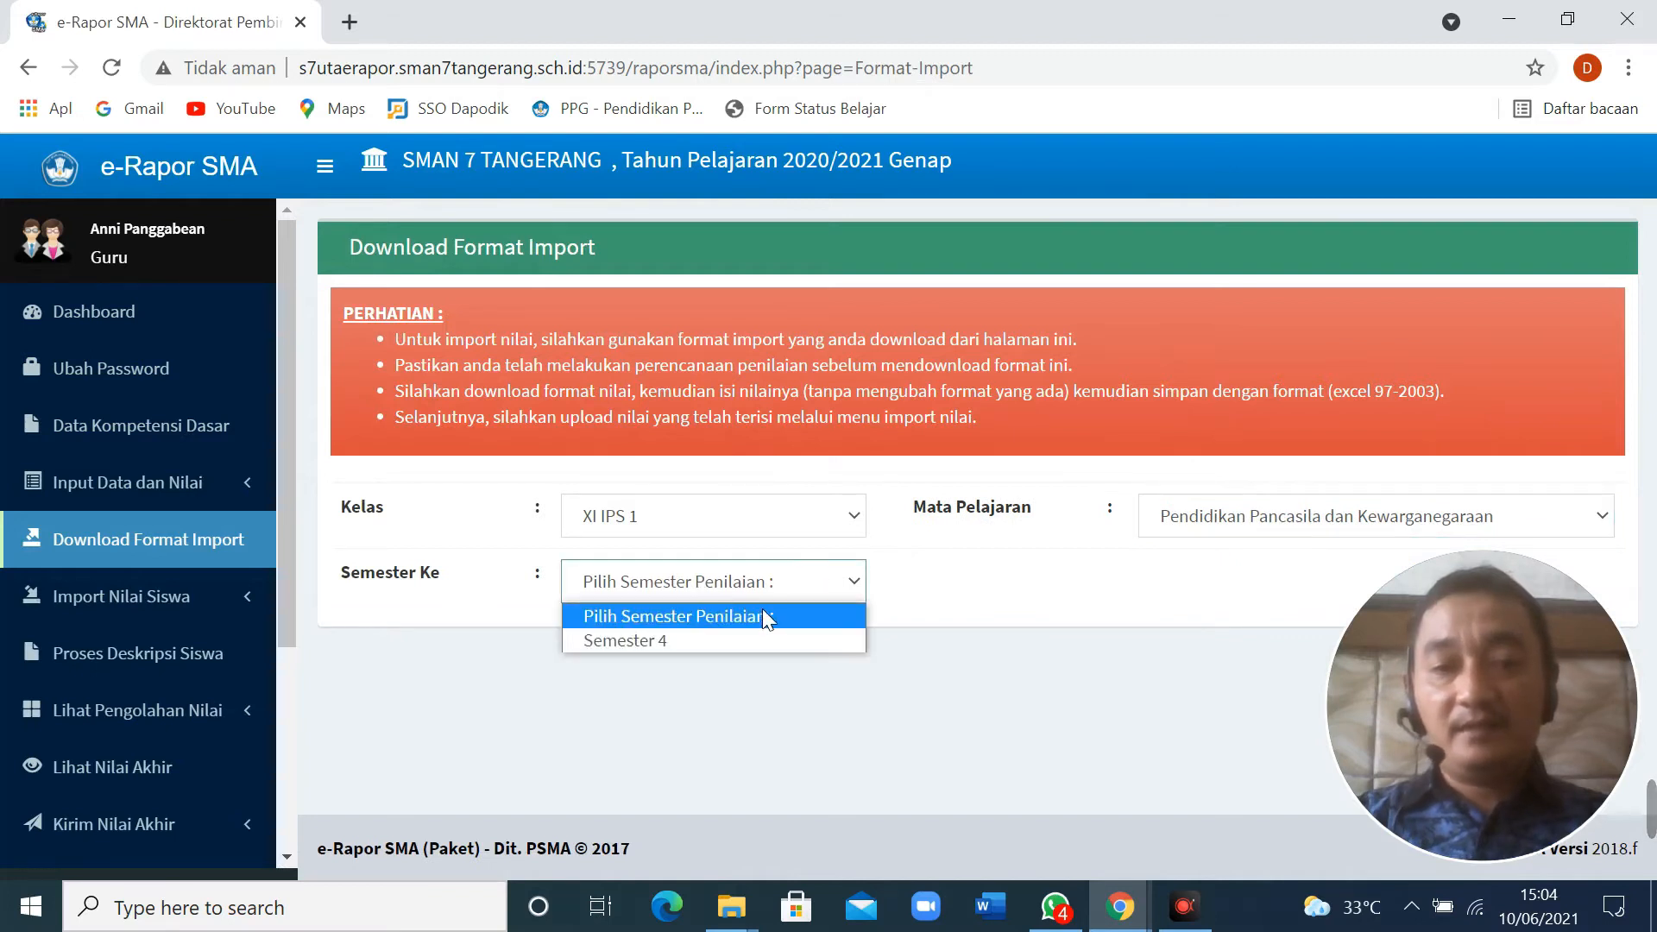
pyautogui.click(692, 632)
# - Download the import formats for daily knowledge scores (Format Nilai Harian Pengetahuan) and skill scores (Format Nilai Keterampilan)
pyautogui.scroll(-1, 725, 613)
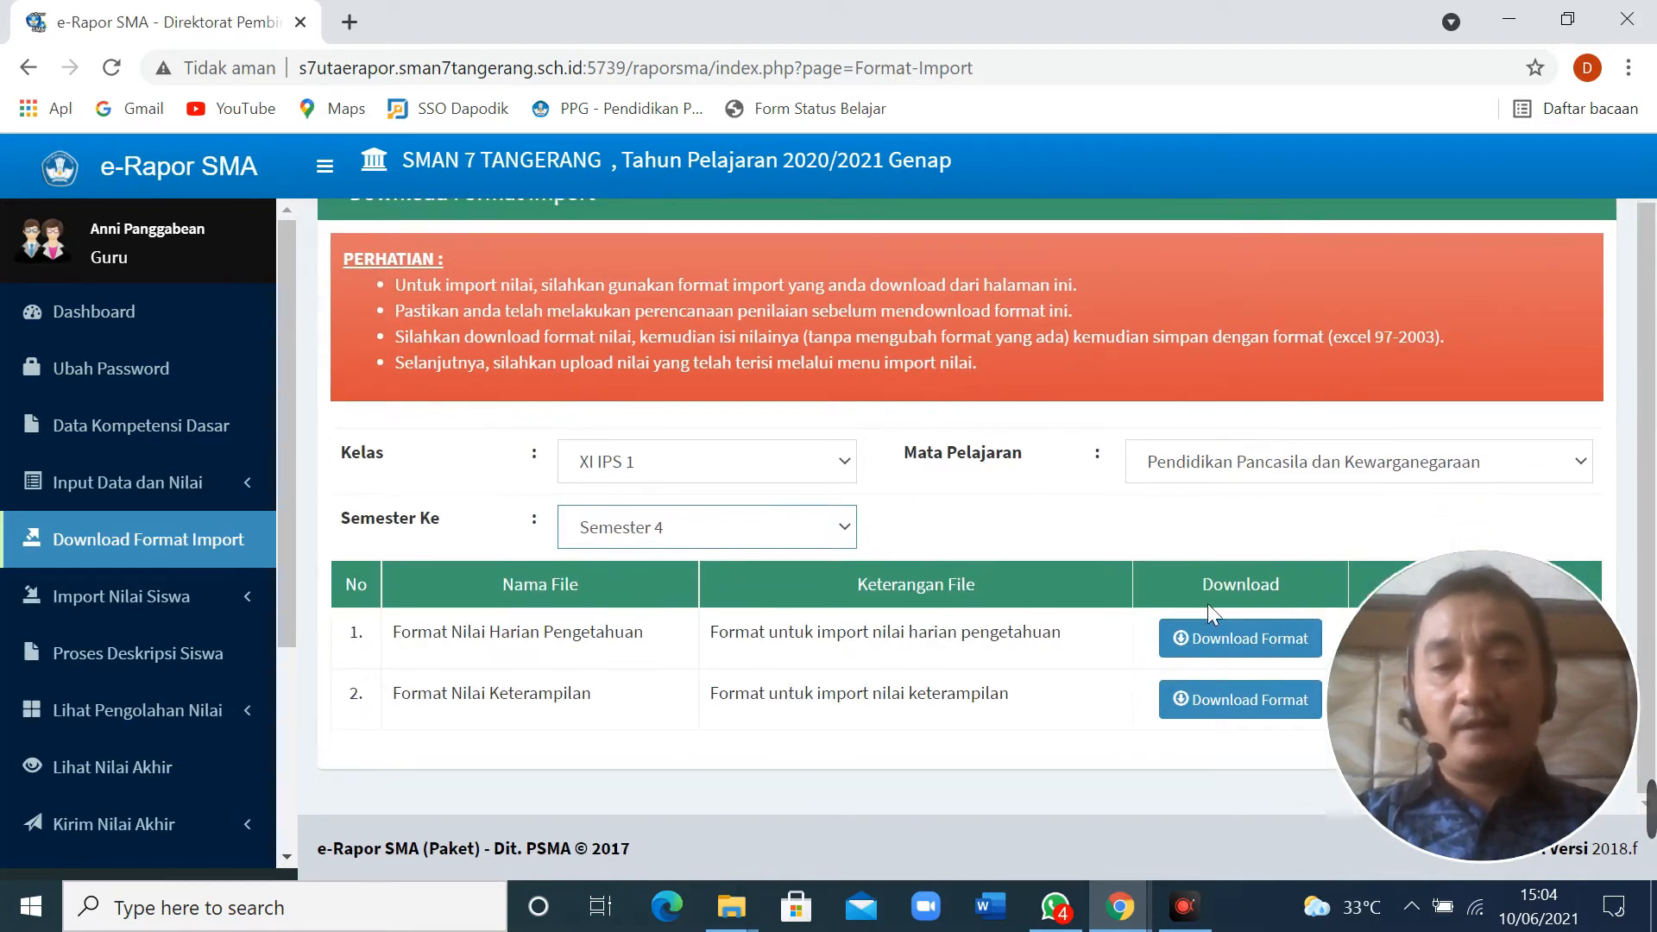
pyautogui.moveTo(1510, 587); pyautogui.dragTo(1562, 43)
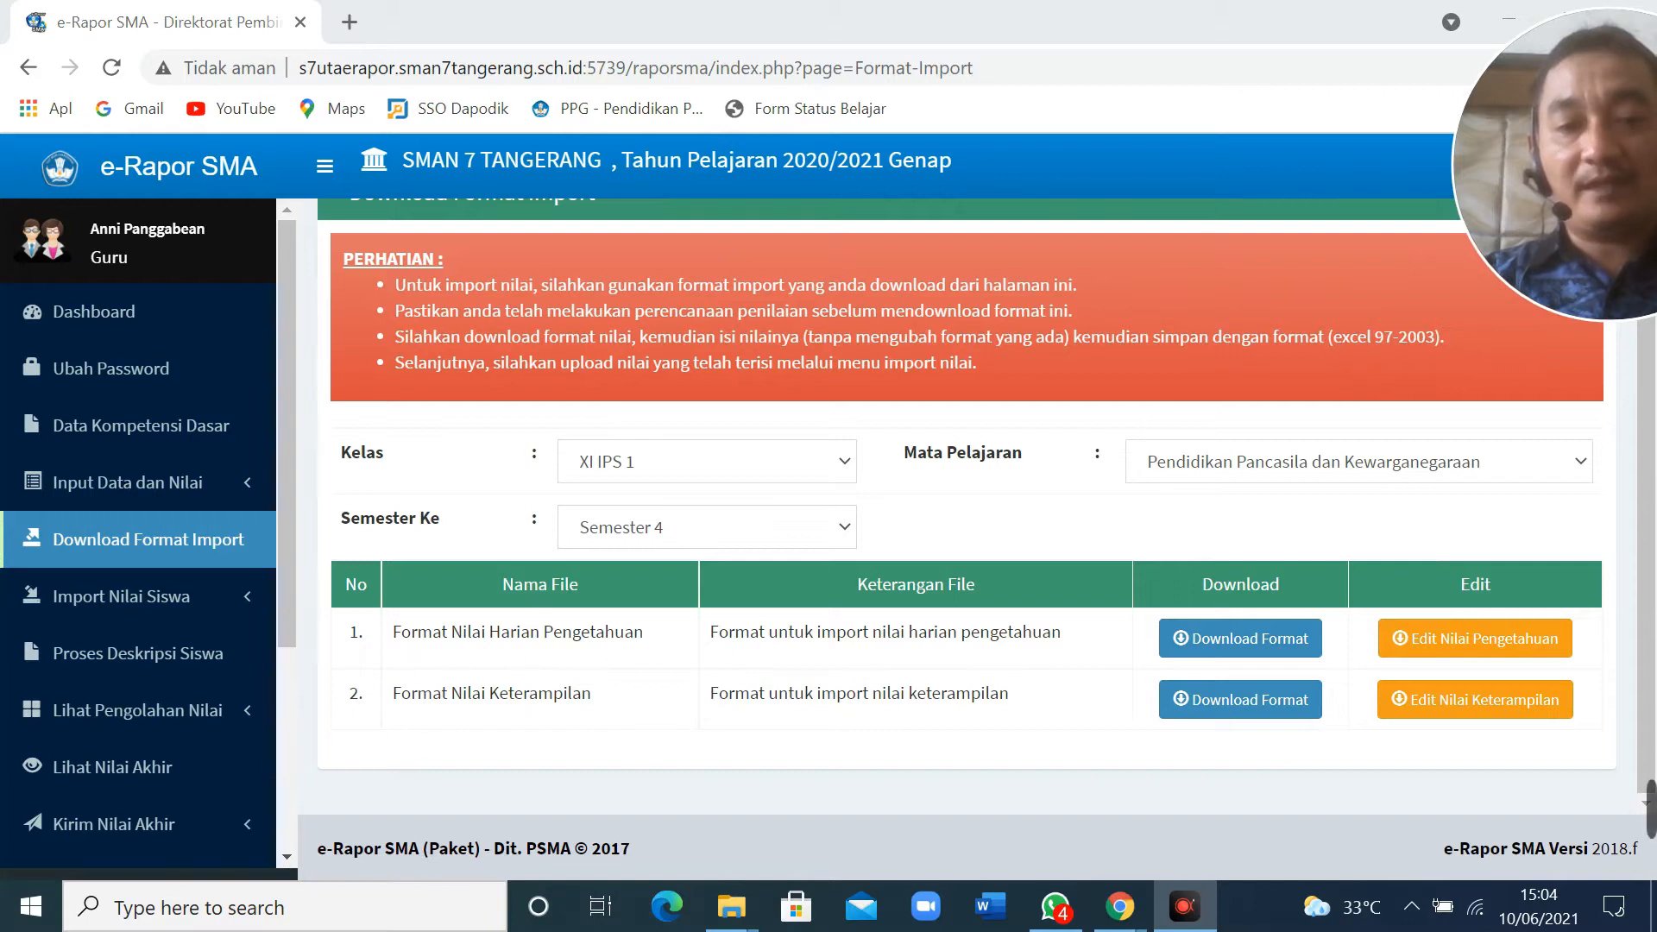
pyautogui.click(1218, 641)
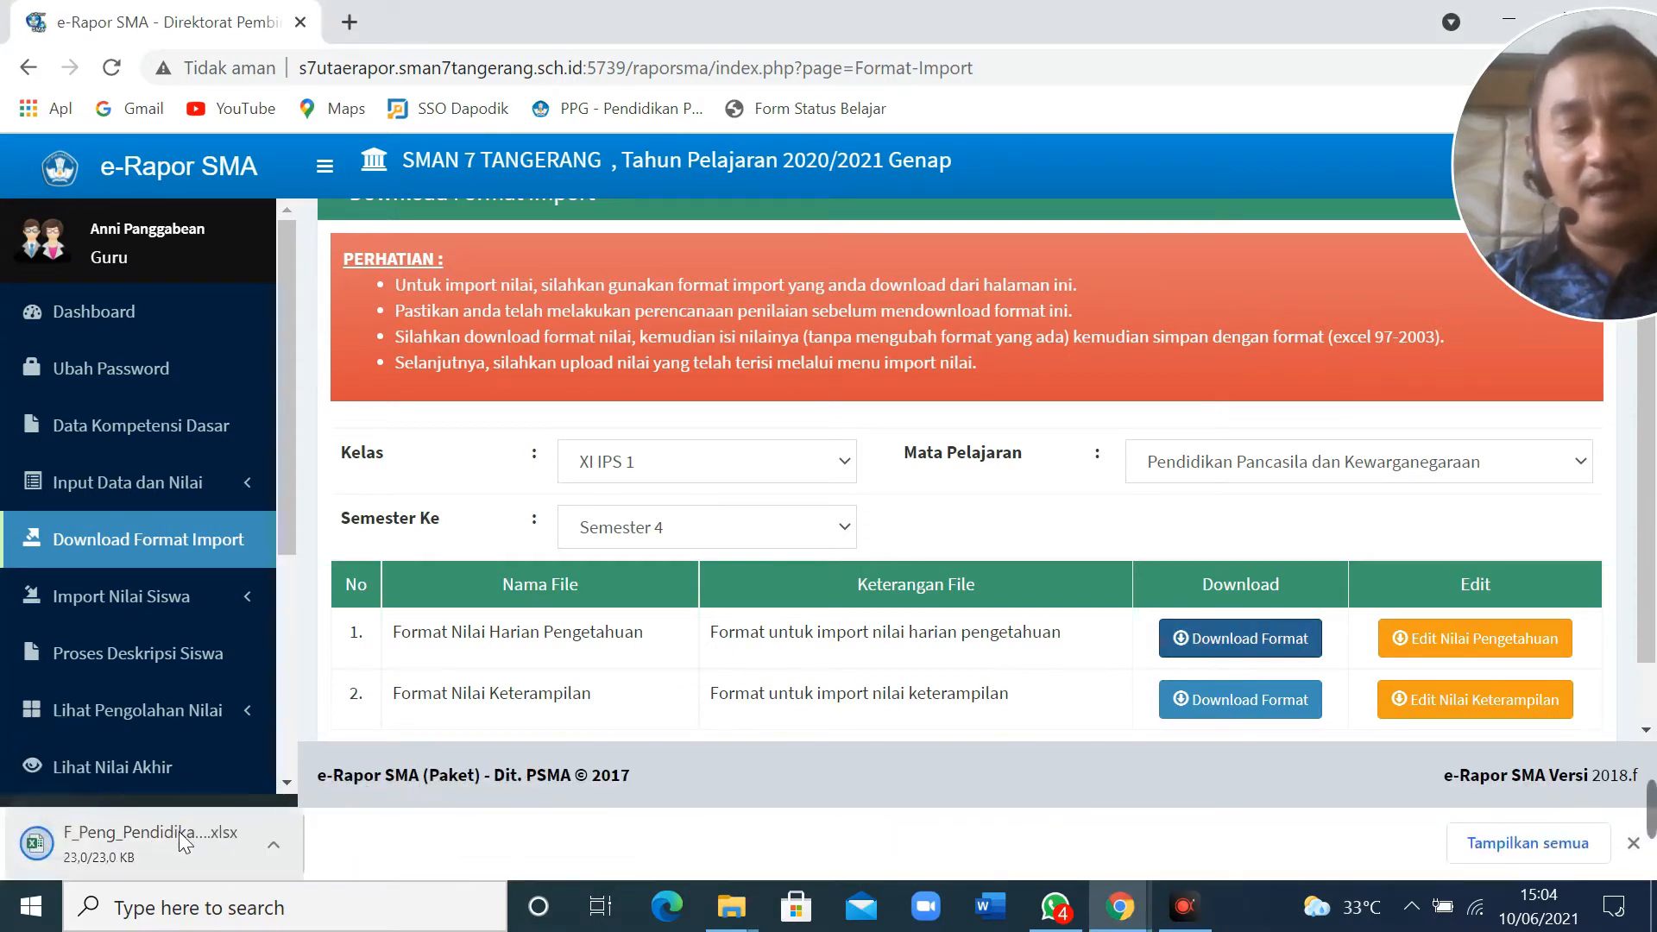
pyautogui.click(1269, 706)
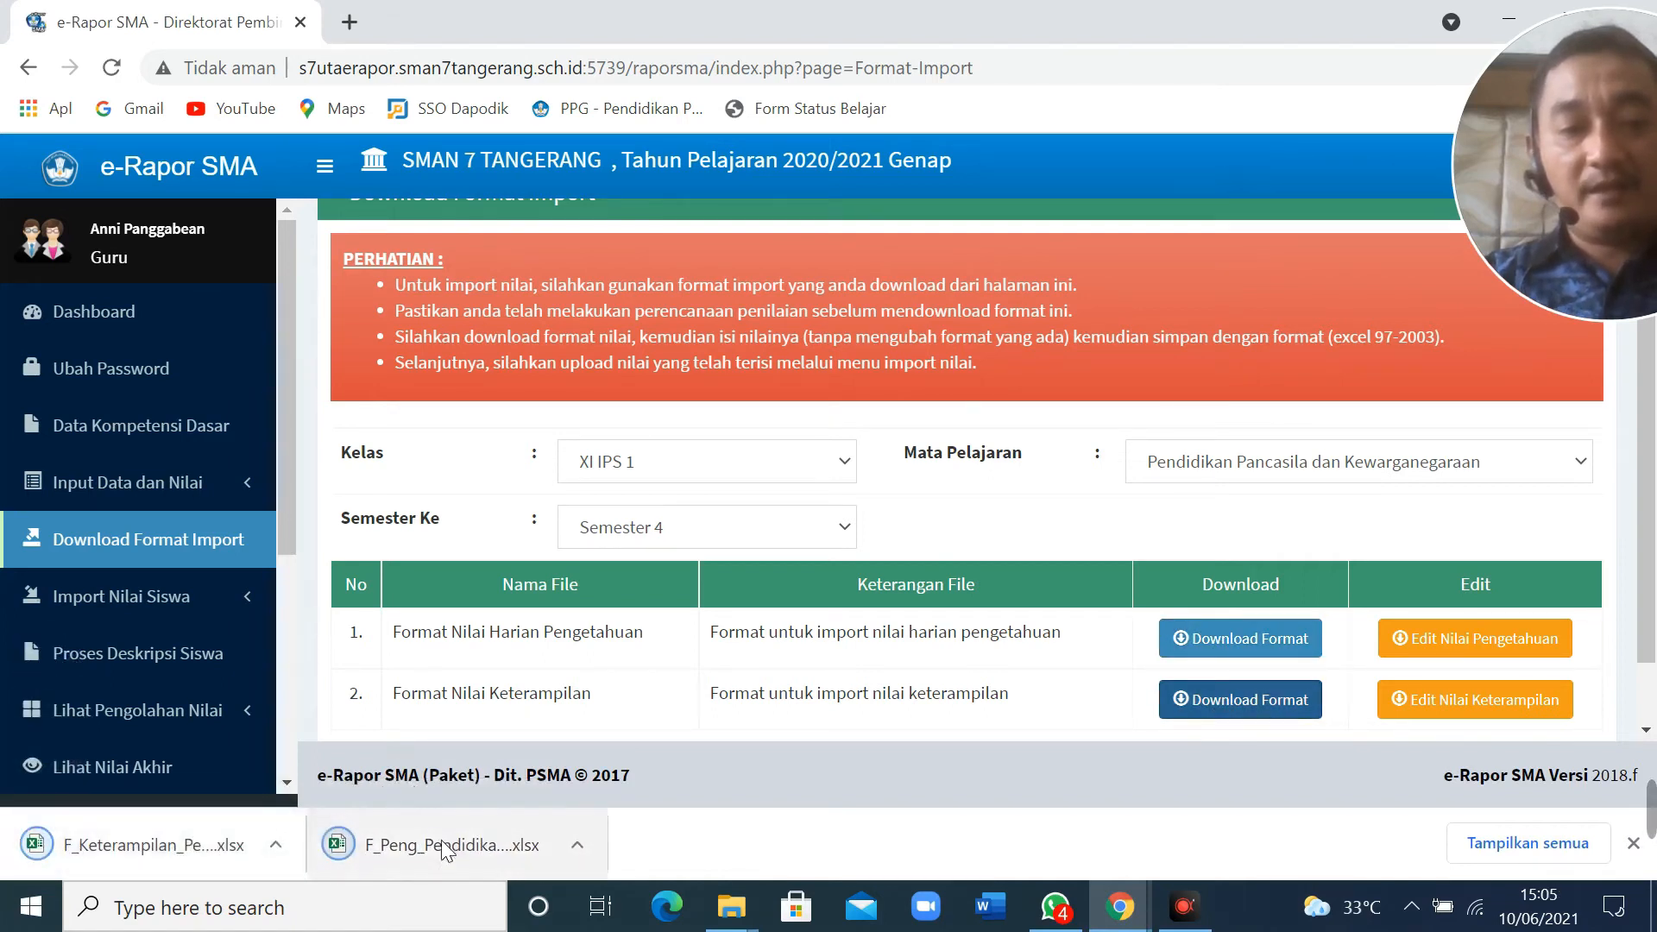
# - Open the downloaded knowledge score format in Excel, enable editing and dismiss the licence notice
pyautogui.click(386, 842)
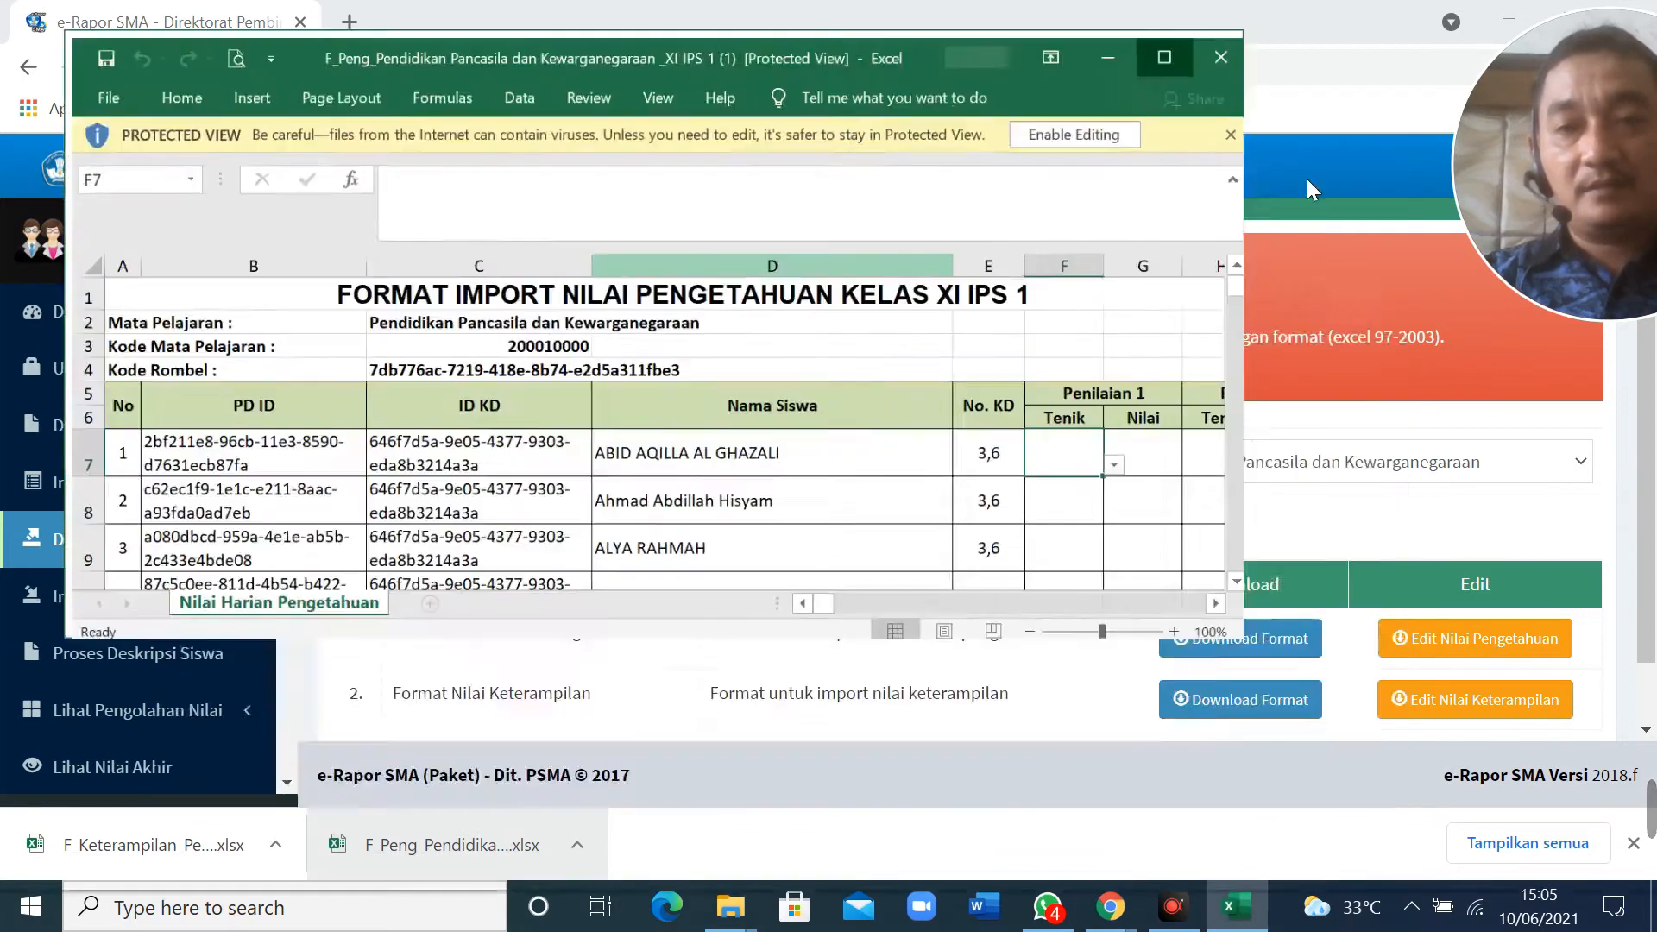
pyautogui.click(1059, 104)
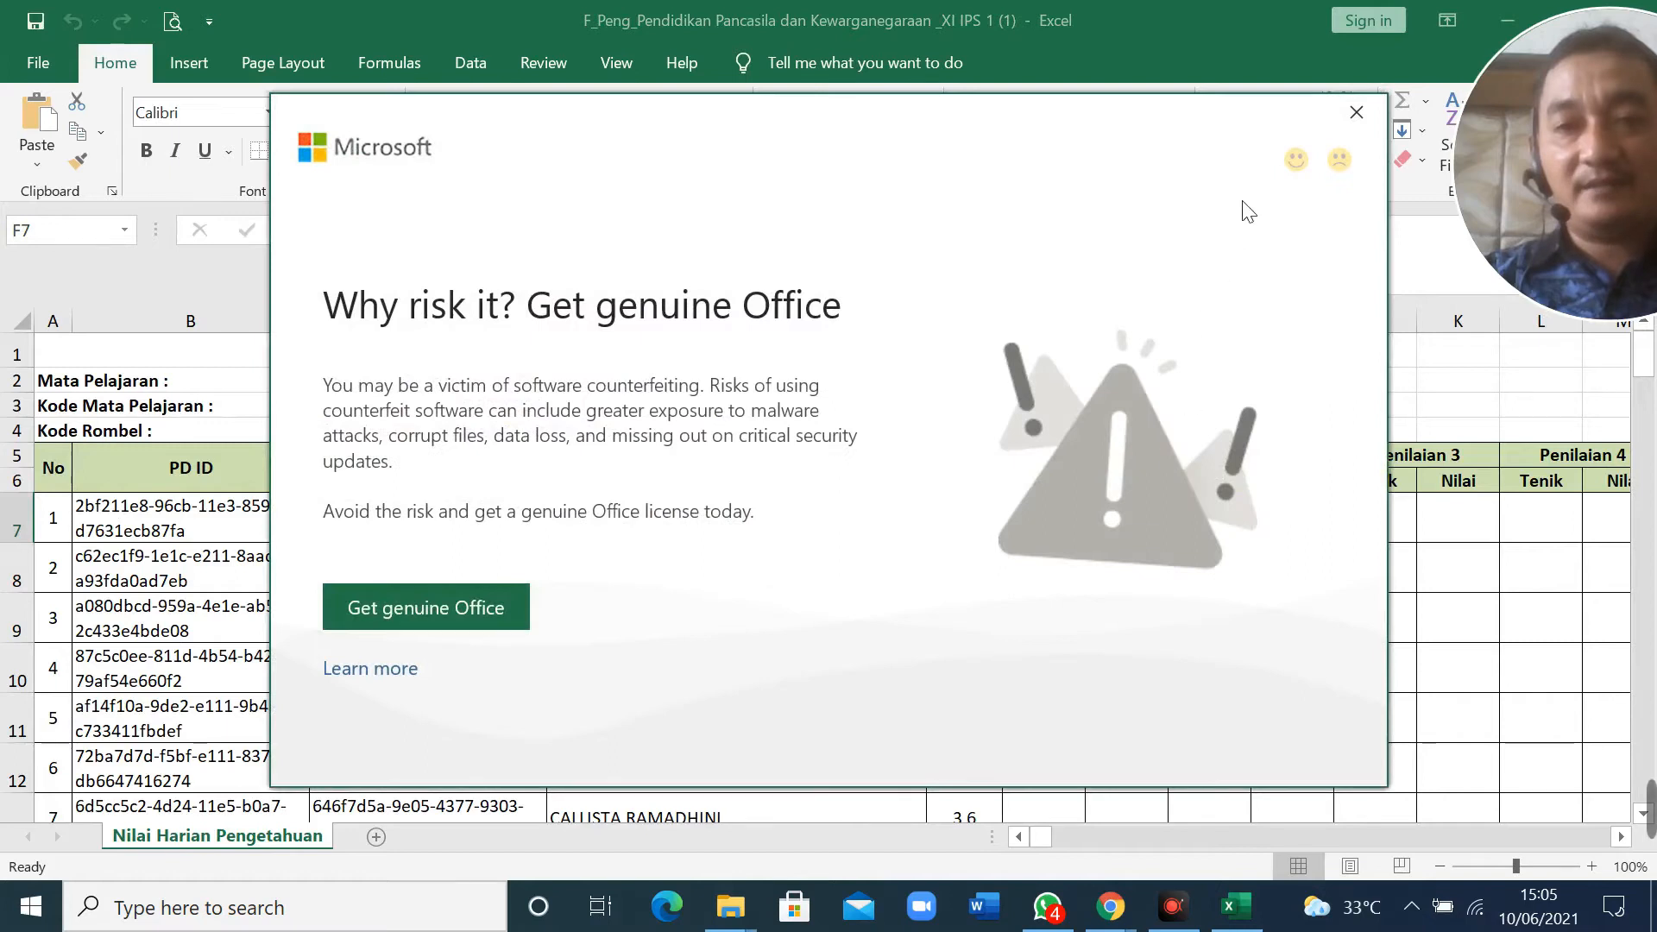
pyautogui.click(1353, 114)
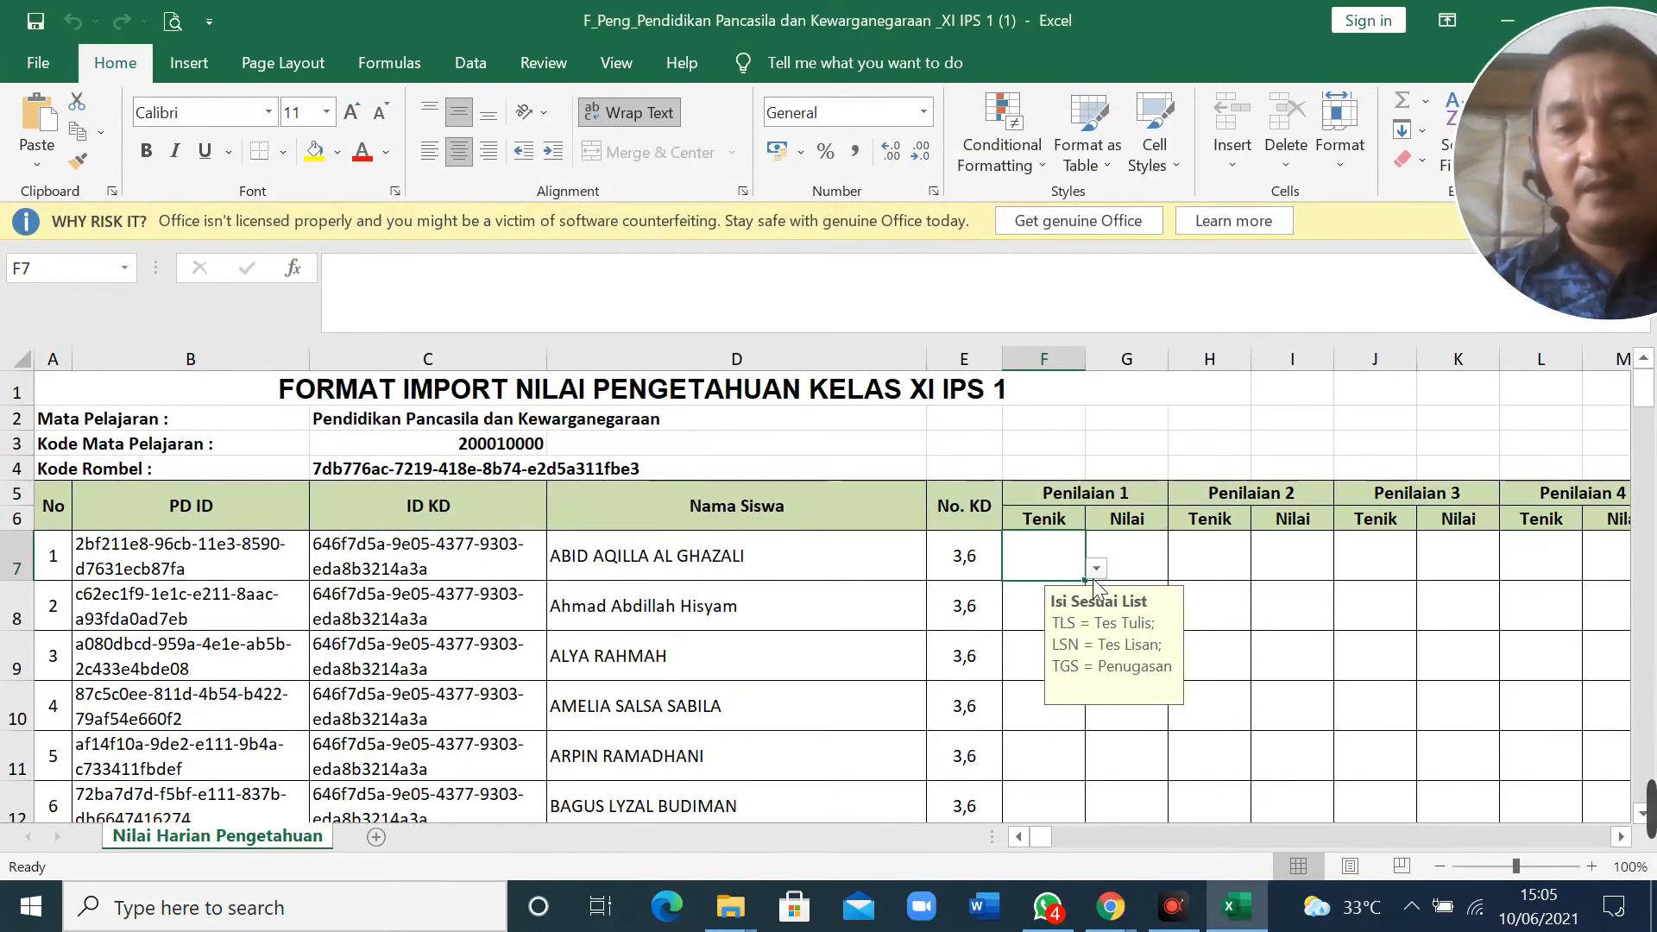
# - Set the Penilaian 1 technique to TLS in F7 and fill it down the whole column
pyautogui.click(1096, 570)
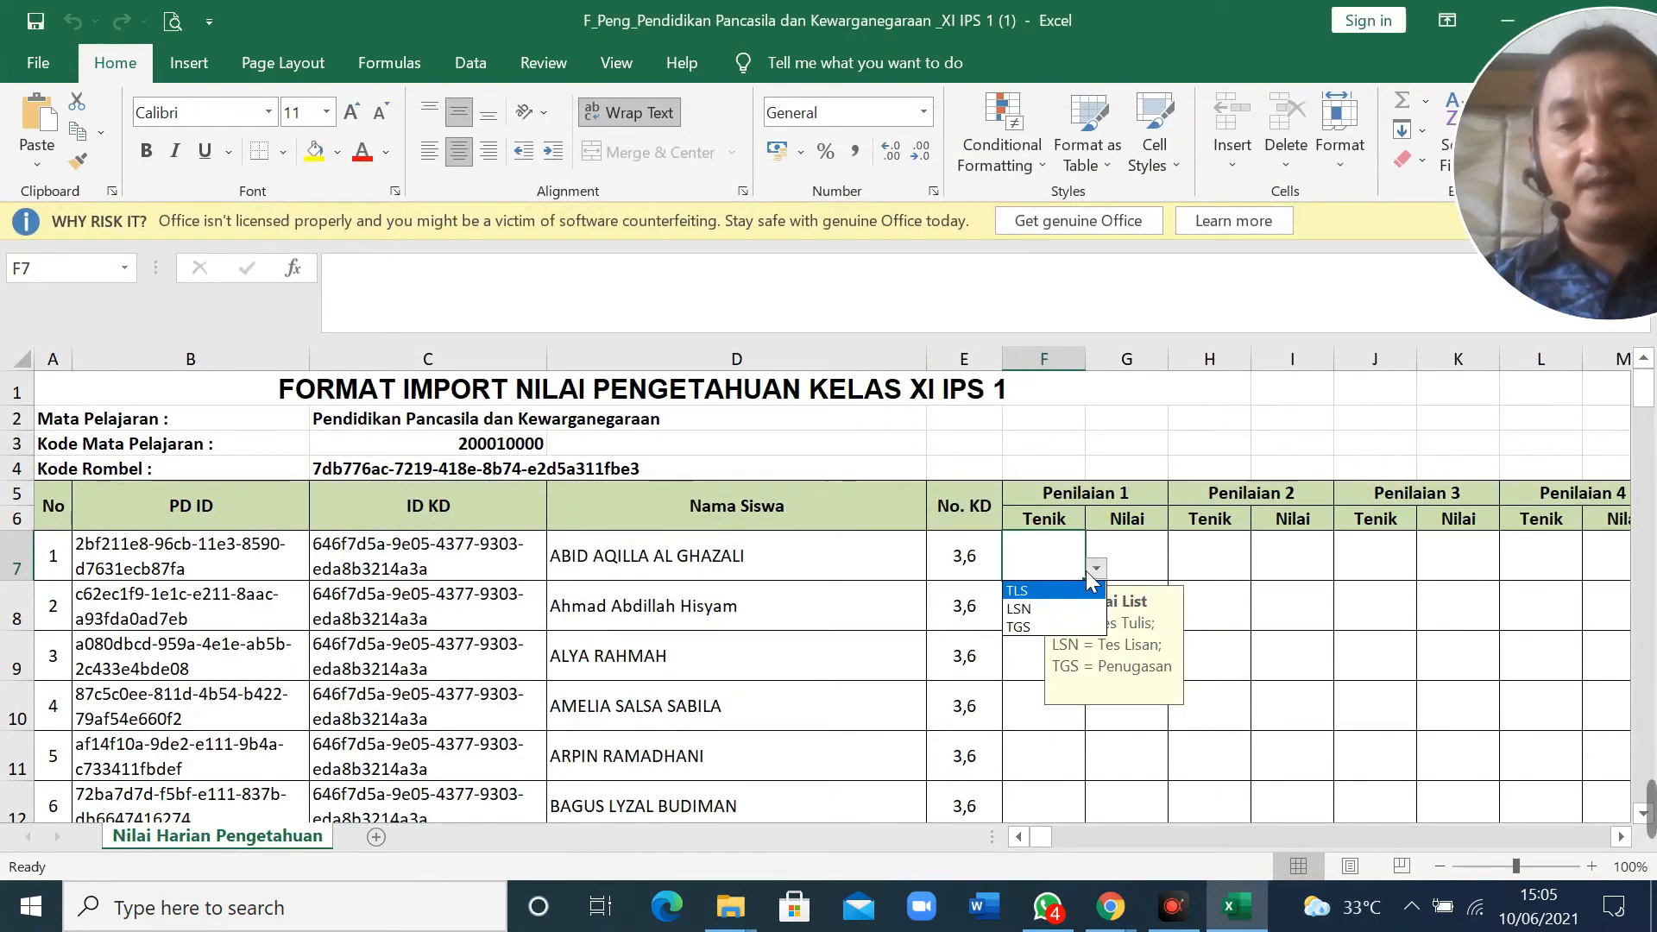
pyautogui.click(1021, 591)
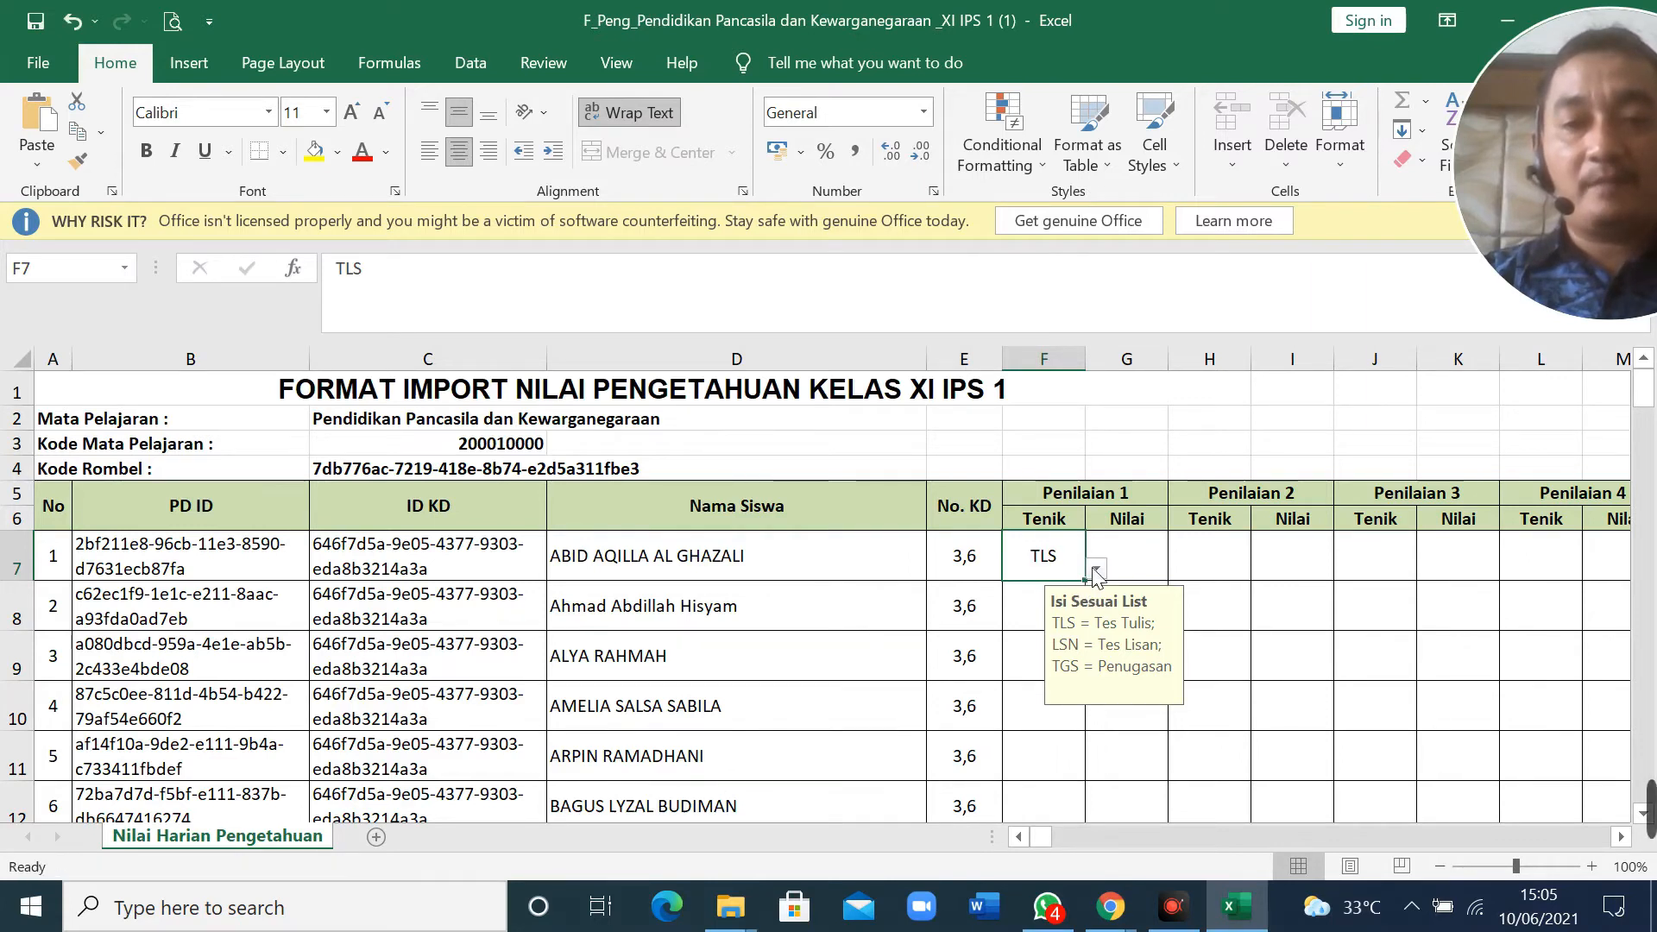
pyautogui.doubleClick(1093, 590)
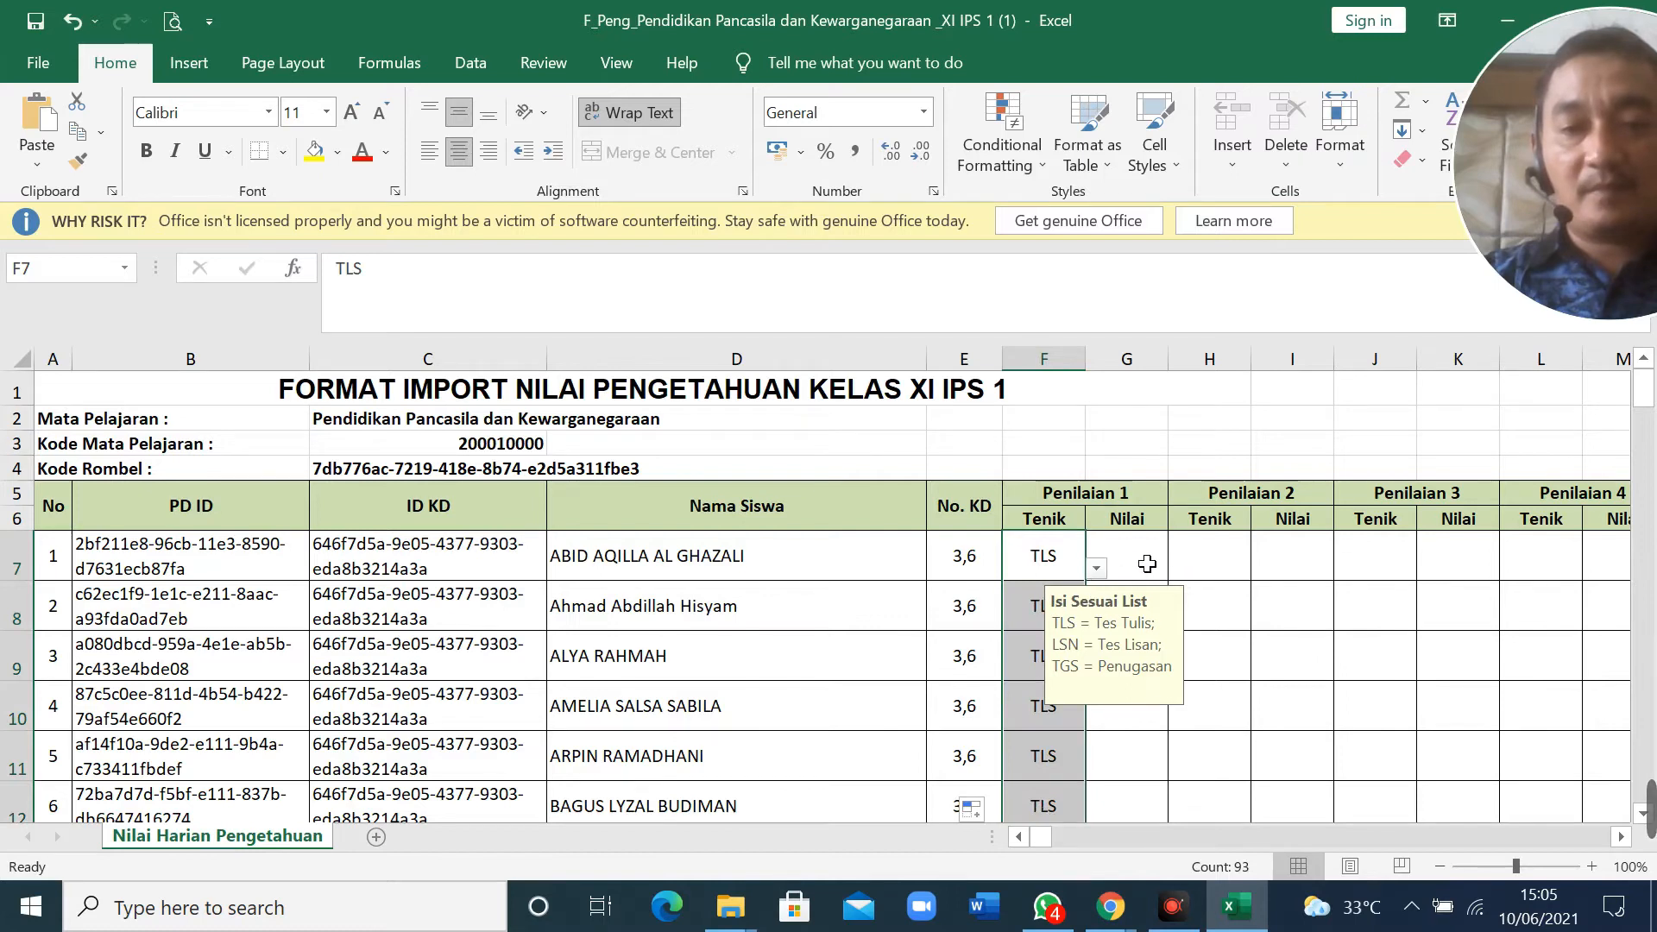
pyautogui.click(1147, 565)
# - Set the Penilaian 1 technique to TGS in F38, the first KD 3,4 row, and fill it down the remaining rows
pyautogui.scroll(-5, 1044, 601)
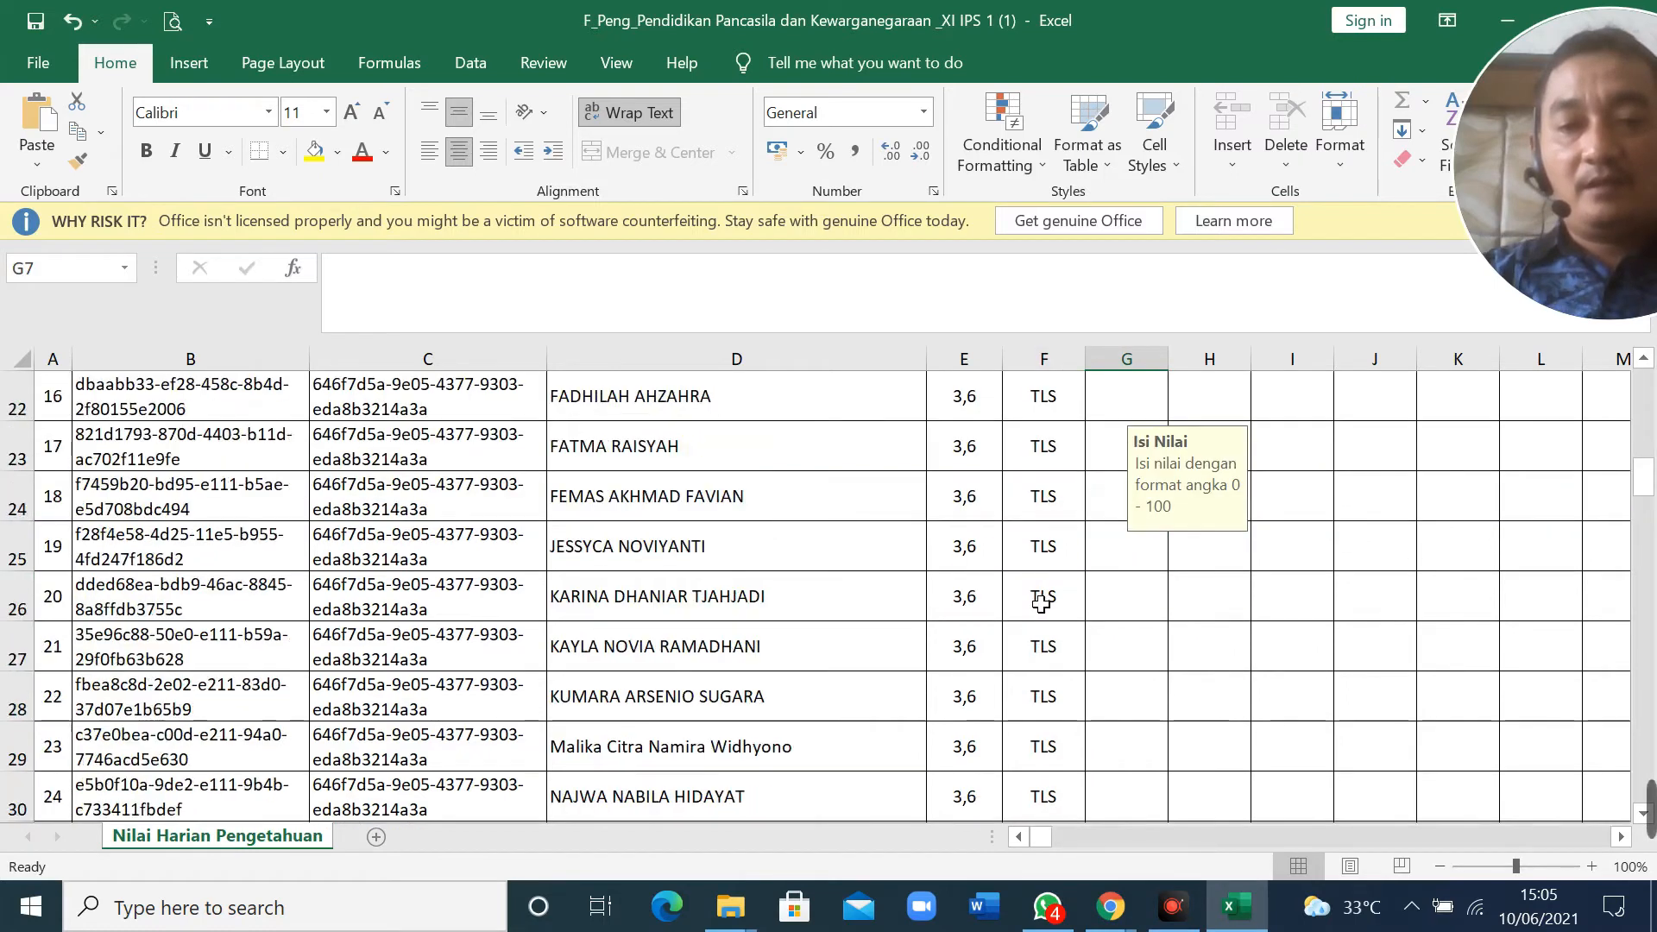
pyautogui.scroll(-6, 1040, 601)
pyautogui.scroll(6, 1040, 601)
pyautogui.scroll(-4, 1037, 598)
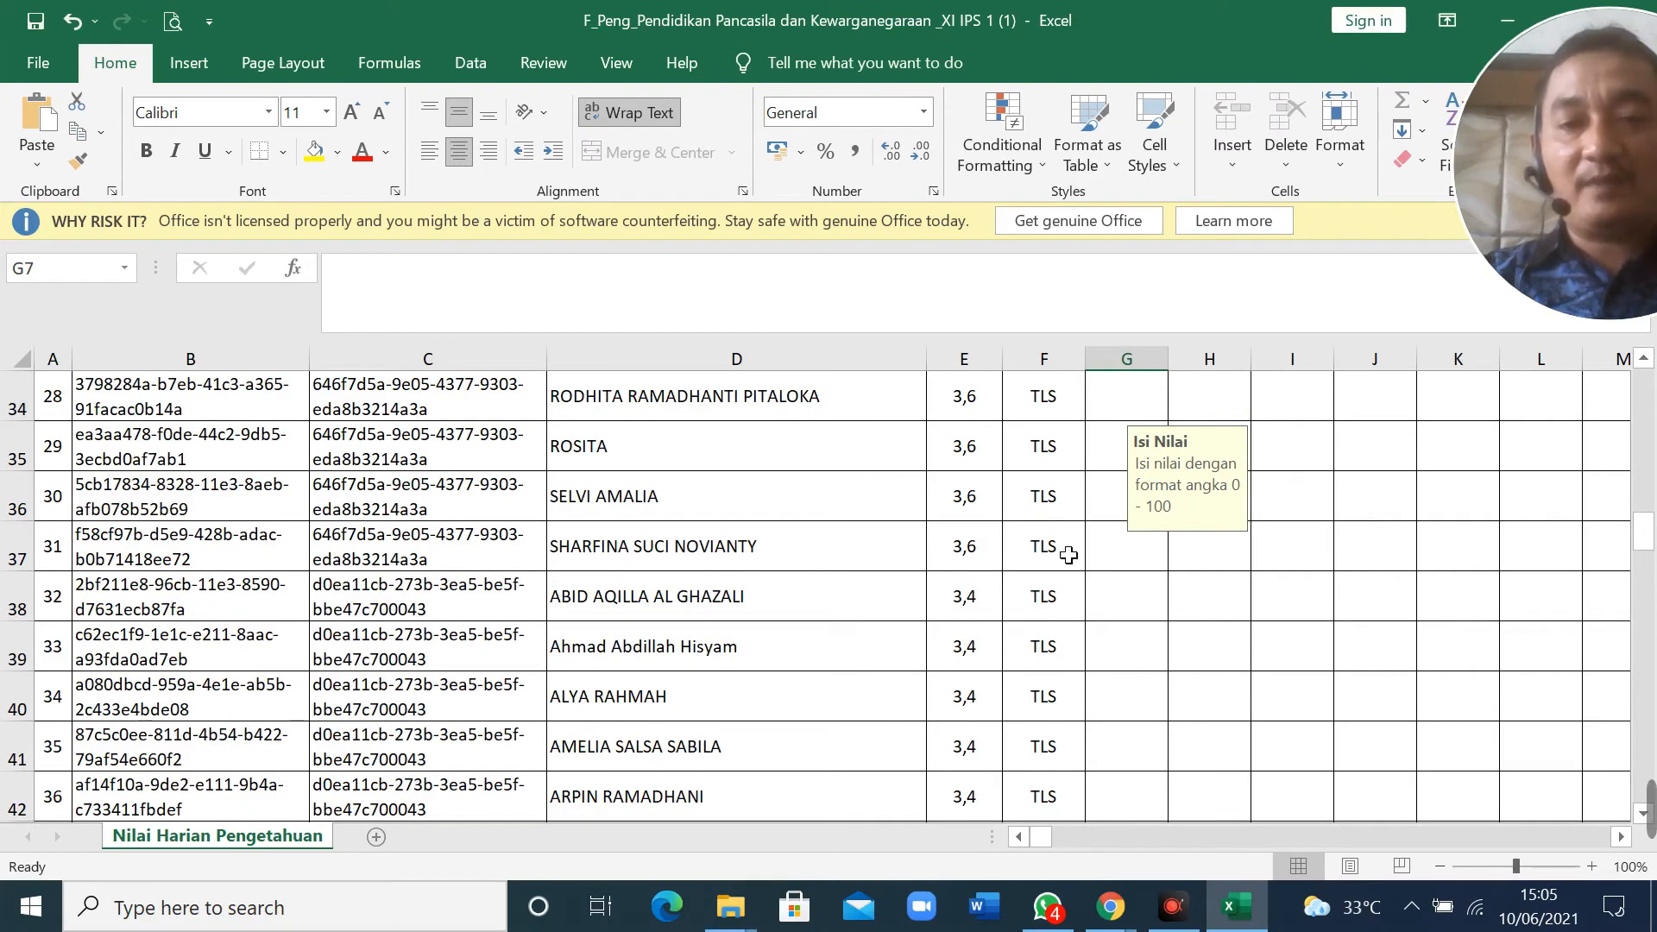
pyautogui.click(1054, 612)
pyautogui.click(1096, 610)
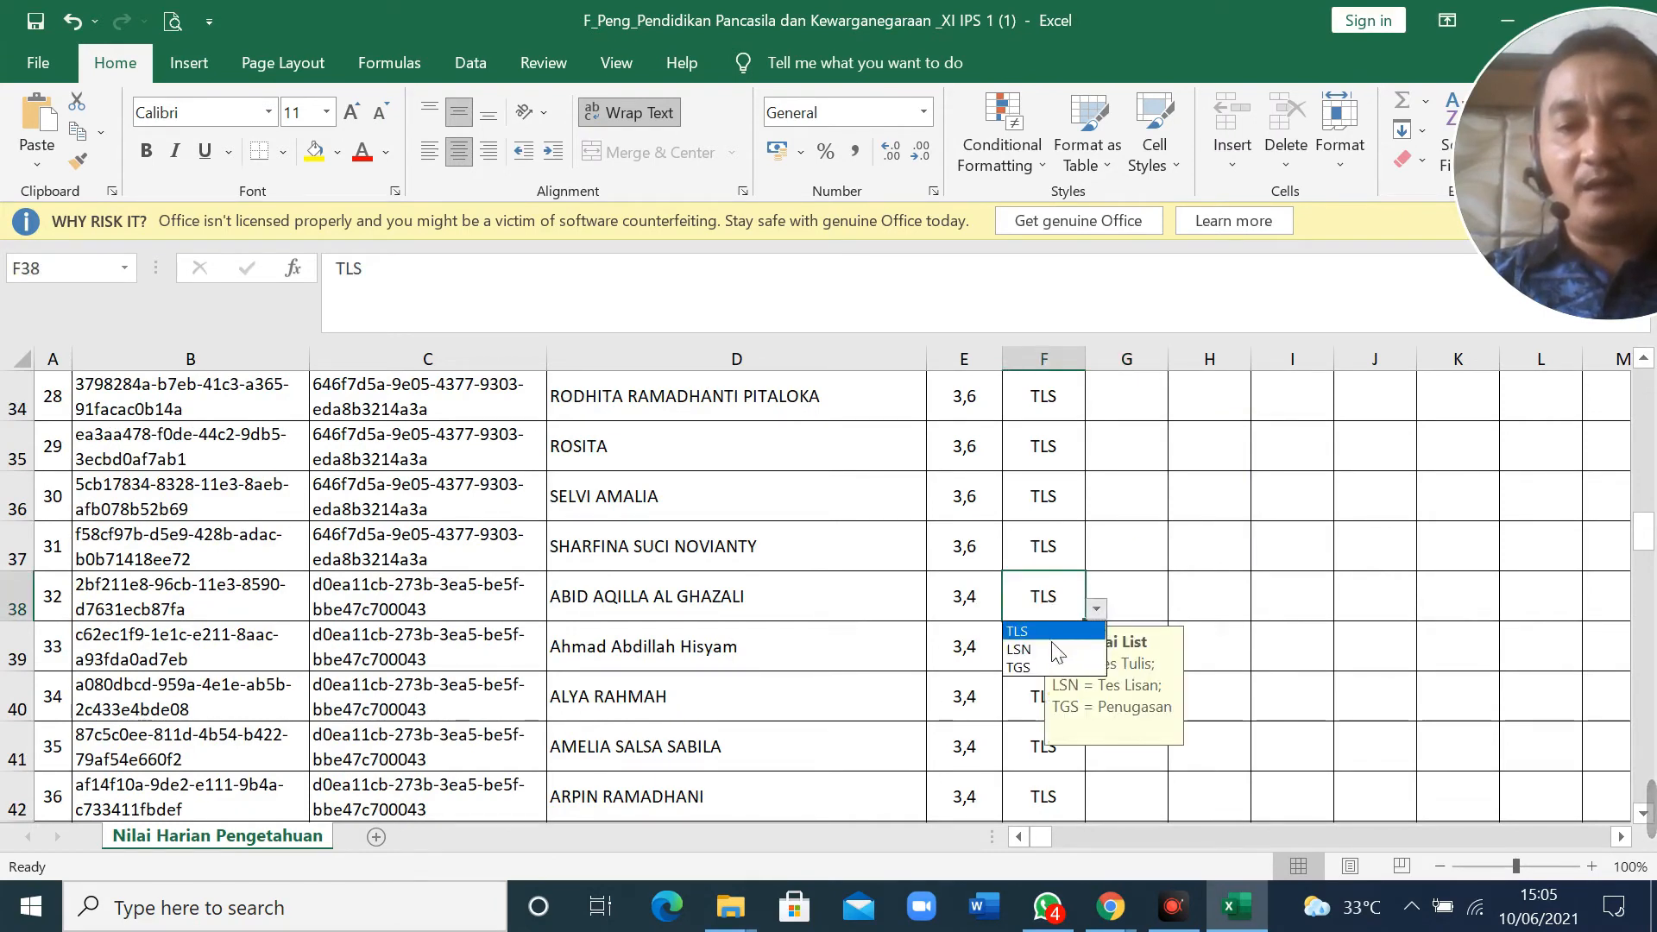
pyautogui.click(1049, 667)
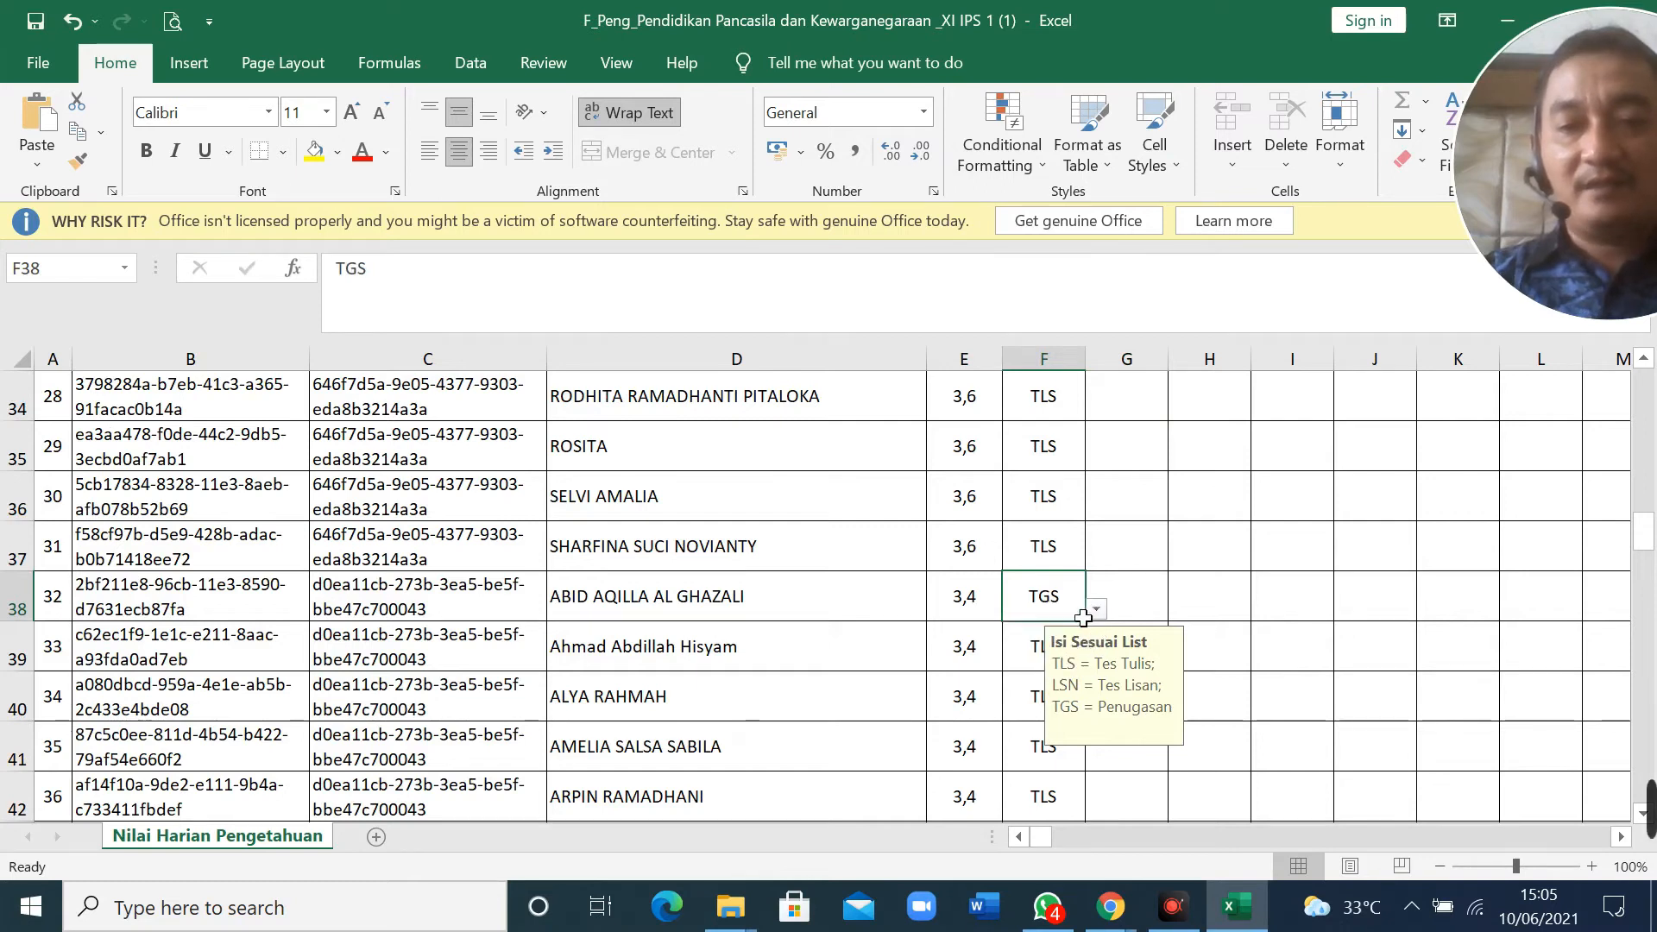
pyautogui.doubleClick(1086, 621)
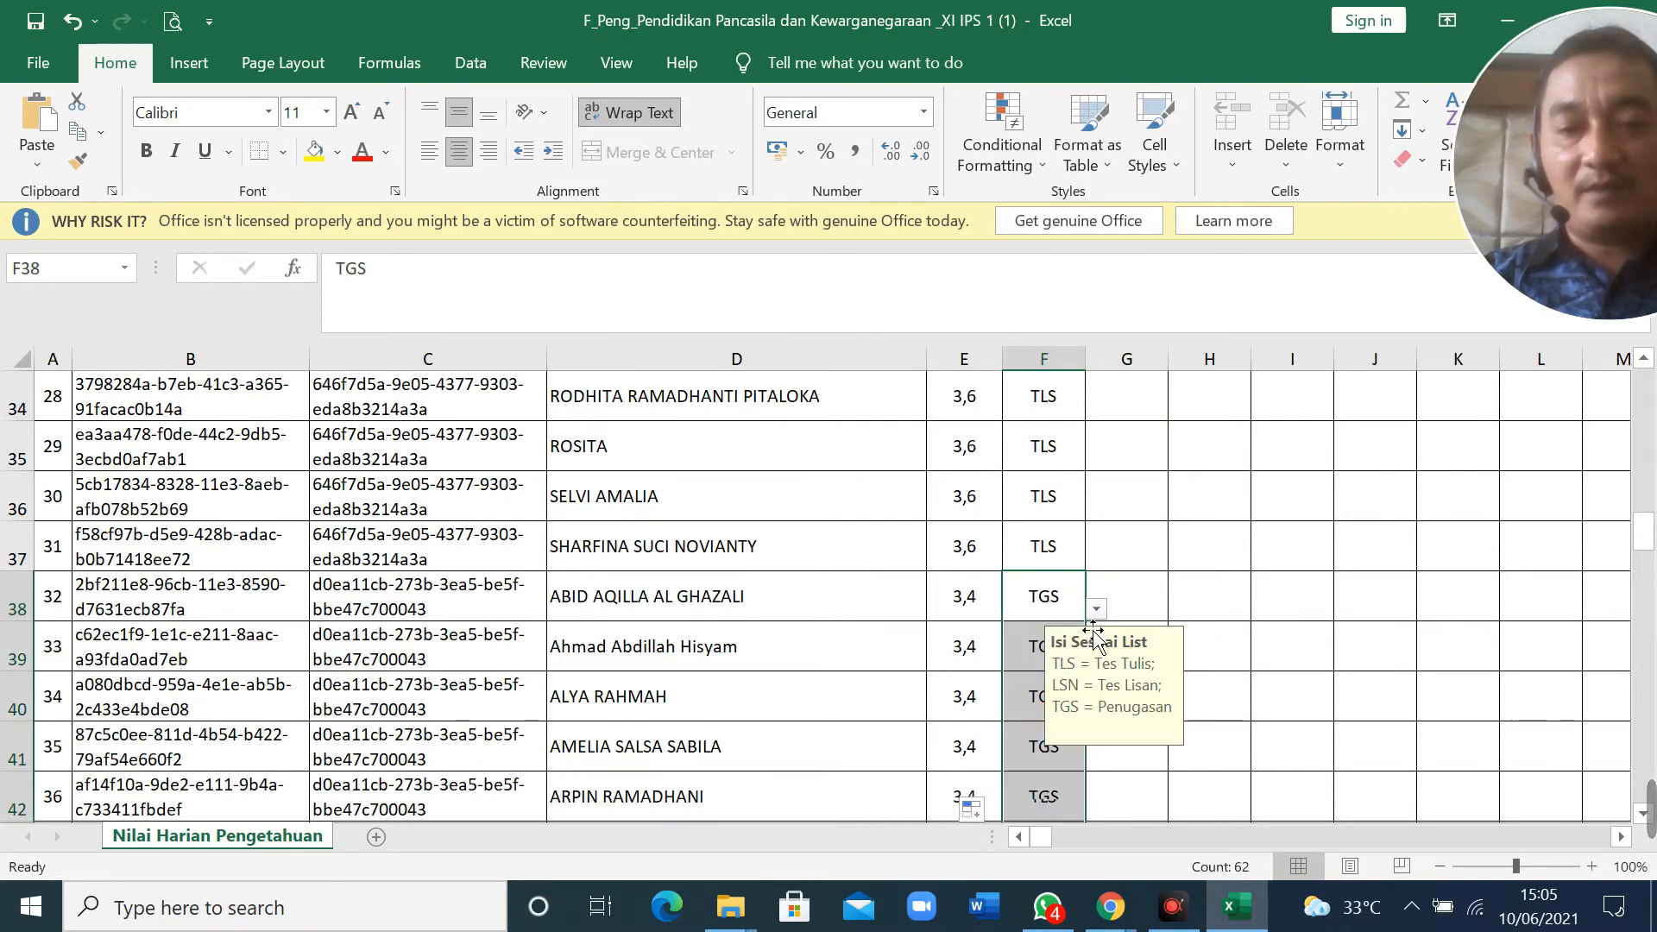
pyautogui.scroll(2, 1160, 590)
pyautogui.scroll(9, 1161, 590)
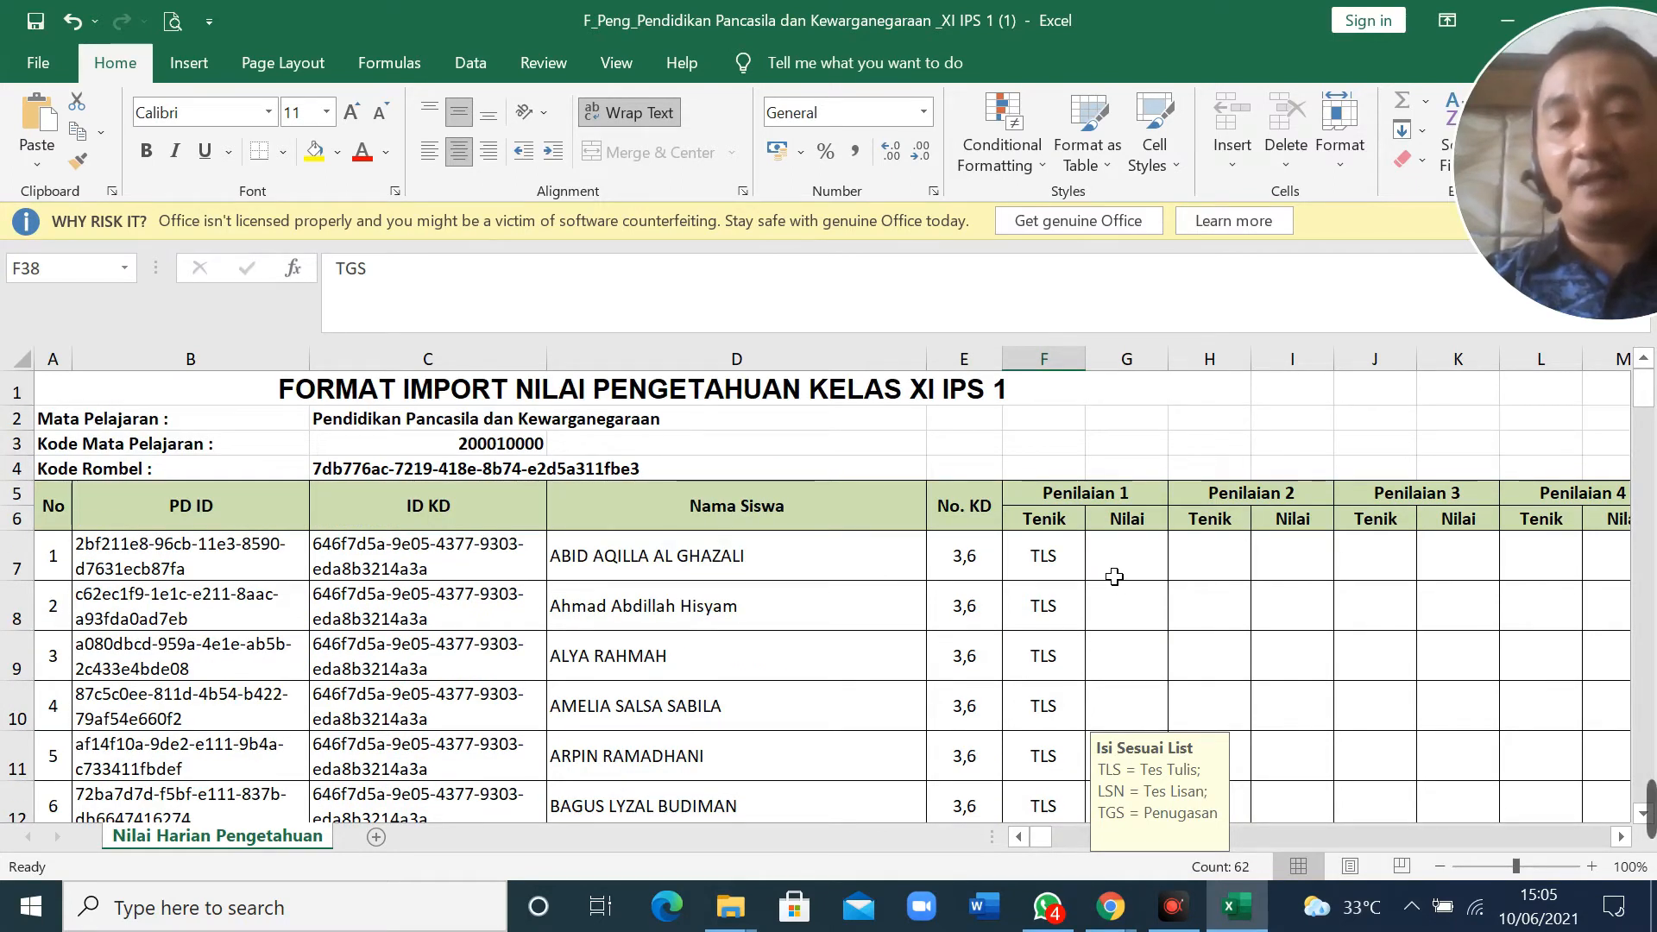
# - Enter a score of 80 in the first student's Penilaian 1 Nilai cell, G7
pyautogui.click(1127, 577)
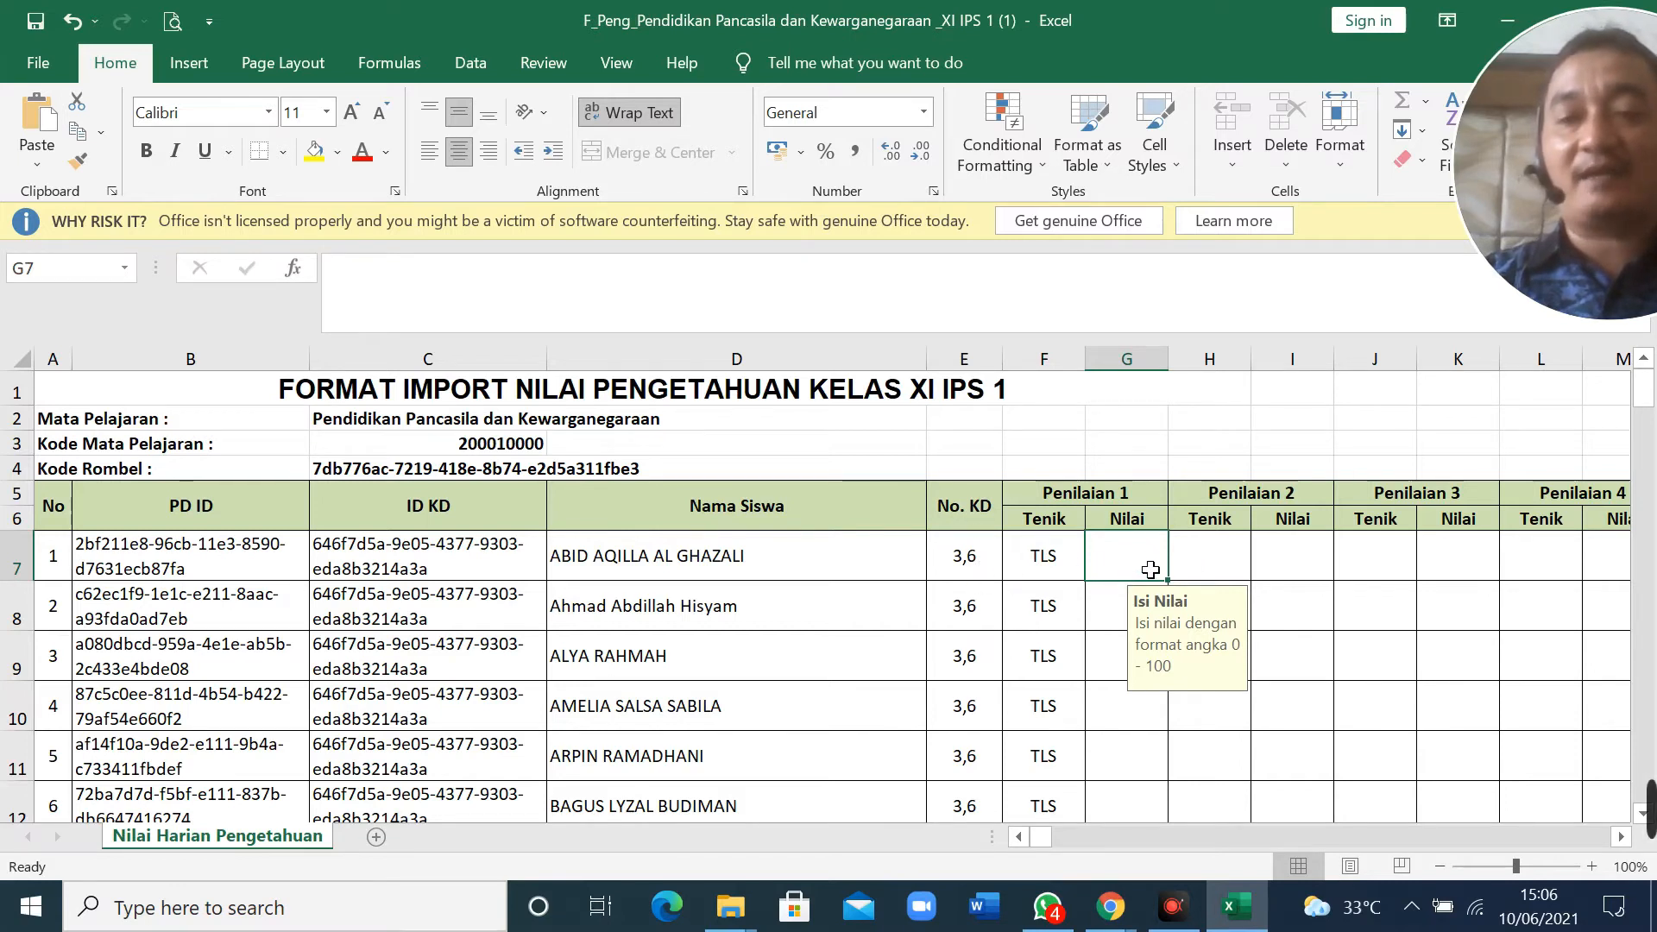
pyautogui.write('80')
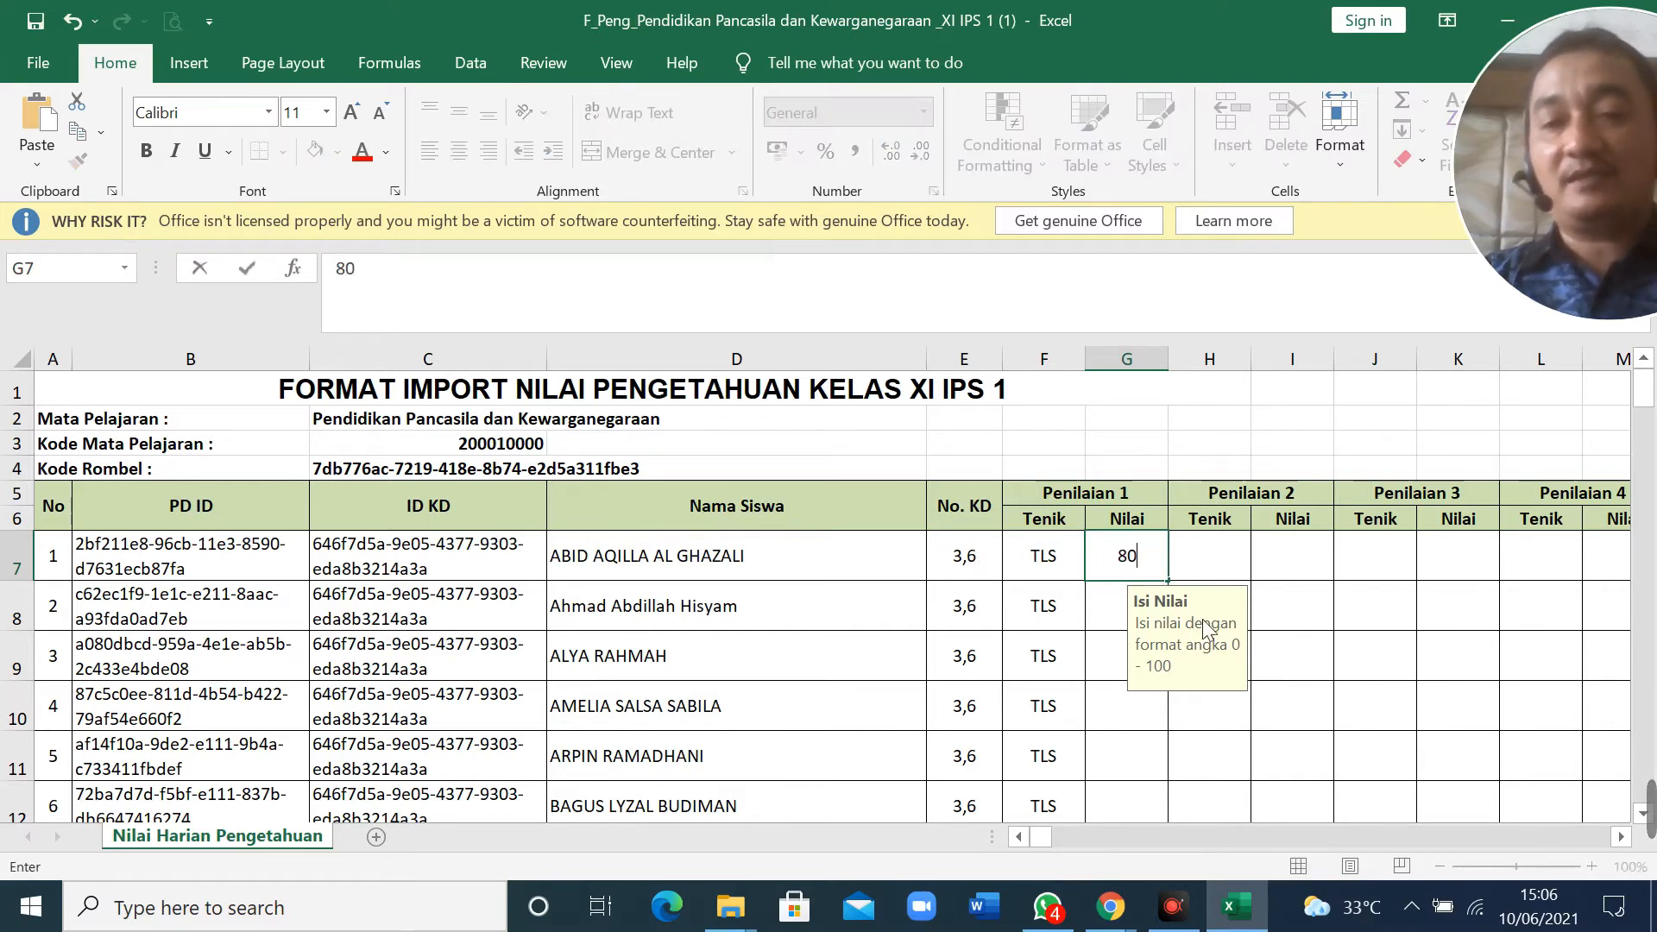
pyautogui.press('Tab')
pyautogui.click(1145, 573)
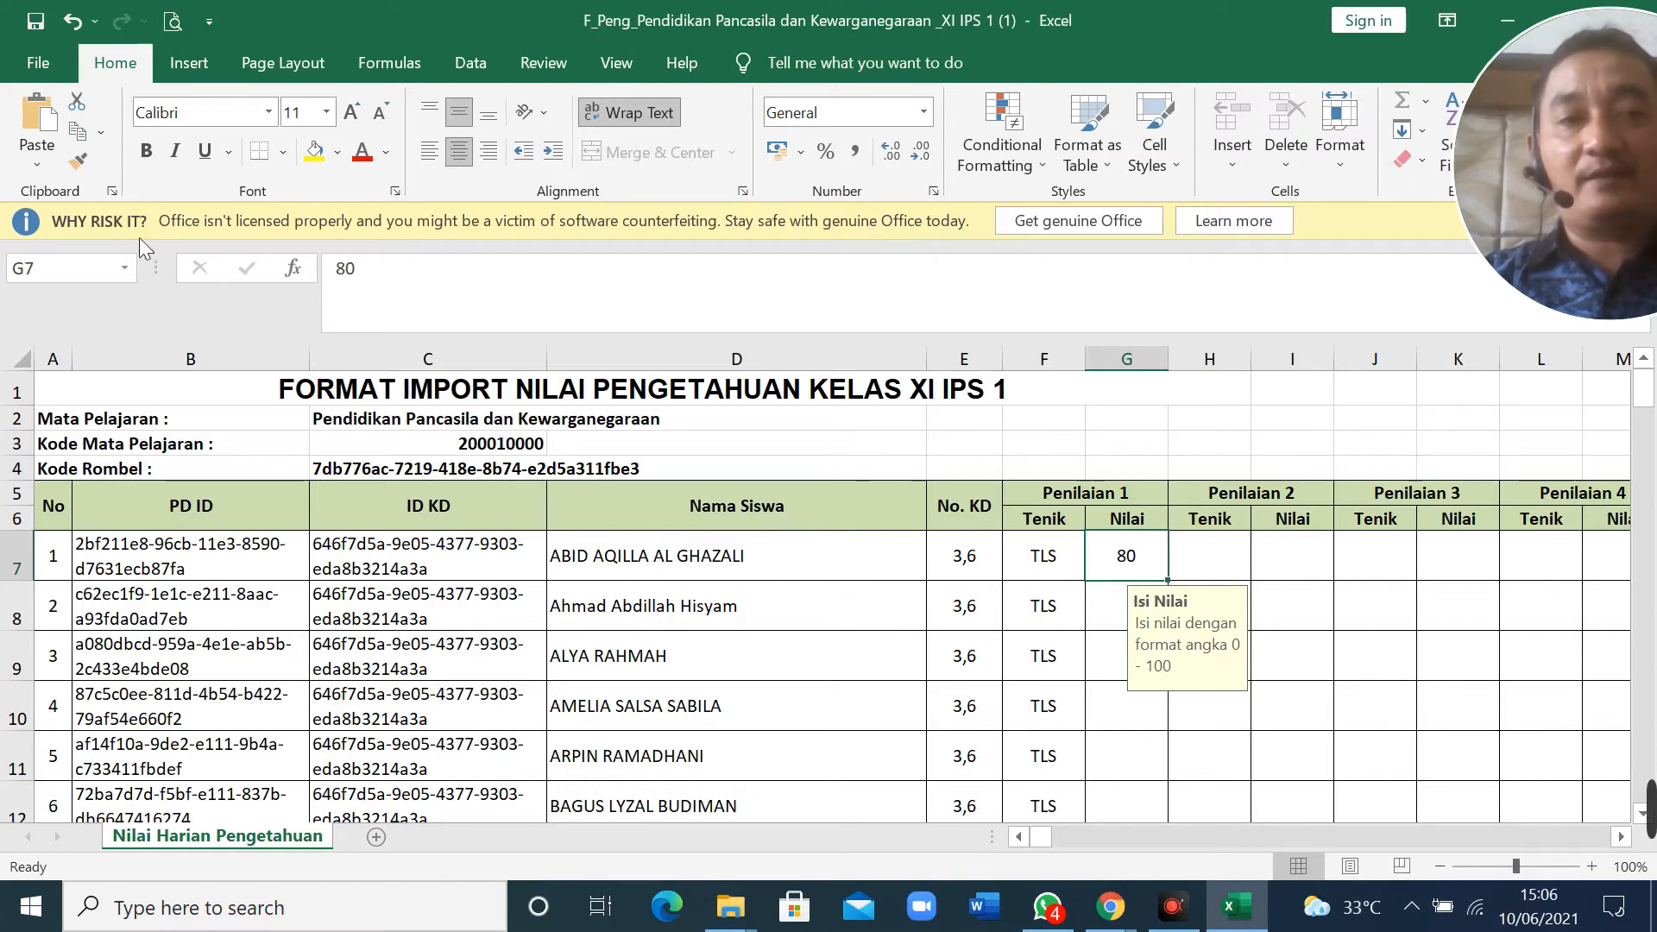
# - Try to save the workbook as Excel 97-2003 Workbook in the Desktop folder Nilai Upload PPKN smt genap, and cancel the save
pyautogui.click(38, 62)
pyautogui.click(101, 418)
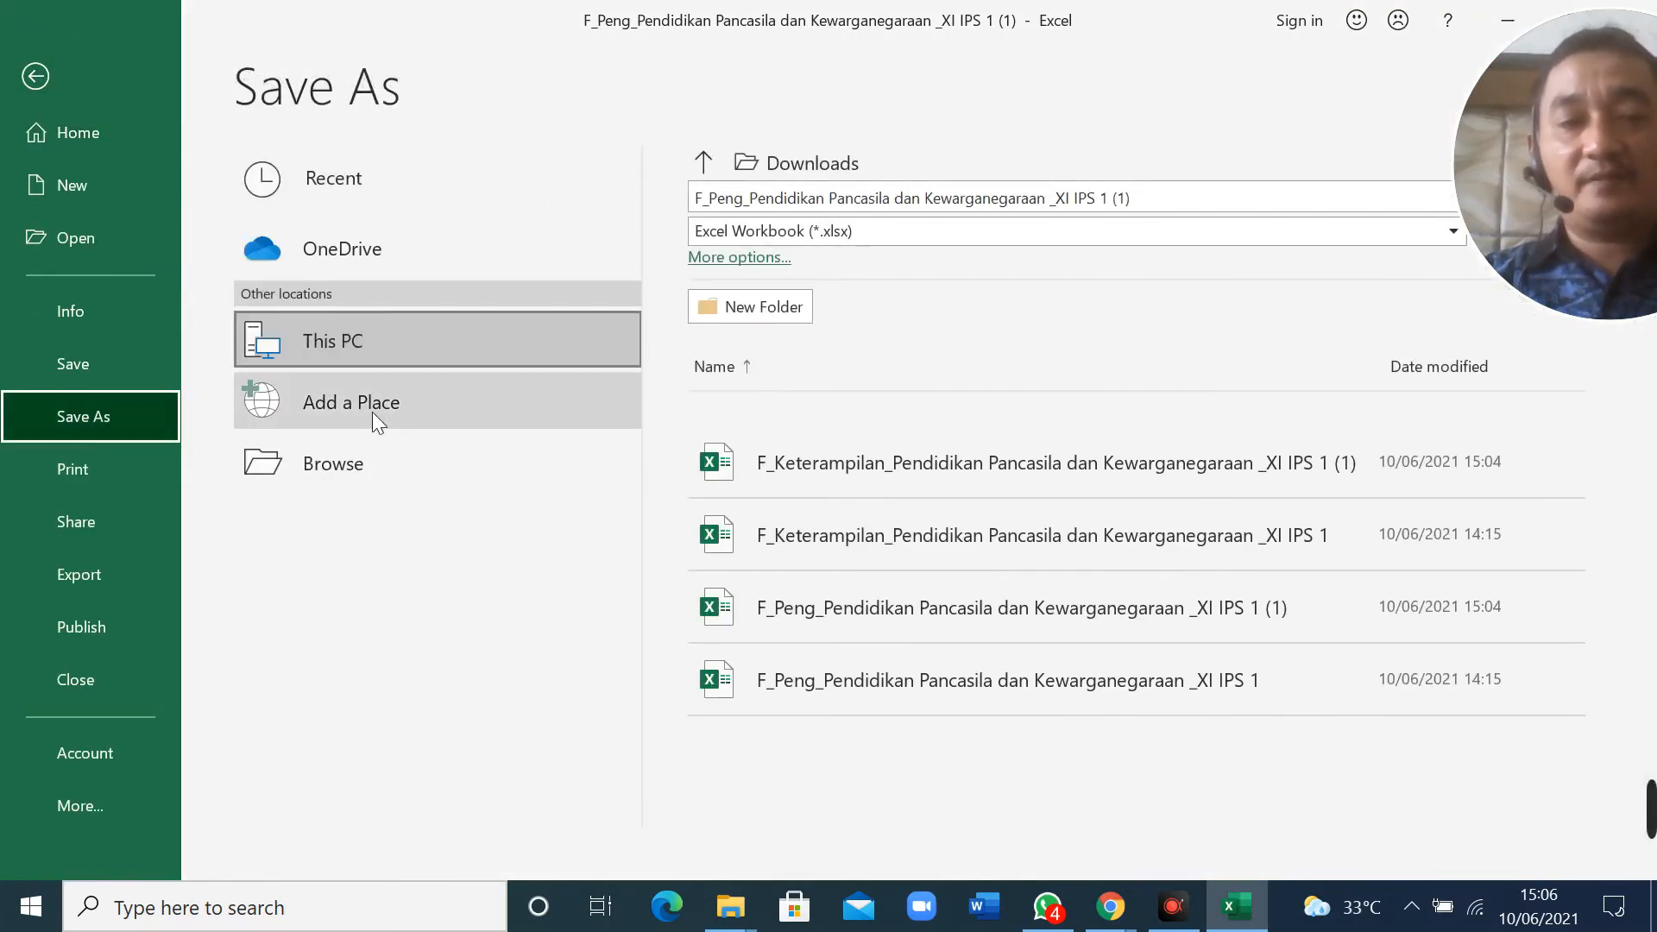
pyautogui.click(364, 452)
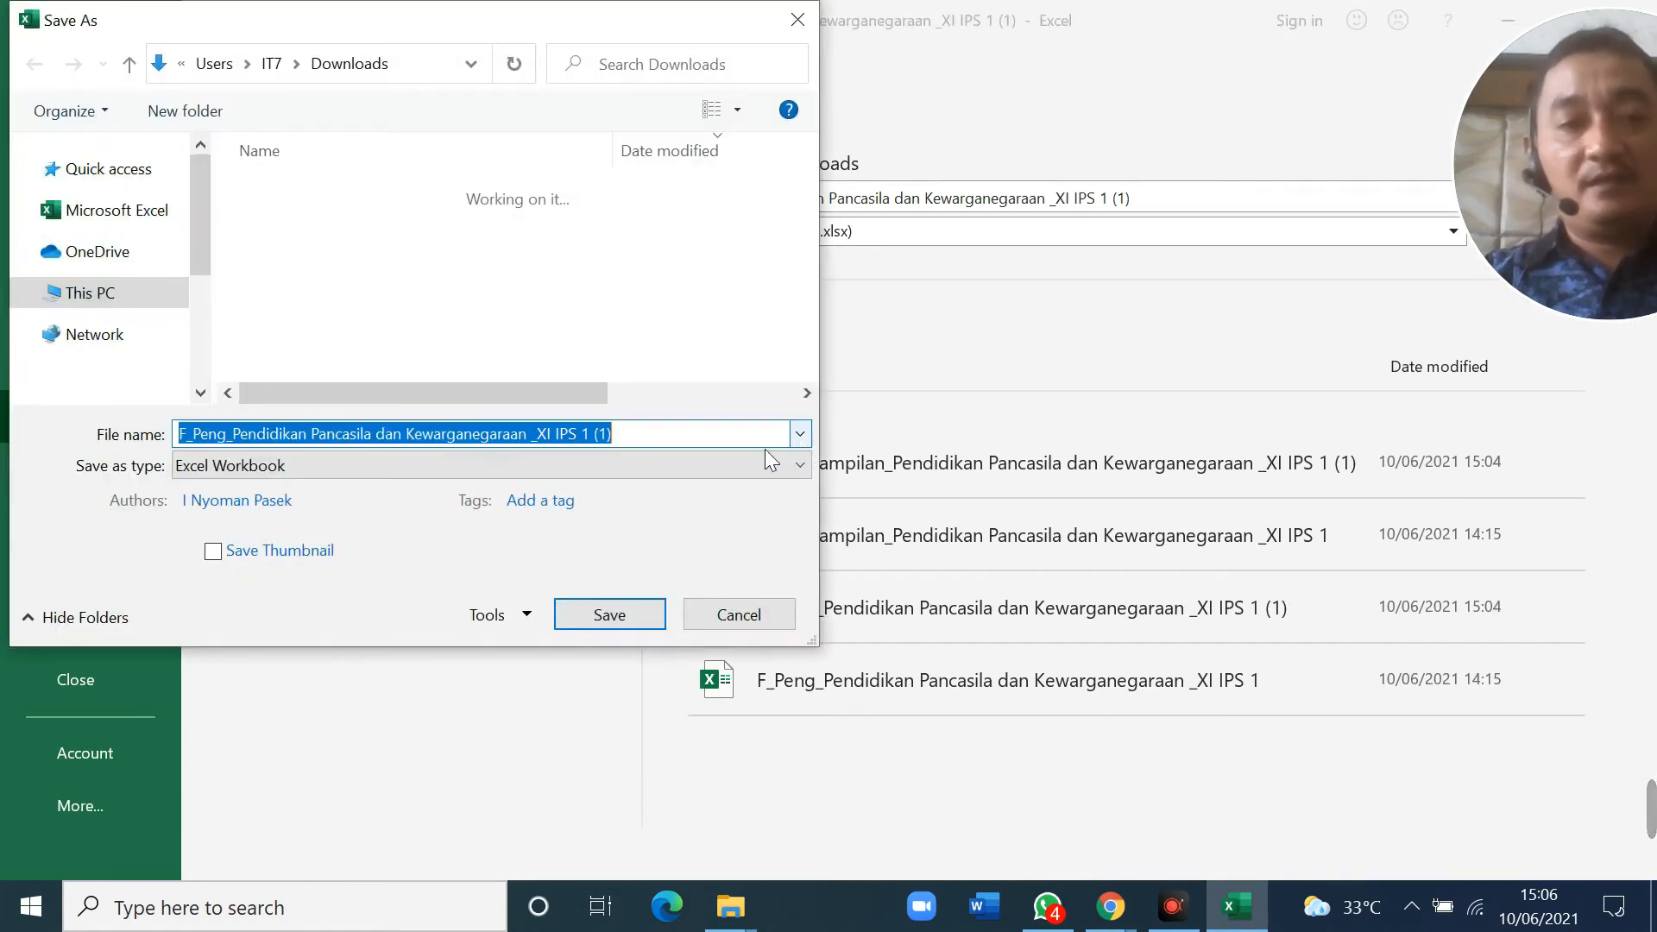
pyautogui.click(321, 473)
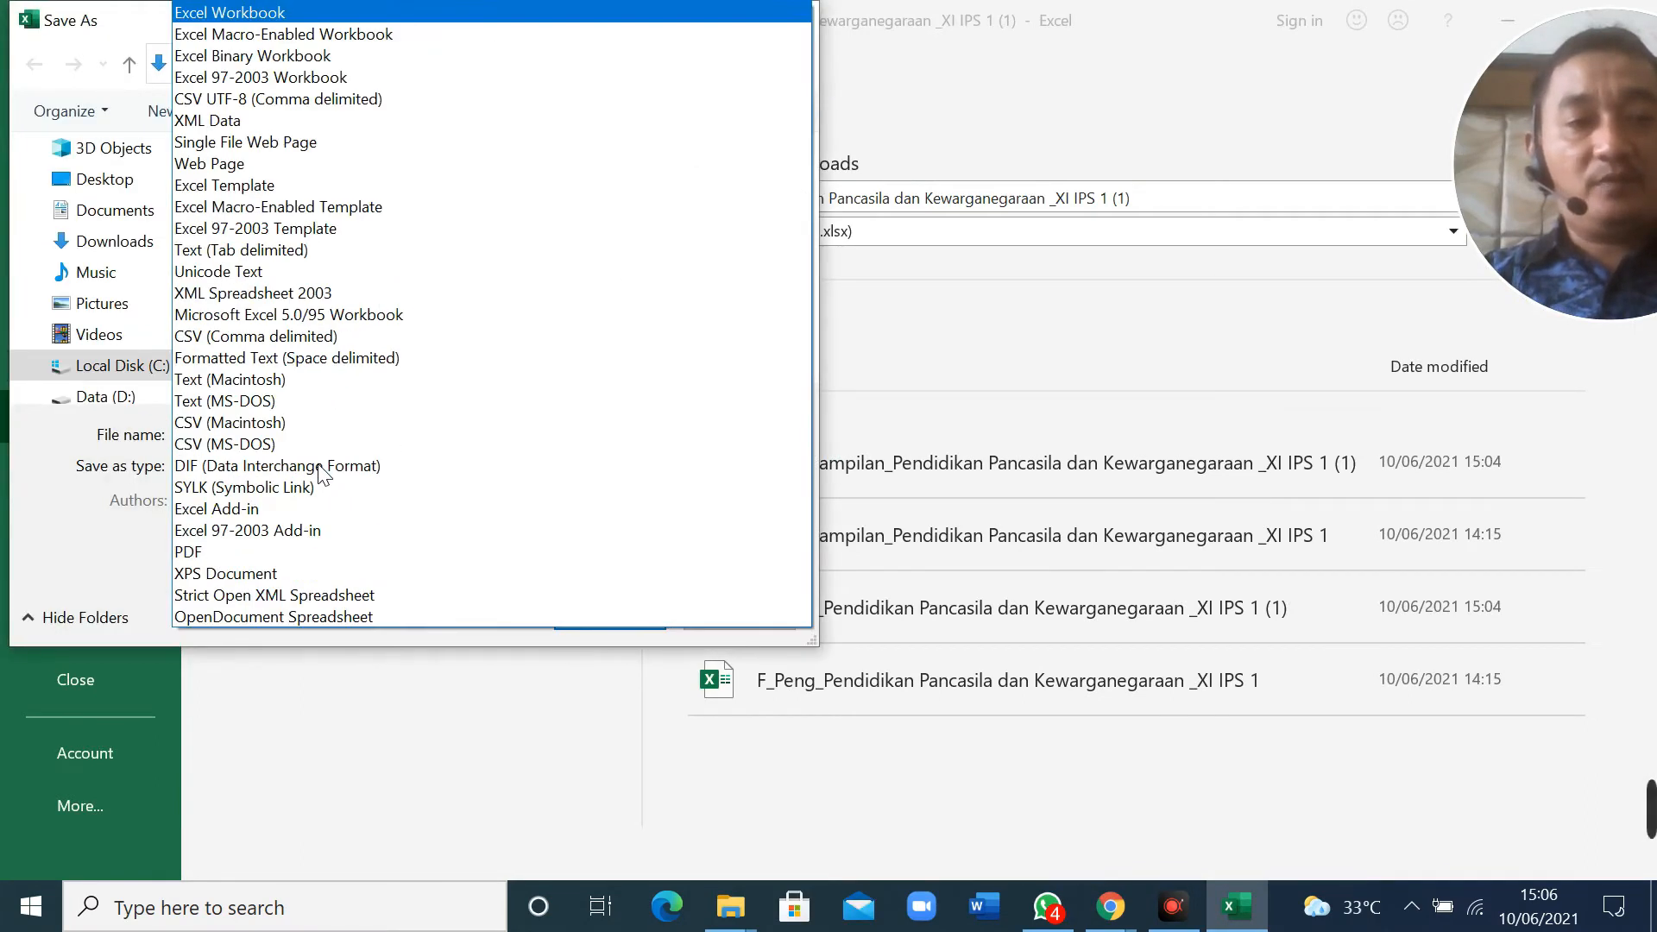
pyautogui.click(303, 75)
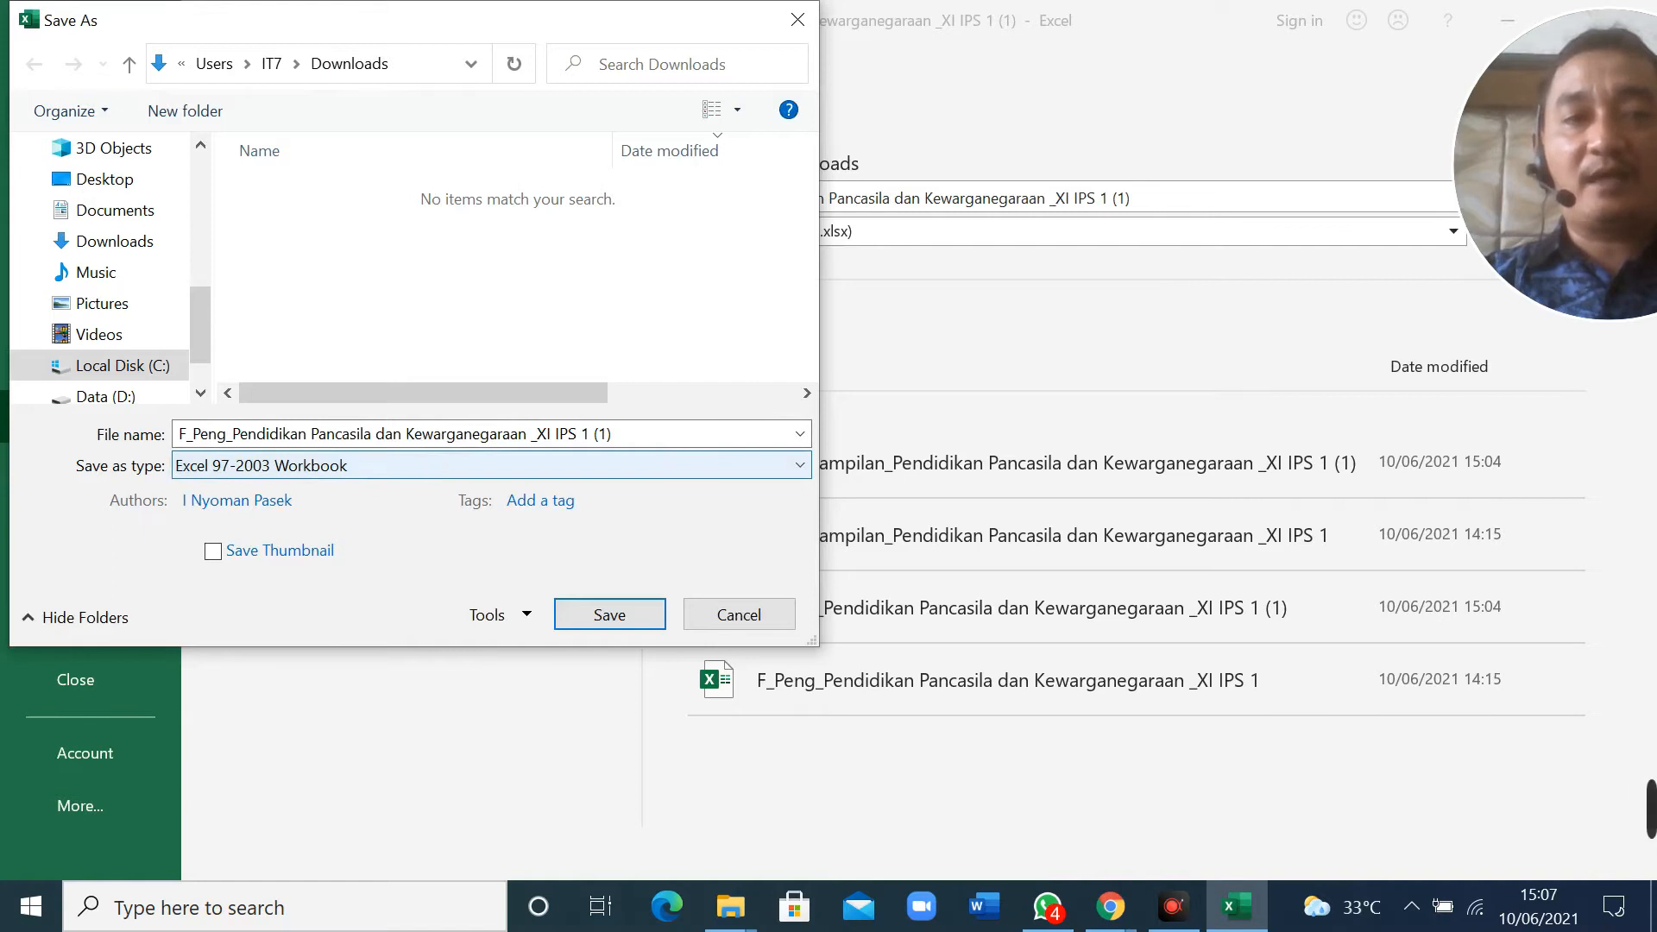
pyautogui.click(127, 183)
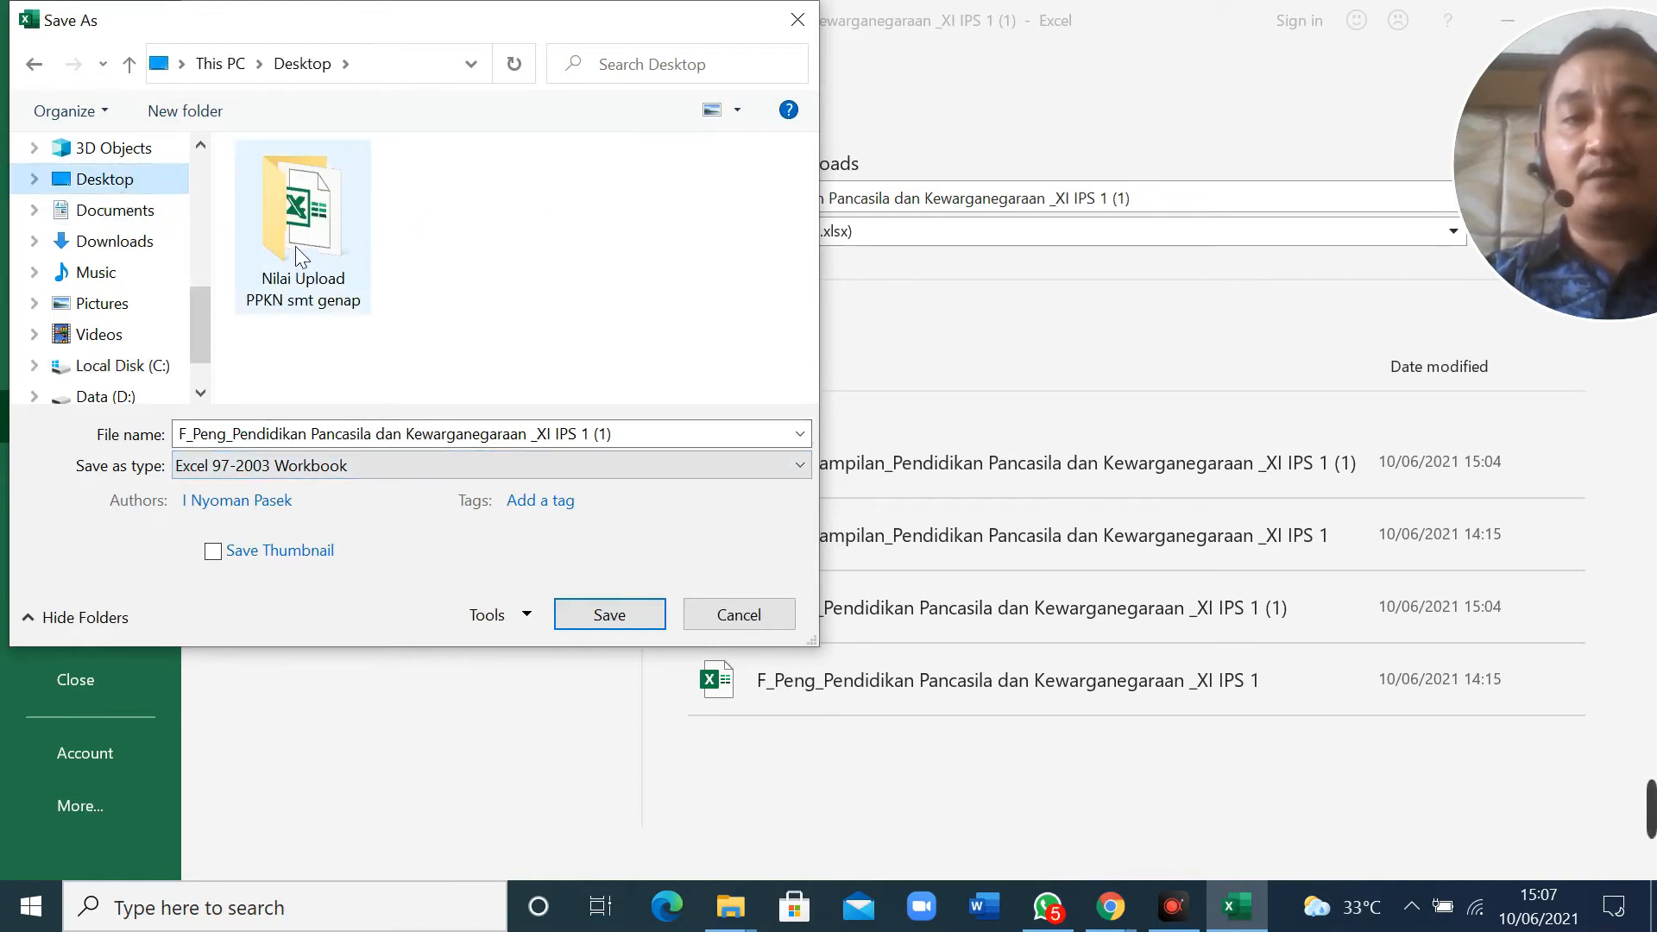
pyautogui.doubleClick(339, 296)
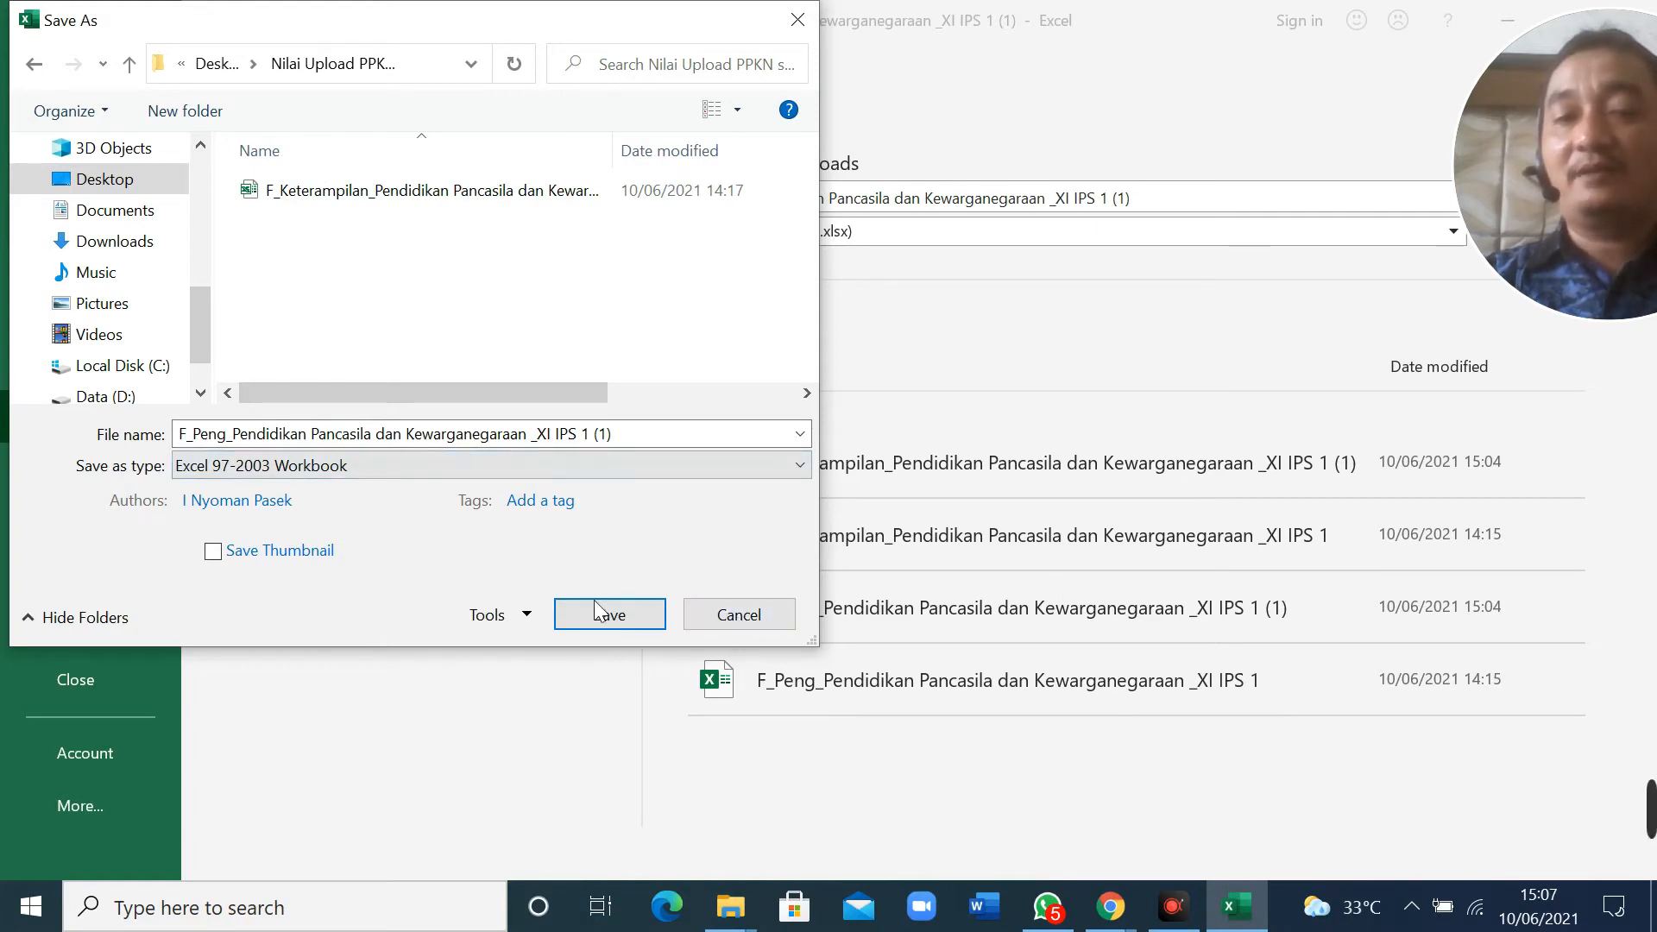
pyautogui.click(709, 615)
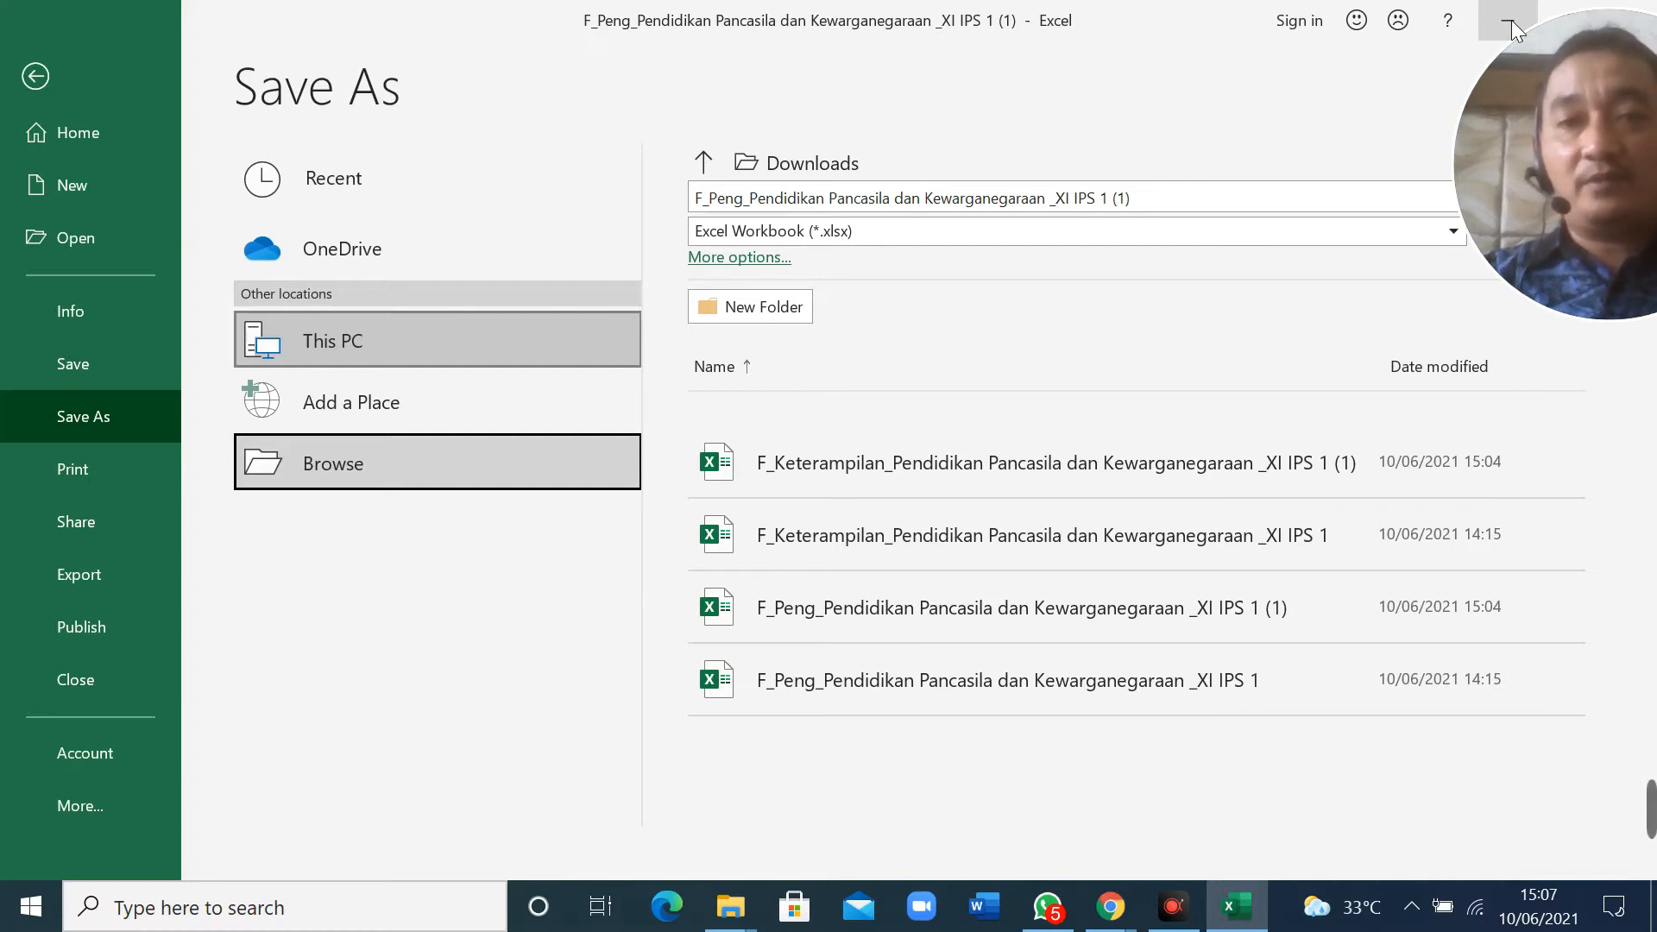
pyautogui.press('Escape')
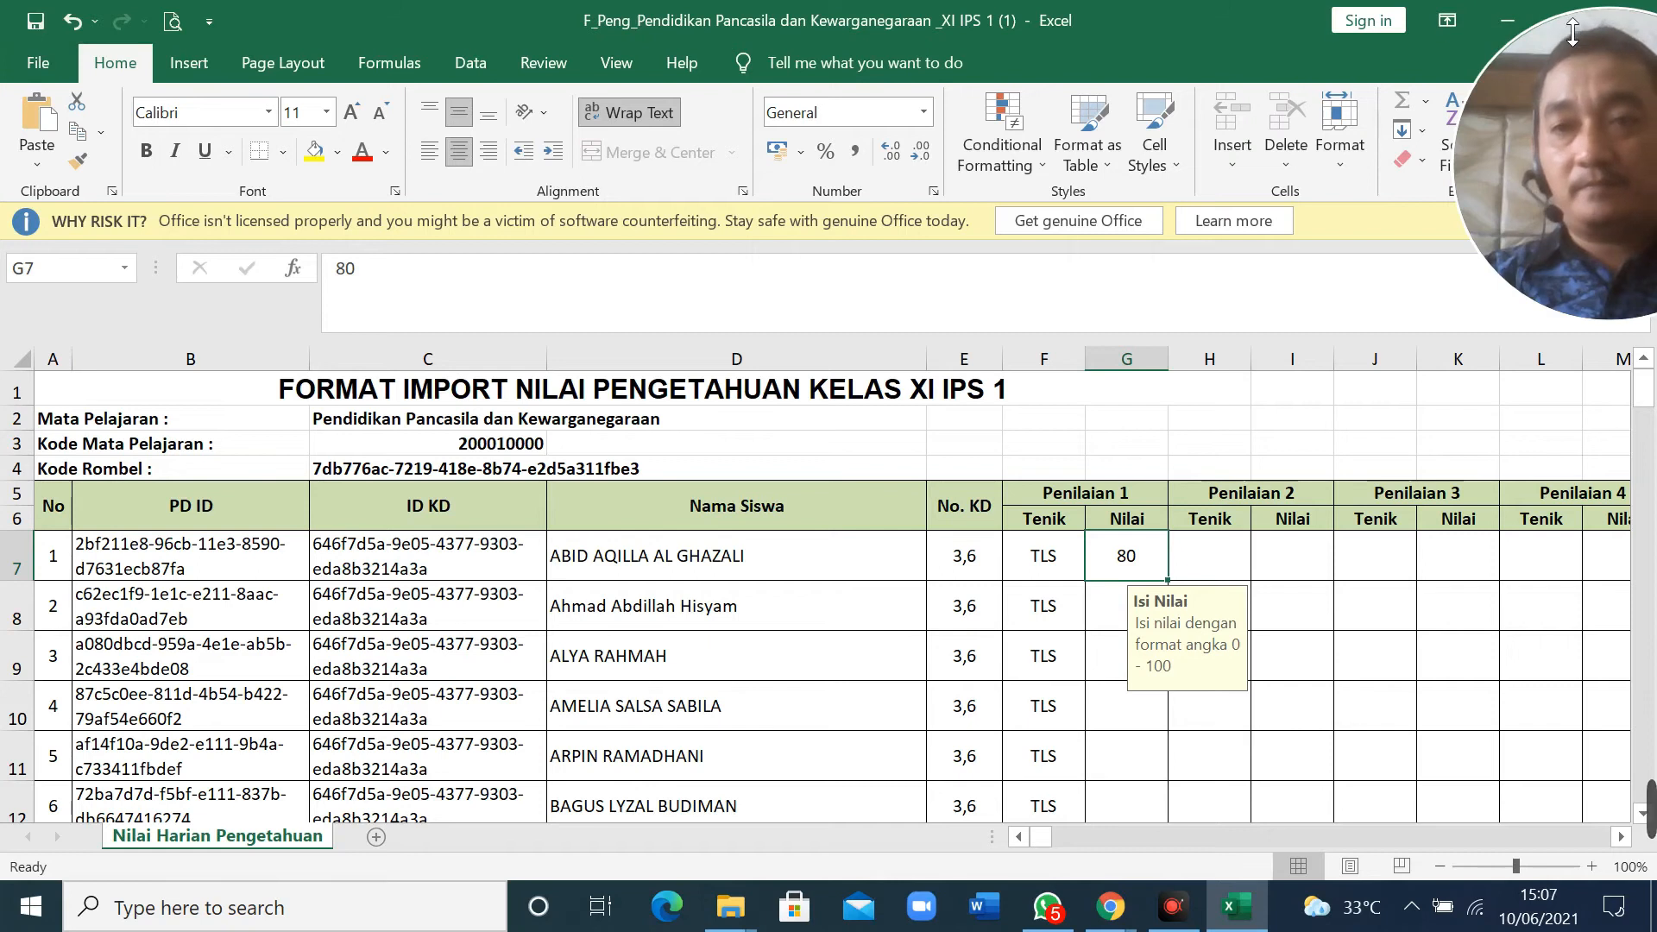
# - Close the knowledge score workbook without saving, and open the downloaded skill score format from Chrome with editing enabled
pyautogui.click(1617, 28)
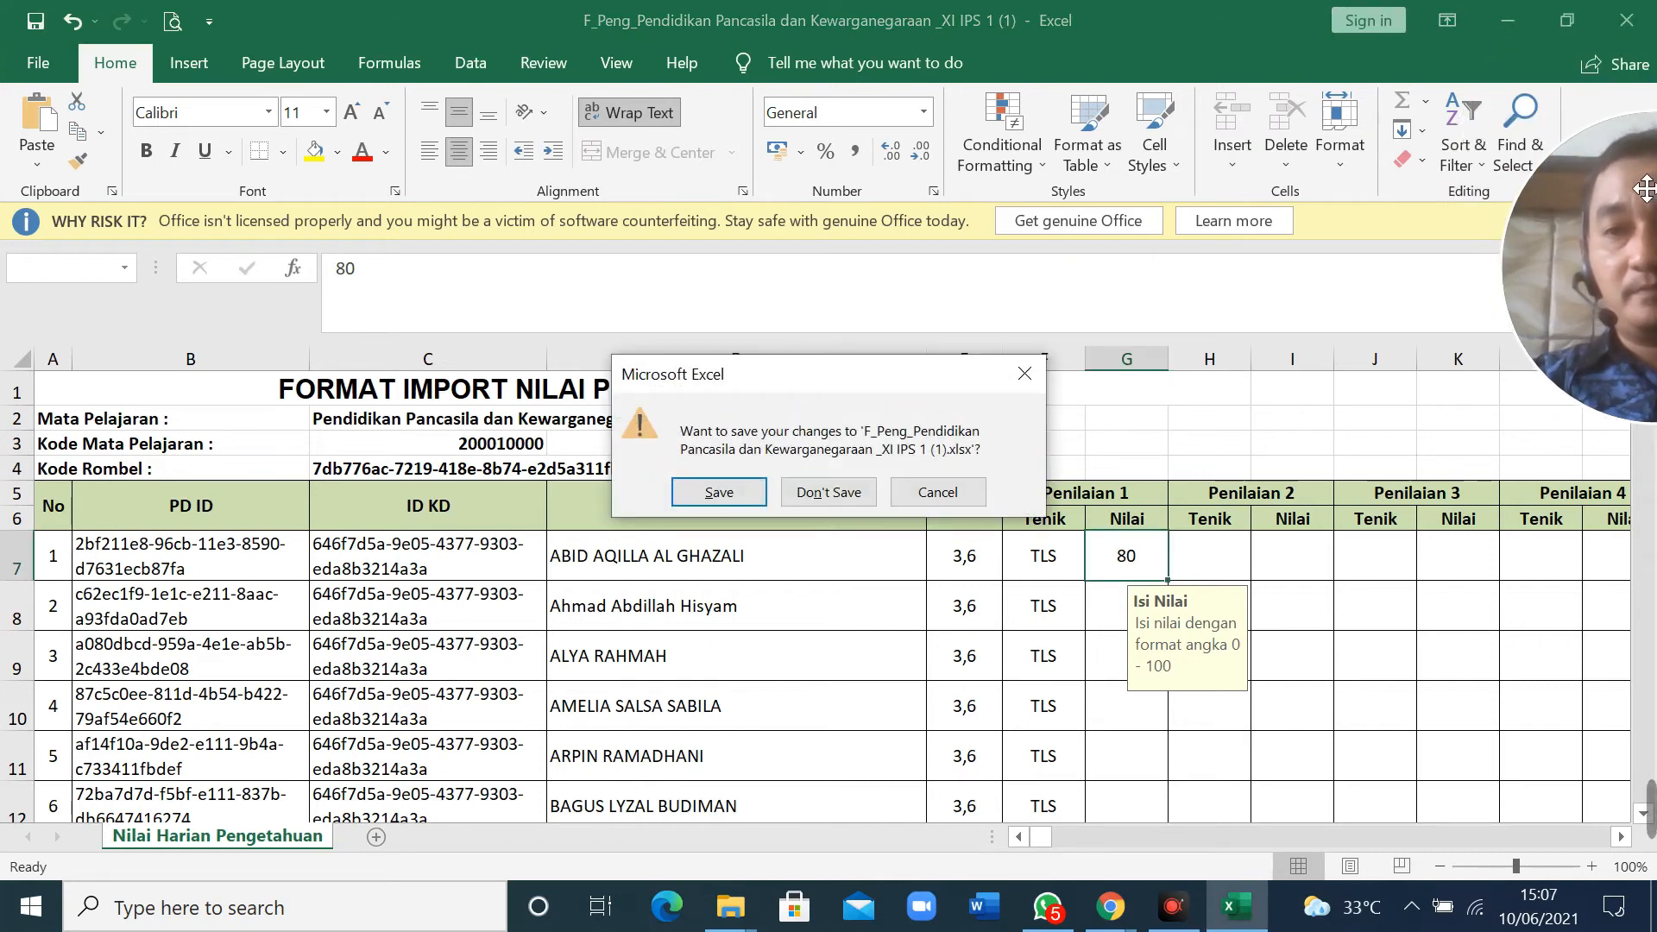
pyautogui.click(824, 496)
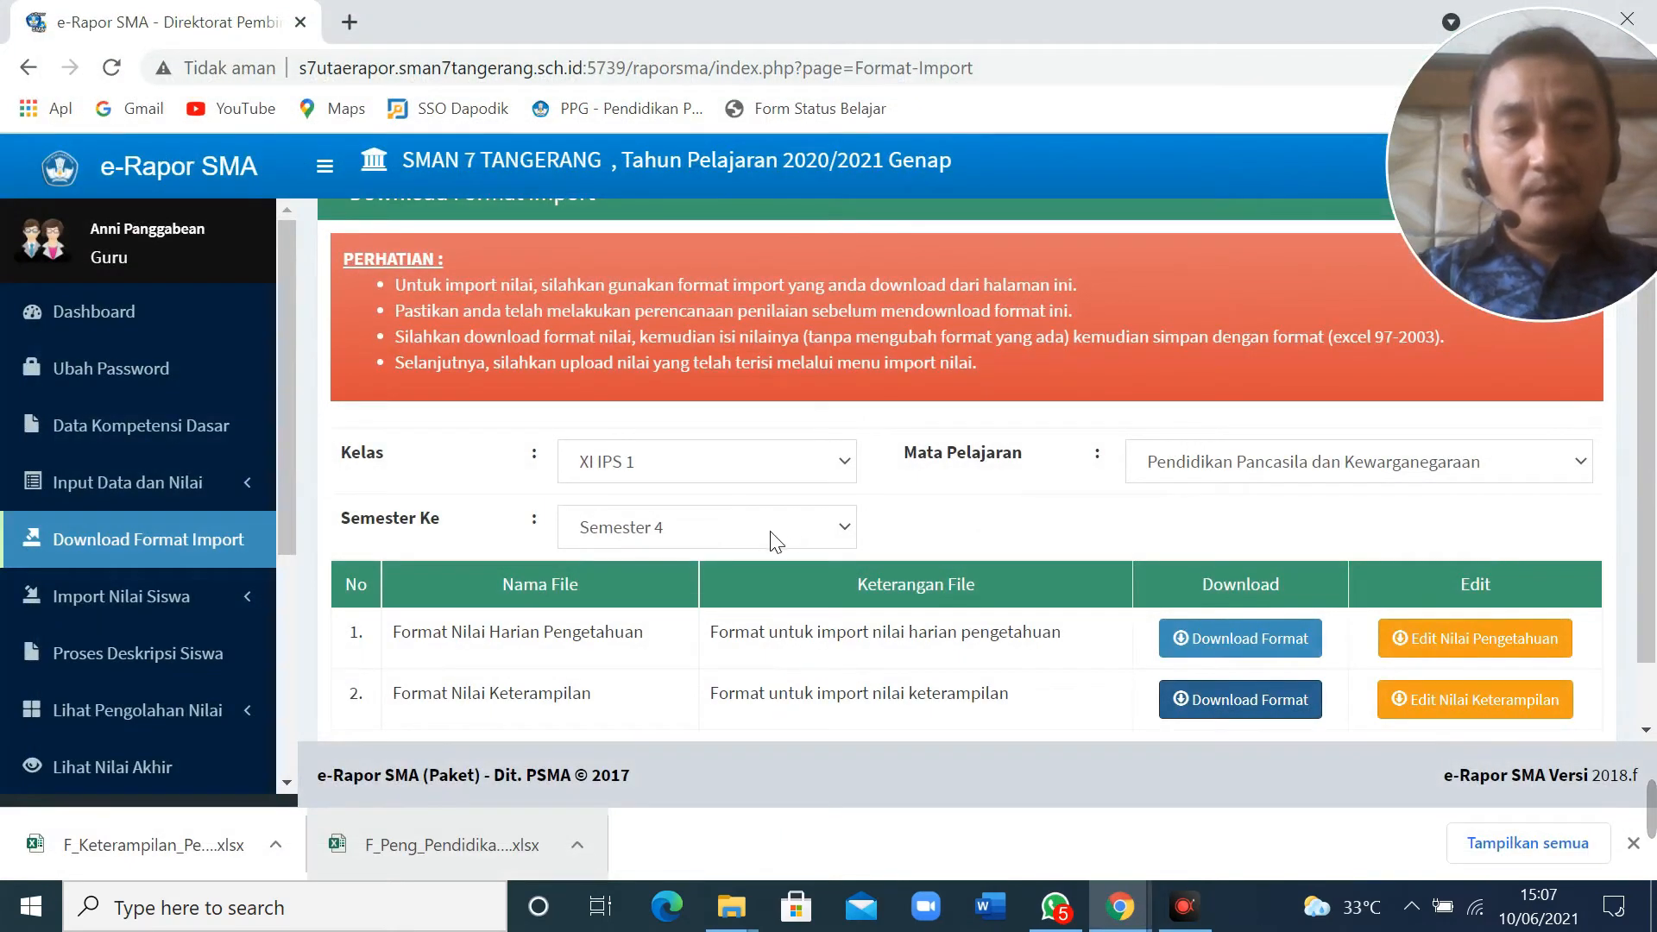
pyautogui.scroll(-1, 771, 541)
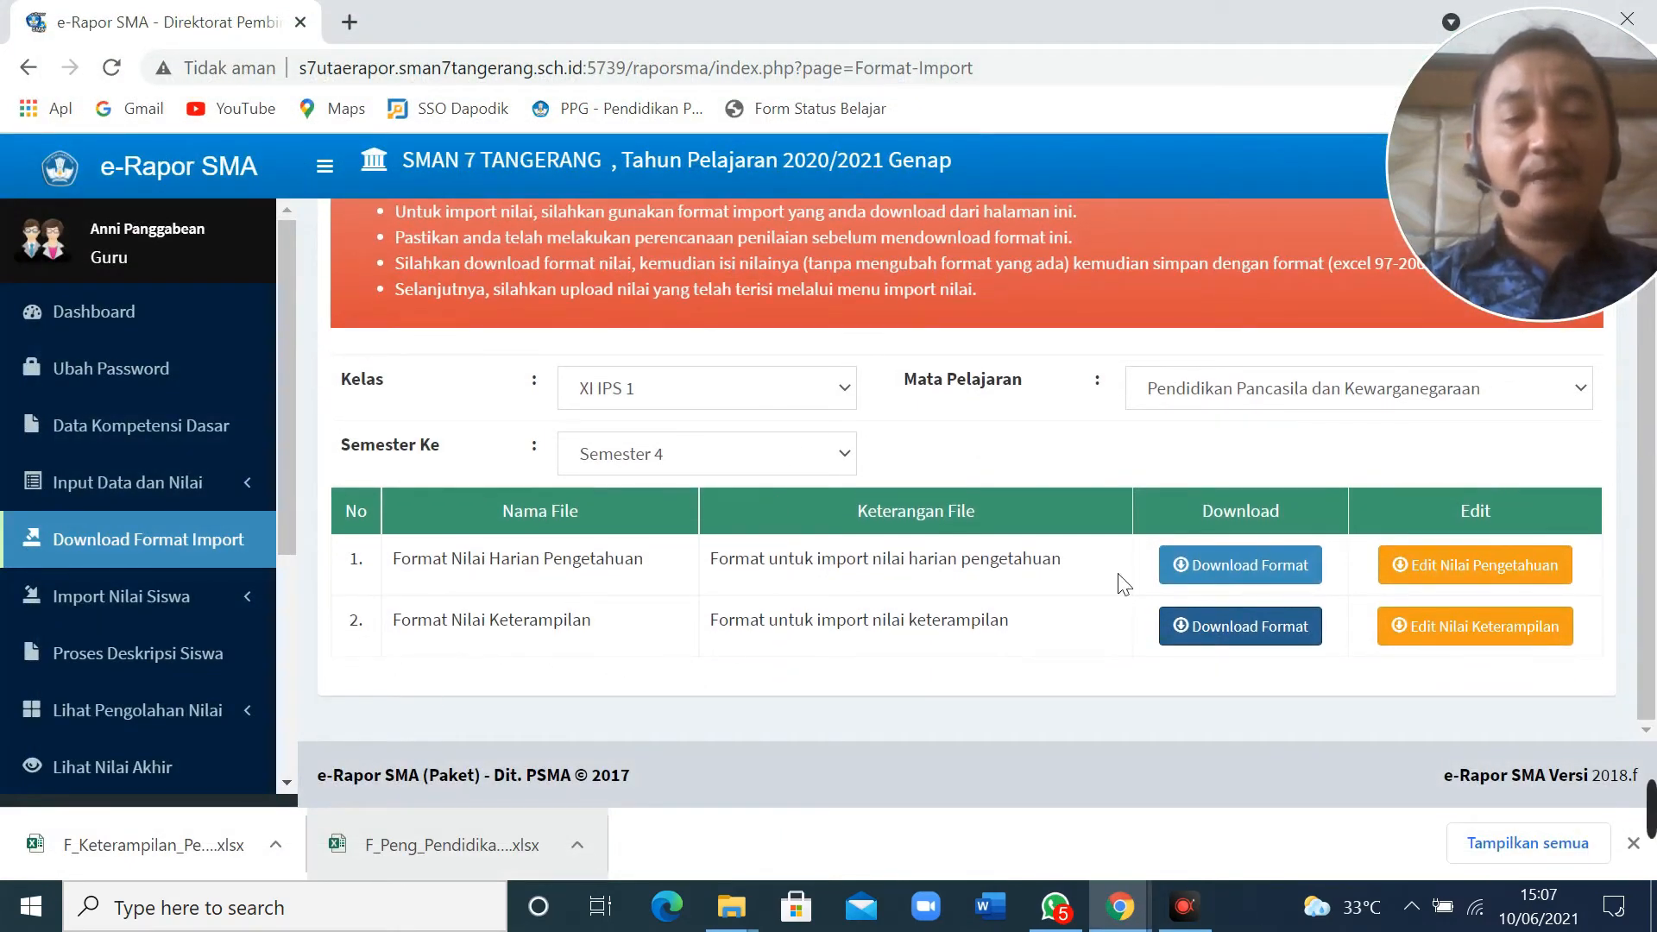
pyautogui.click(122, 858)
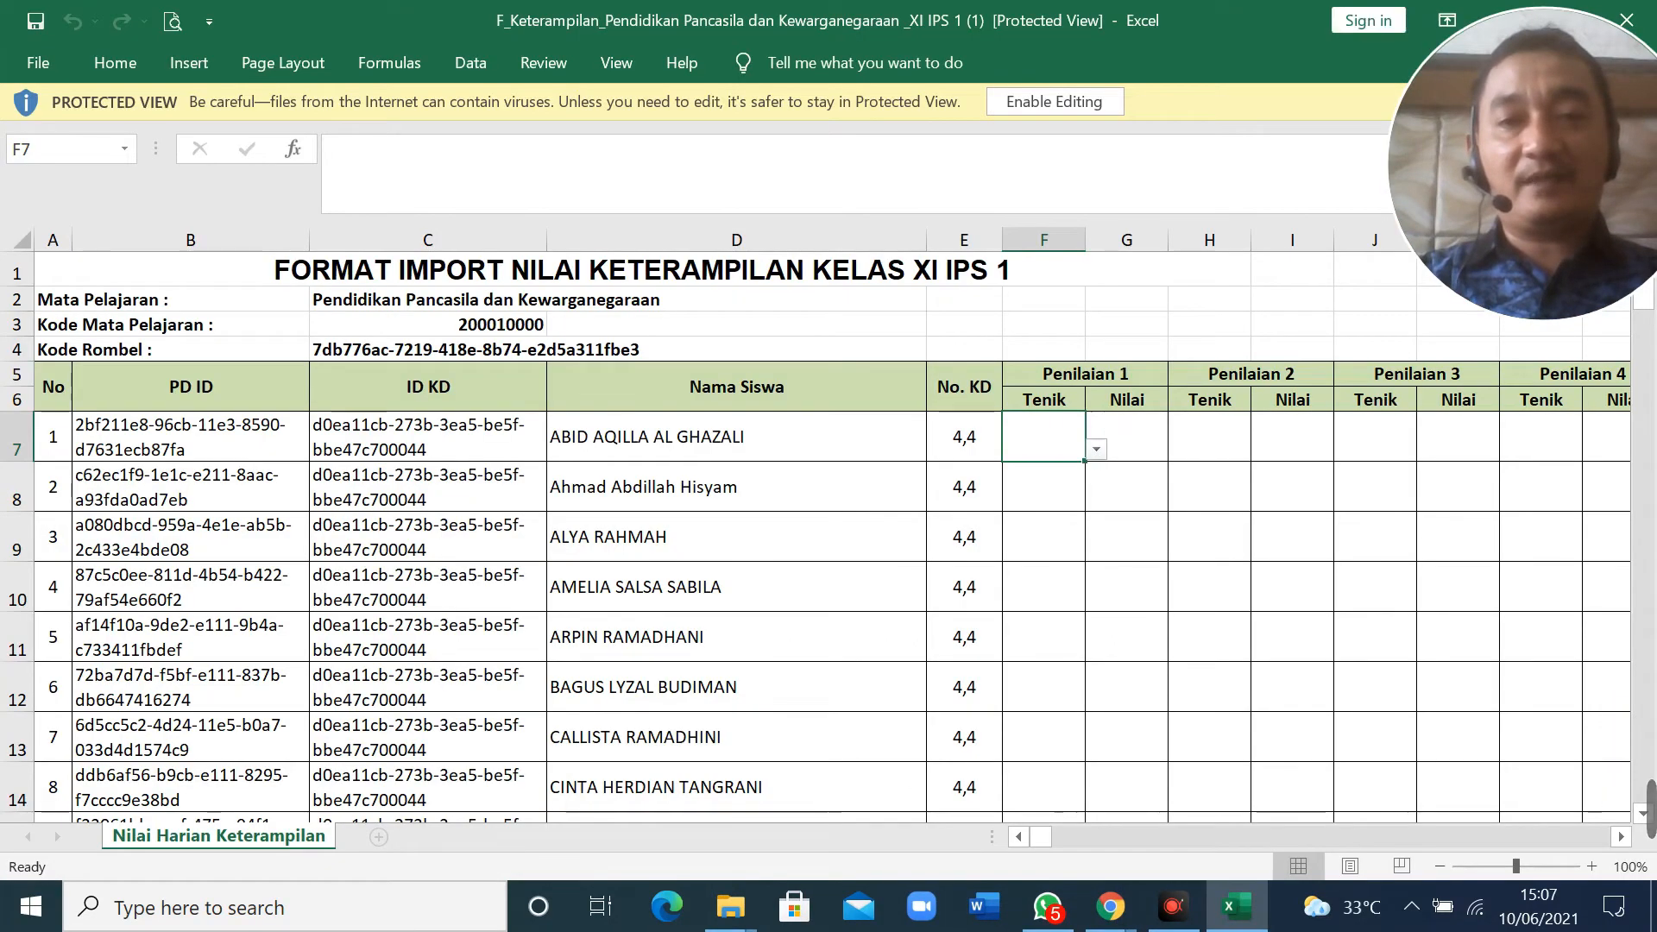
pyautogui.click(1072, 101)
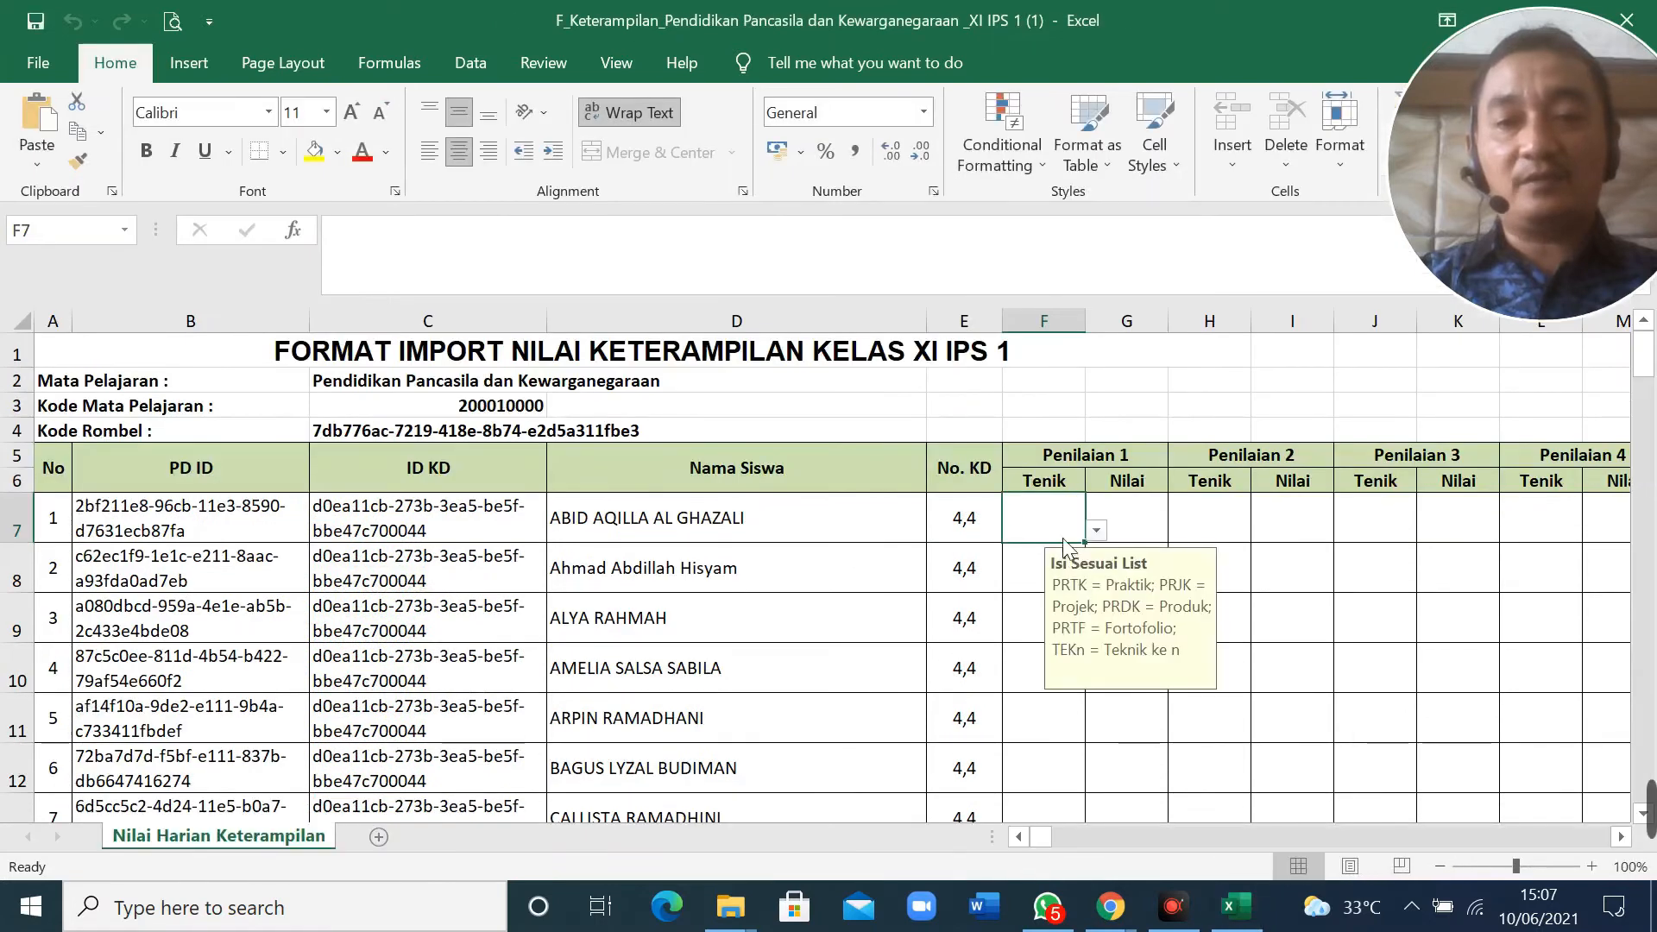
# - Check the technique options offered for Penilaian 1 in F7, and close the skill score workbook, dismissing the licence notice
pyautogui.click(1095, 531)
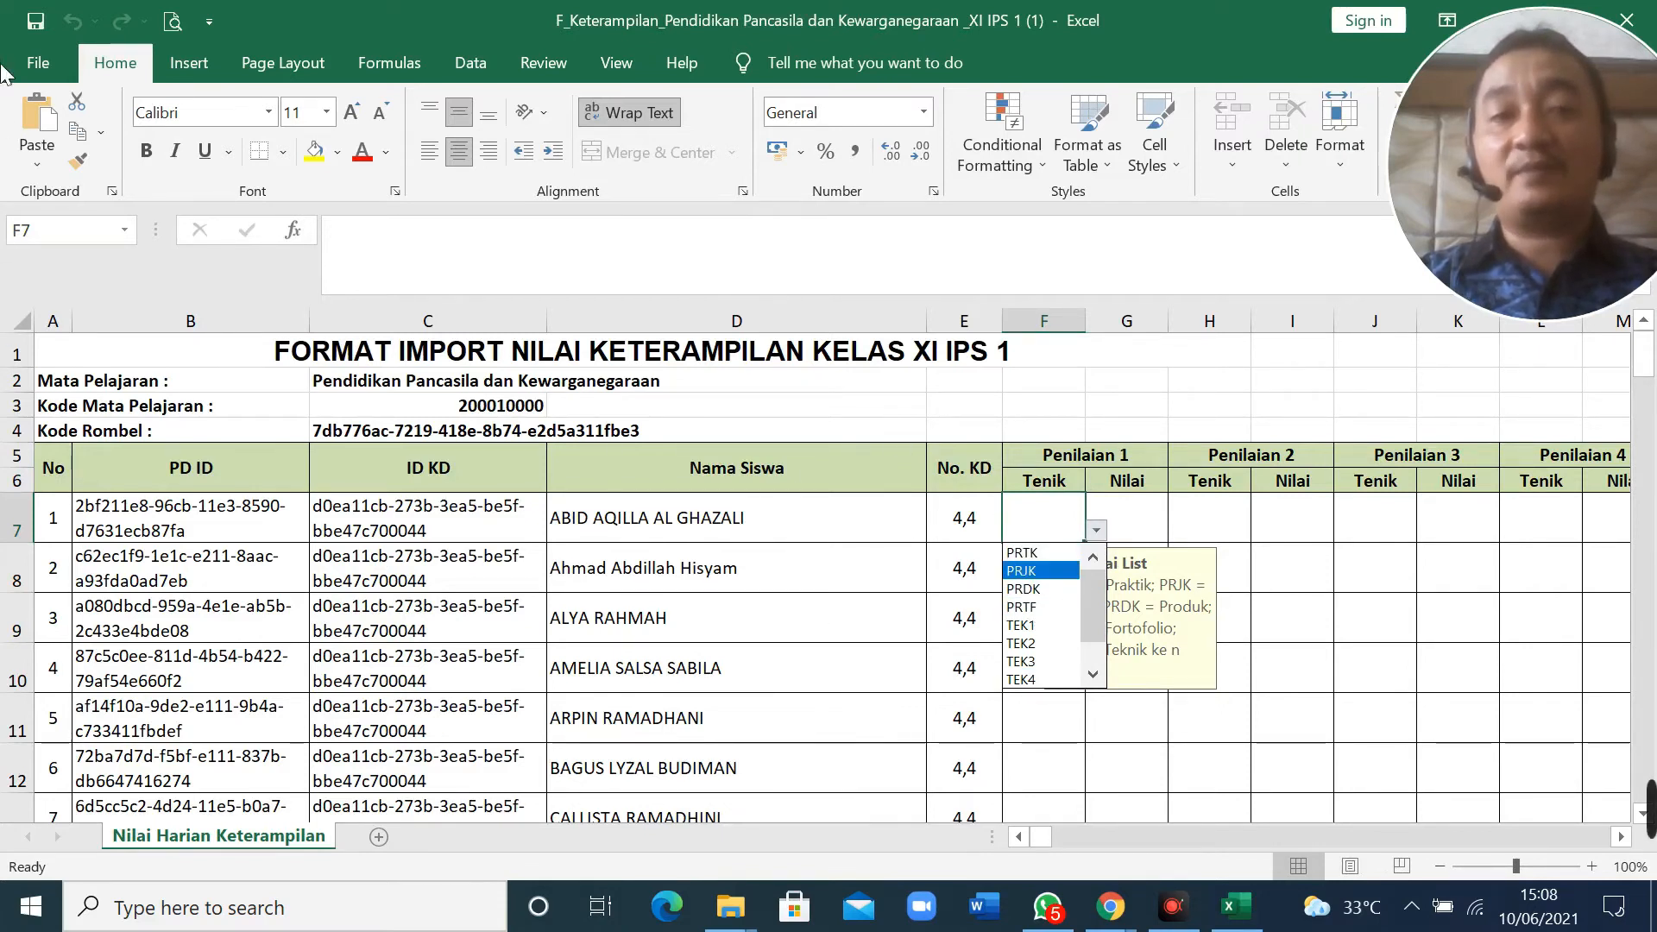
pyautogui.click(1630, 21)
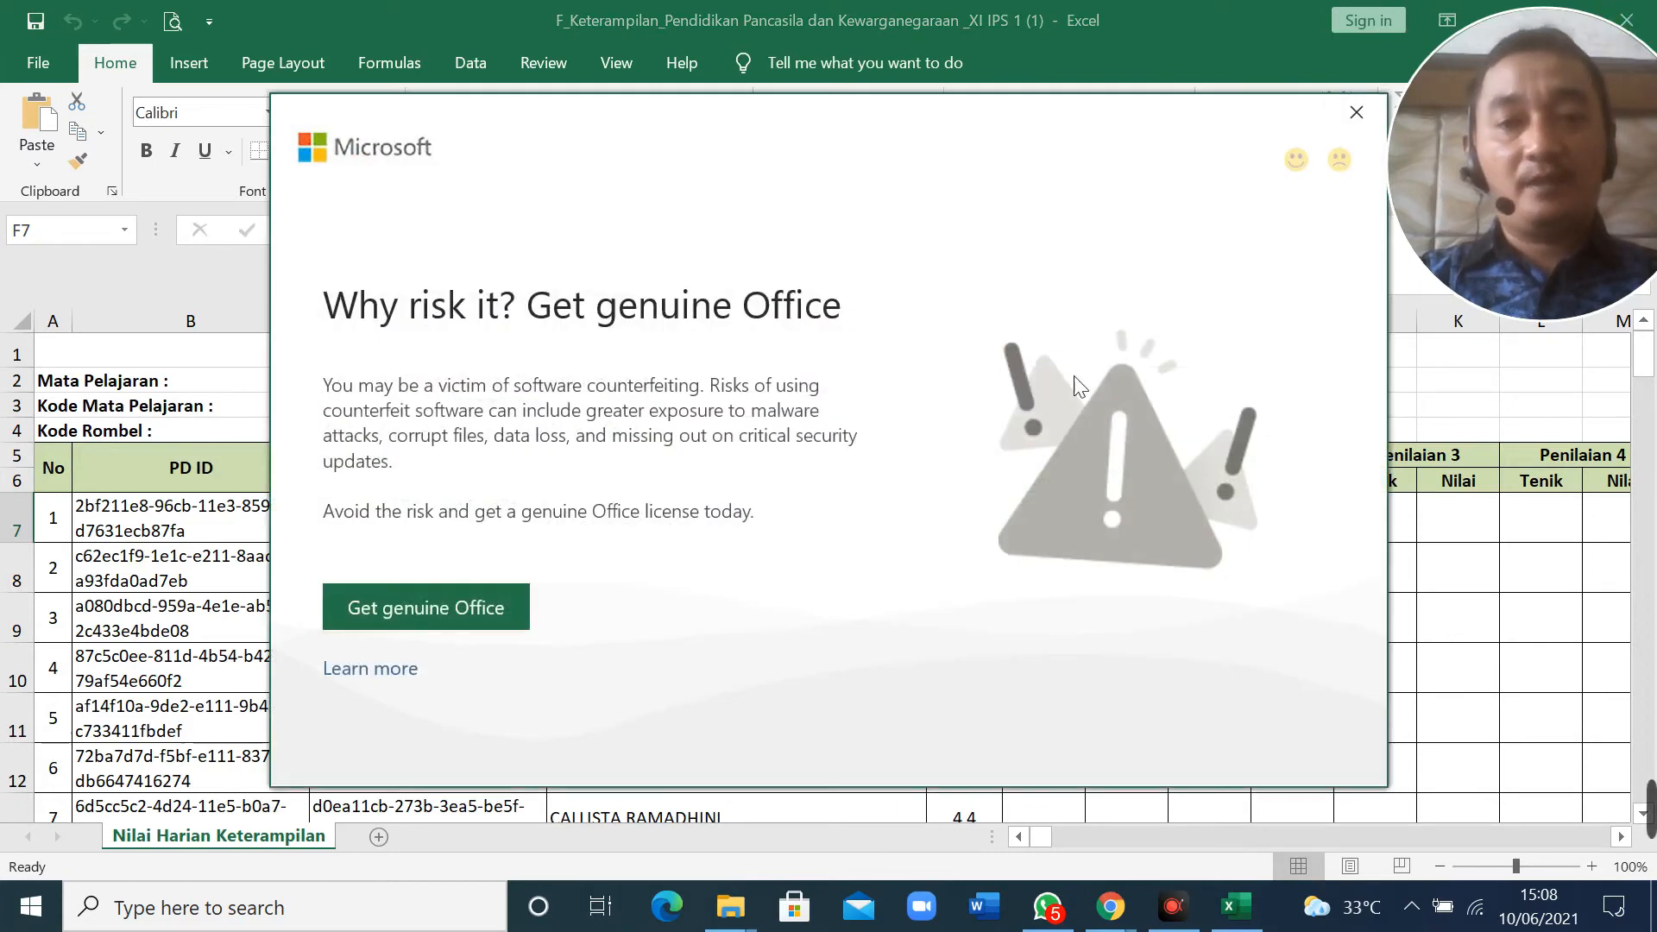
pyautogui.click(1357, 112)
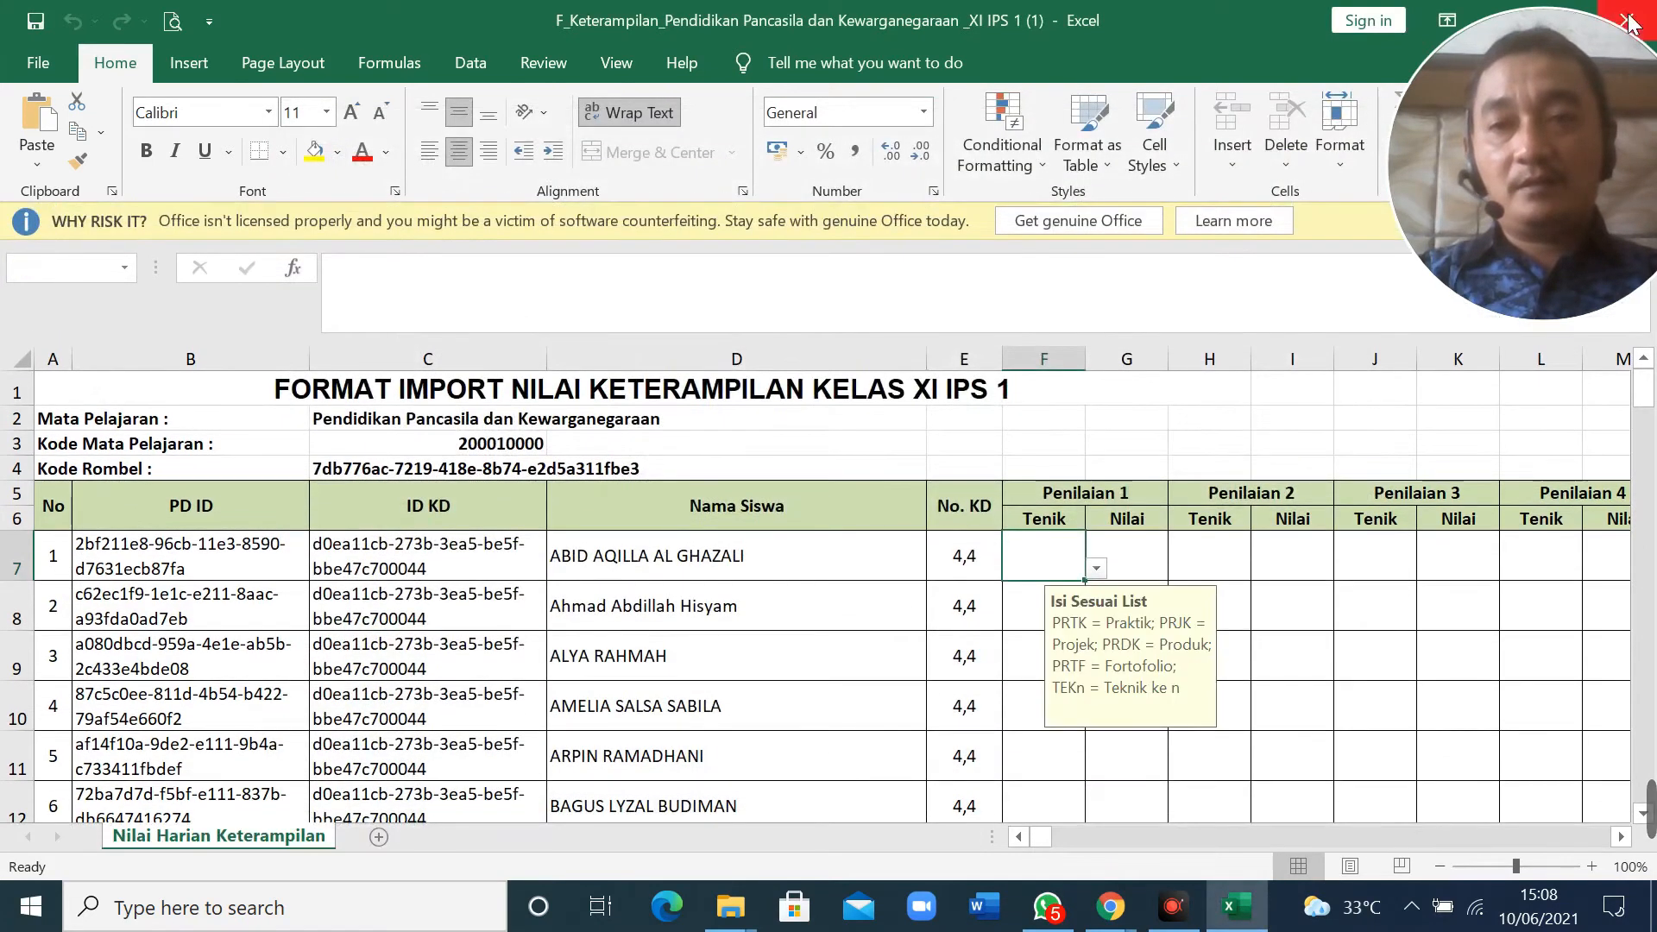
pyautogui.click(829, 496)
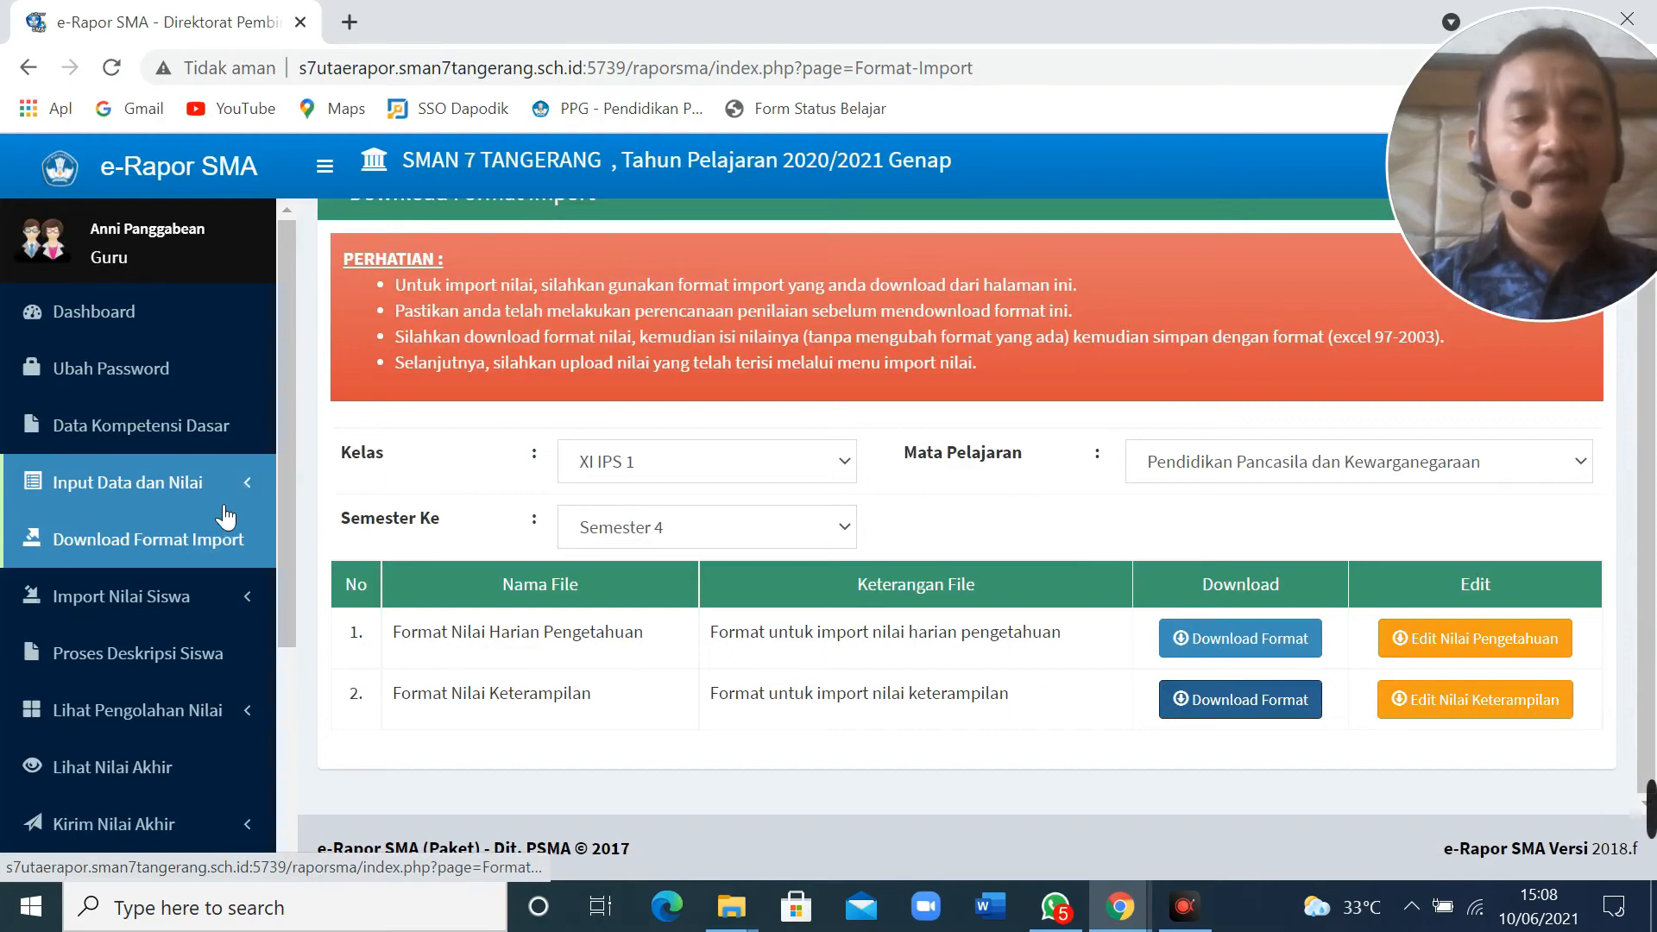
# - Open the Import Nilai Pengetahuan page and browse the upload folder for a score file, cancelling the selection
pyautogui.click(171, 609)
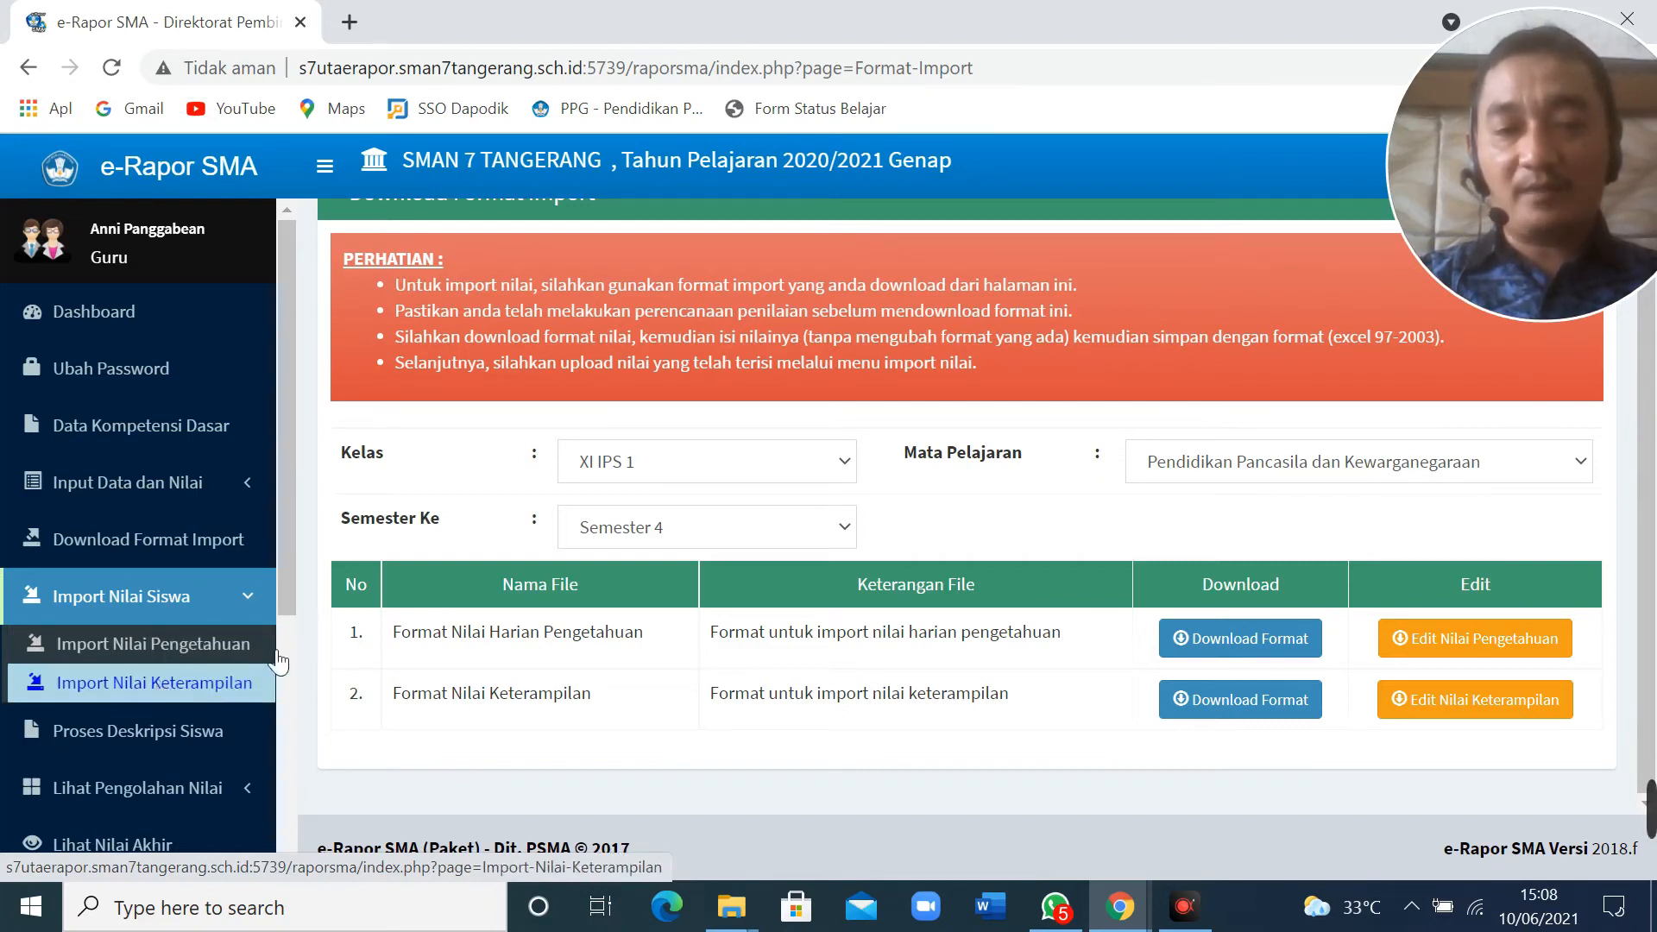
pyautogui.click(179, 655)
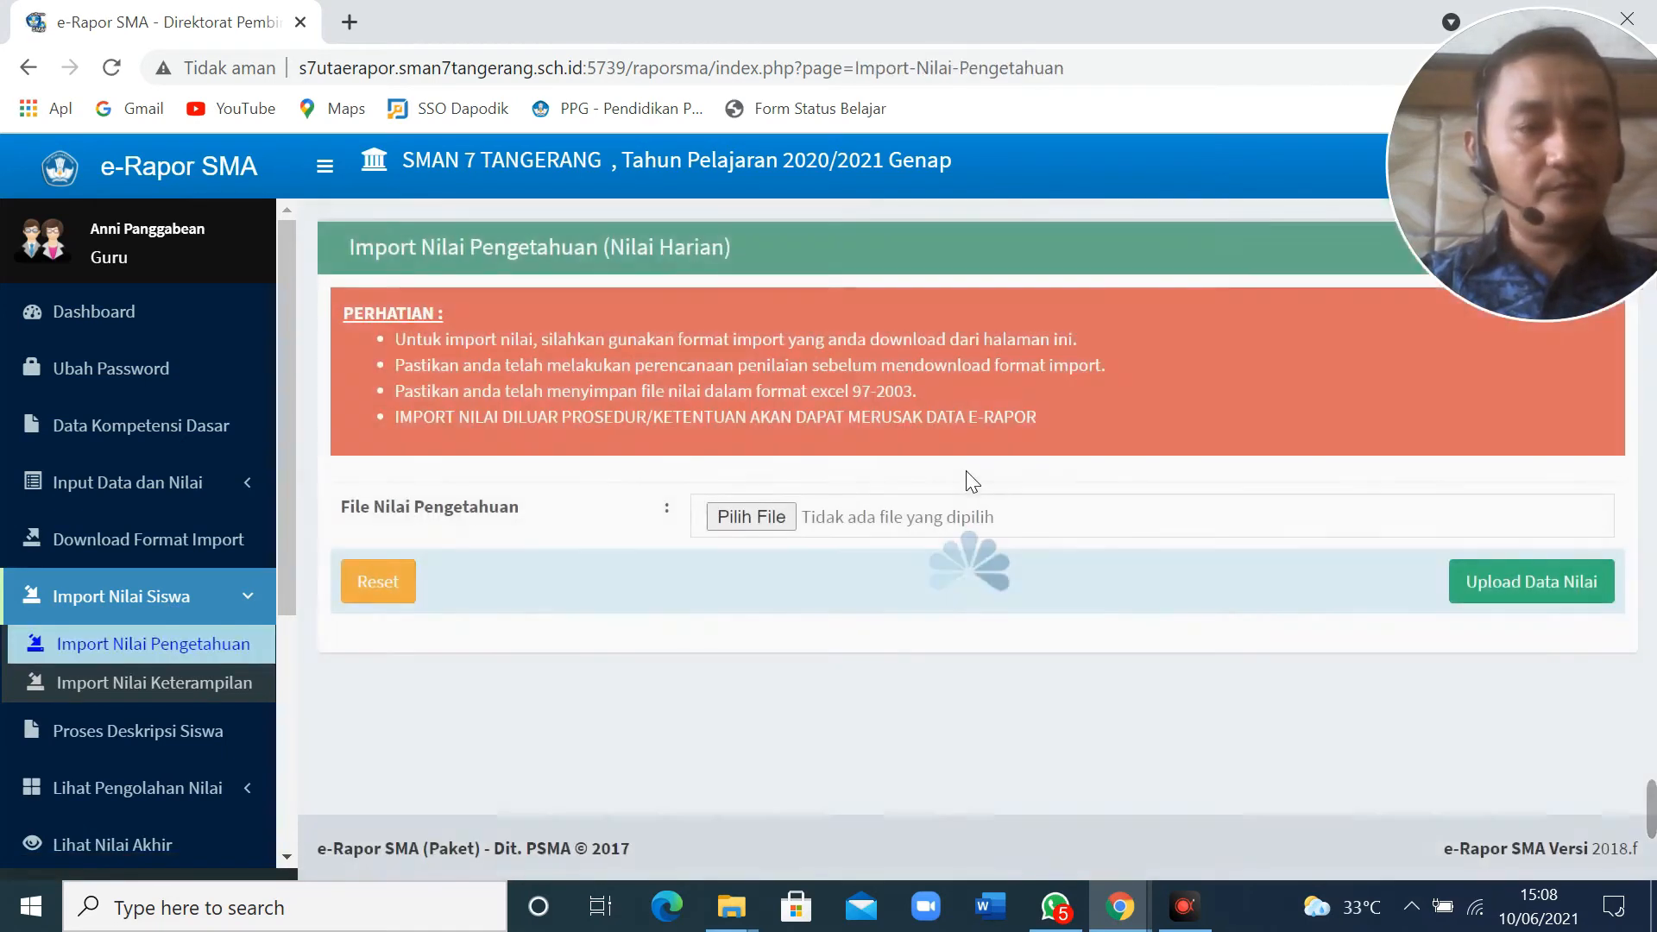
pyautogui.click(769, 518)
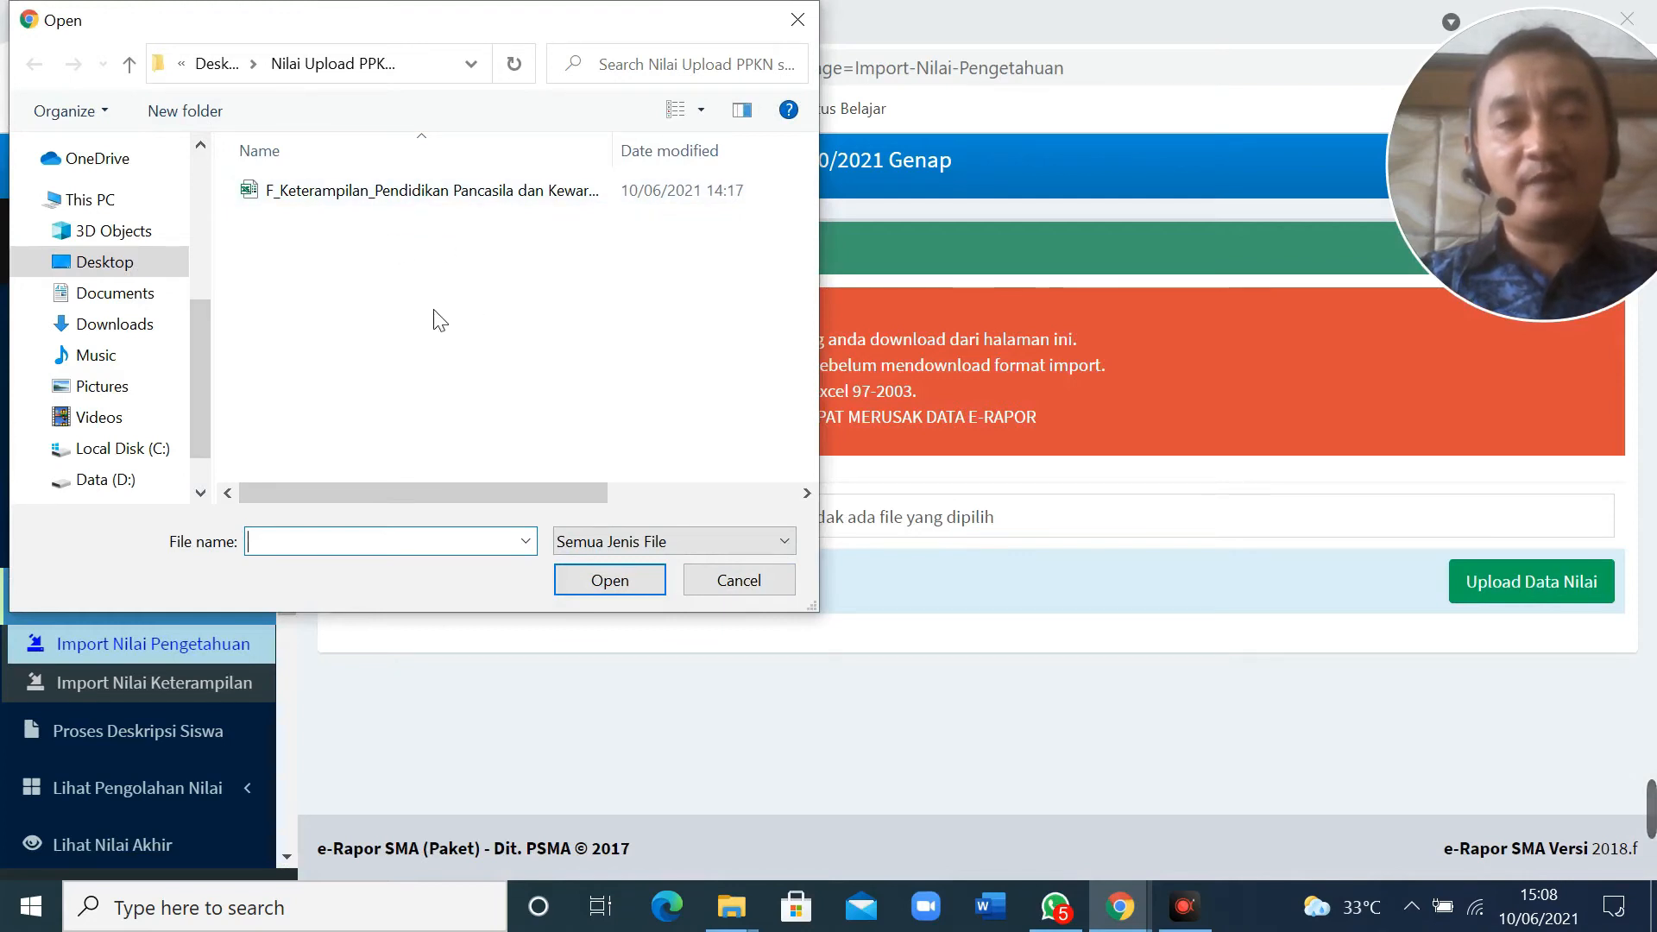
pyautogui.click(415, 194)
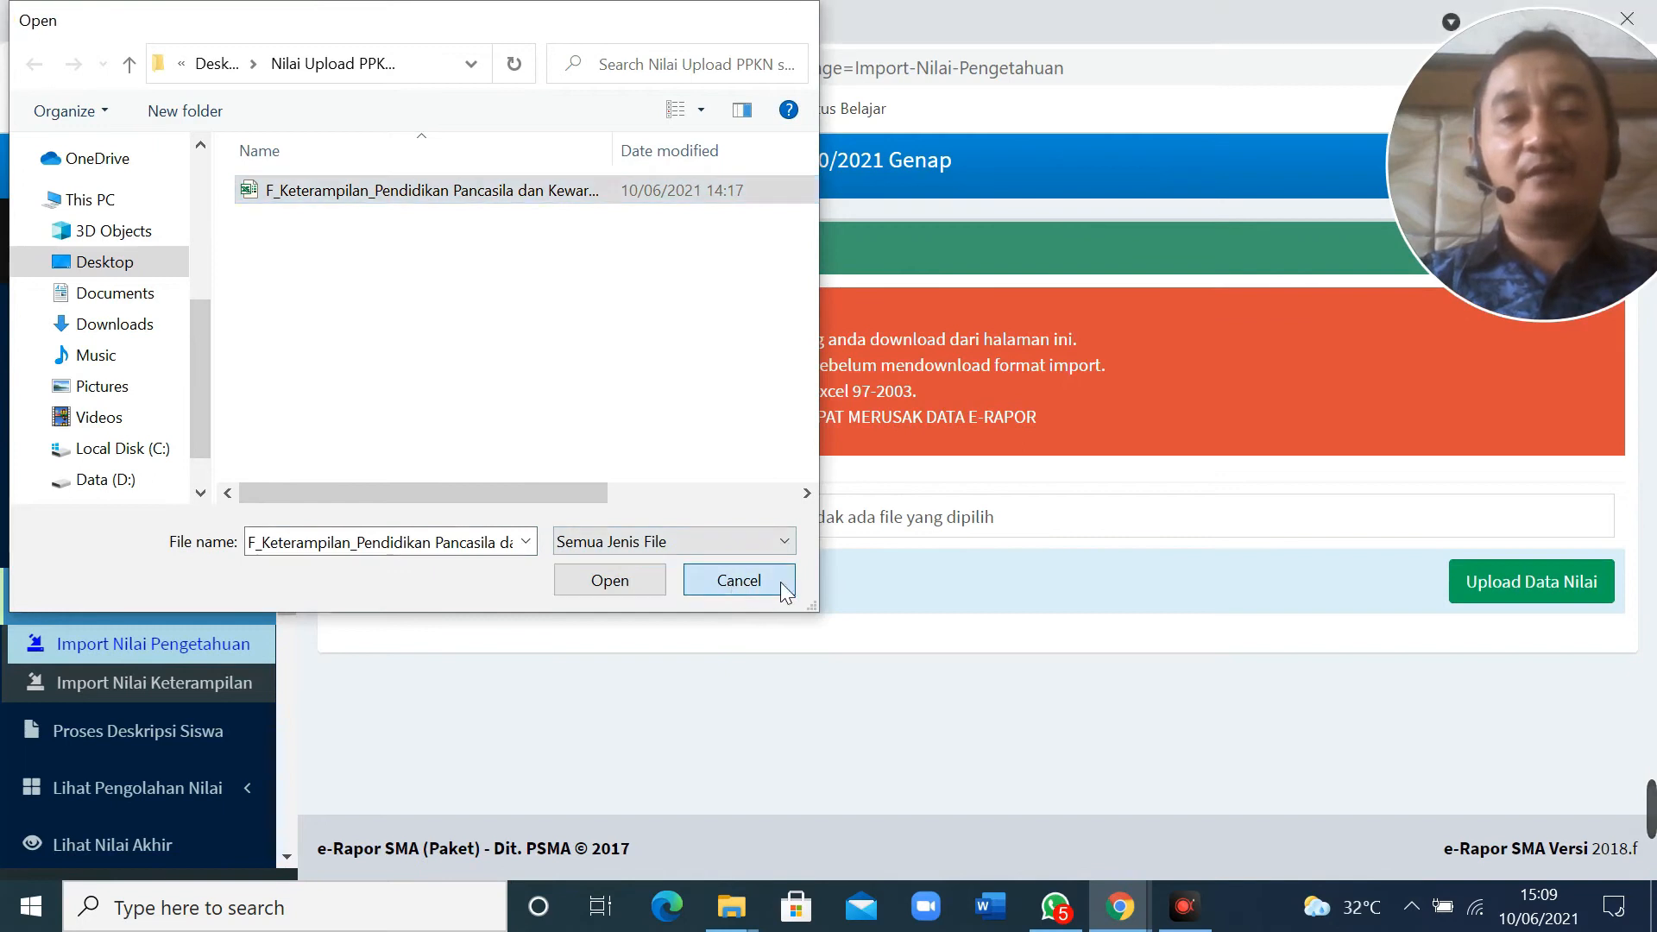
pyautogui.click(780, 581)
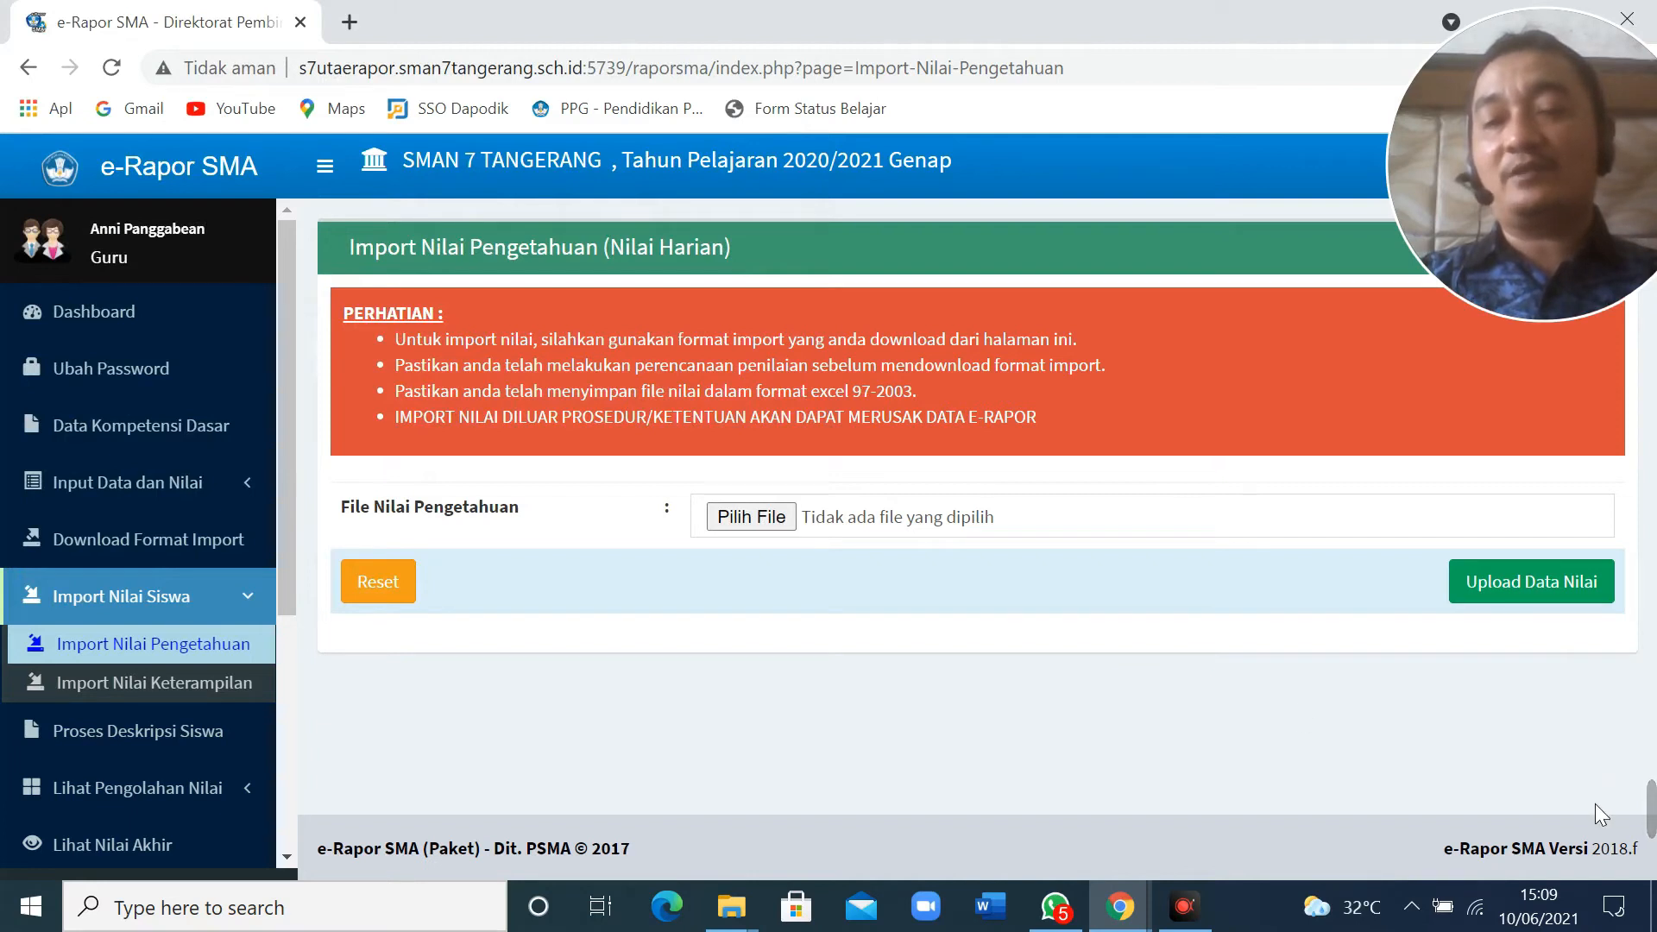
# - Display the spiritual attitude scores for class XI IPS 1, Pendidikan Pancasila dan Kewarganegaraan, Semester 4, and review the indicators and student ratings
pyautogui.moveTo(1650, 825)
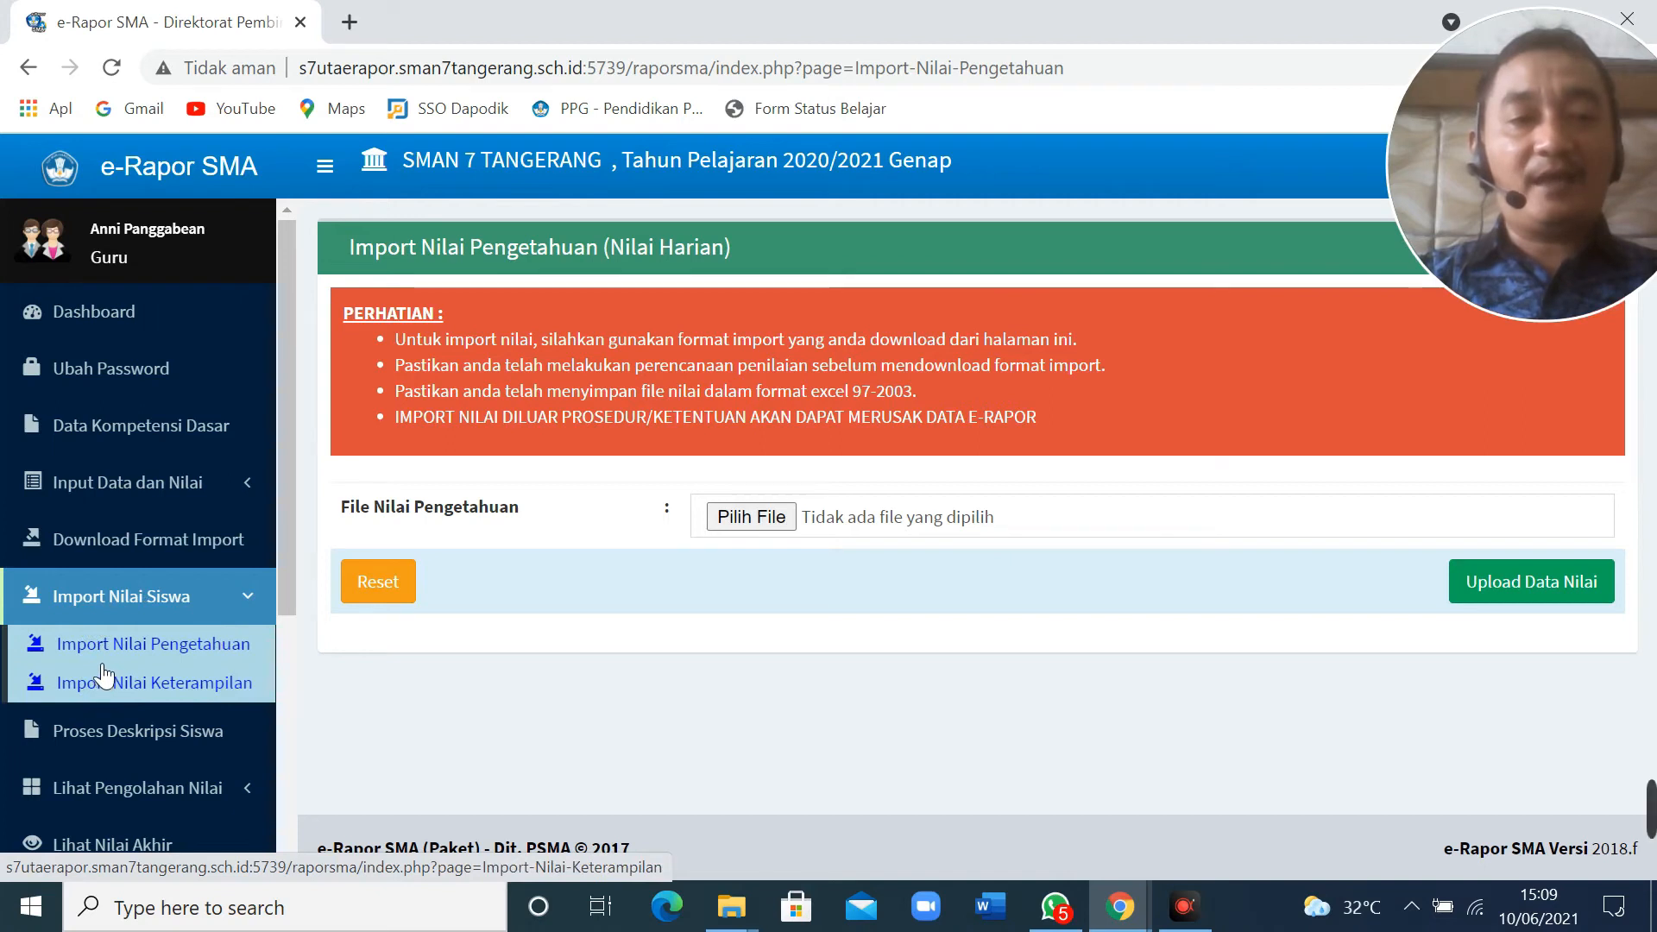
pyautogui.click(190, 499)
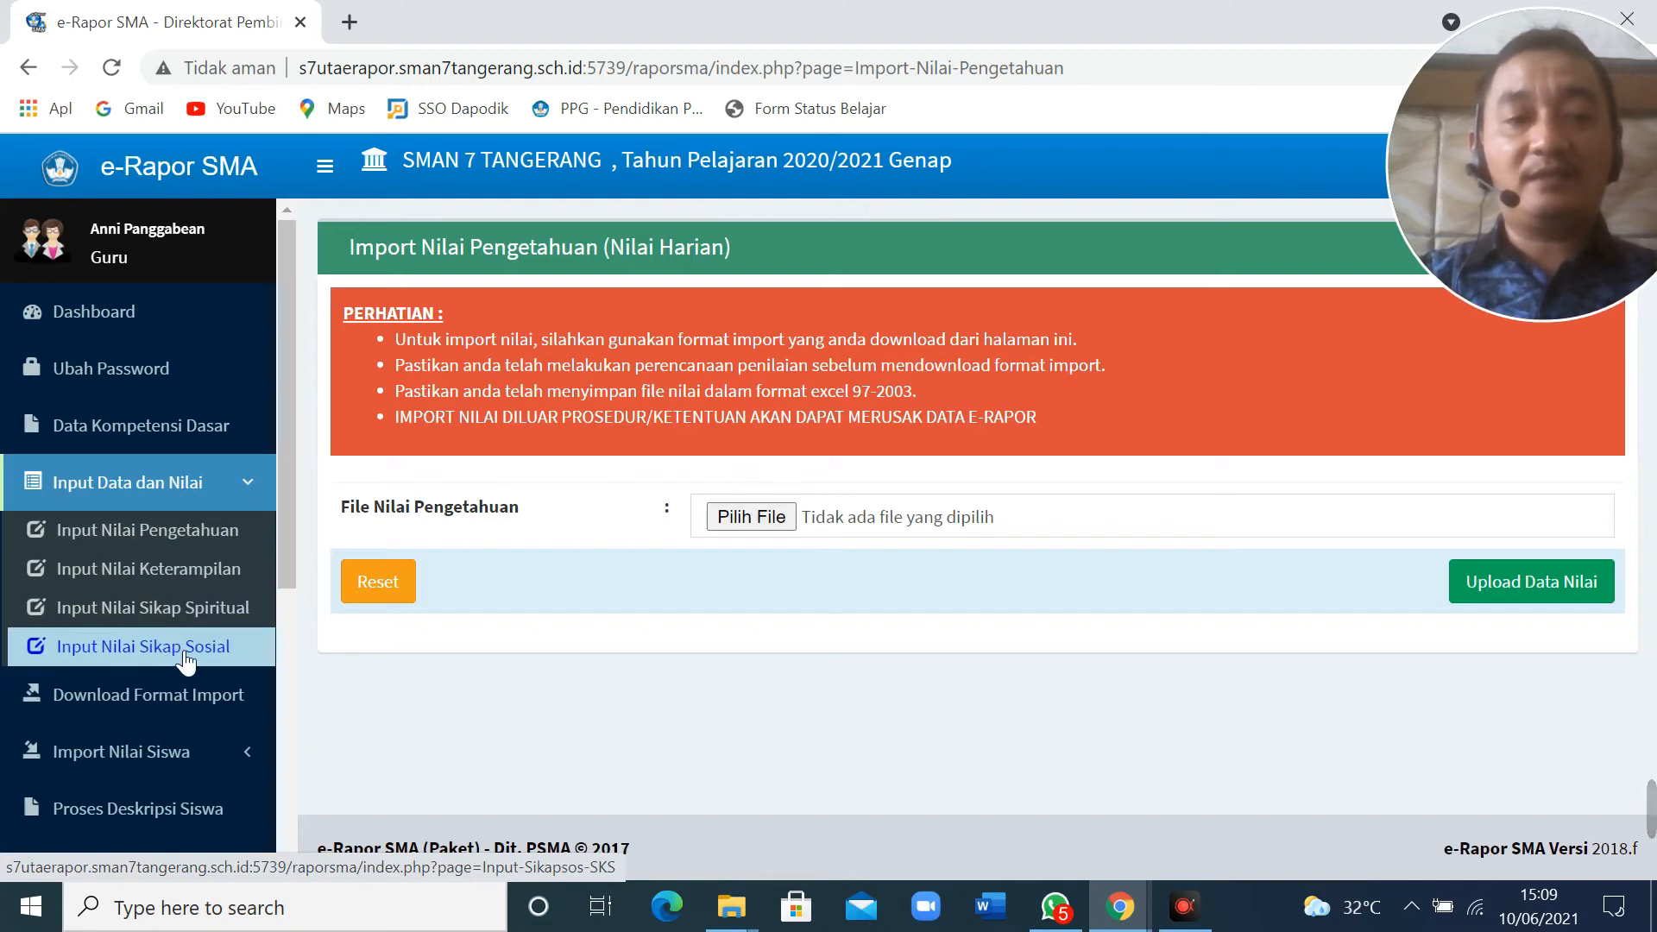
pyautogui.click(201, 616)
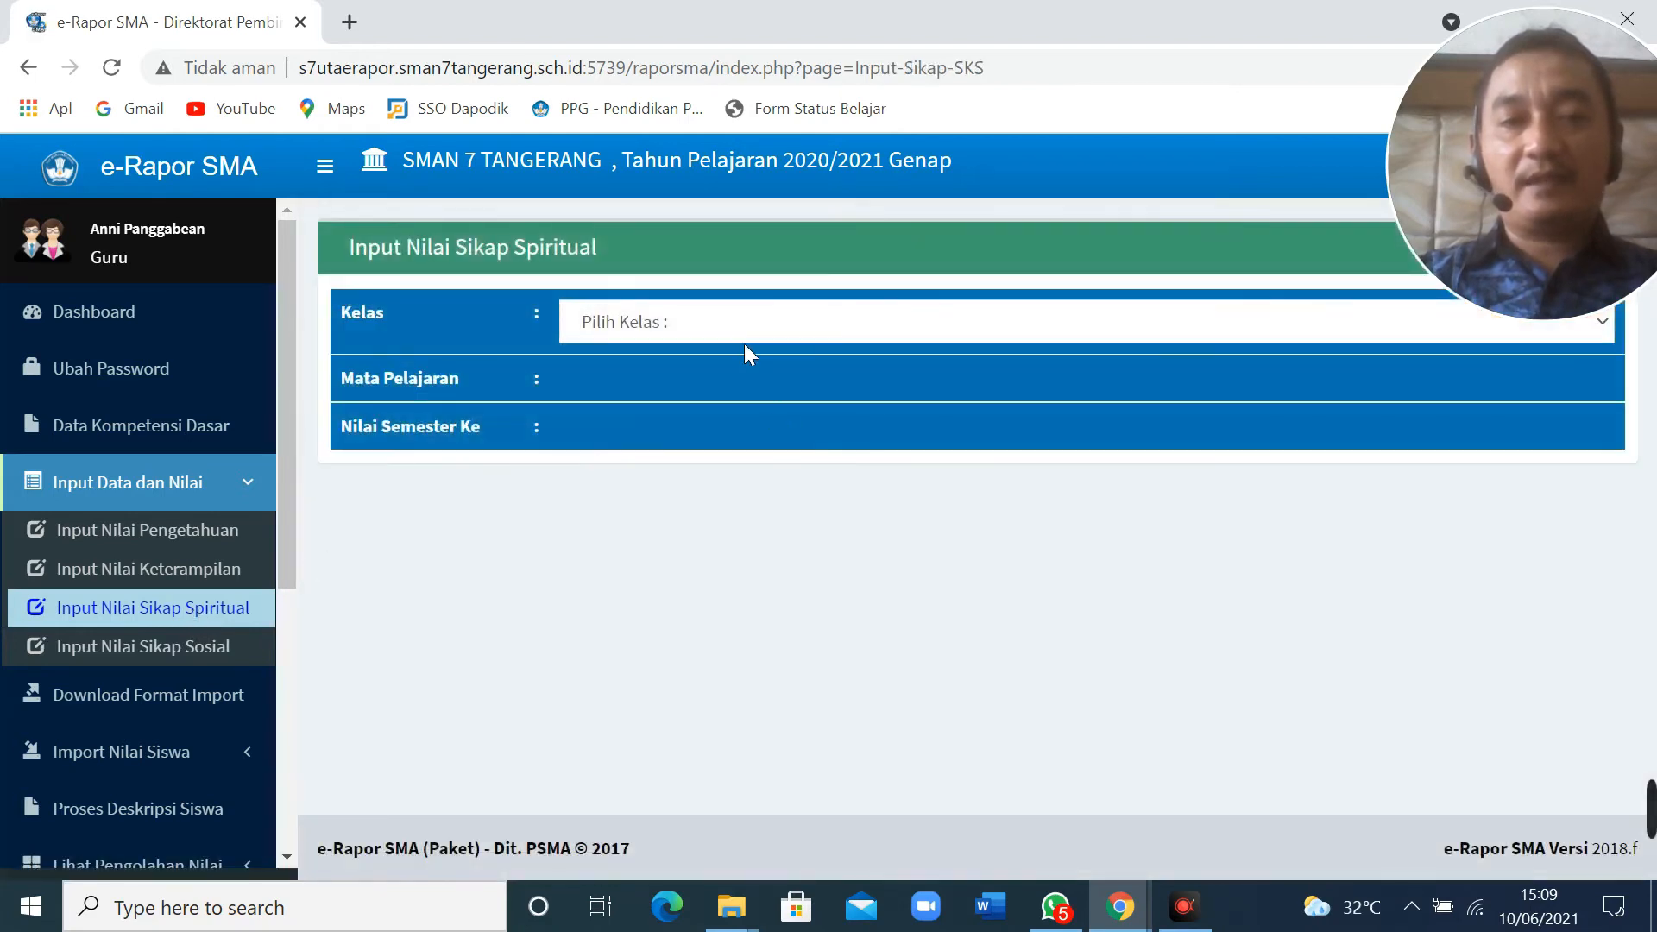
pyautogui.click(732, 327)
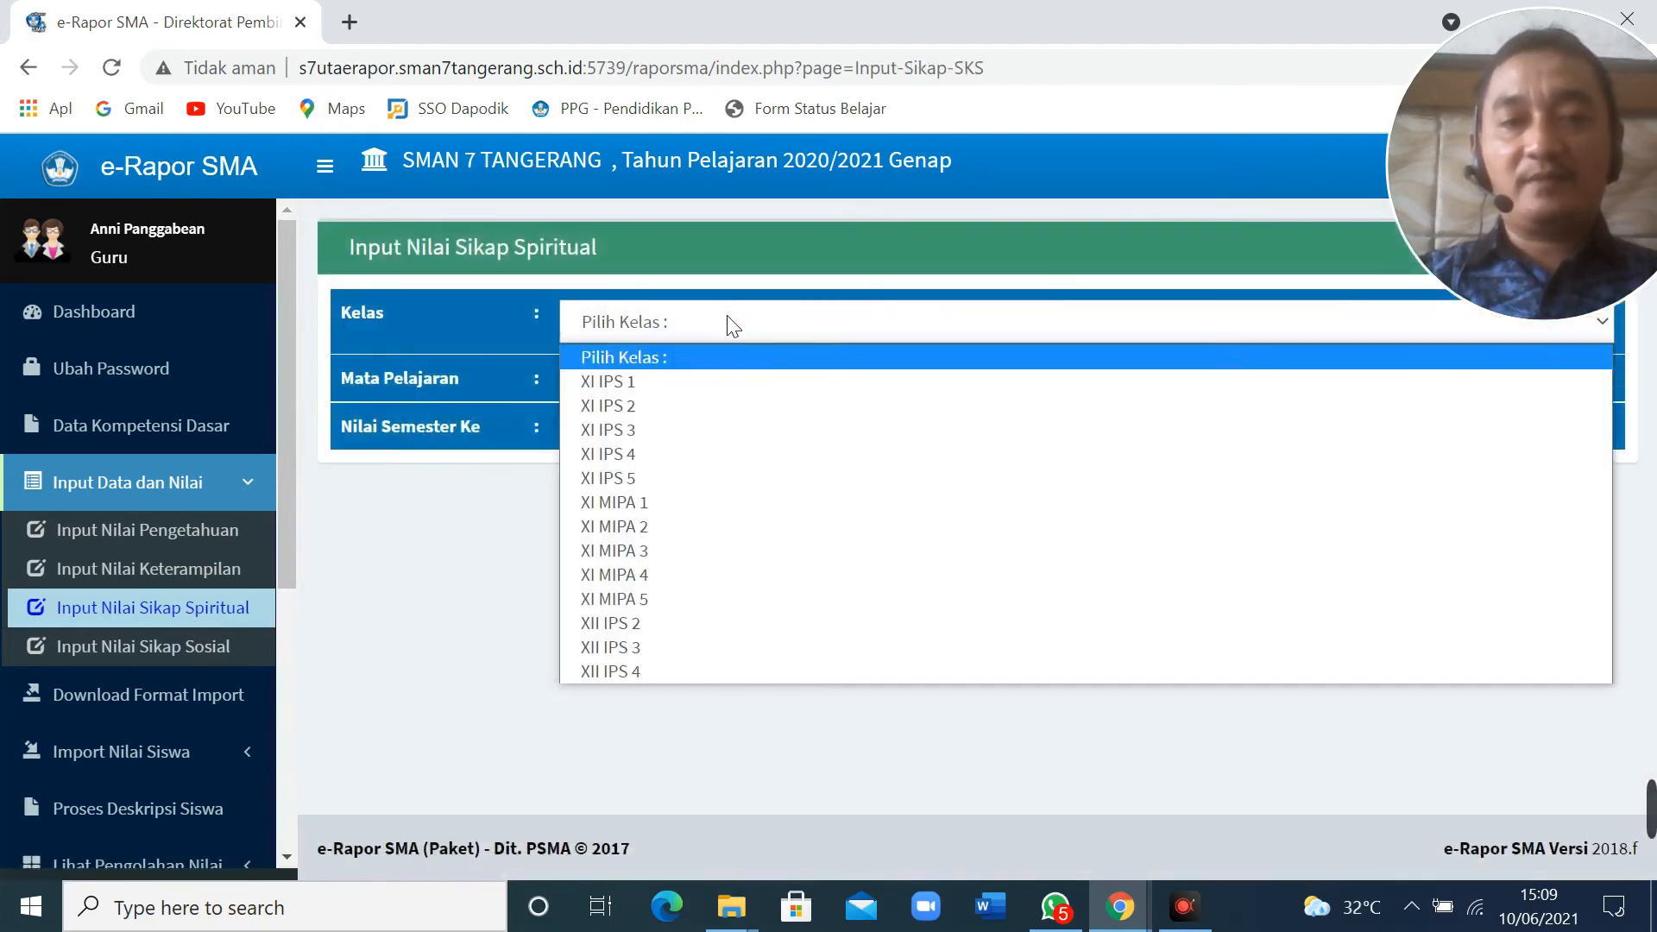
pyautogui.click(677, 377)
pyautogui.click(687, 388)
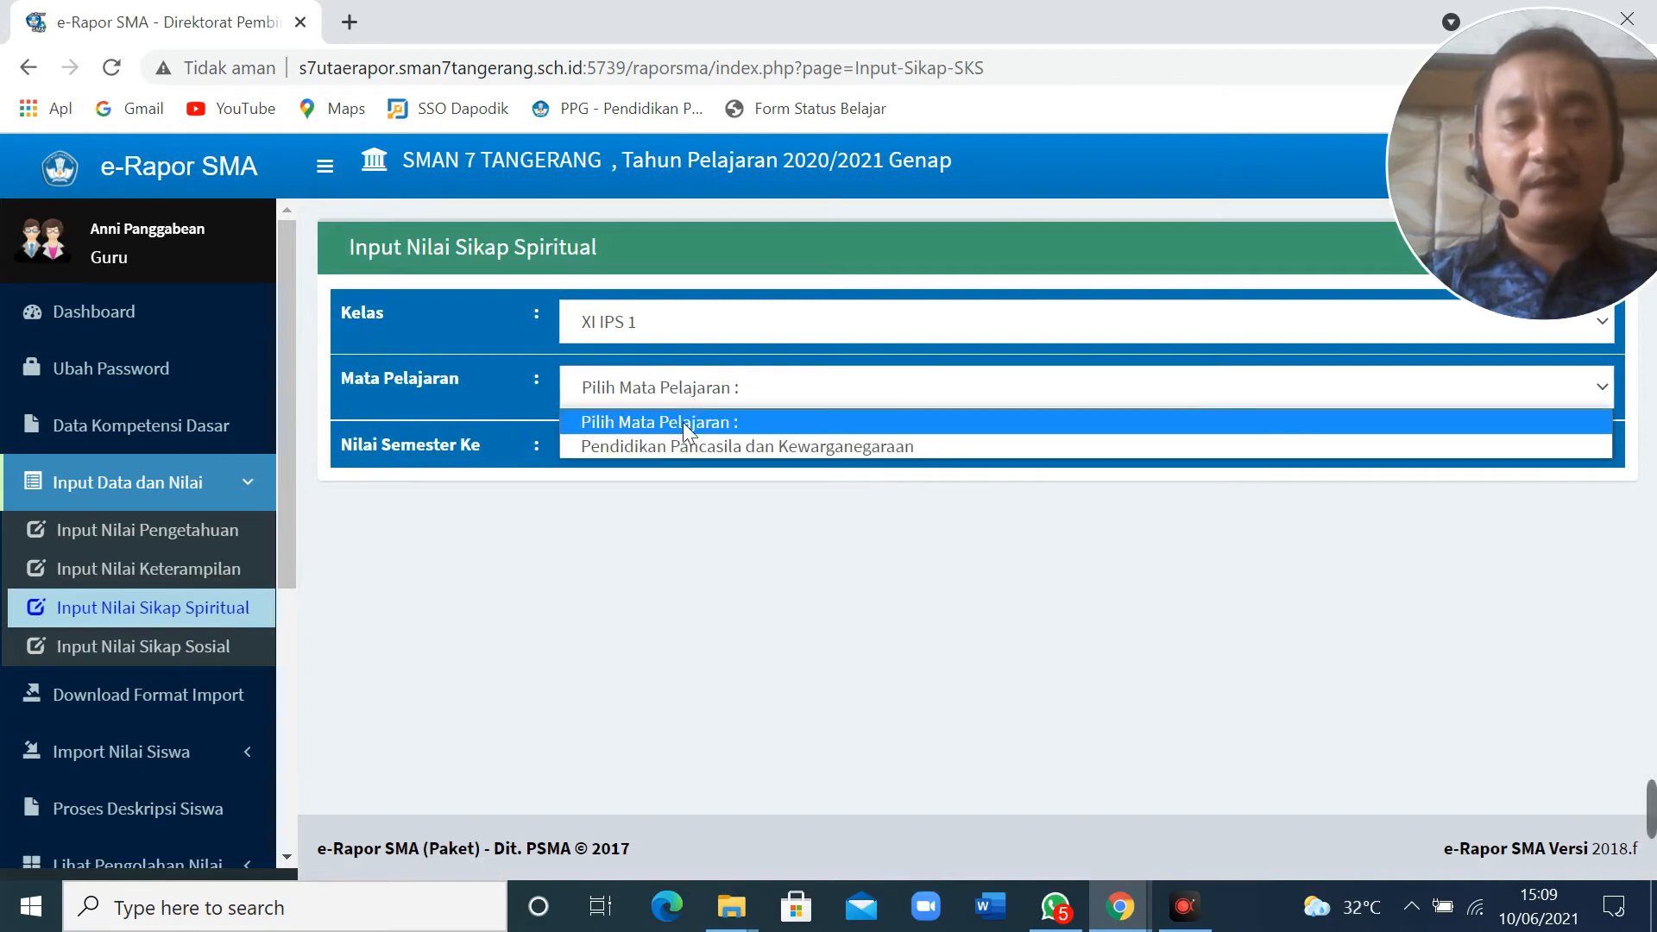
pyautogui.click(680, 443)
pyautogui.click(665, 459)
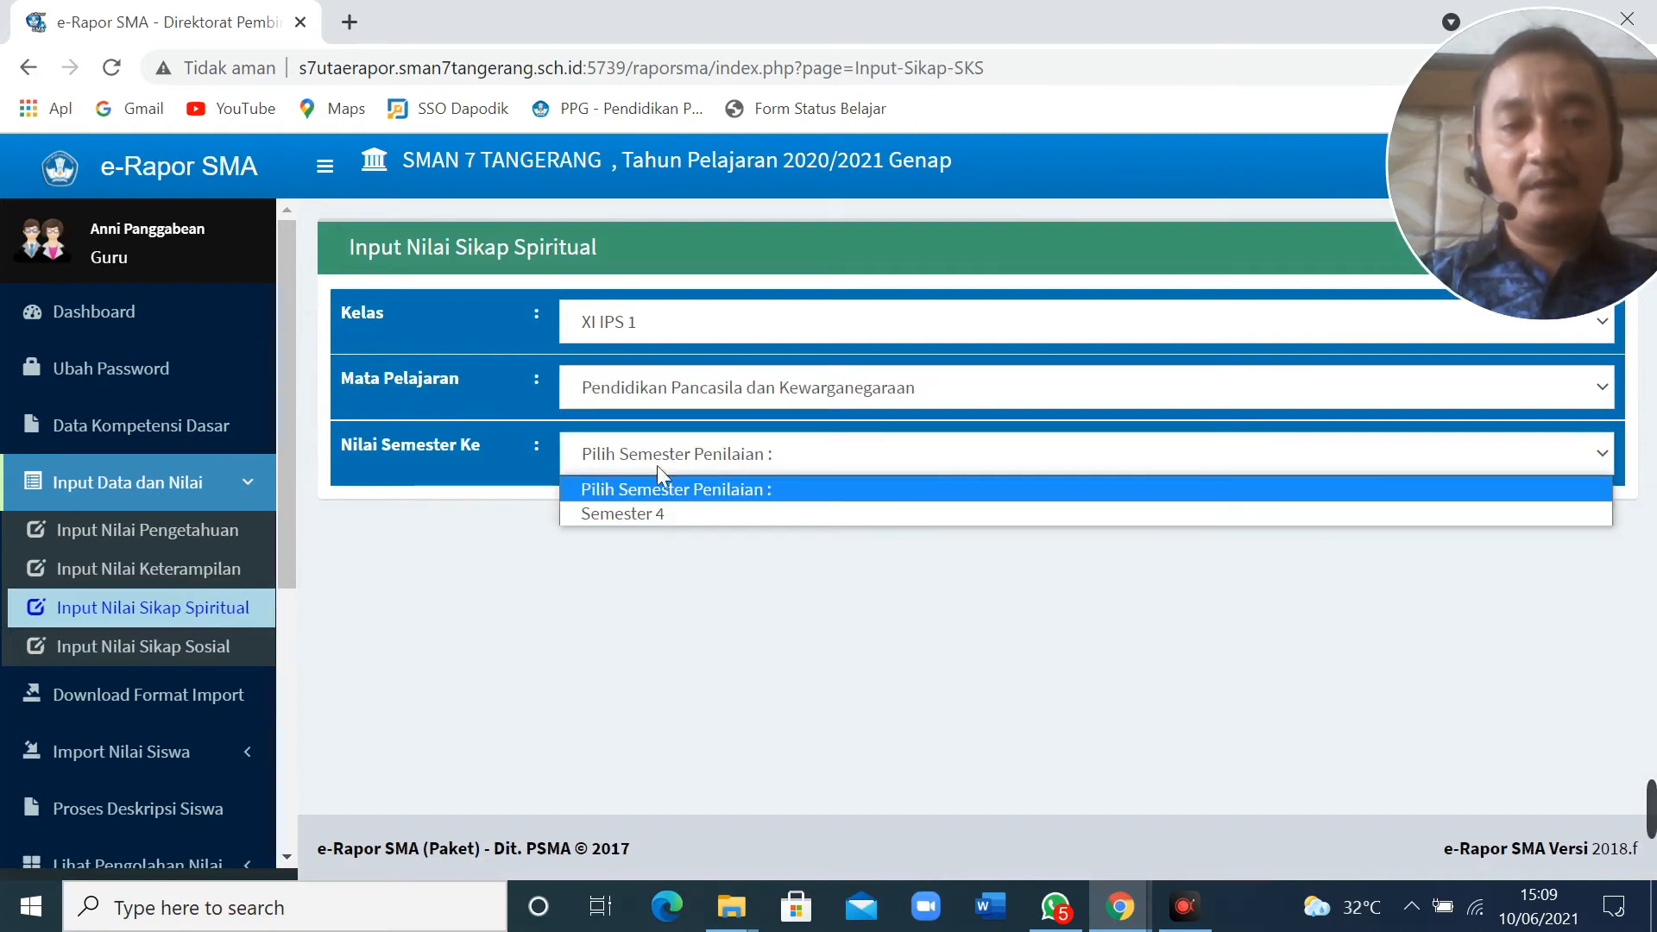
pyautogui.click(646, 511)
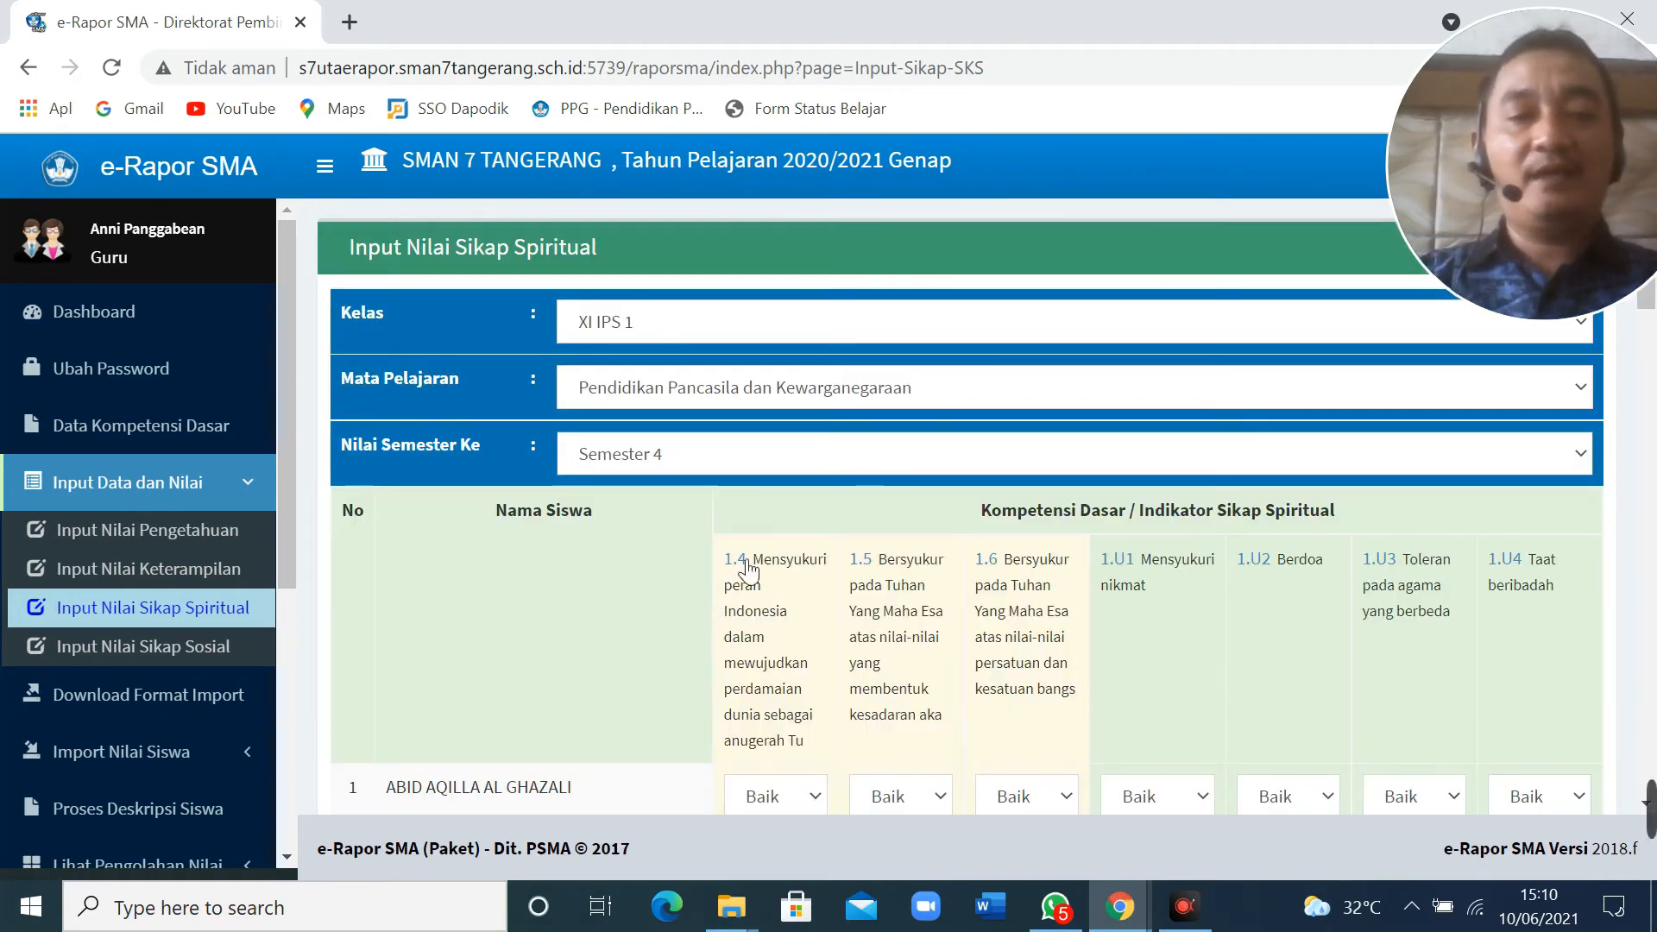
pyautogui.scroll(-5, 814, 531)
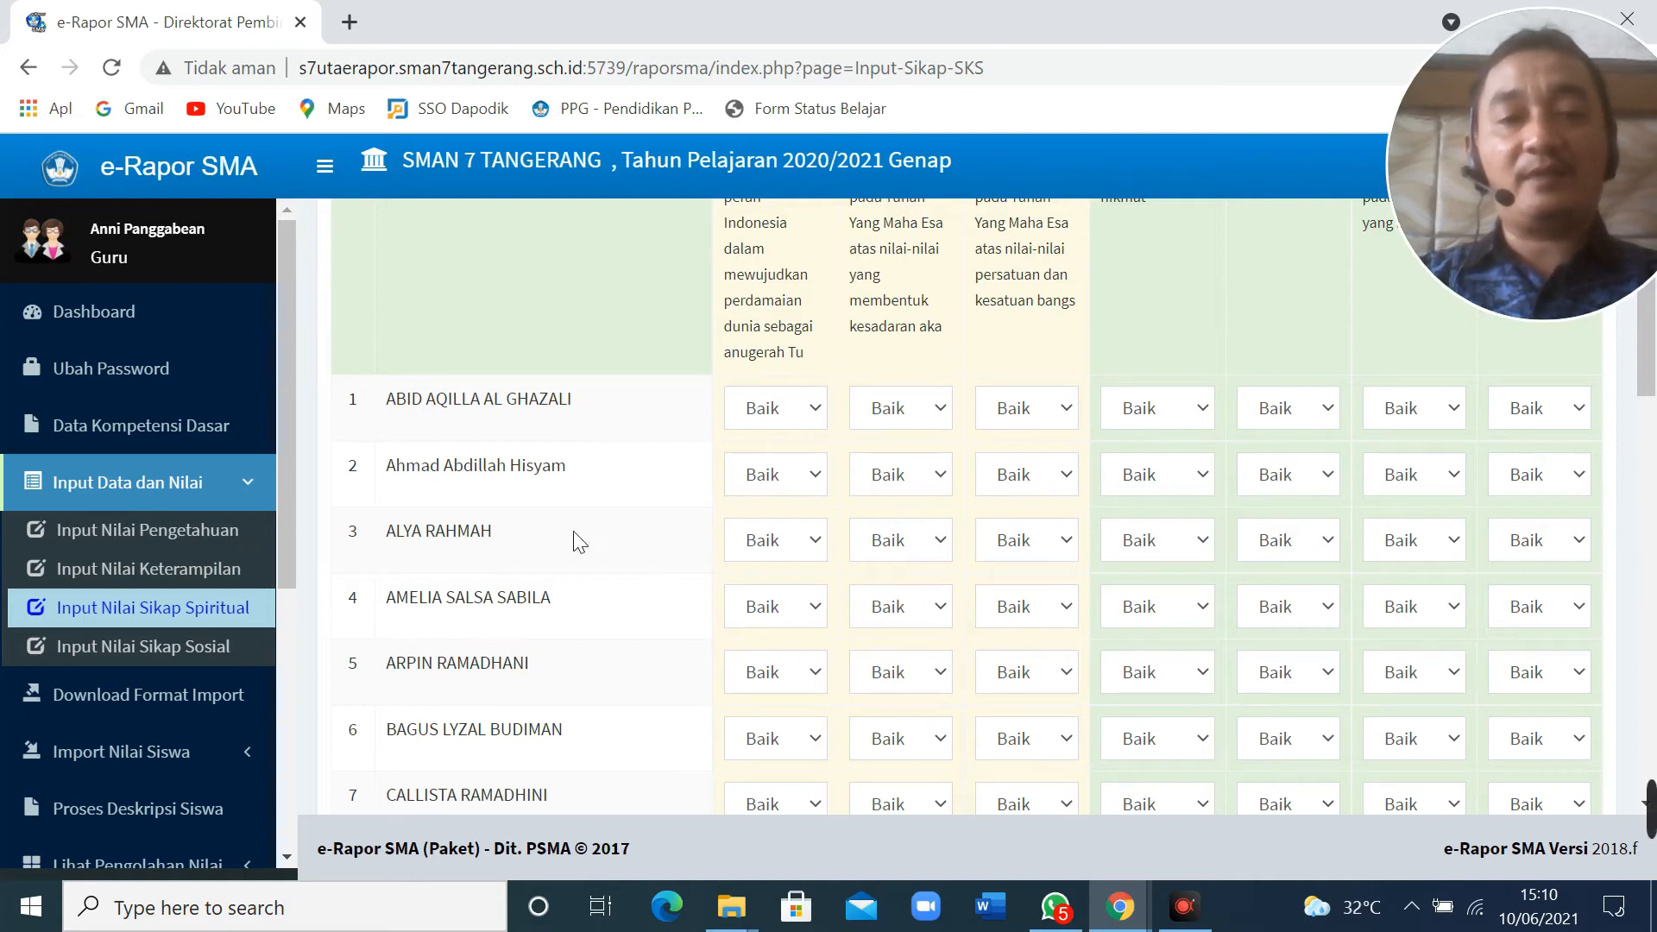
pyautogui.scroll(5, 671, 406)
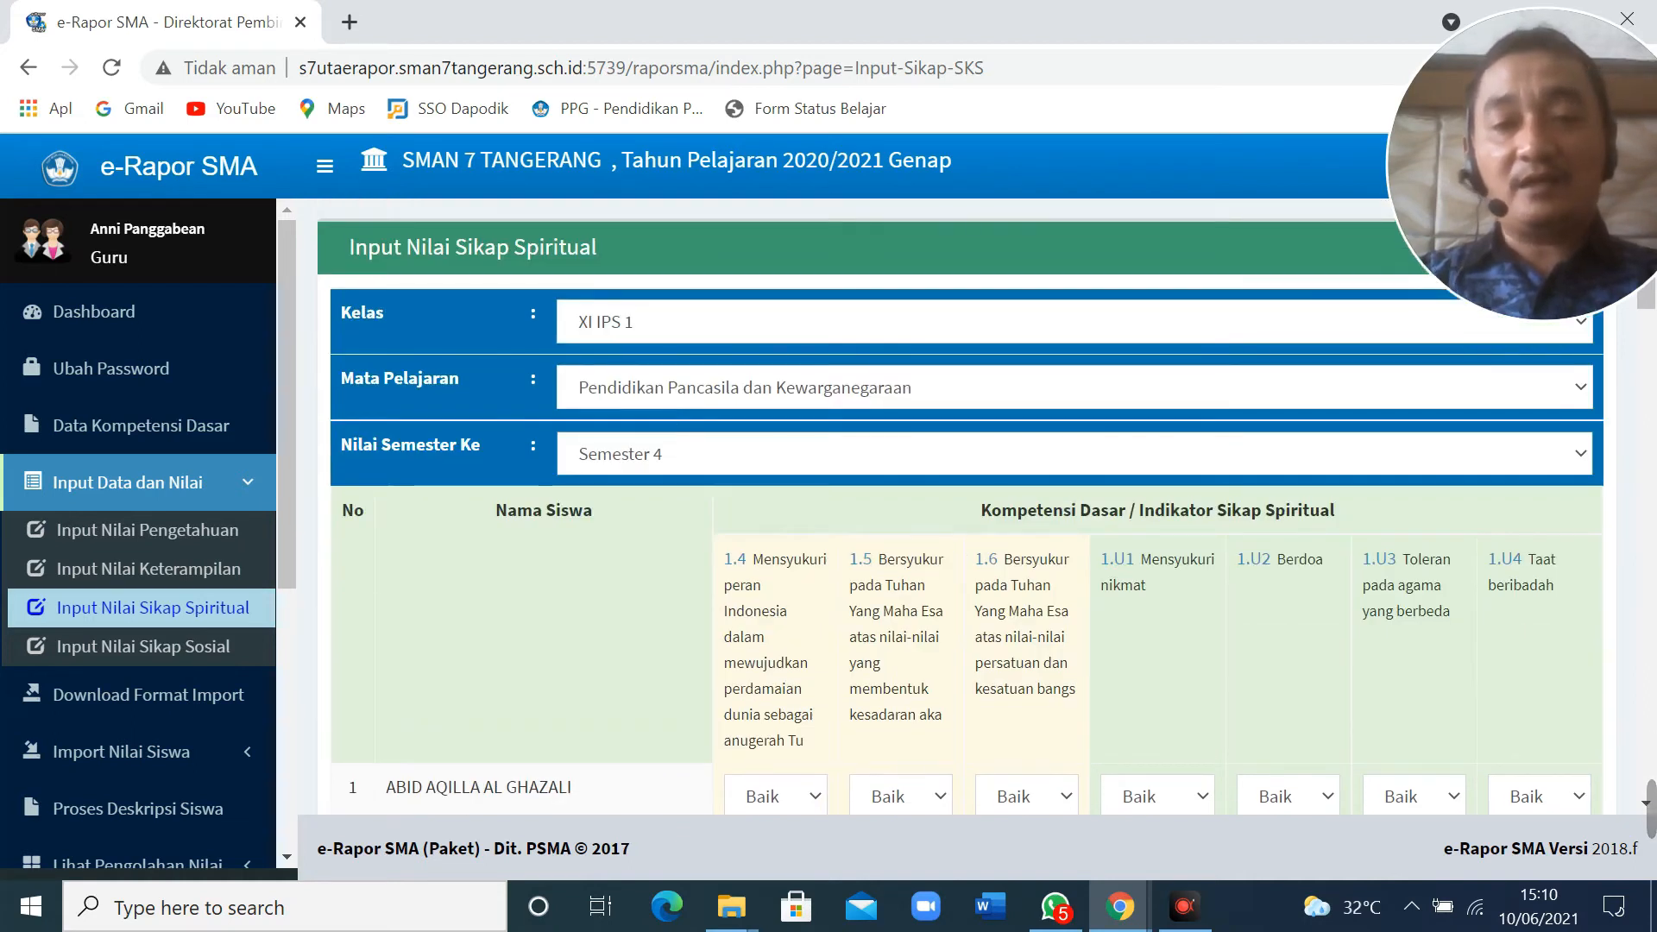
pyautogui.scroll(-2, 981, 623)
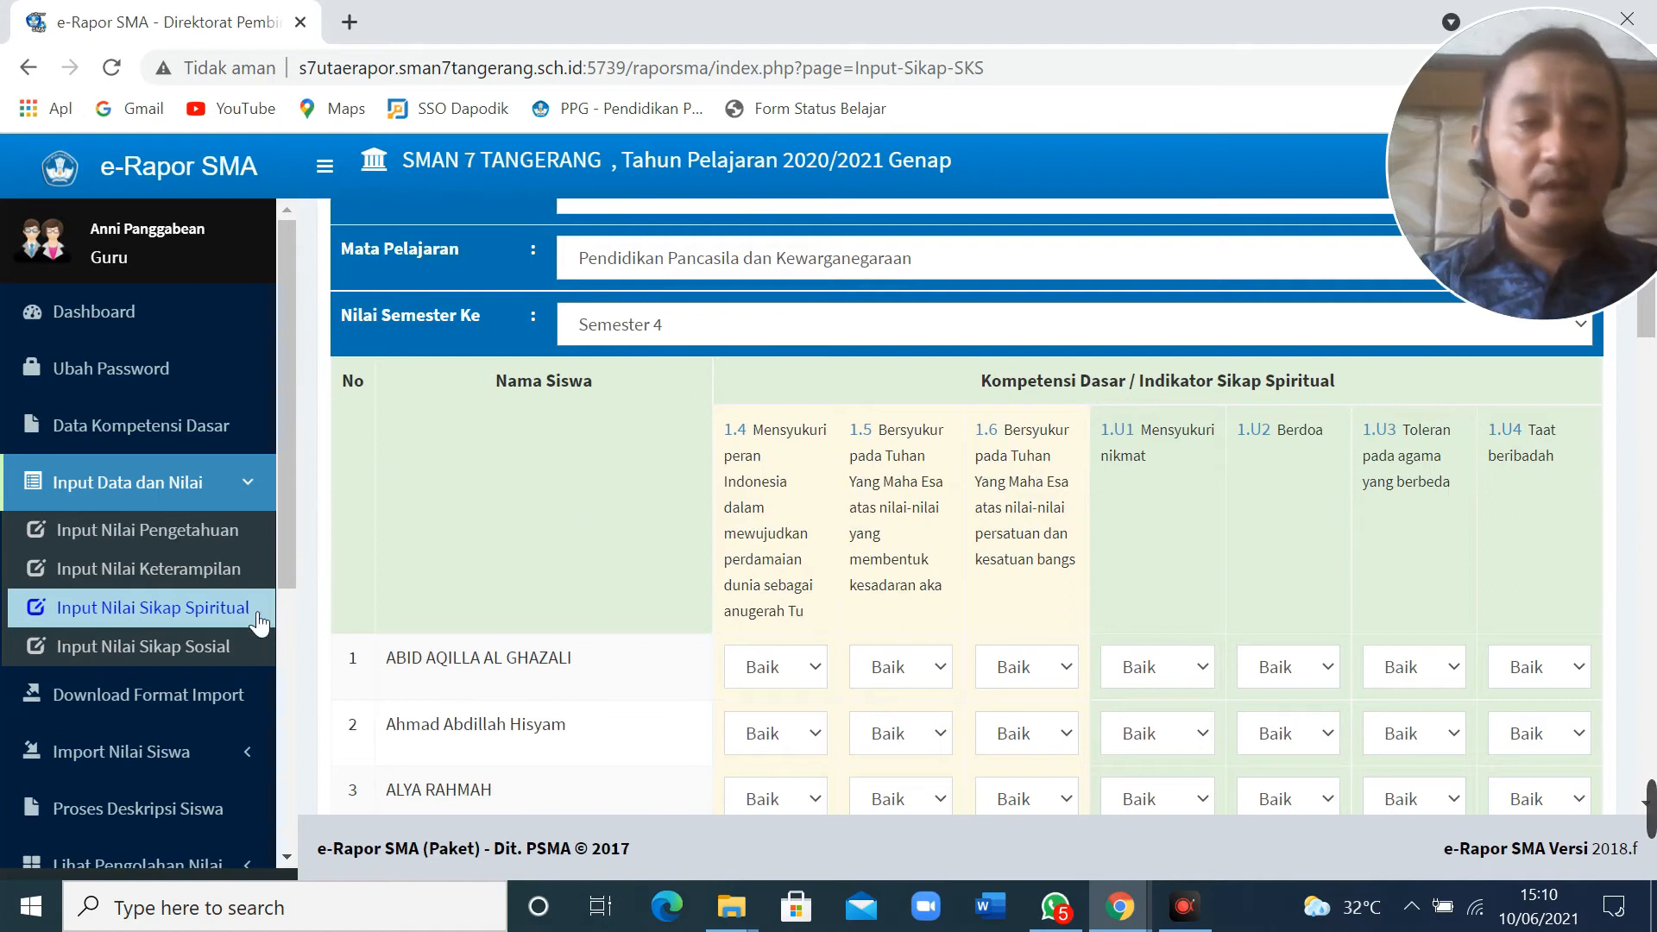
# - Display the social attitude scores (Input Nilai Sikap Sosial) for class XI IPS 1, Pendidikan Pancasila dan Kewarganegaraan, Semester 4
pyautogui.click(162, 660)
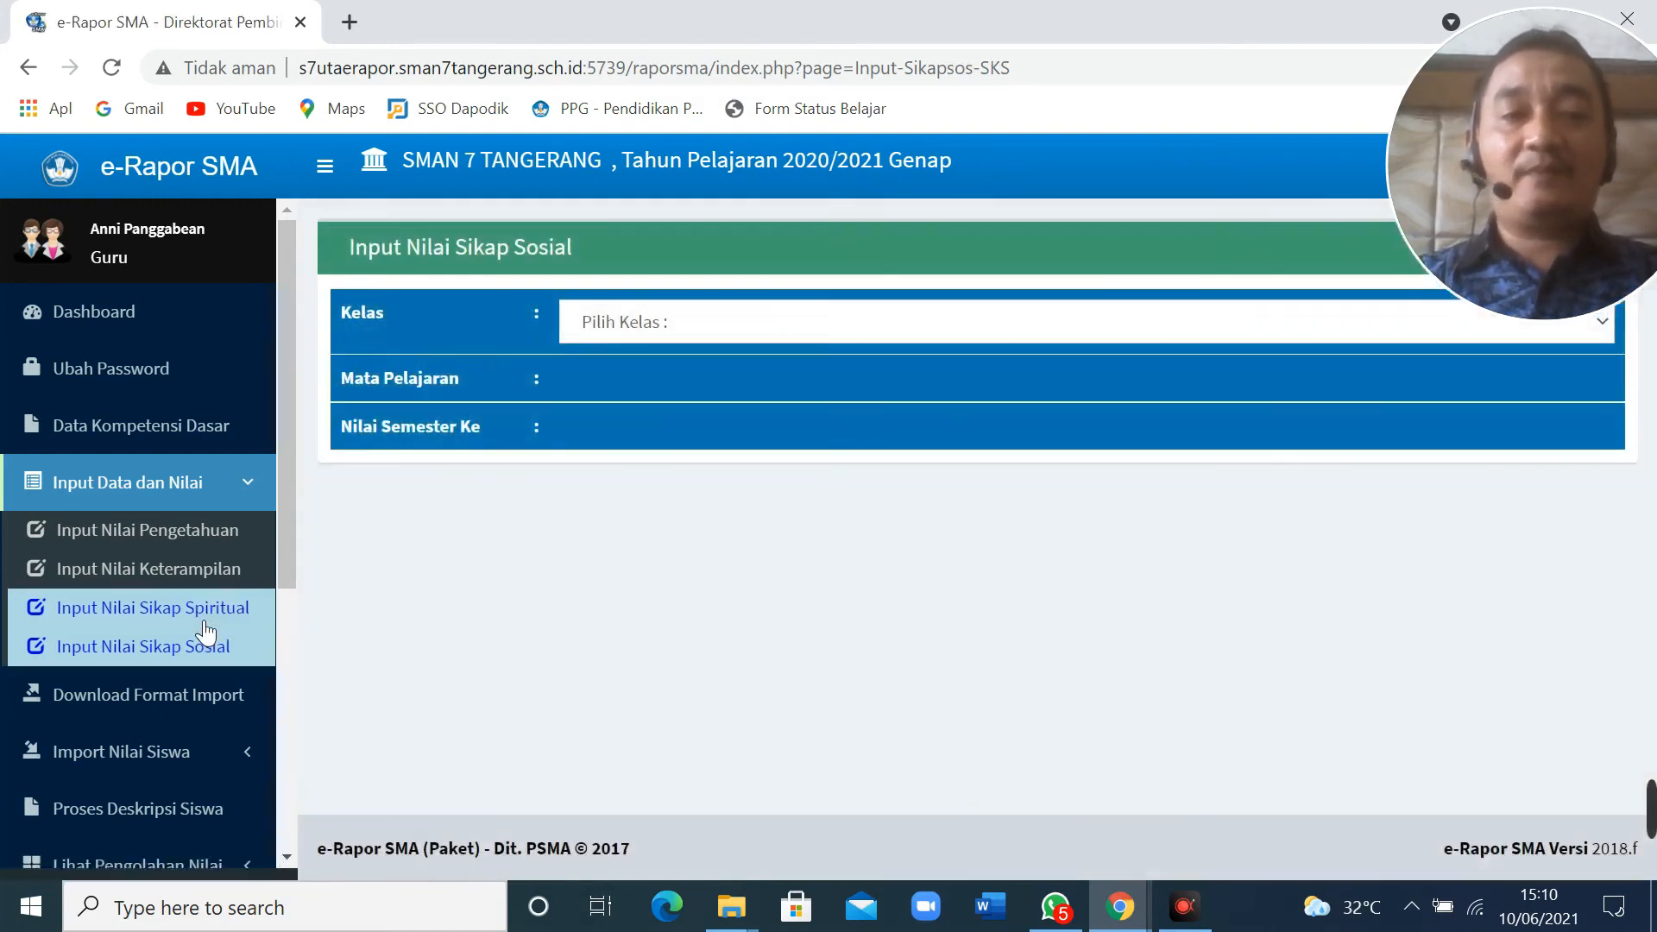
pyautogui.click(785, 329)
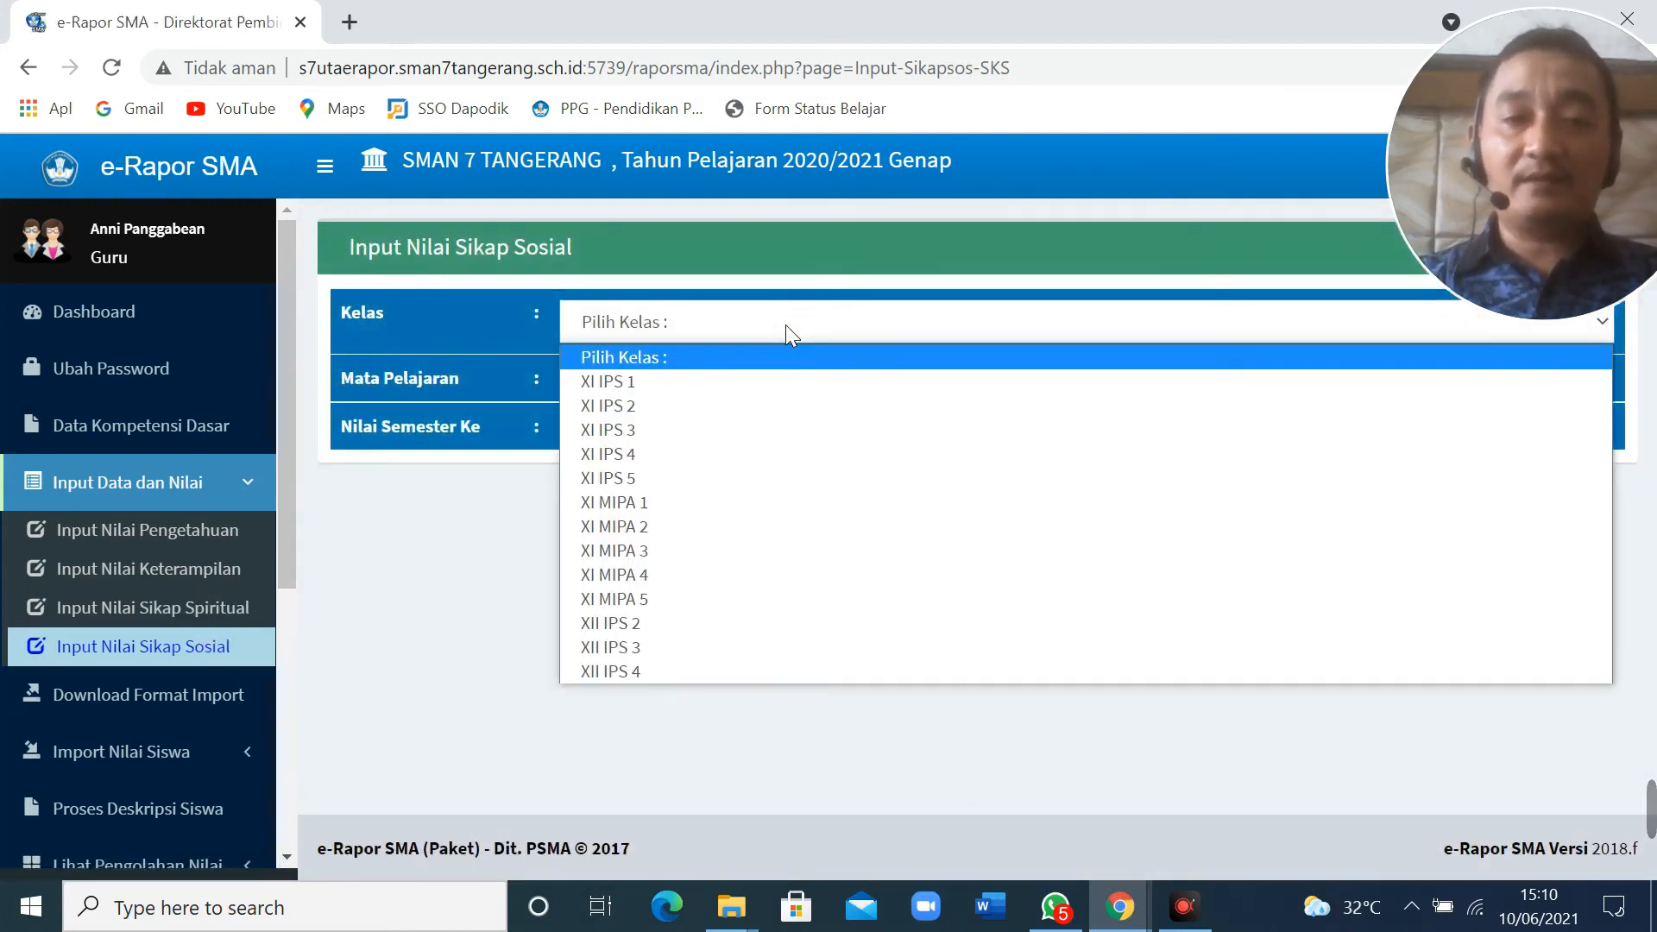
pyautogui.click(723, 381)
pyautogui.click(718, 390)
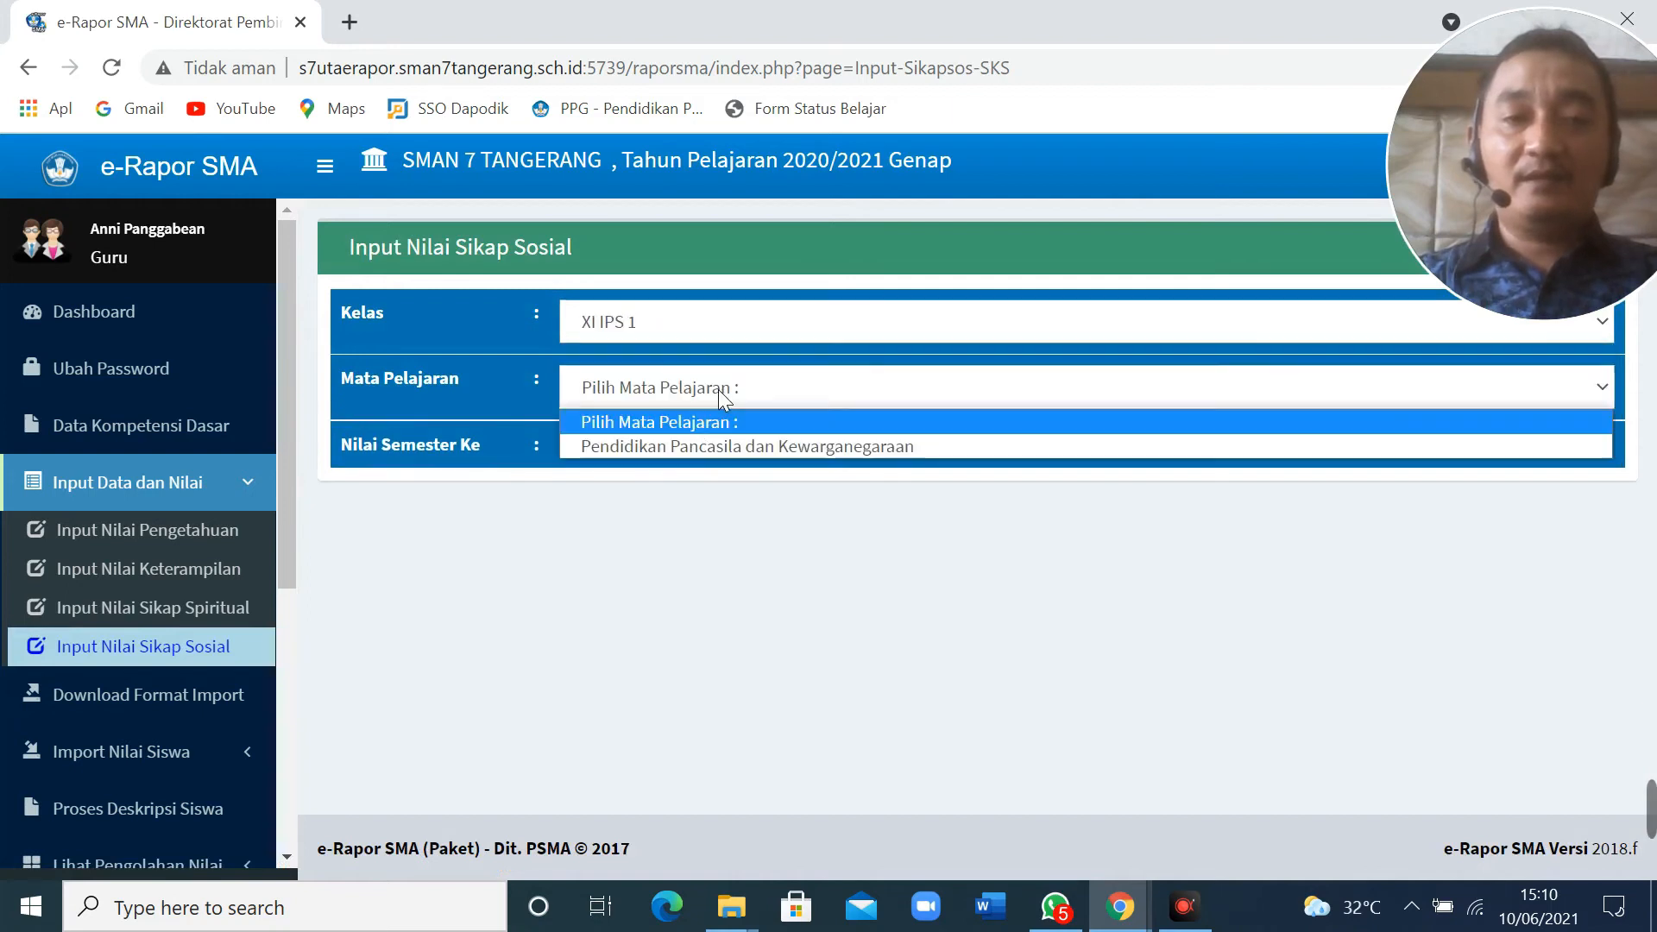
pyautogui.click(702, 445)
pyautogui.click(699, 455)
pyautogui.click(692, 516)
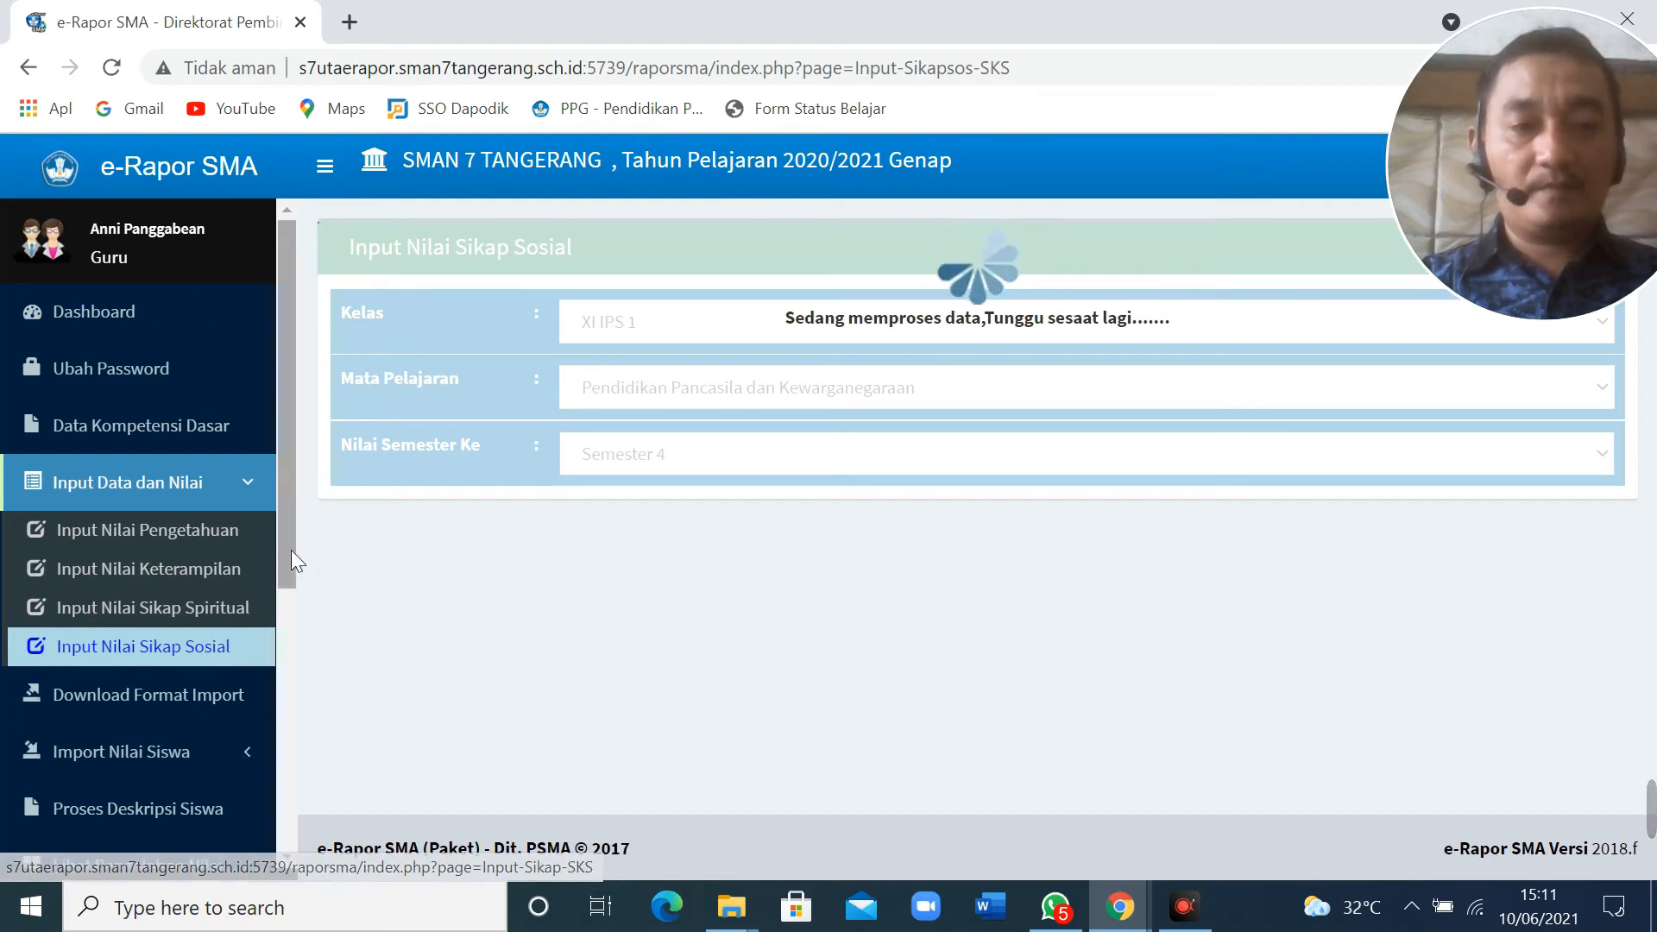
# - Examine the social attitude indicators and ratings from the first student to the last, across to the final columns and the save option
pyautogui.scroll(-2, 292, 551)
pyautogui.scroll(-3, 319, 742)
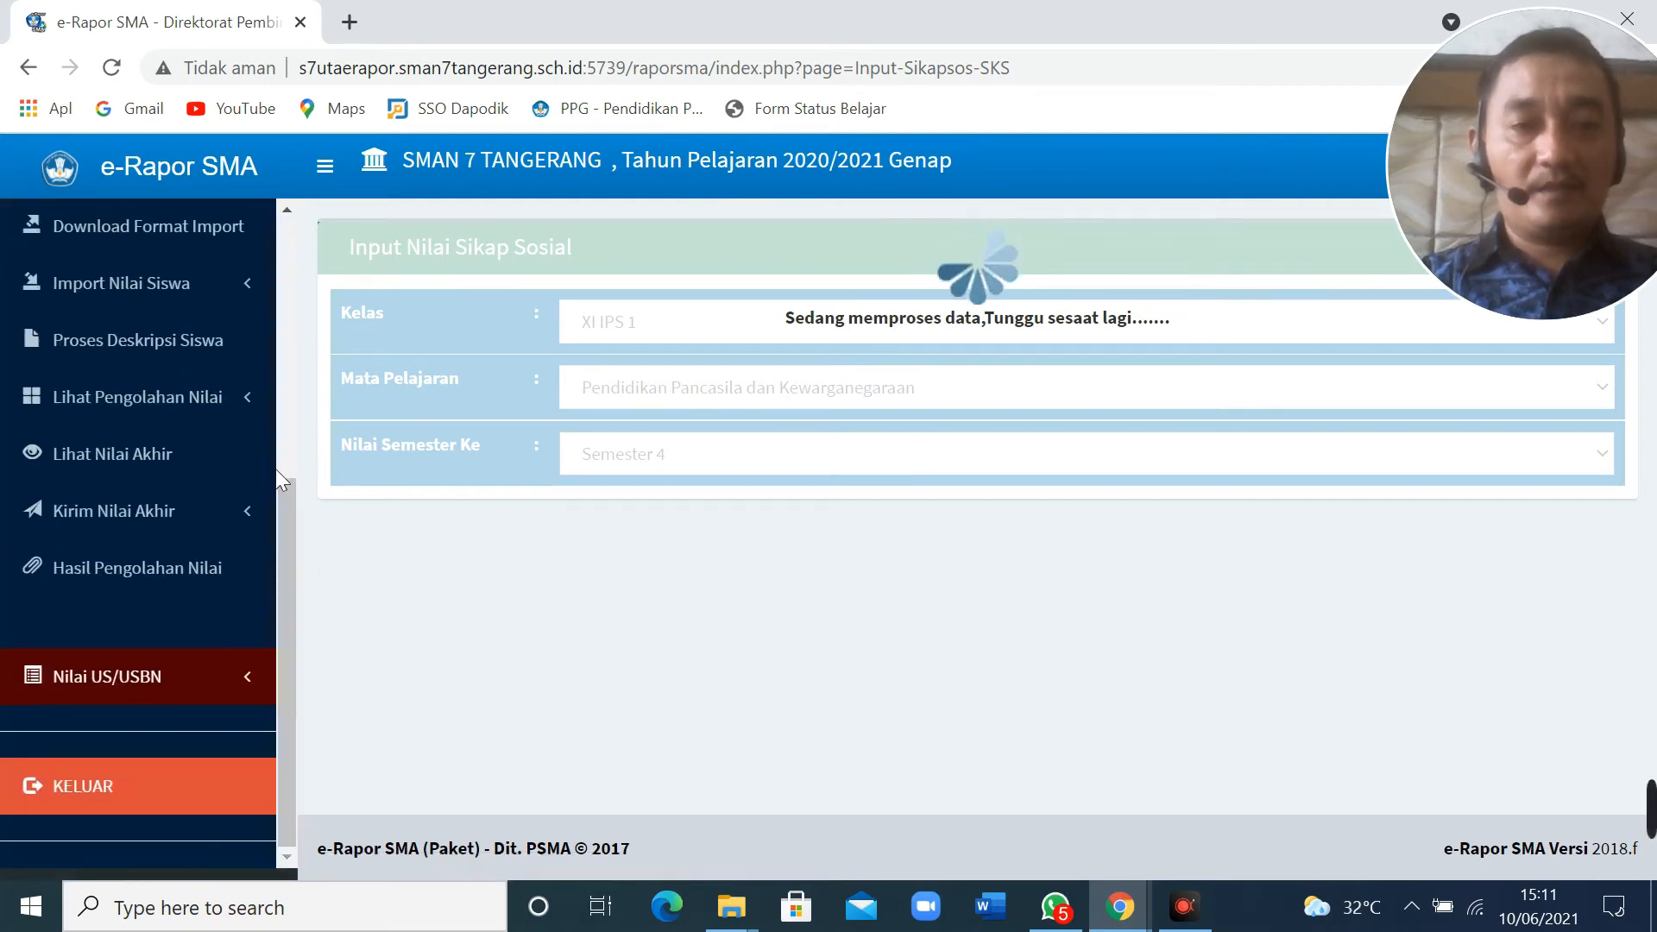
pyautogui.scroll(3, 281, 426)
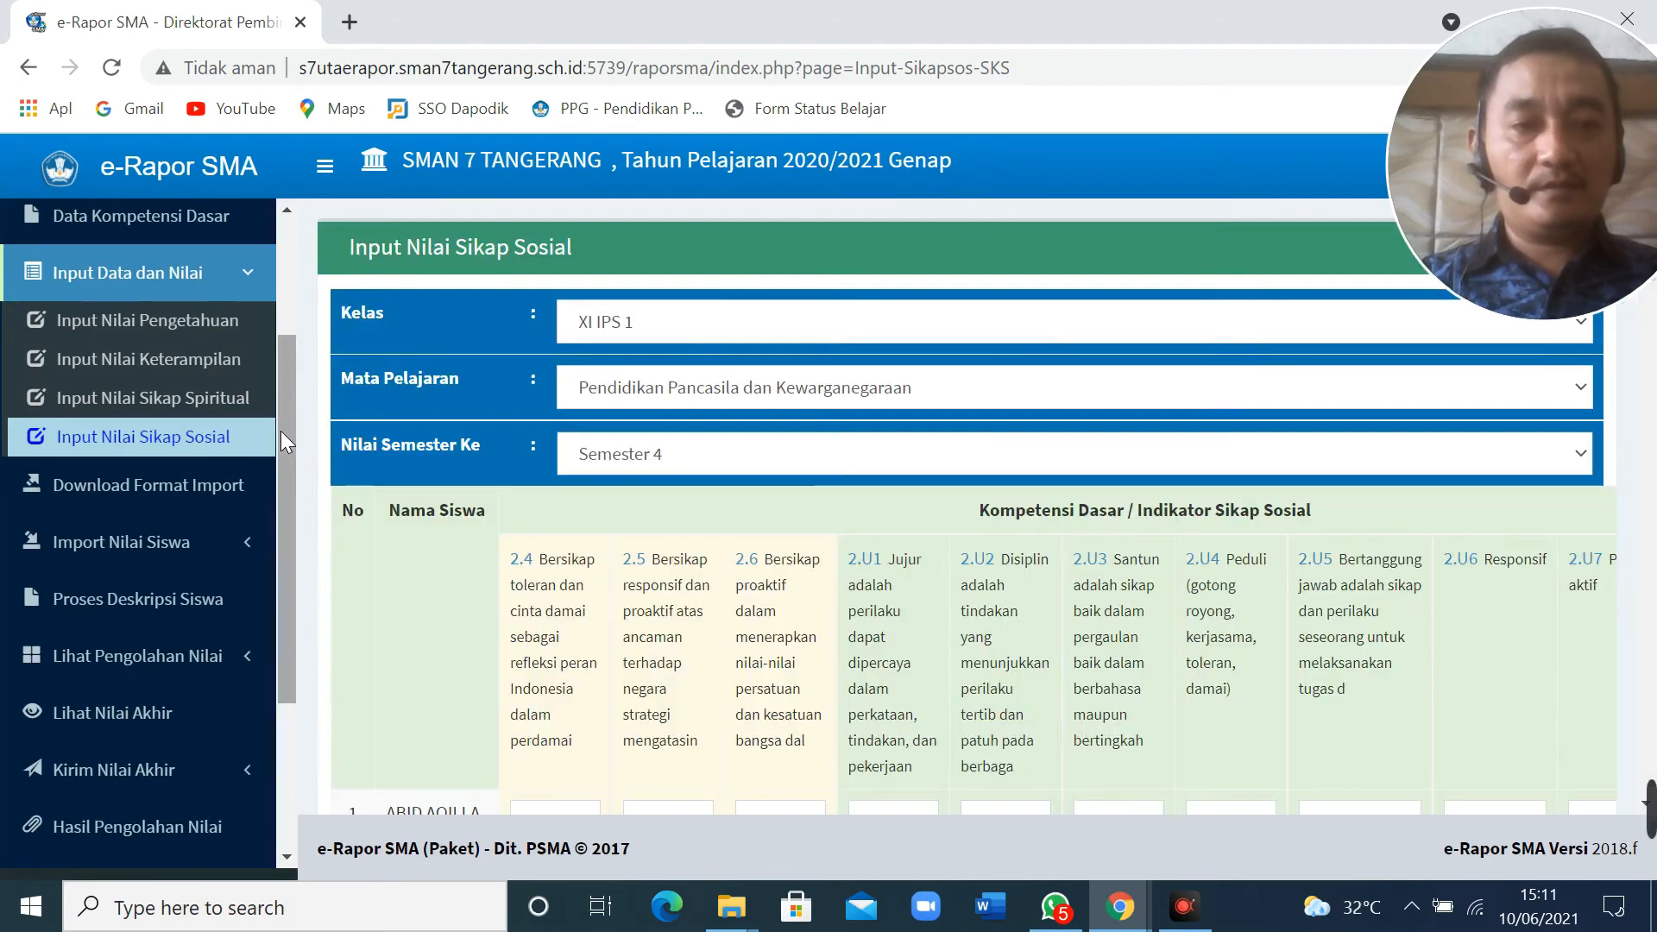
pyautogui.scroll(-7, 658, 453)
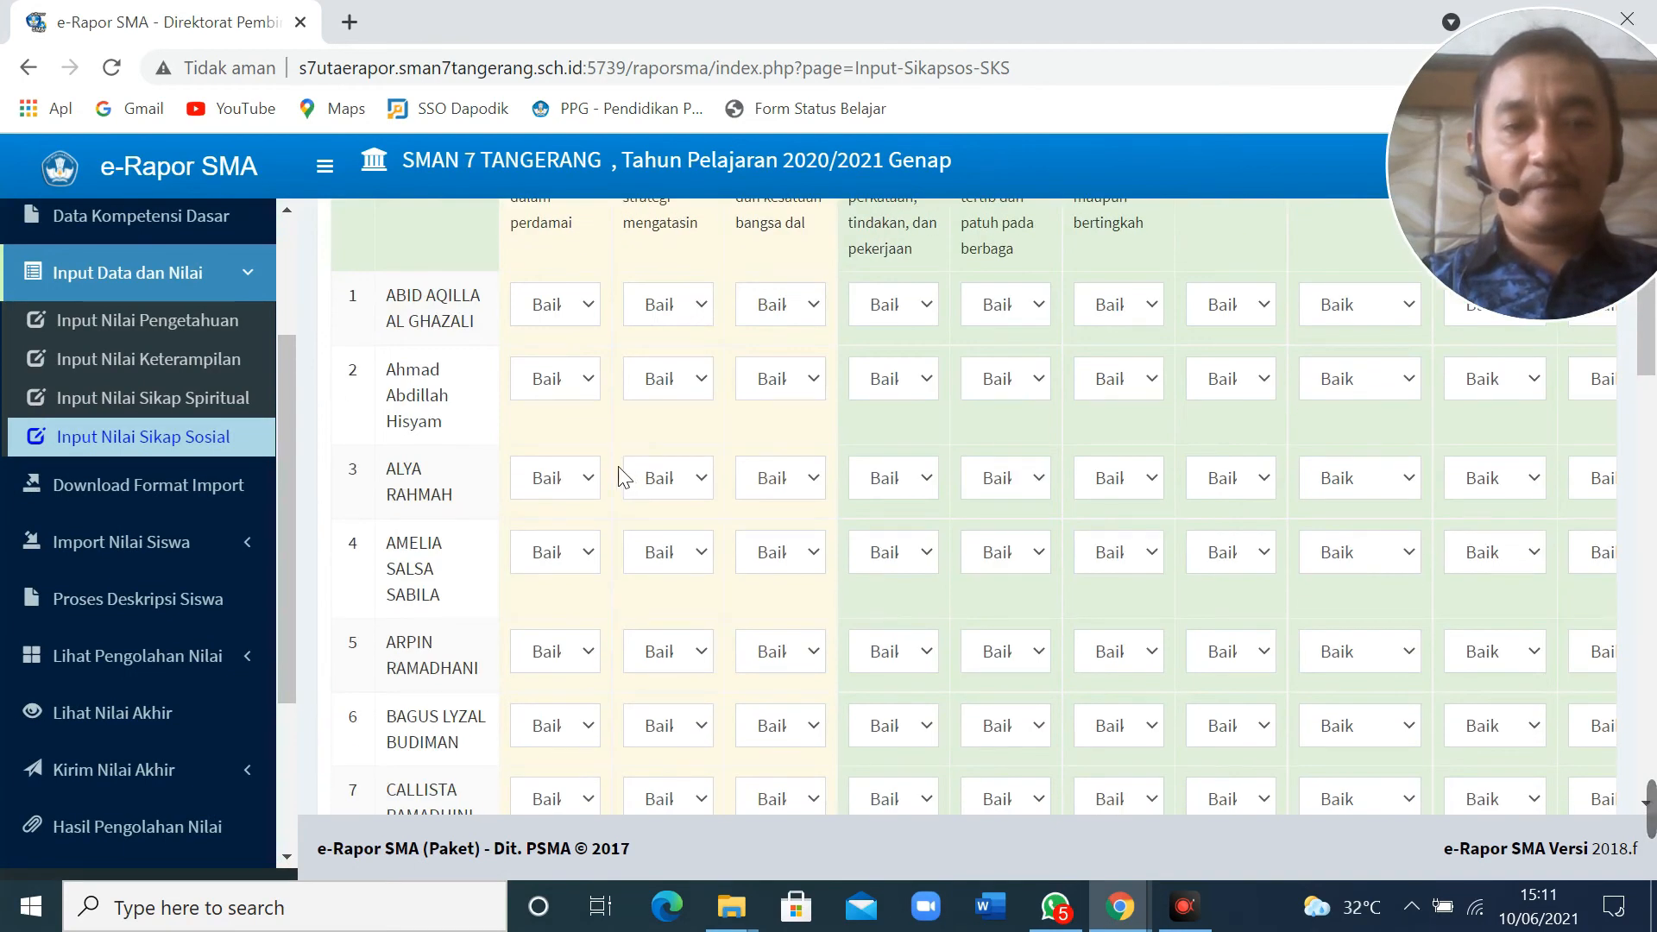
pyautogui.scroll(4, 604, 498)
pyautogui.scroll(-20, 595, 502)
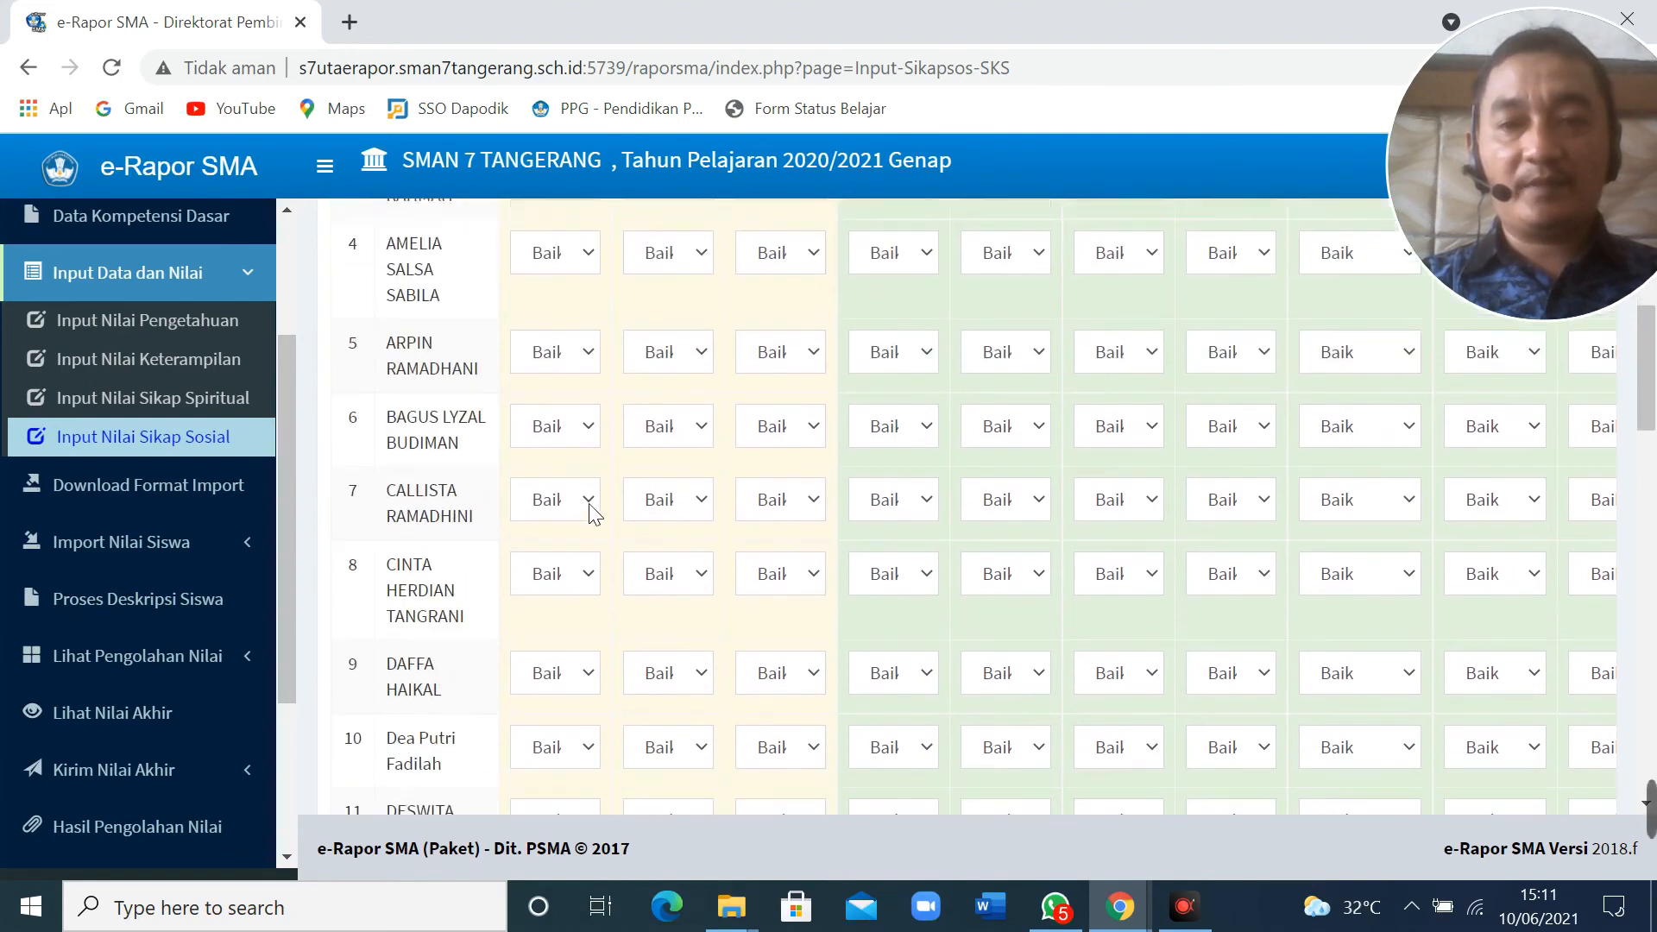
pyautogui.scroll(-5, 583, 503)
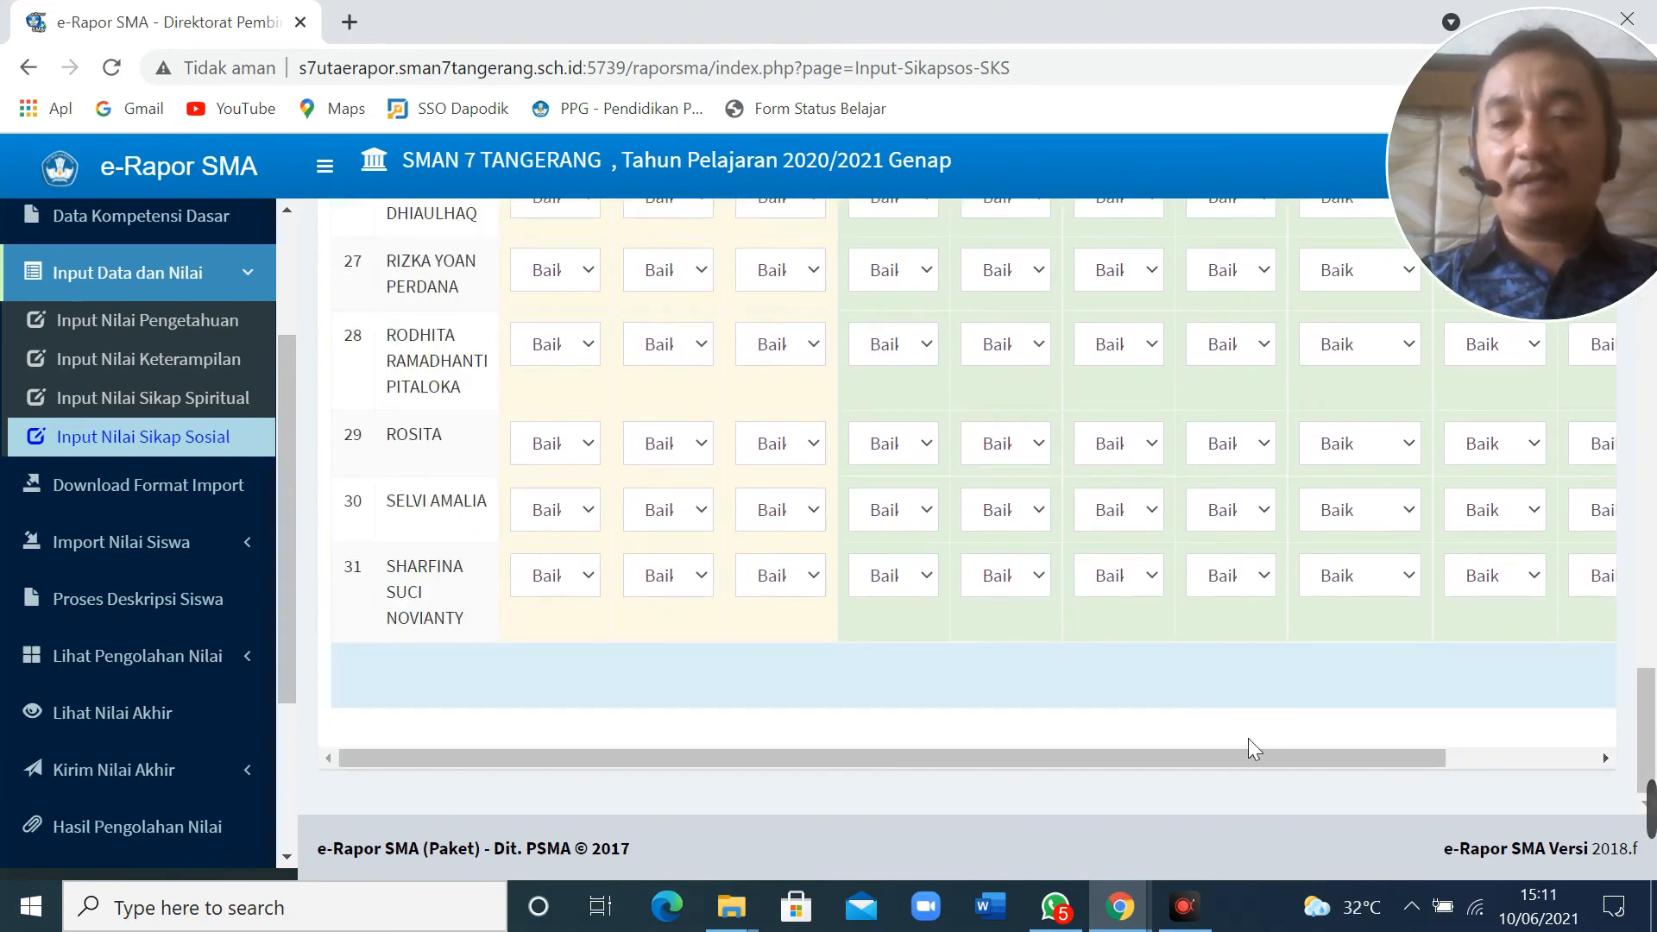
pyautogui.moveTo(1261, 754); pyautogui.dragTo(1550, 733)
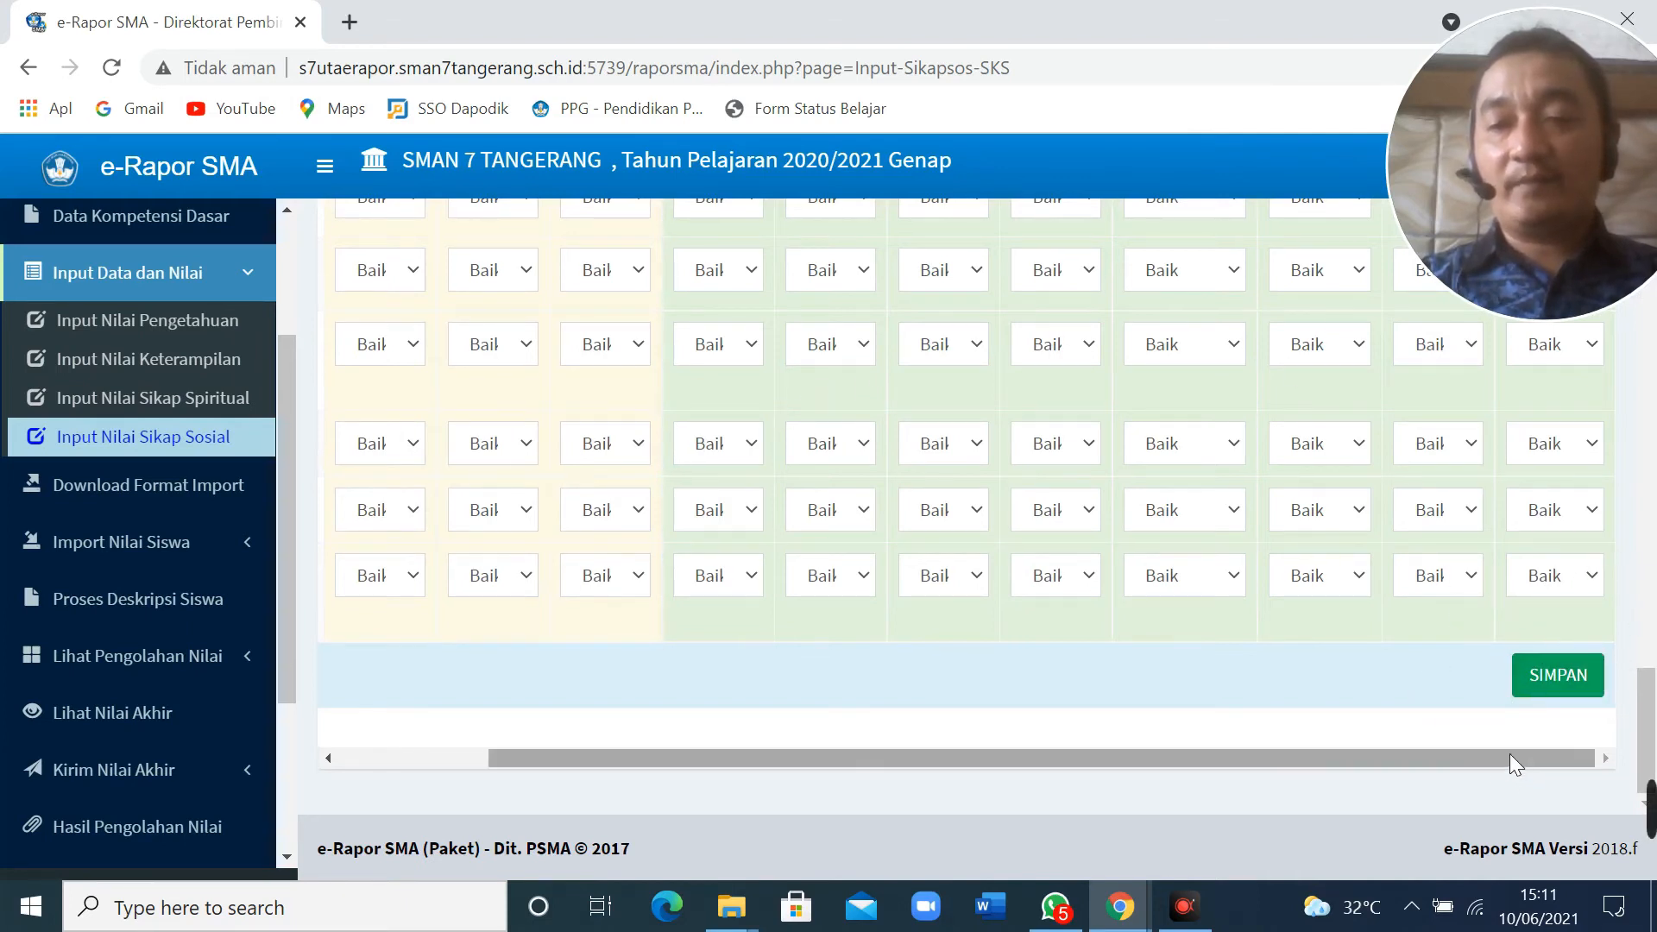
pyautogui.moveTo(1510, 756); pyautogui.dragTo(1016, 846)
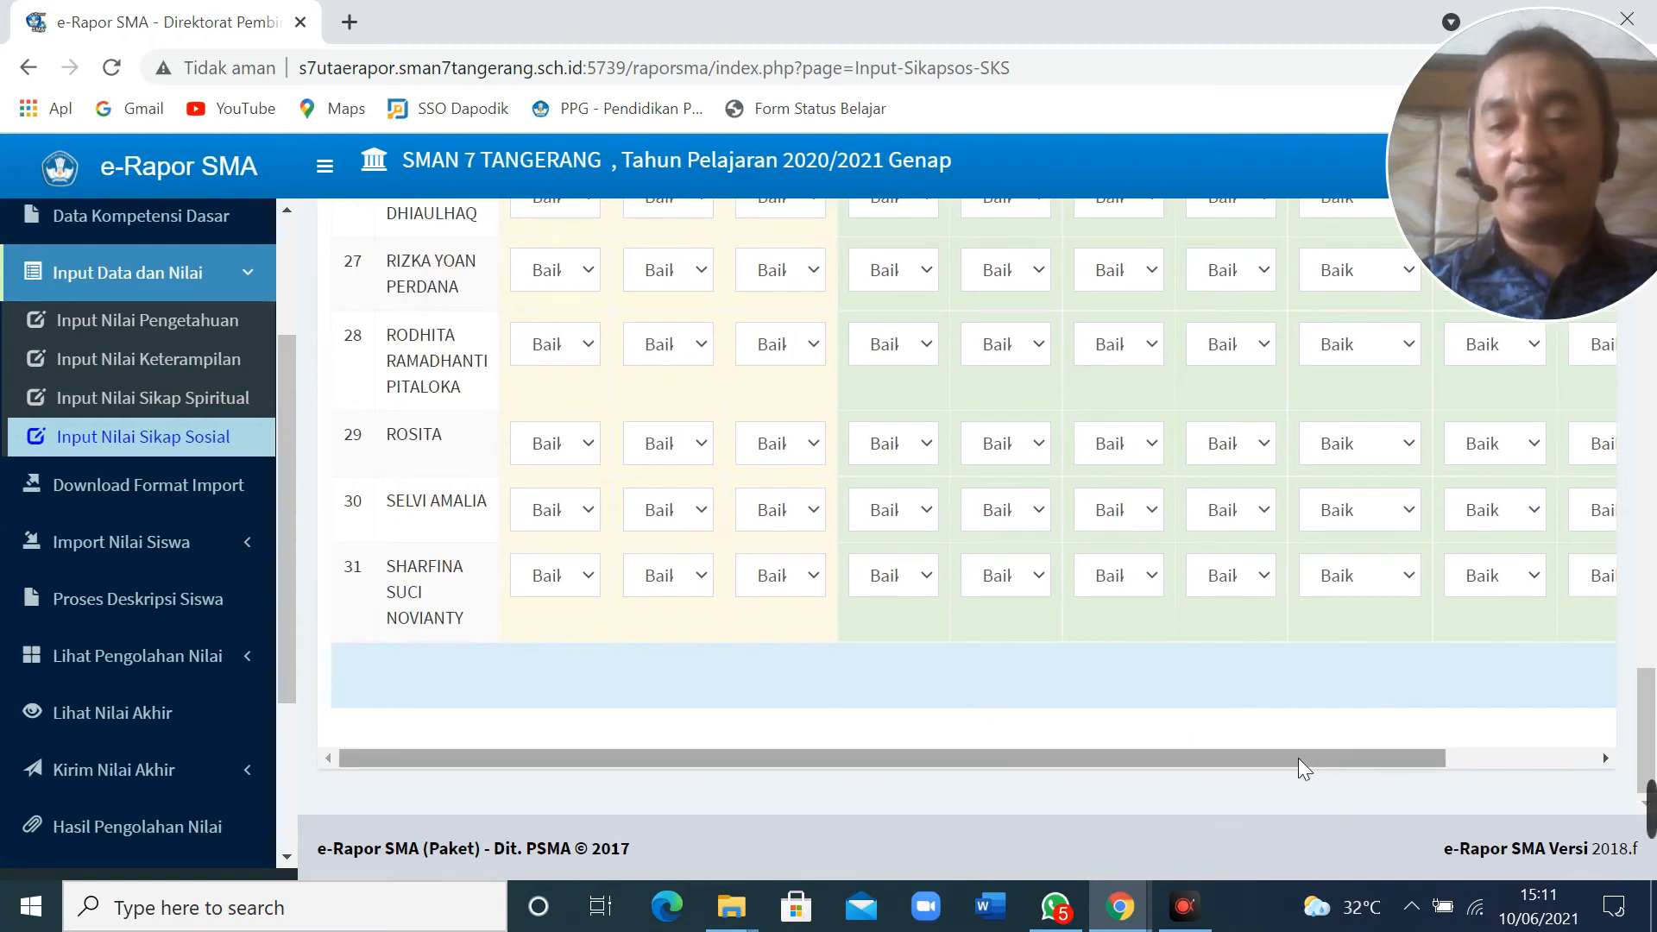
pyautogui.moveTo(1298, 758); pyautogui.dragTo(1595, 725)
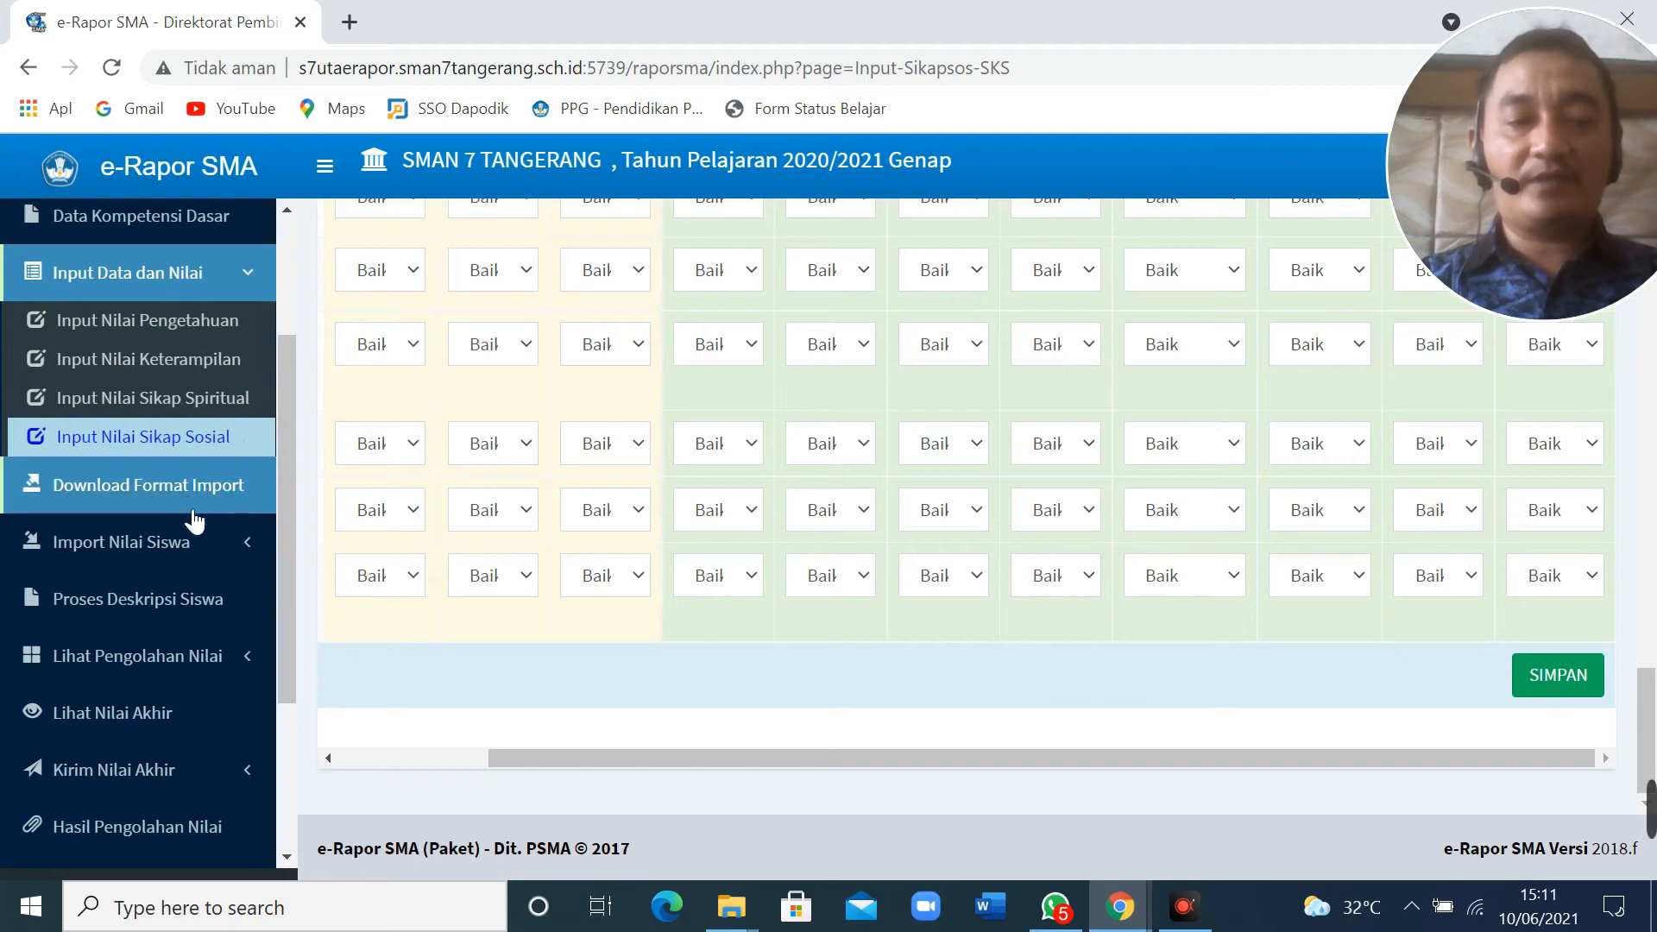
# - Open Proses Deskripsi Siswa for XI IPS 1, Pendidikan Pancasila dan Kewarganegaraan, Umum/Tanpa Sub Bidang, Semester 4, and check the processing status
pyautogui.click(193, 606)
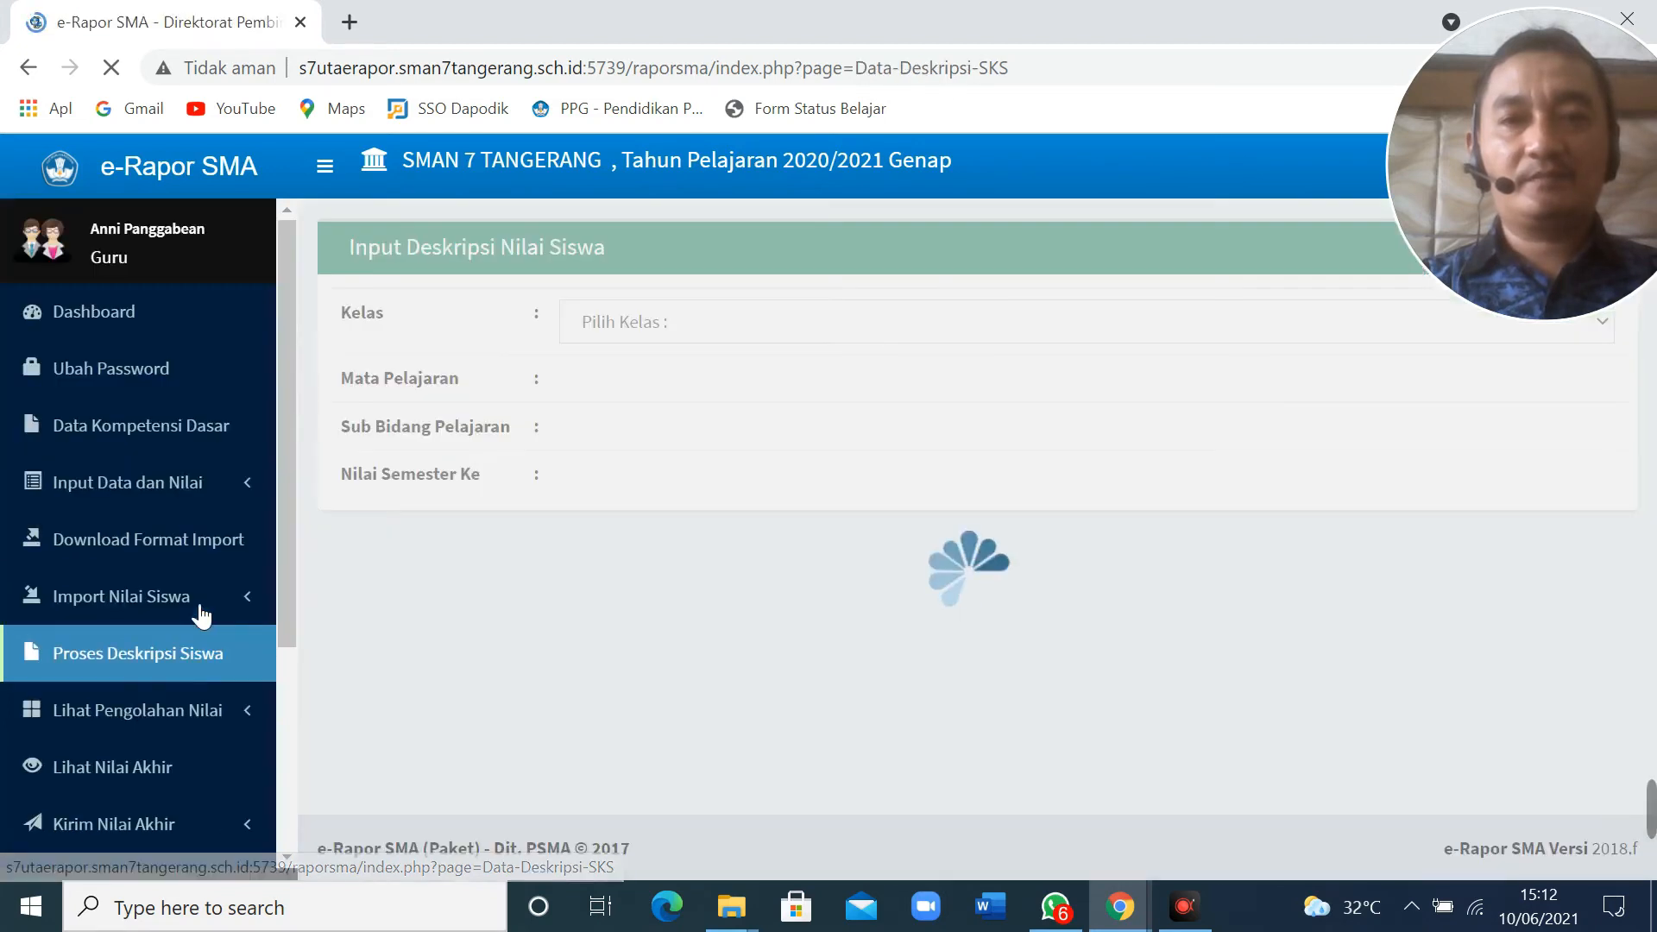
pyautogui.click(700, 324)
pyautogui.click(651, 381)
pyautogui.click(646, 388)
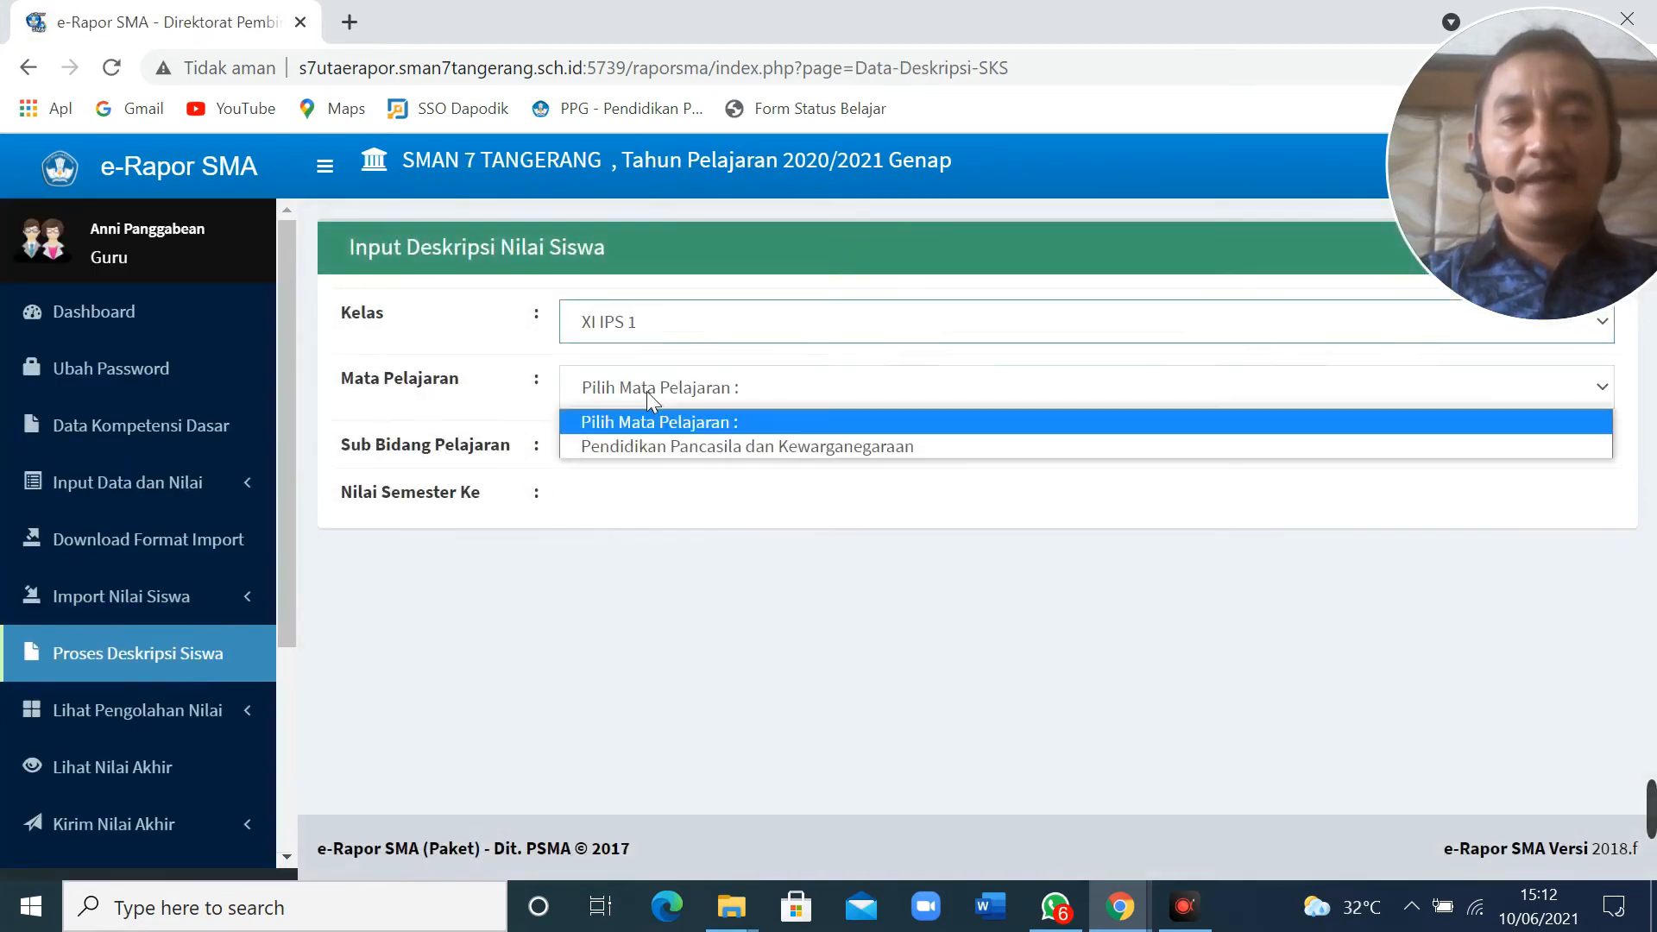
pyautogui.click(651, 447)
pyautogui.click(647, 456)
pyautogui.click(647, 513)
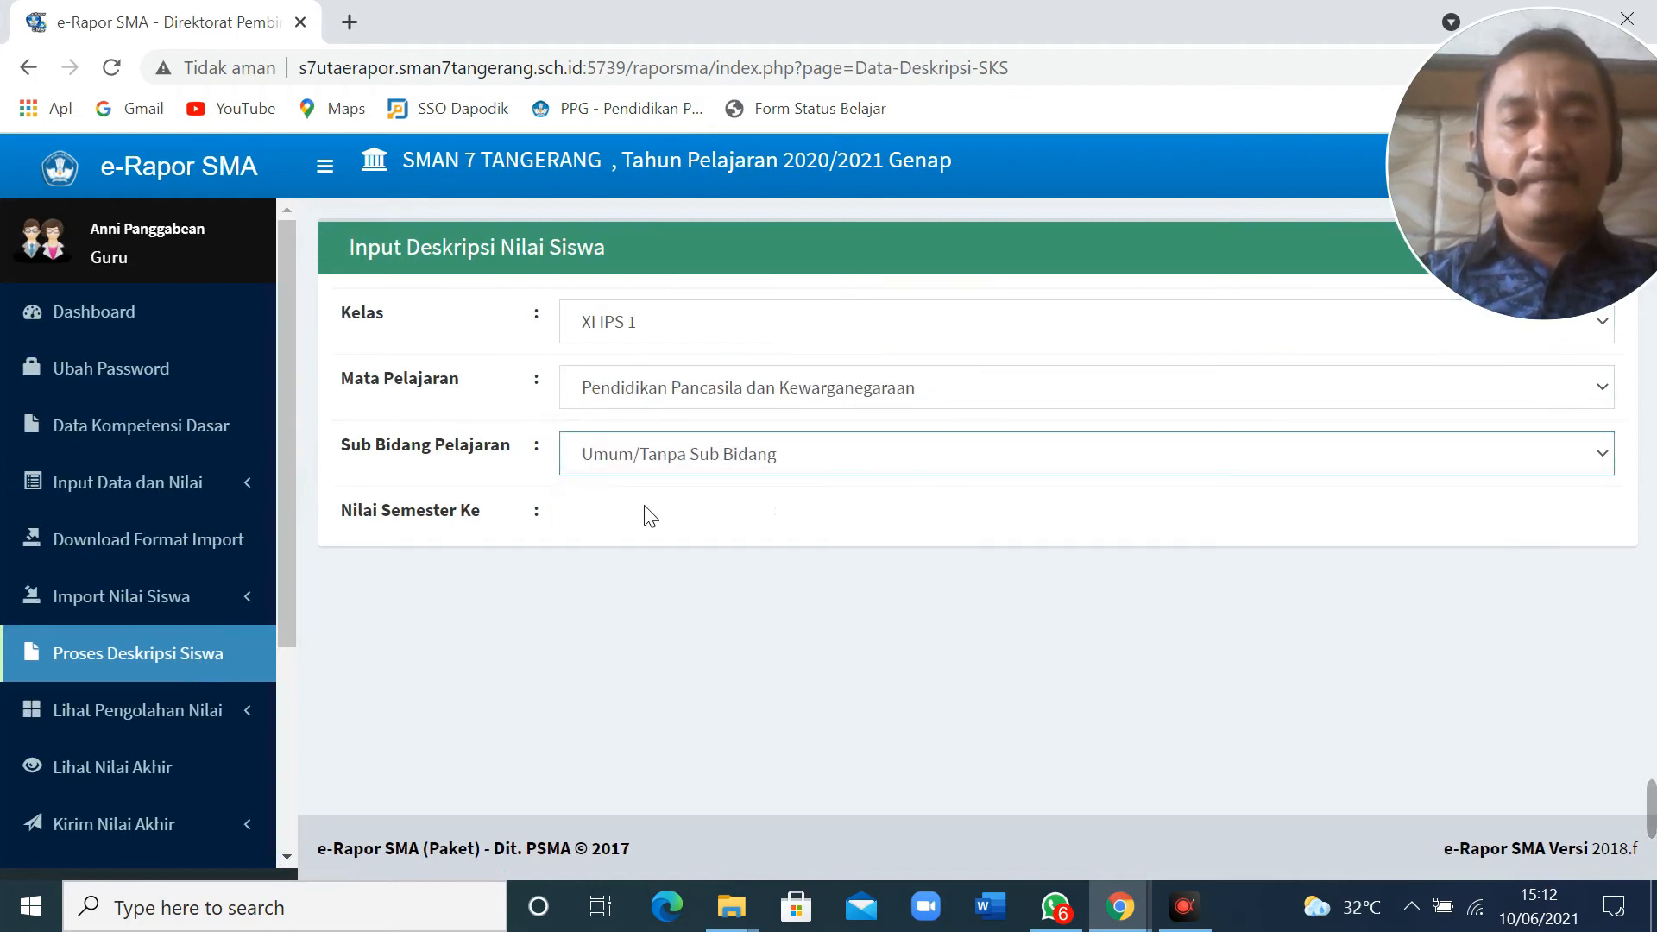
pyautogui.click(649, 518)
pyautogui.click(658, 578)
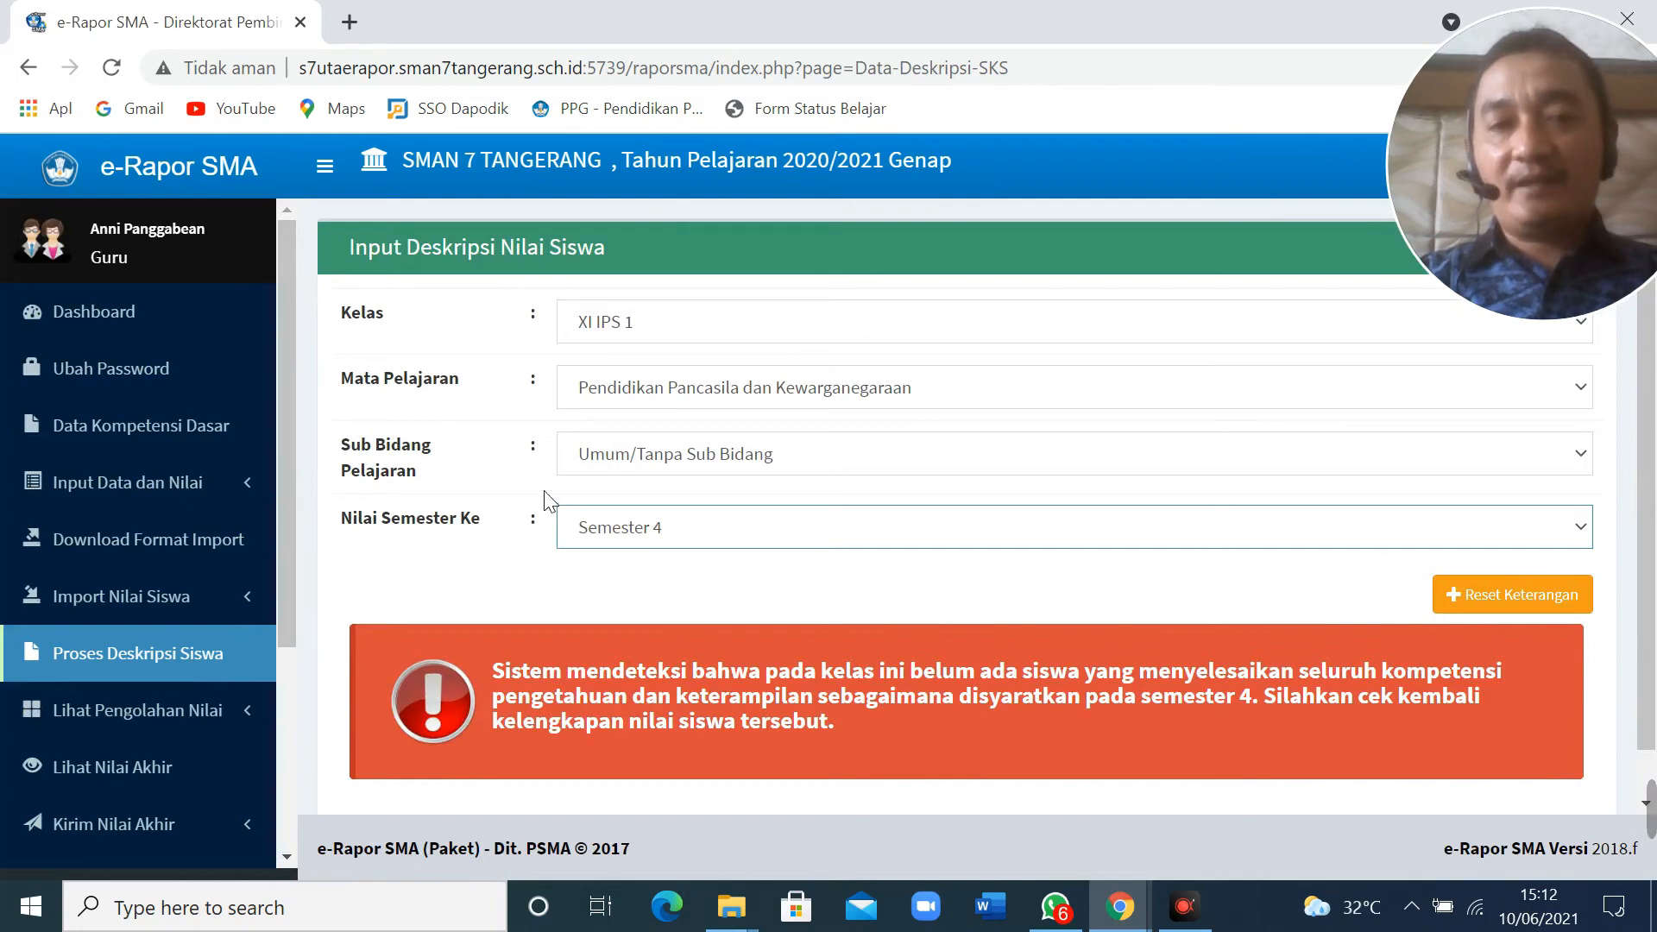
pyautogui.scroll(-1, 591, 580)
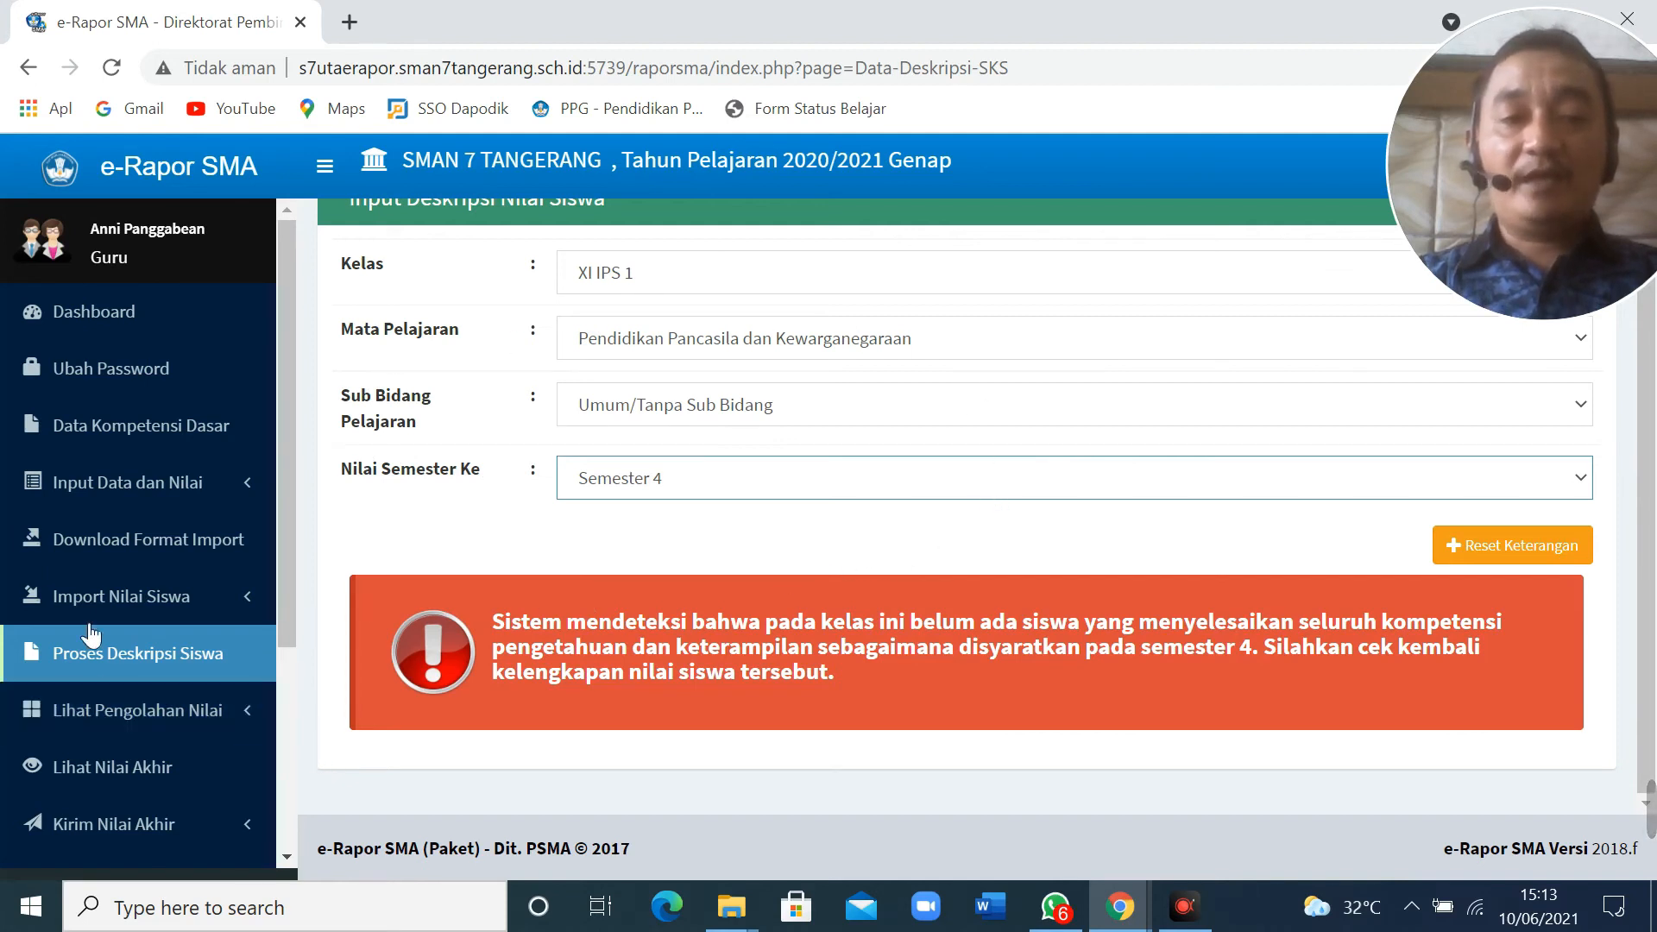
# - Open the Status Penilaian overview and review the assessment and submission status of all classes
pyautogui.click(214, 735)
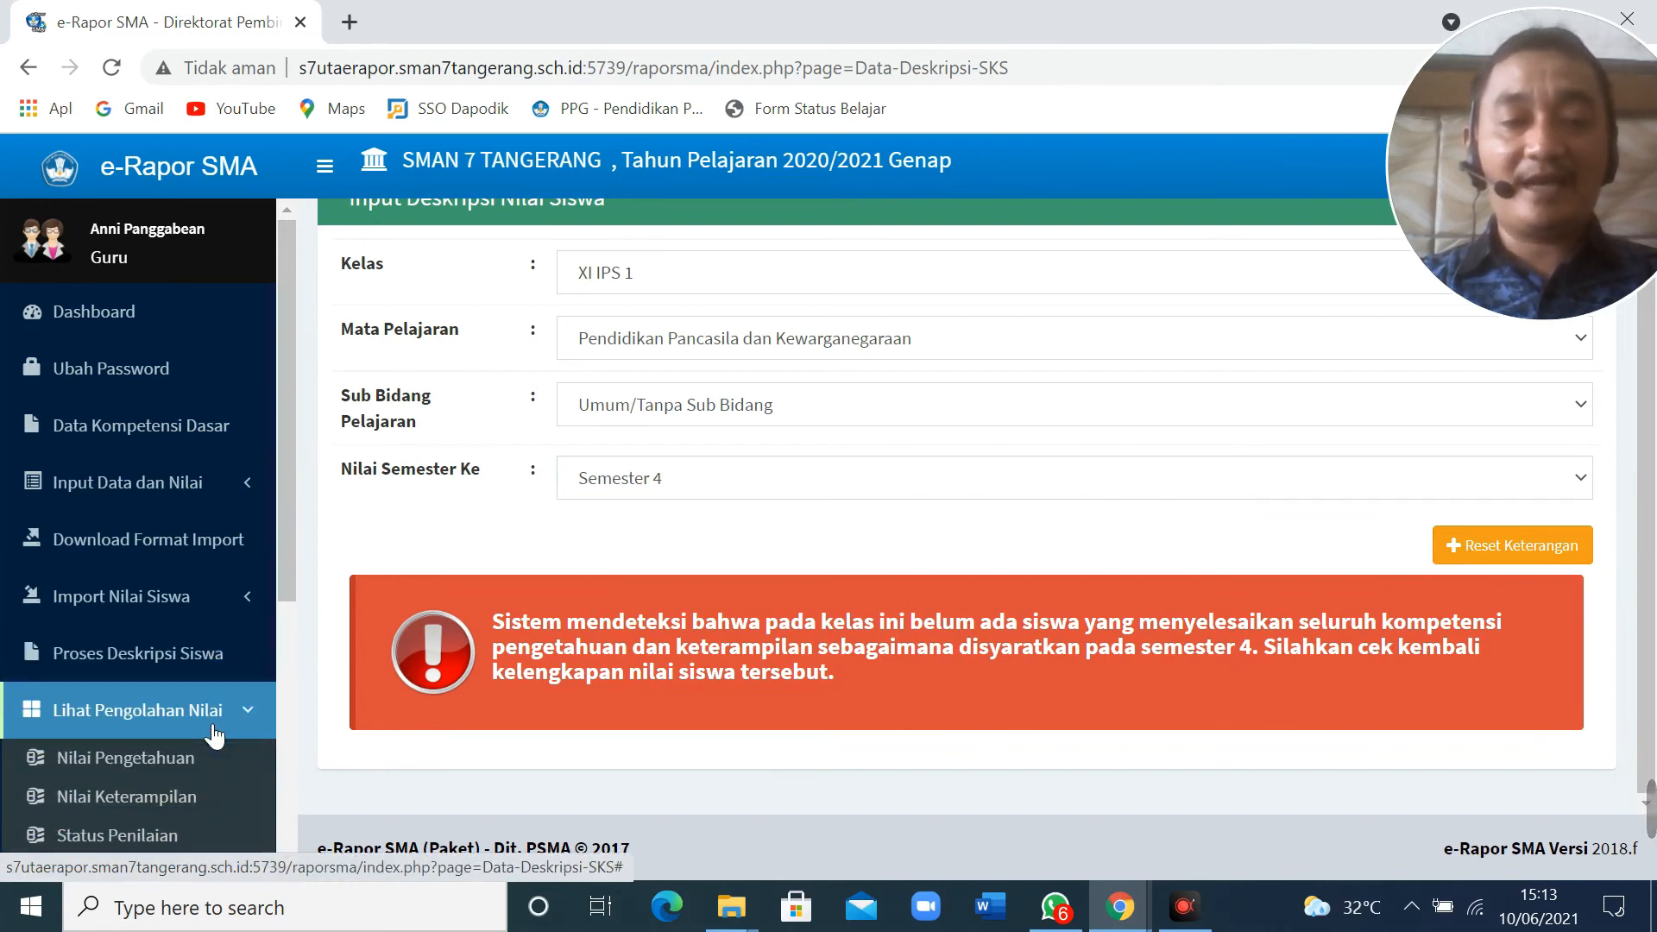
pyautogui.moveTo(294, 571); pyautogui.dragTo(318, 676)
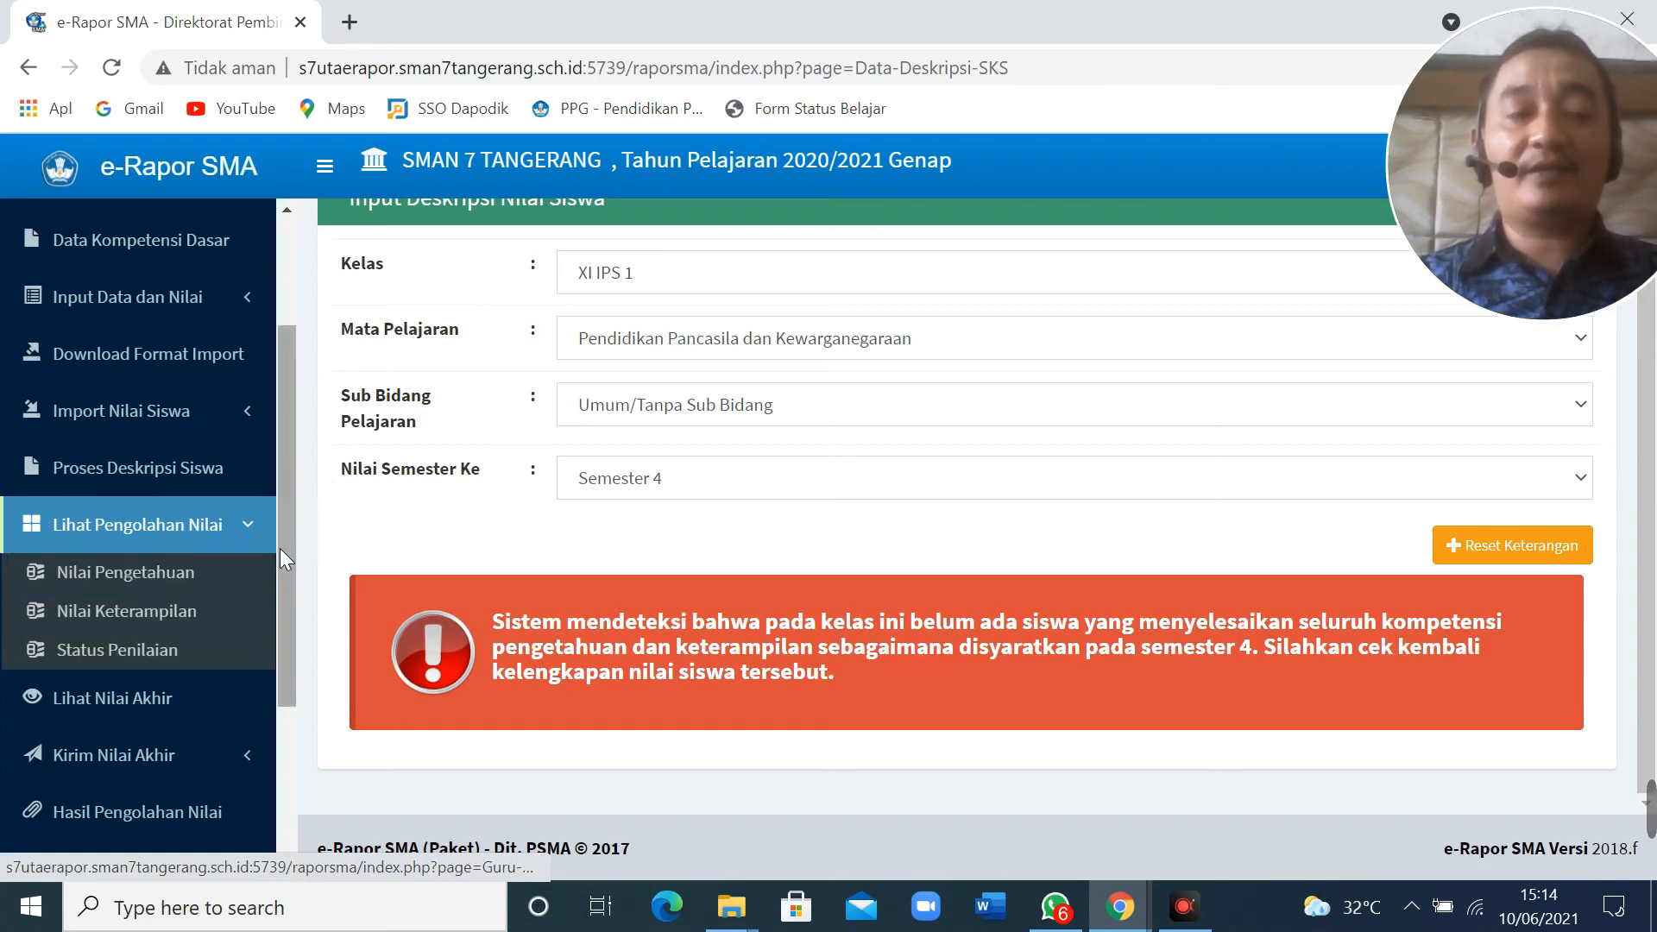
pyautogui.click(172, 656)
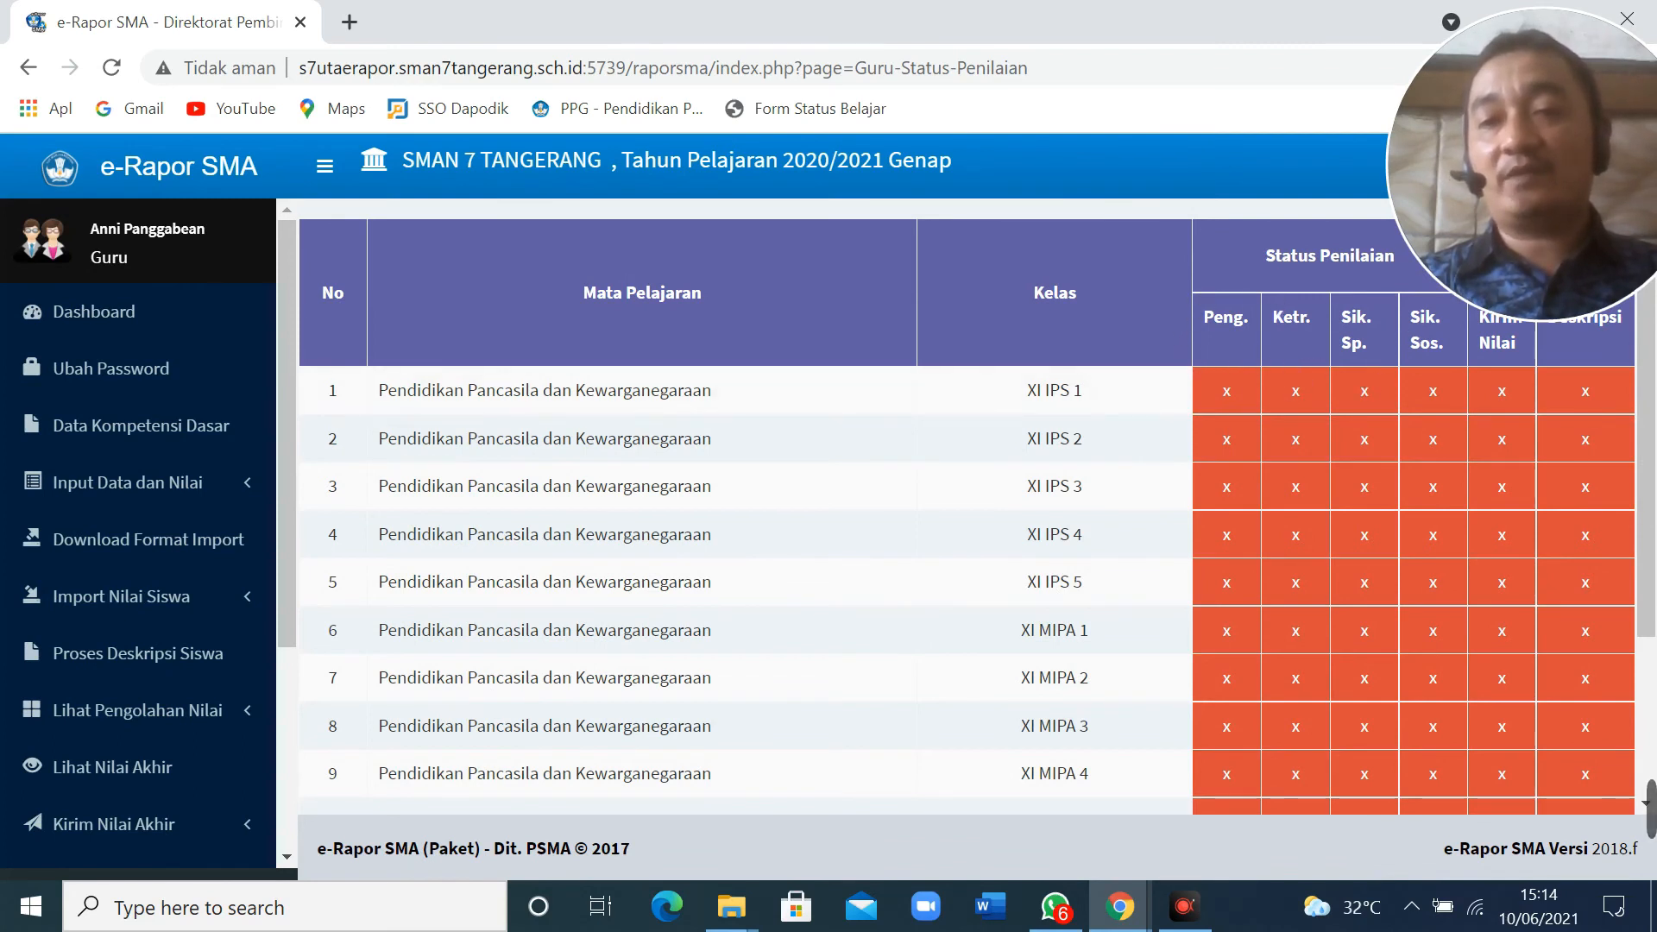
pyautogui.moveTo(1568, 159); pyautogui.dragTo(1624, 169)
pyautogui.moveTo(1638, 57); pyautogui.dragTo(1574, 95)
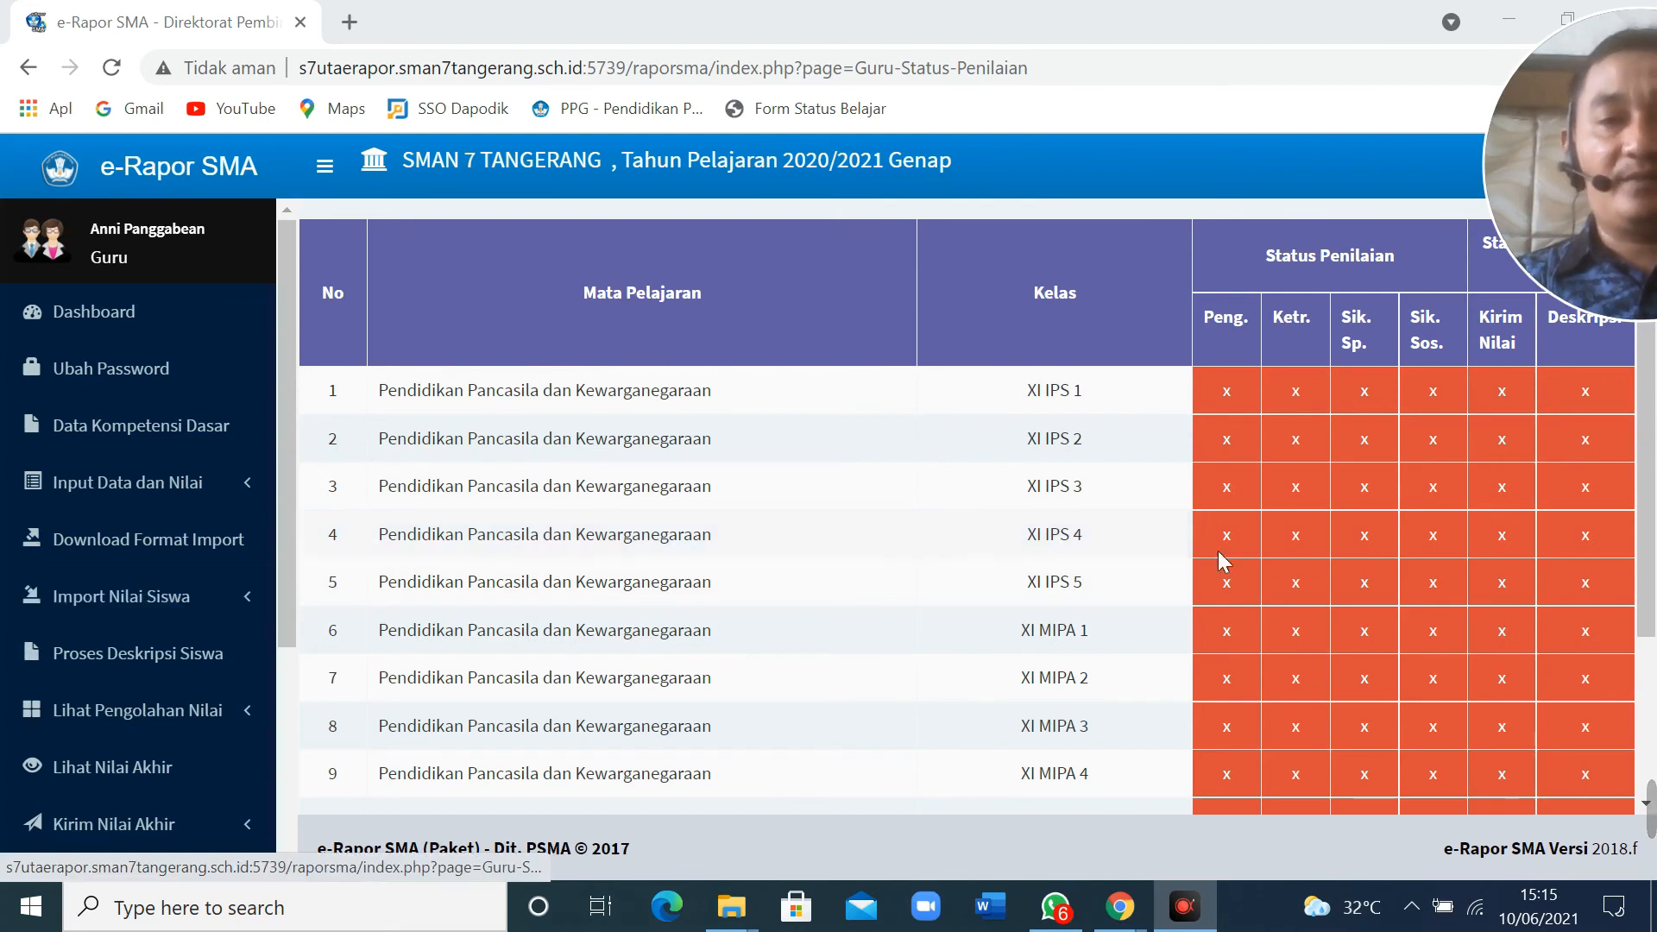
pyautogui.scroll(-1, 1322, 588)
pyautogui.scroll(-1, 1303, 600)
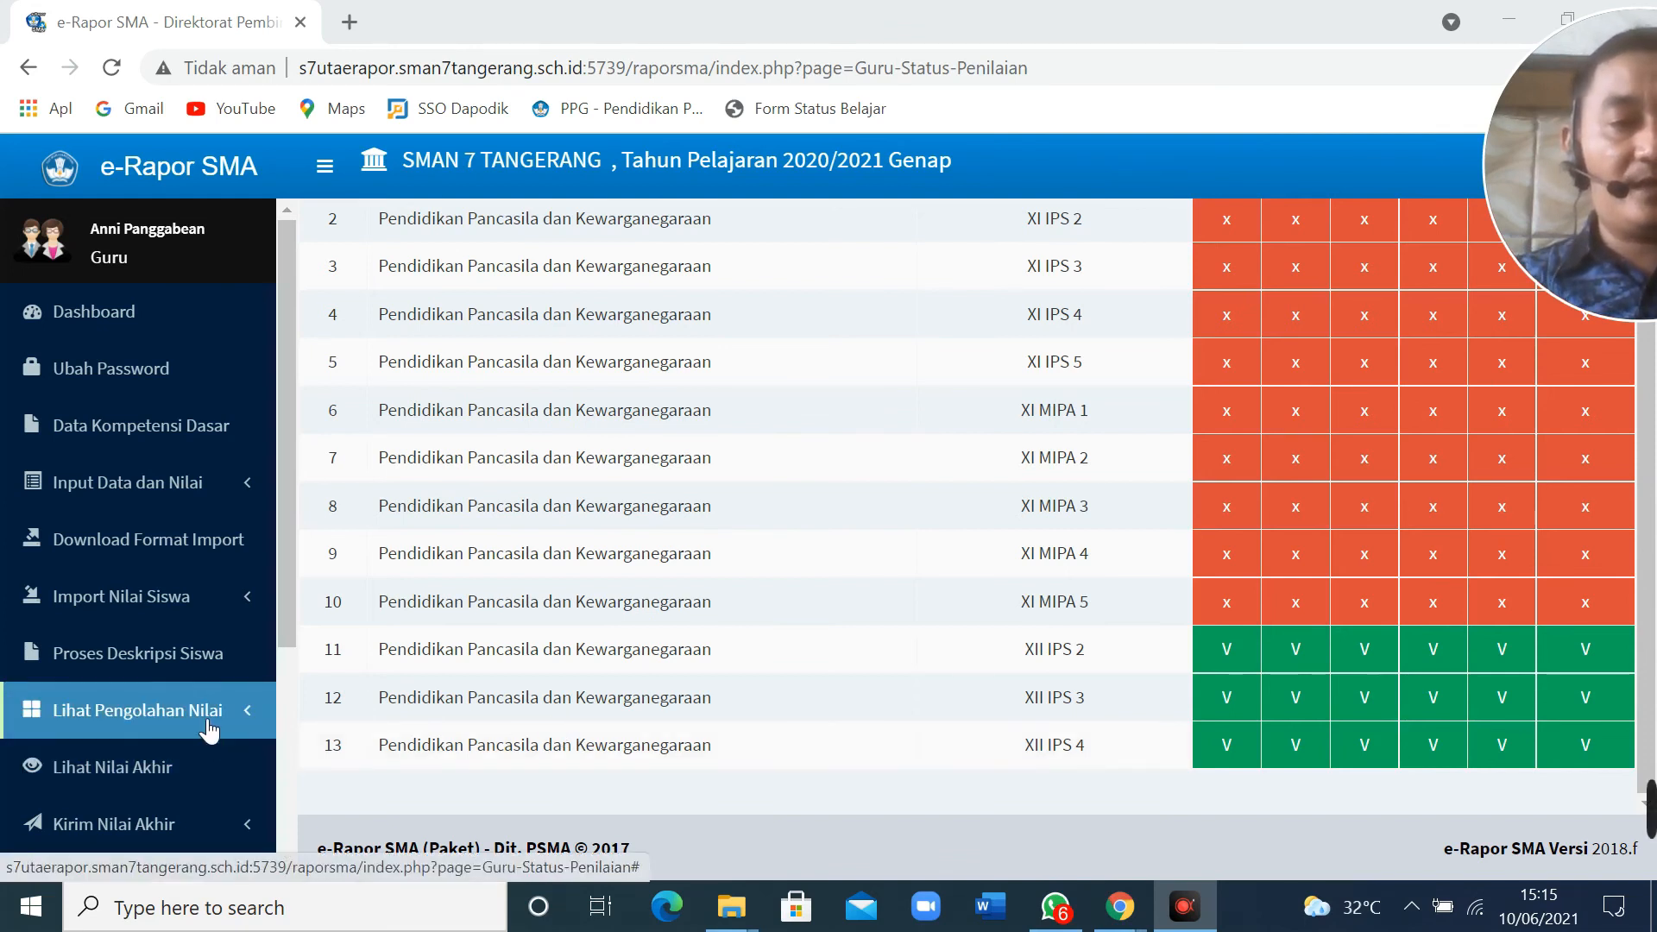
# - Display the final scores (Lihat Nilai Akhir) for XII IPS 2, Pendidikan Pancasila dan Kewarganegaraan, Umum/Tanpa Sub Bidang, Semester 6
pyautogui.click(155, 770)
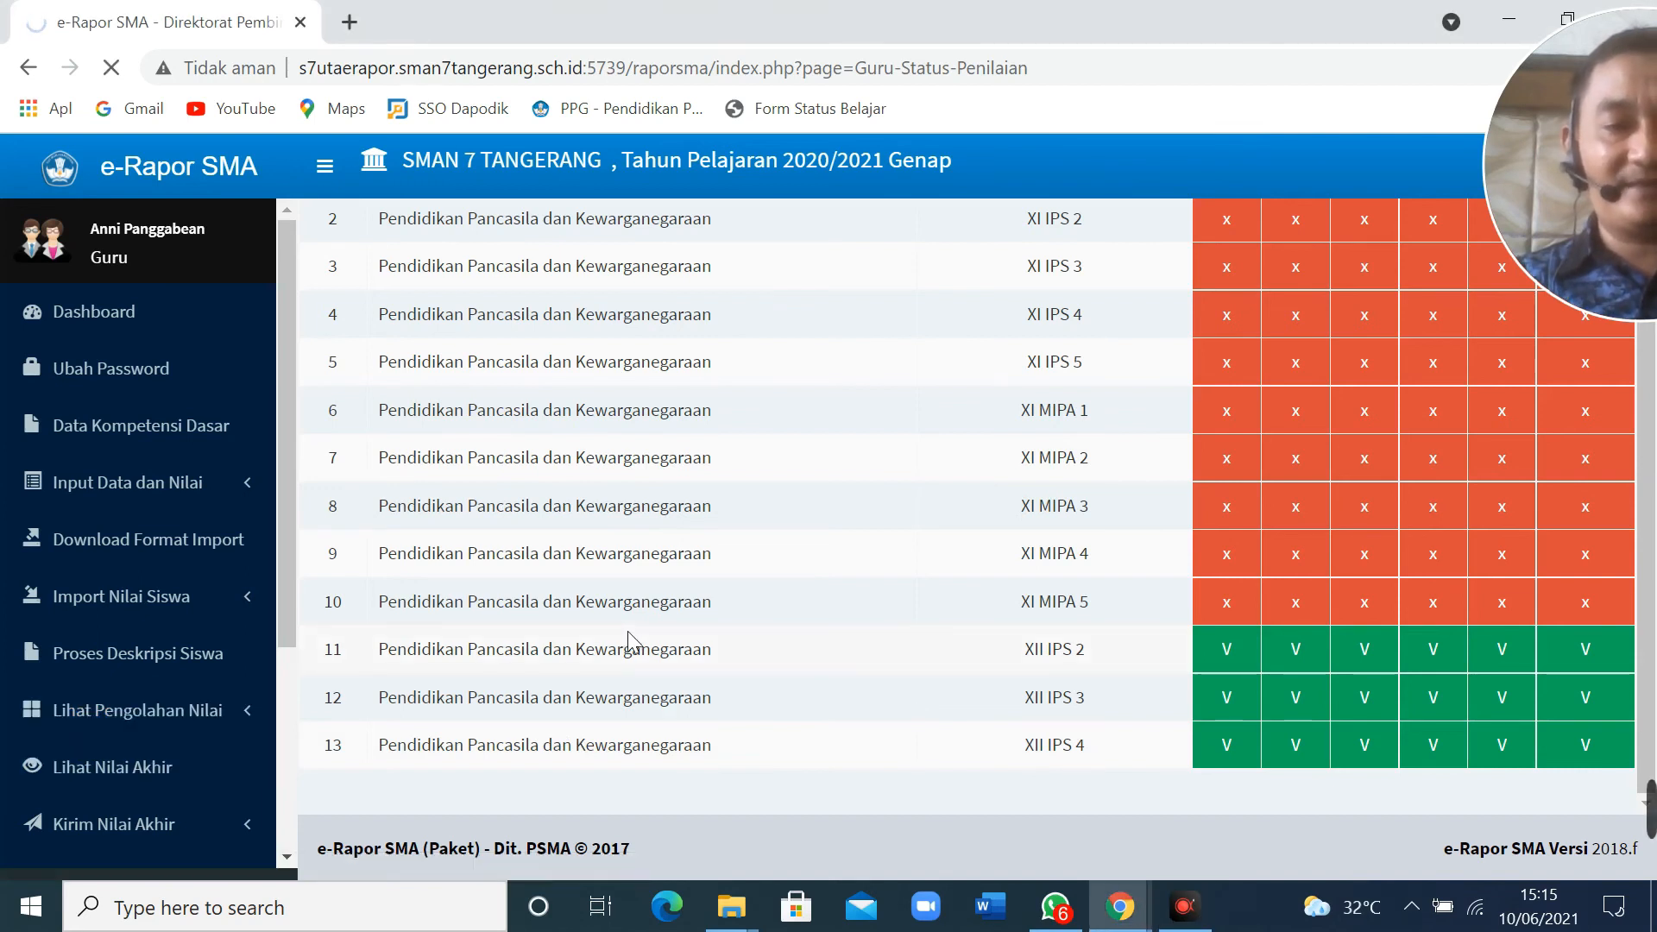
pyautogui.moveTo(287, 660); pyautogui.dragTo(345, 794)
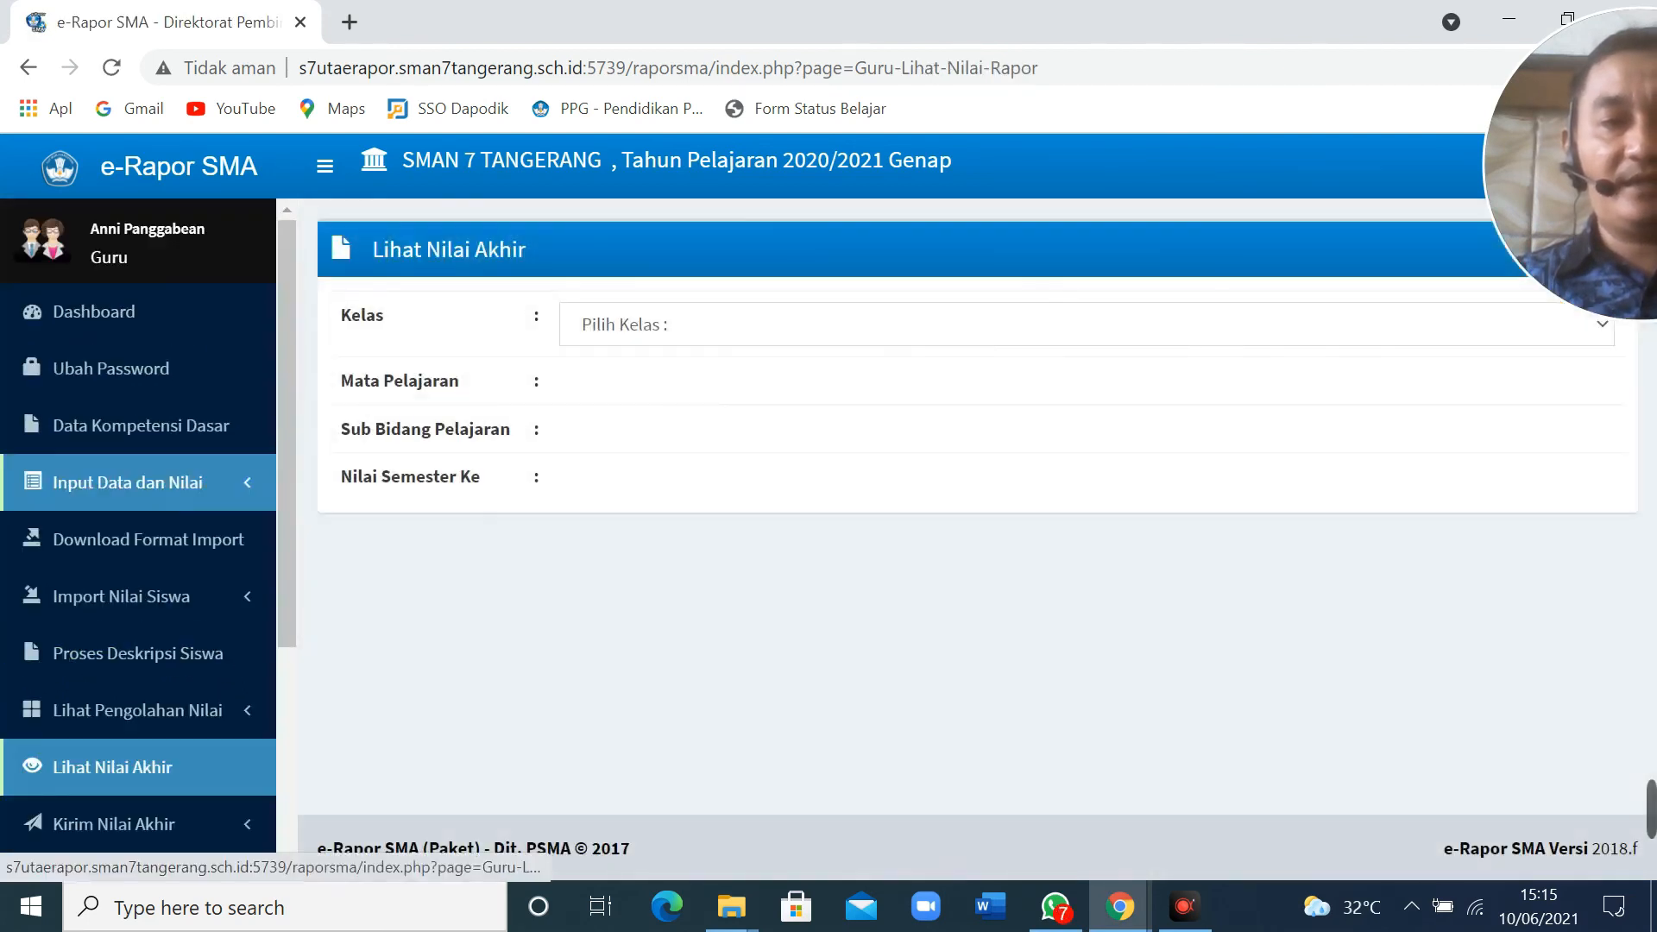
pyautogui.click(824, 332)
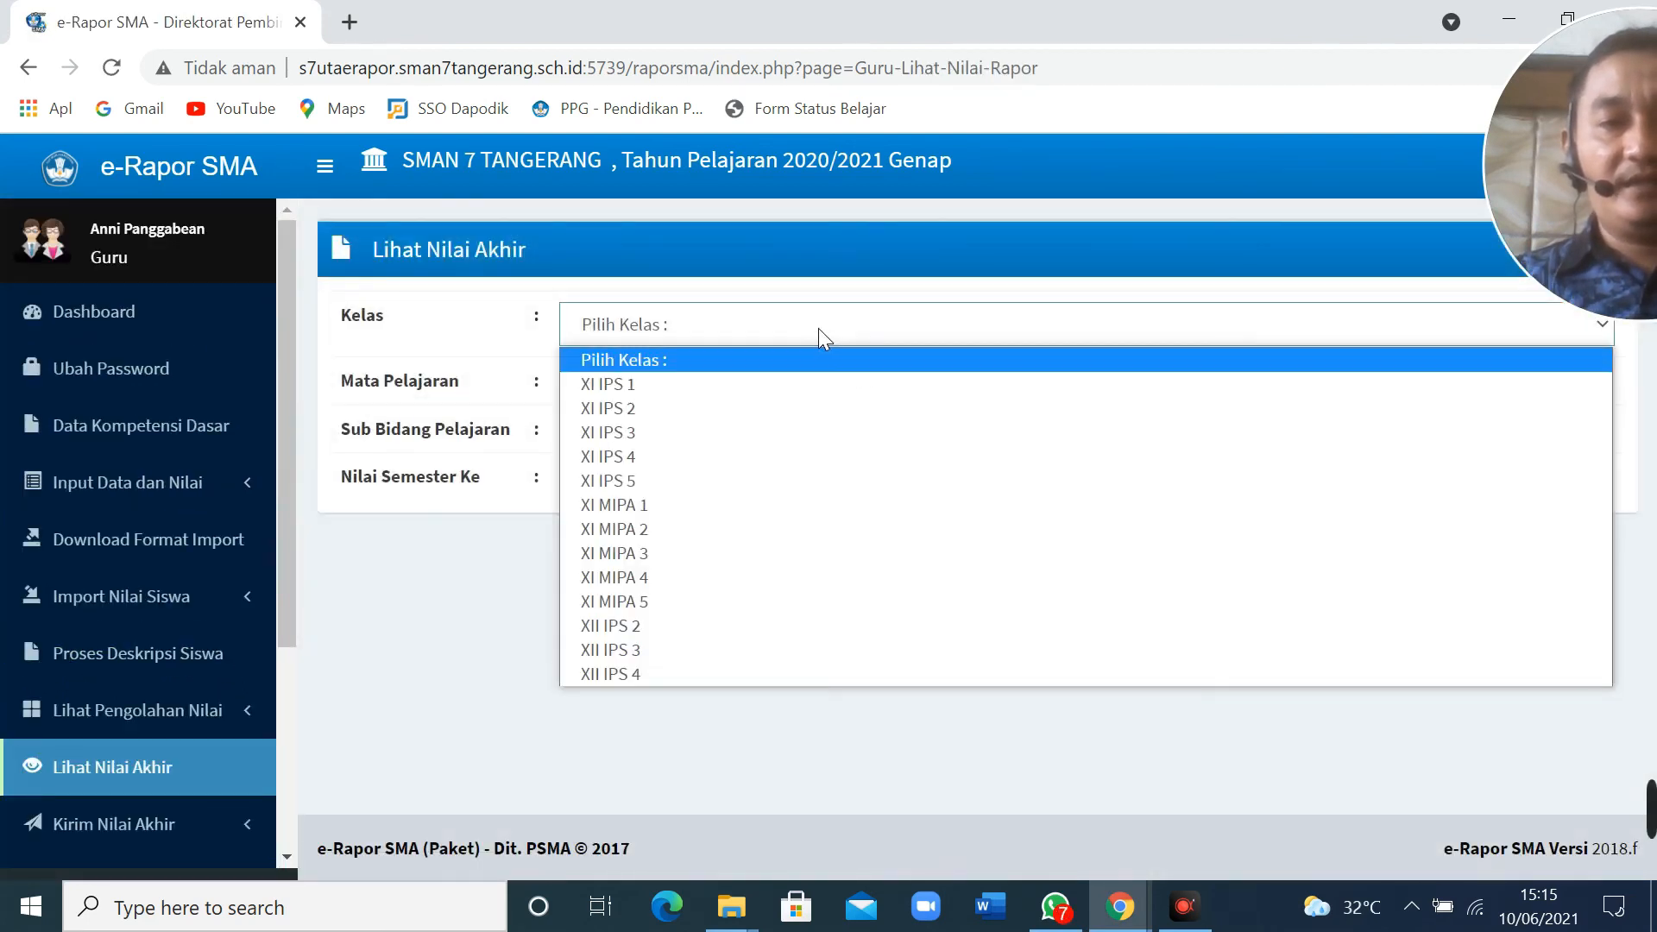
pyautogui.click(625, 628)
pyautogui.click(692, 390)
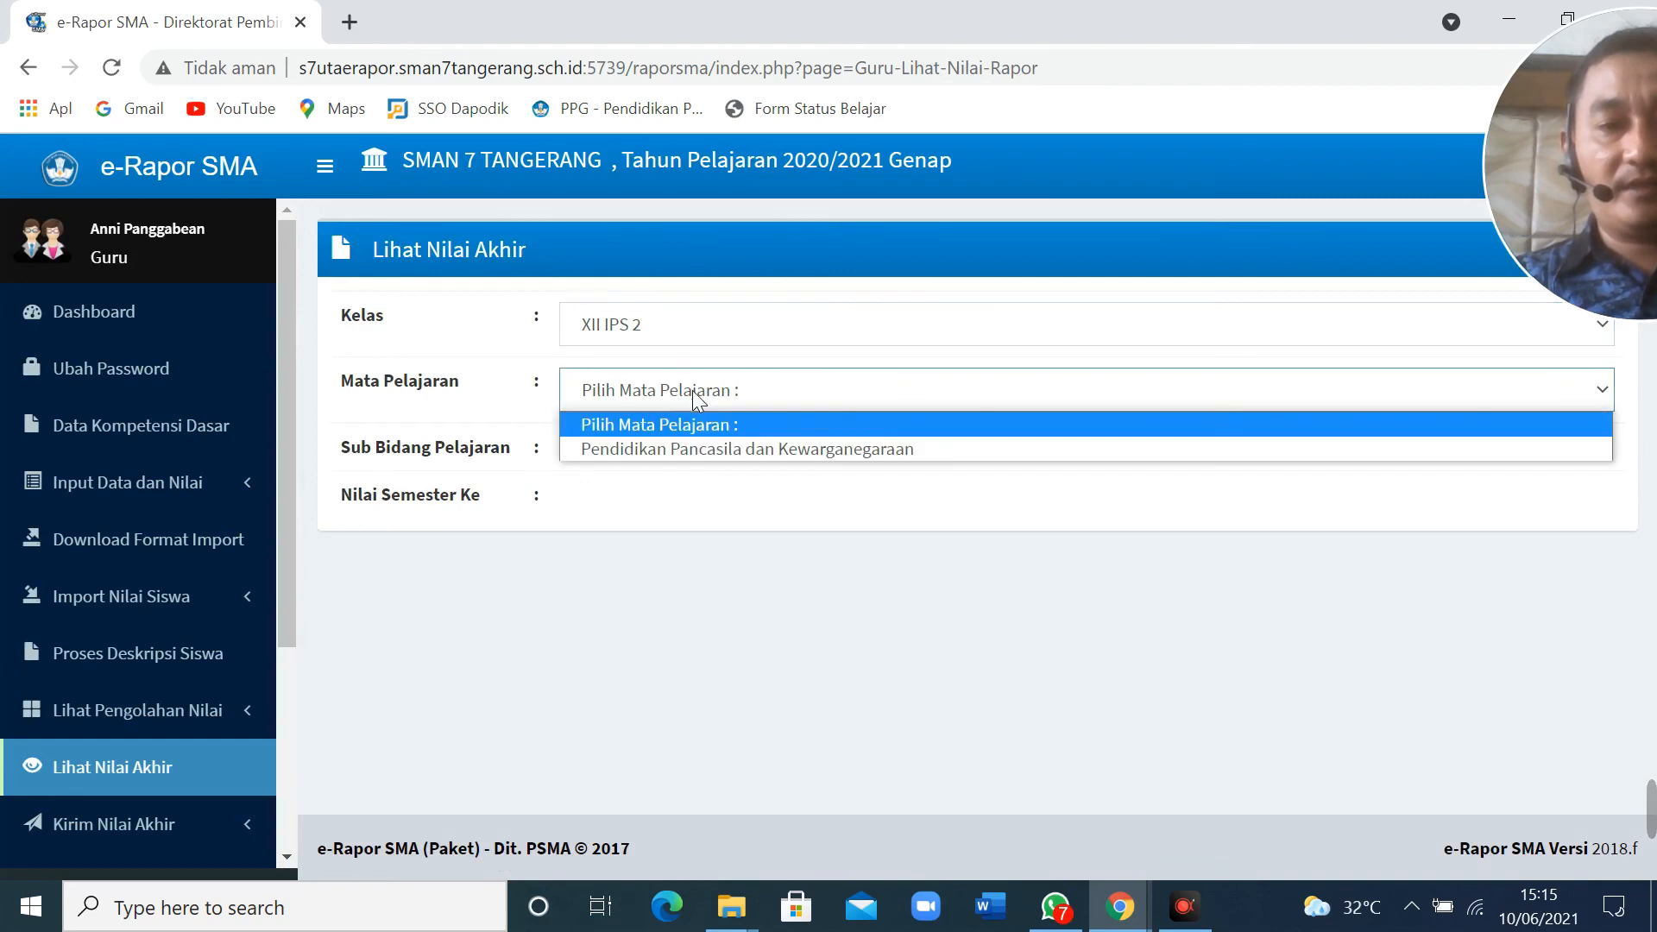
pyautogui.click(685, 444)
pyautogui.click(655, 466)
pyautogui.click(661, 516)
pyautogui.click(653, 523)
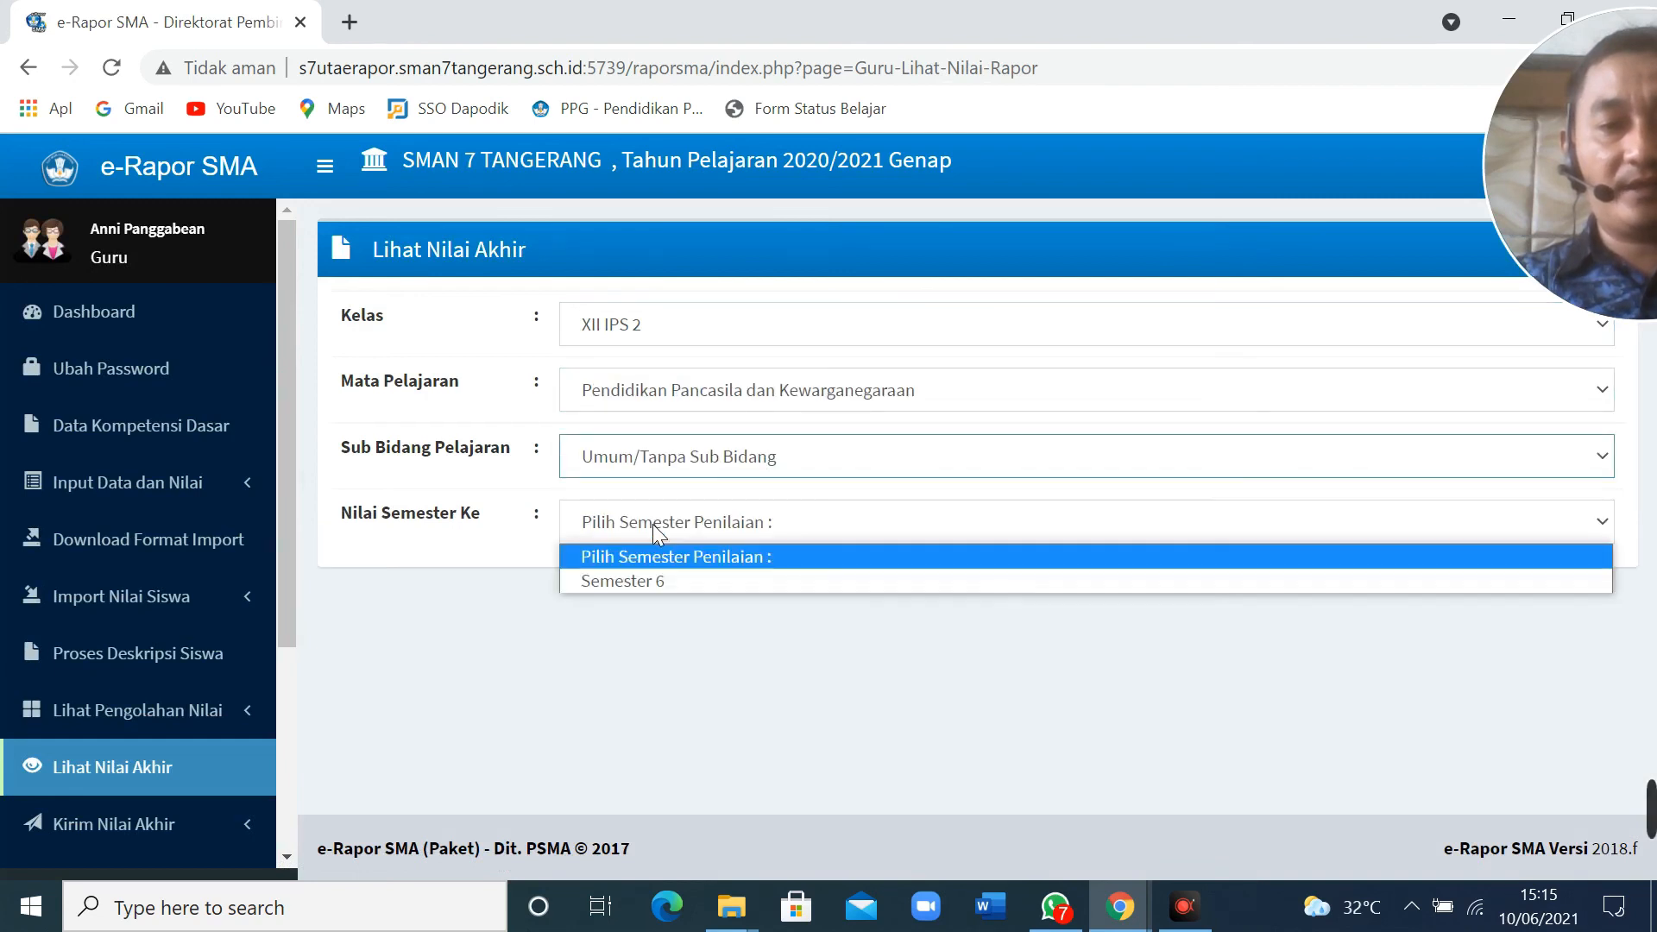
pyautogui.click(659, 581)
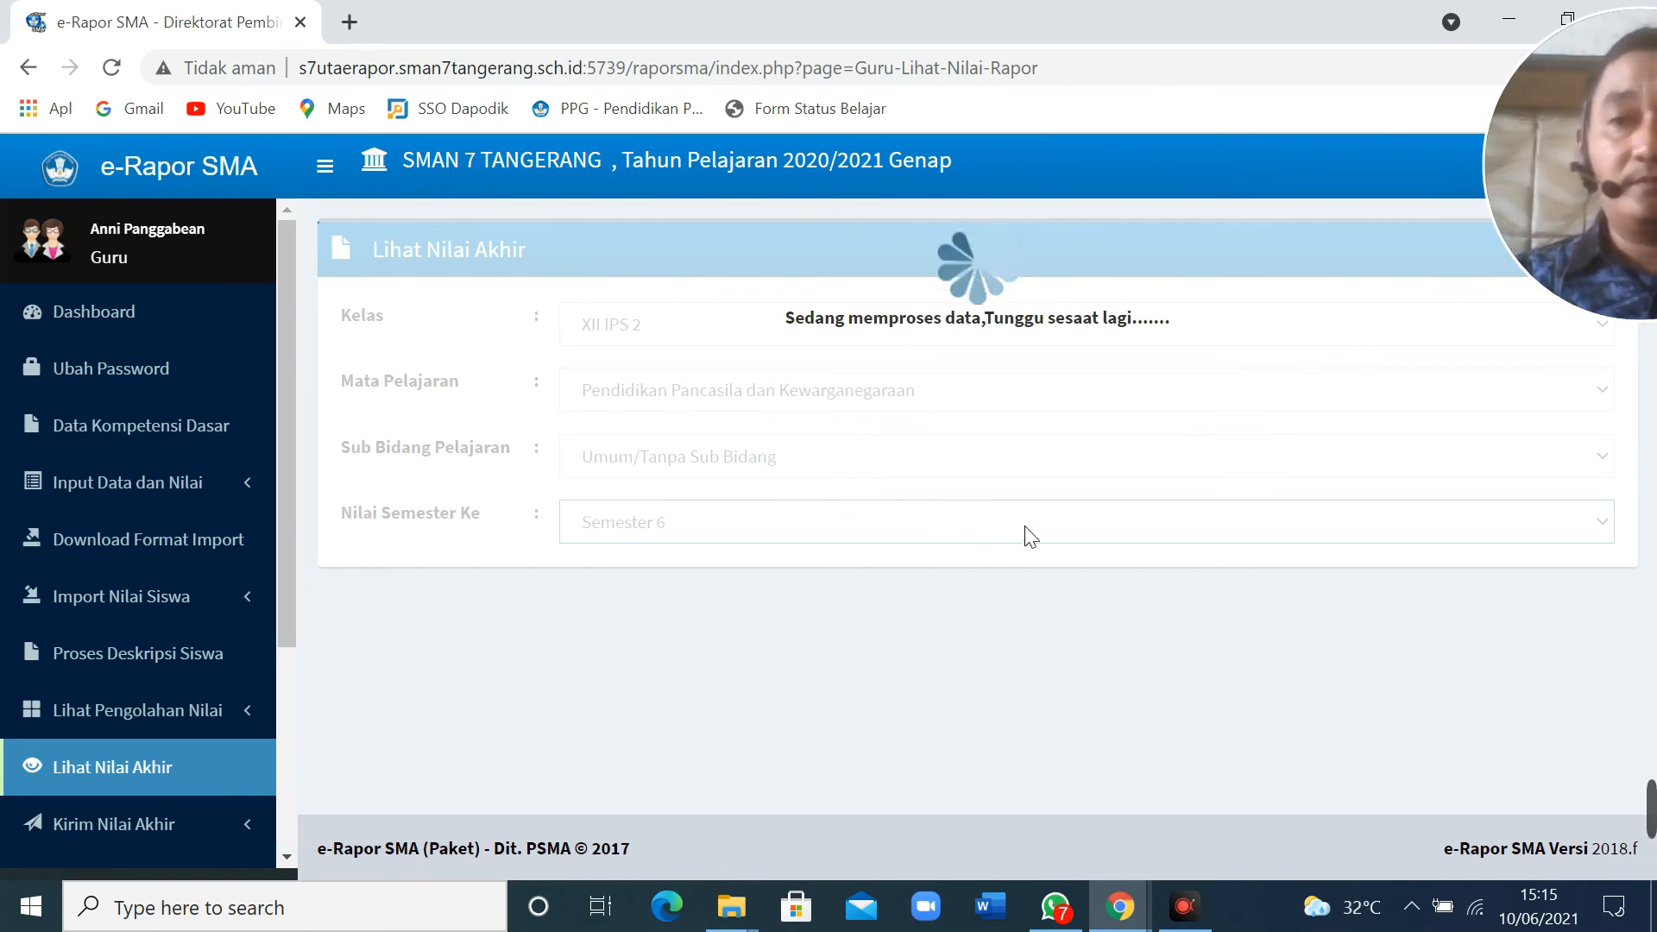
# - Examine the knowledge, skill and attitude results of every student in the XII IPS 2 final score table
pyautogui.moveTo(1646, 179); pyautogui.dragTo(1499, 176)
pyautogui.scroll(-8, 976, 510)
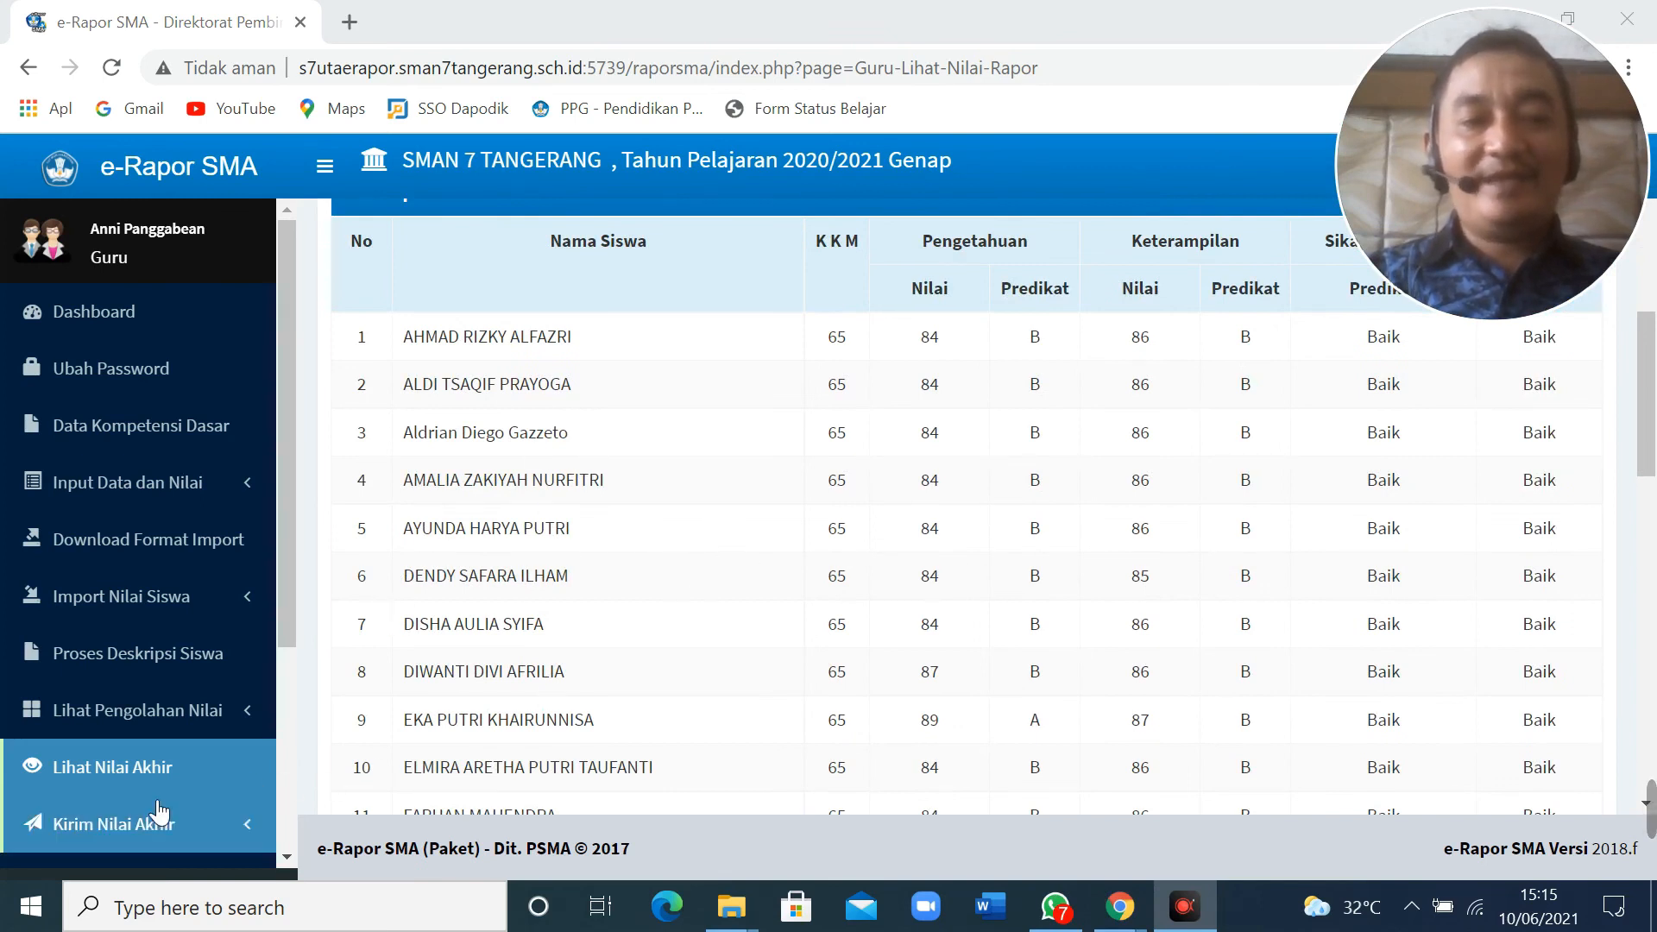
pyautogui.scroll(-9, 858, 371)
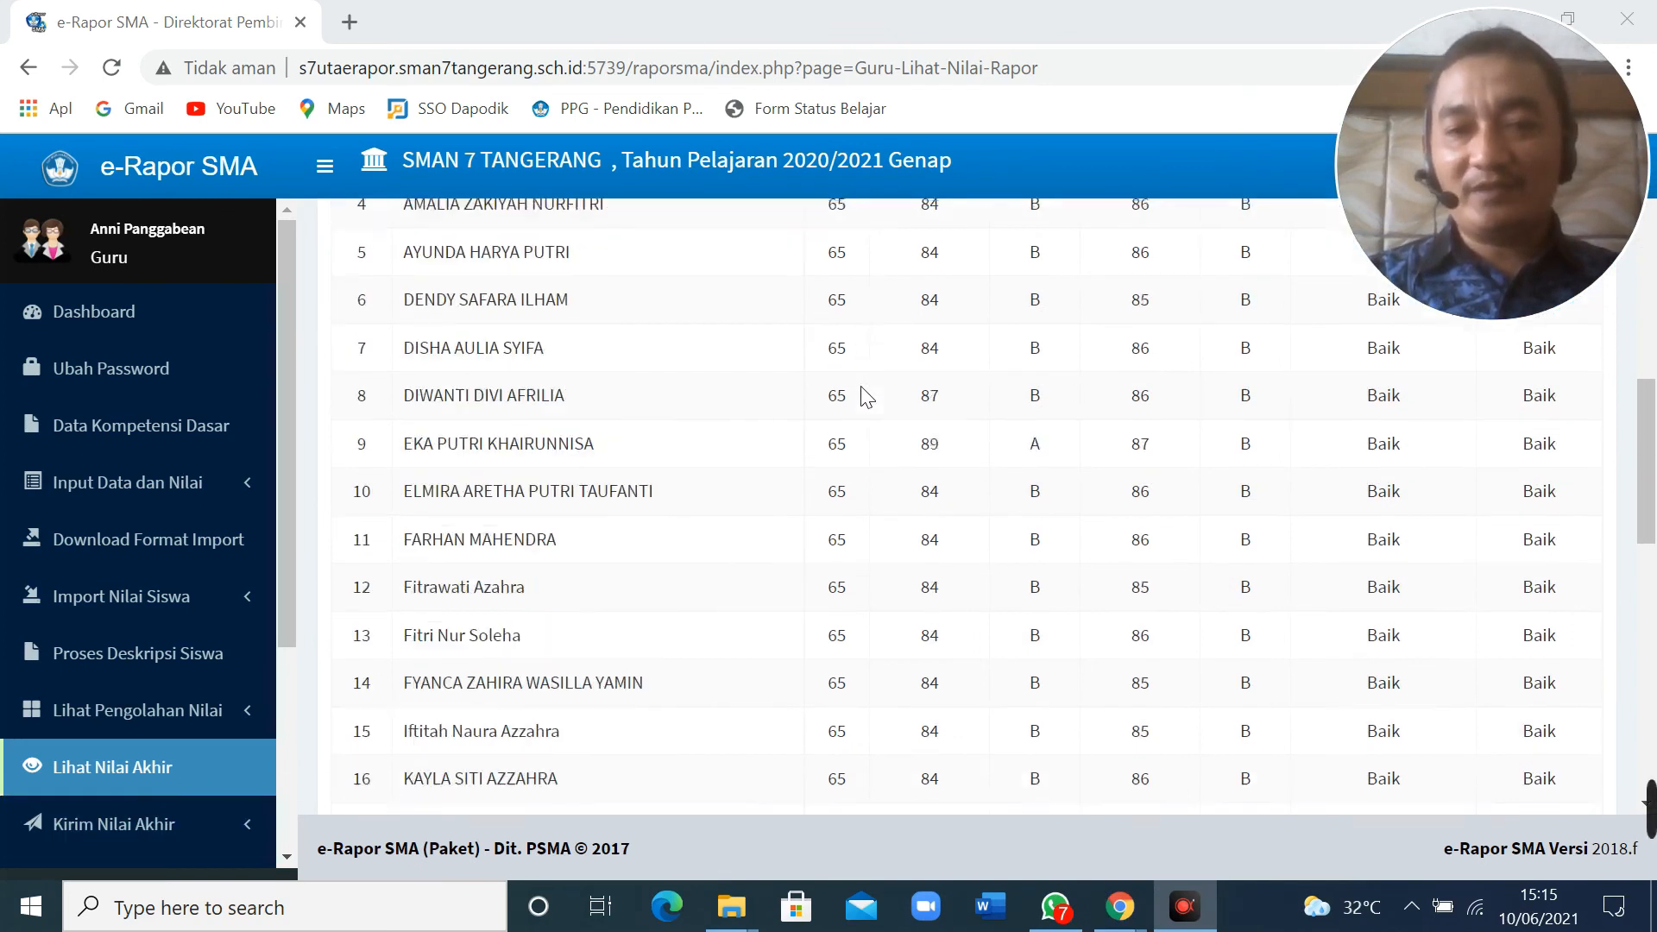
pyautogui.scroll(-6, 860, 402)
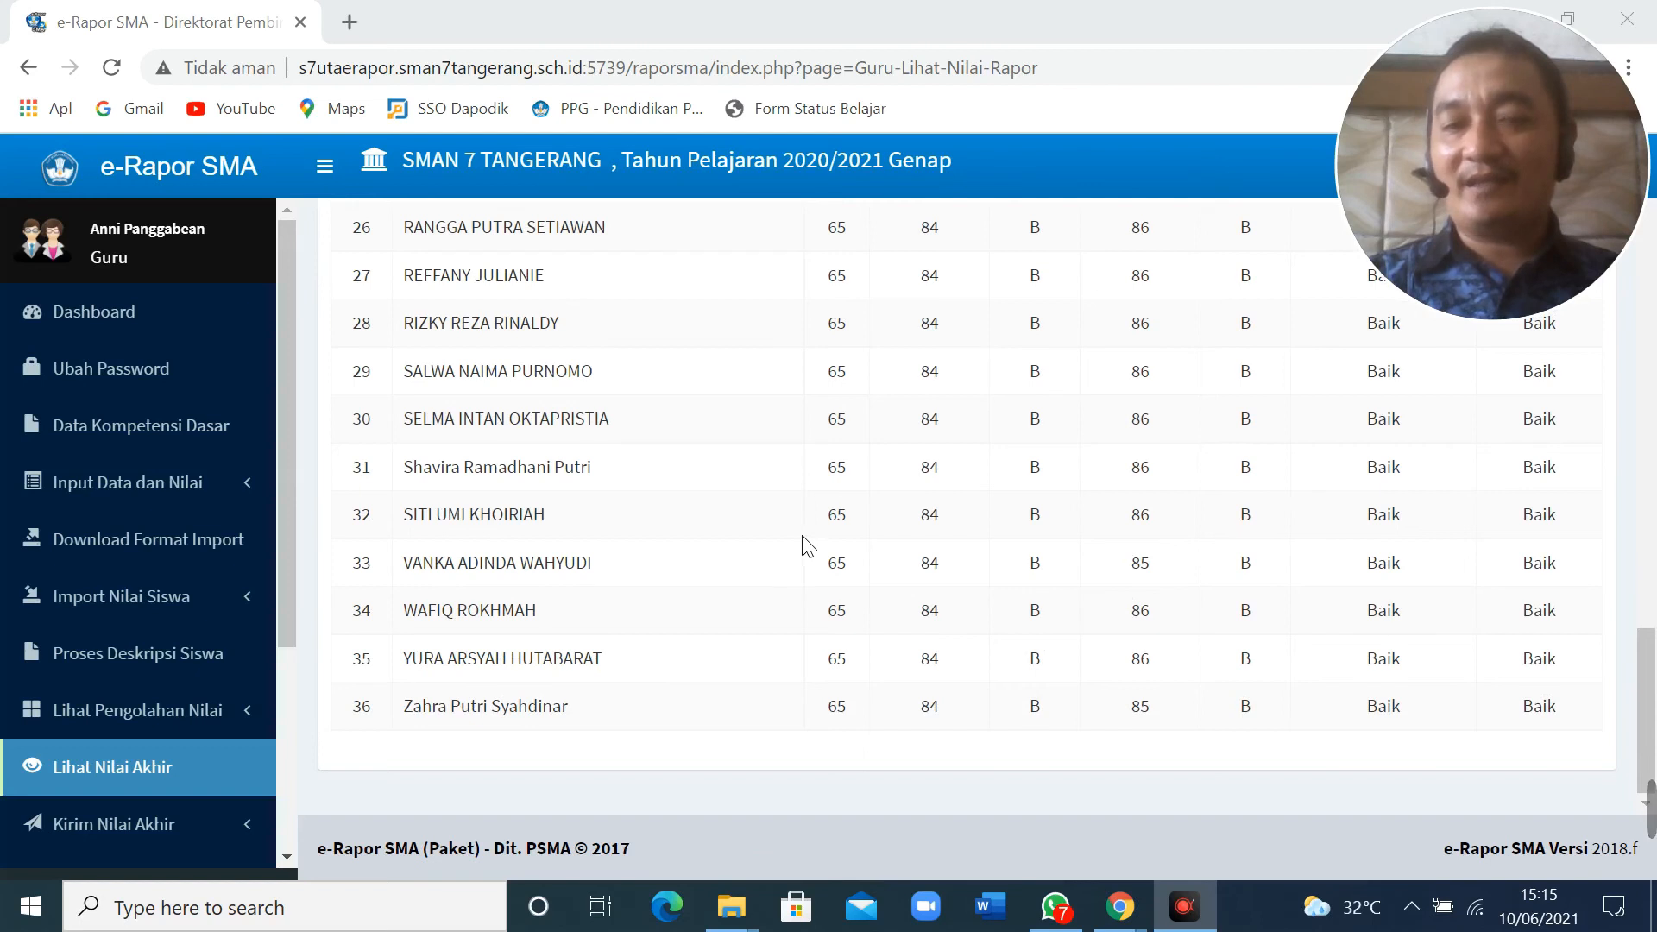
pyautogui.scroll(3, 801, 544)
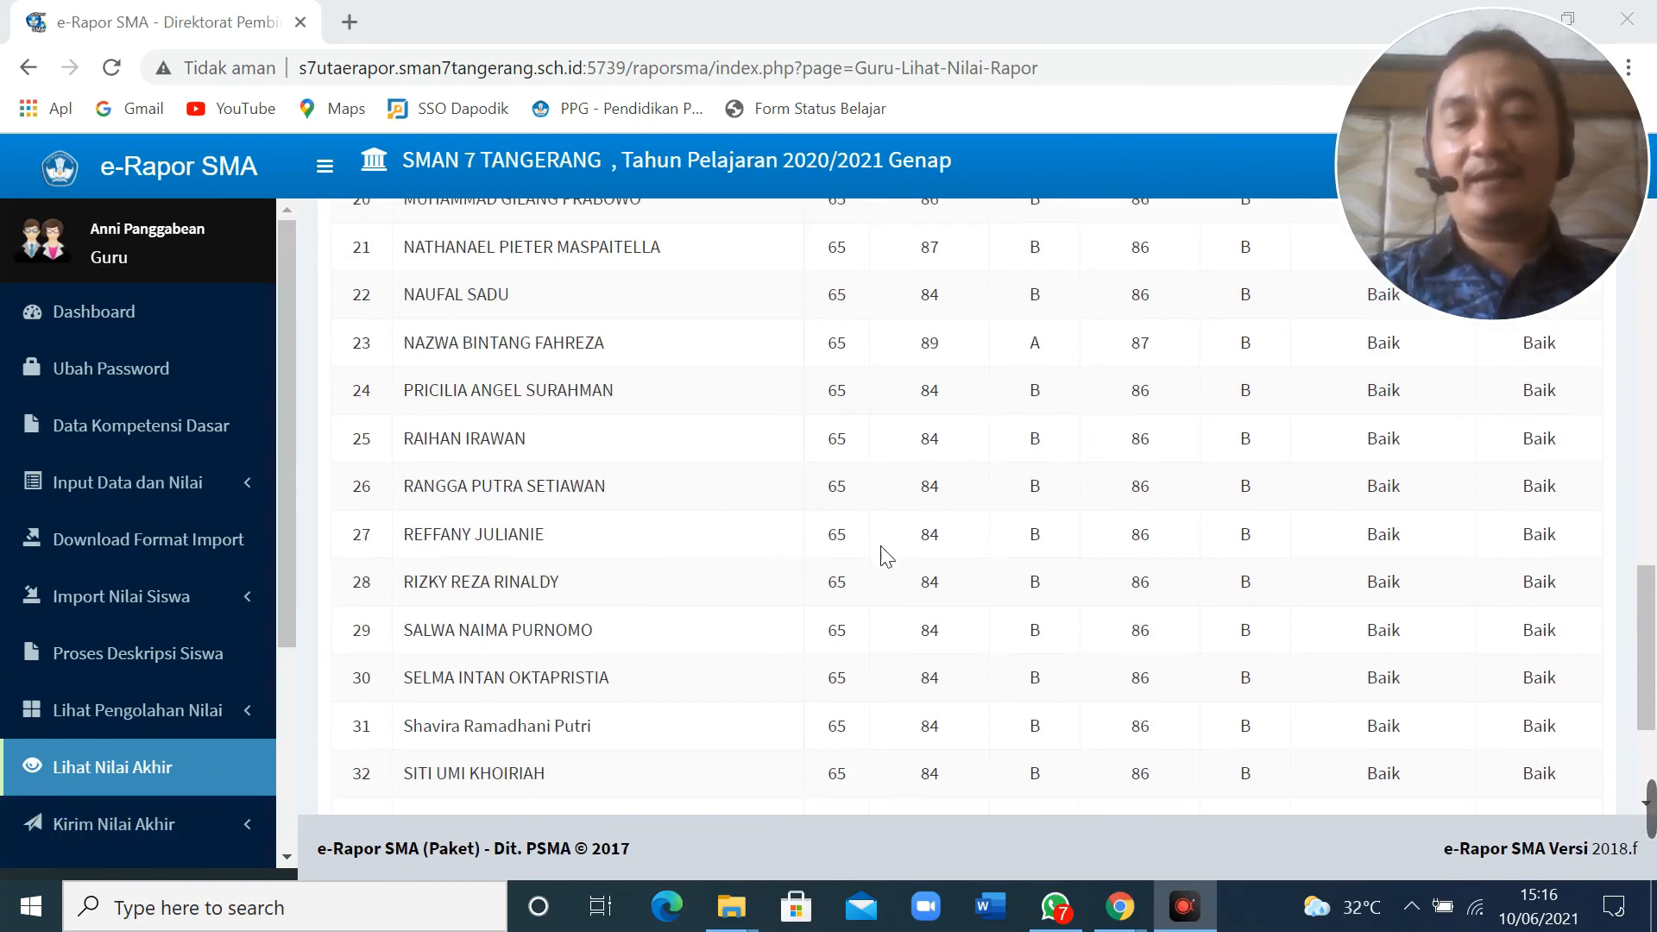
pyautogui.scroll(-3, 819, 581)
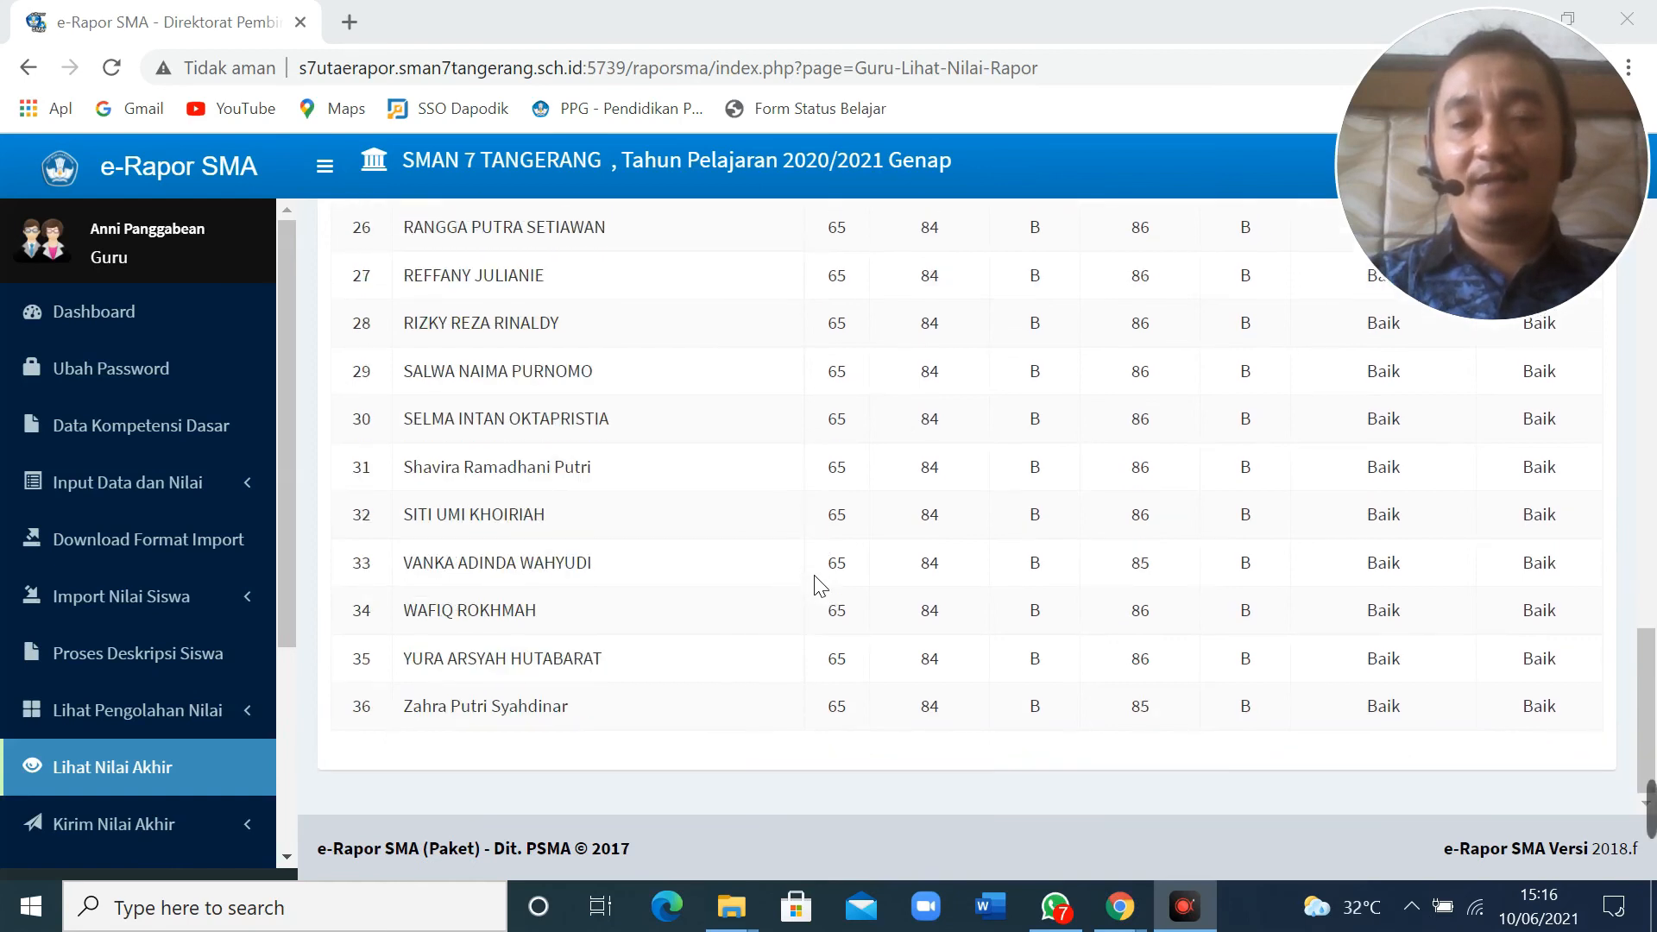
pyautogui.scroll(12, 817, 581)
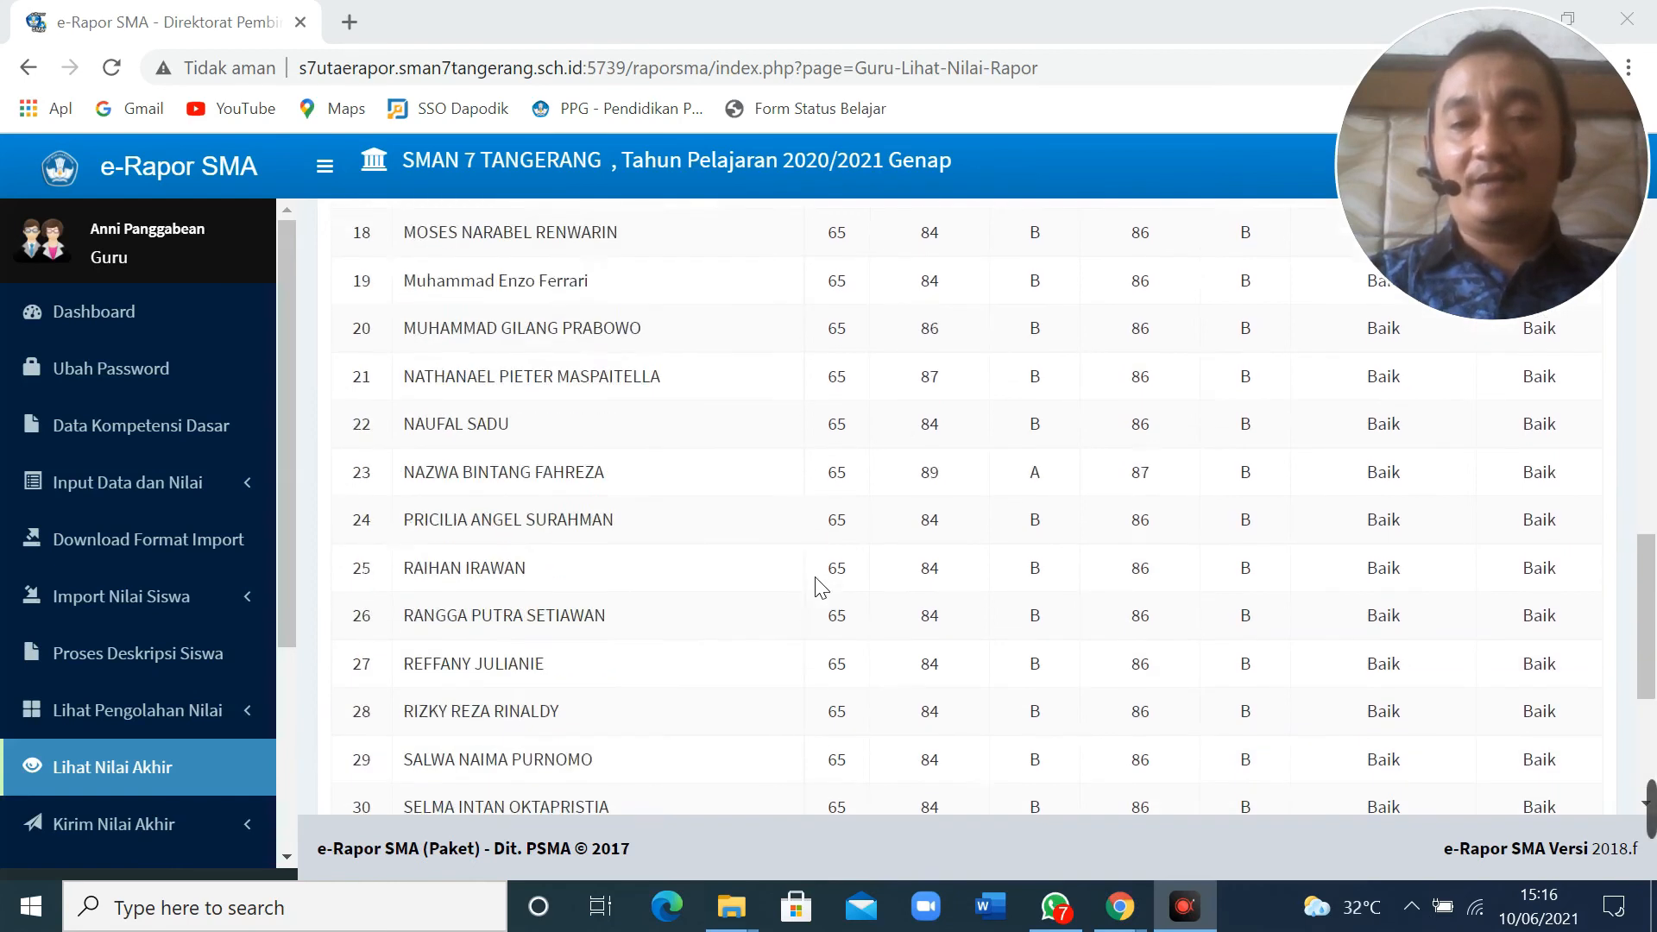
# - Open the Kirim Nilai Akhir page for sending final scores
pyautogui.click(206, 840)
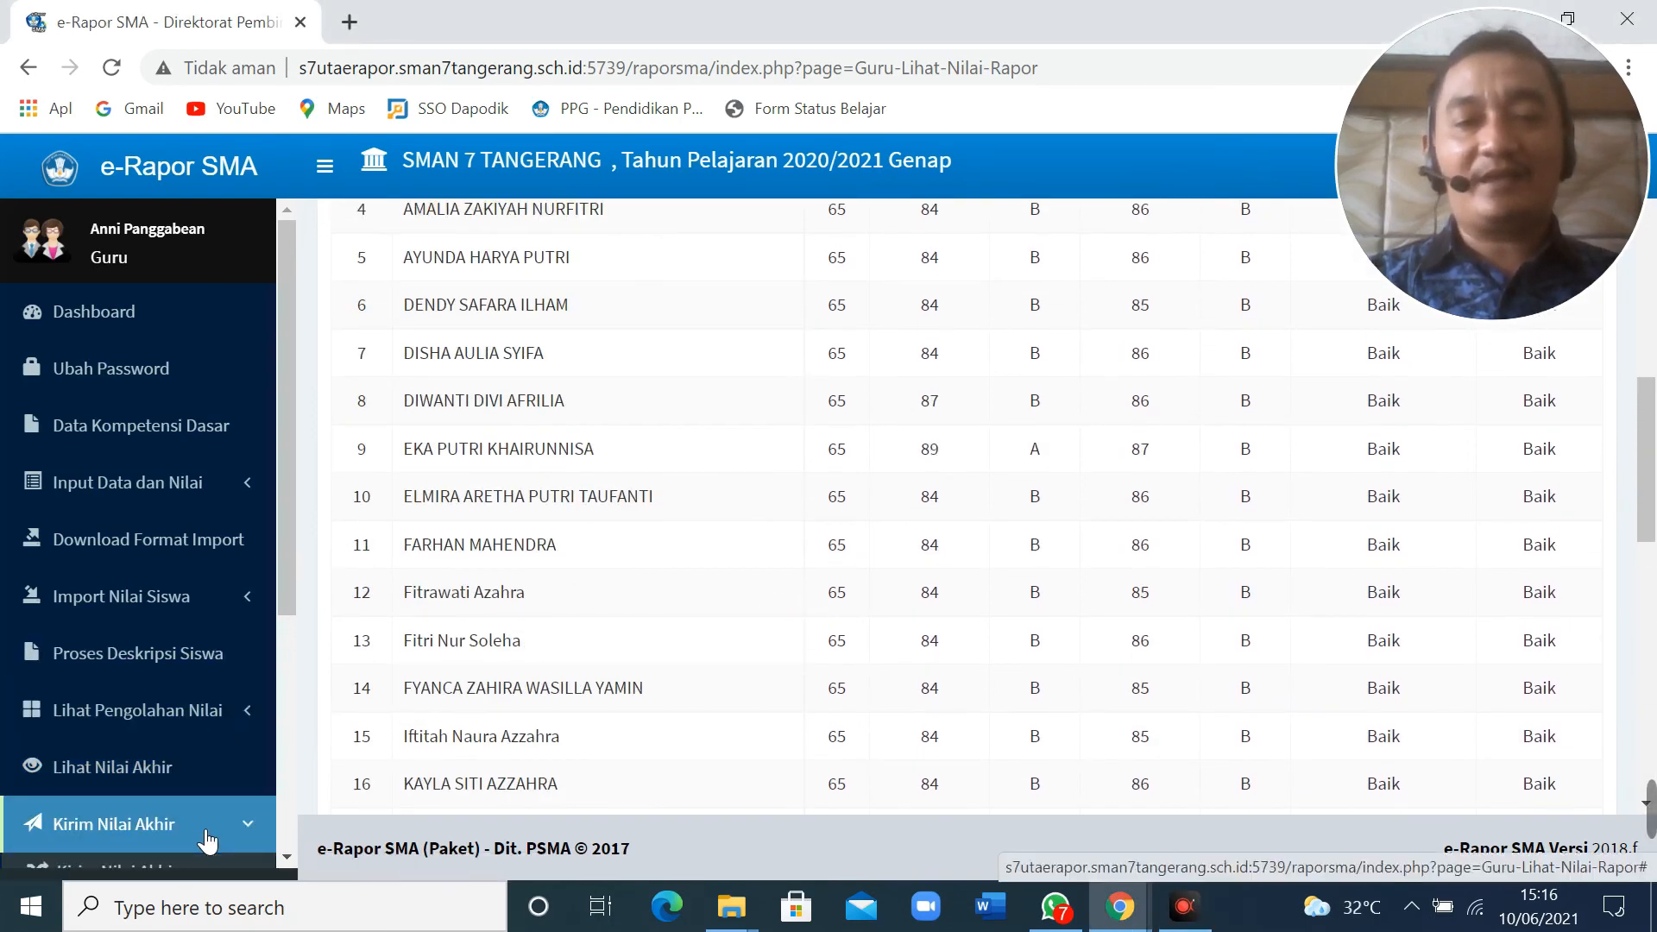
pyautogui.scroll(-7, 696, 557)
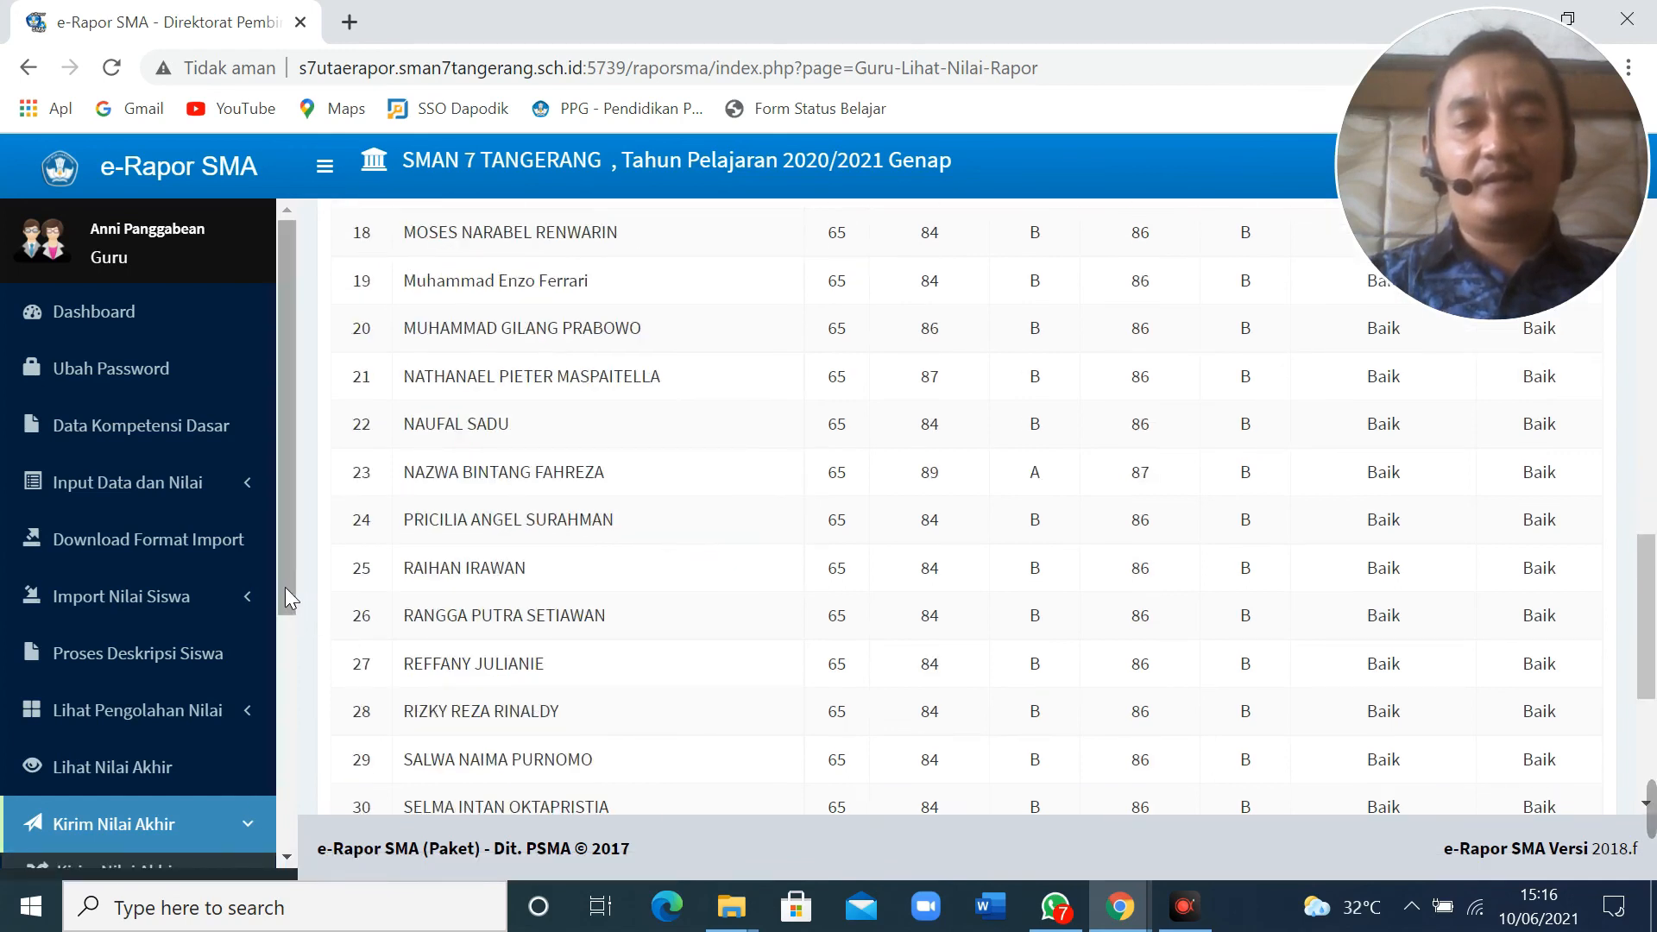
pyautogui.moveTo(285, 586); pyautogui.dragTo(332, 756)
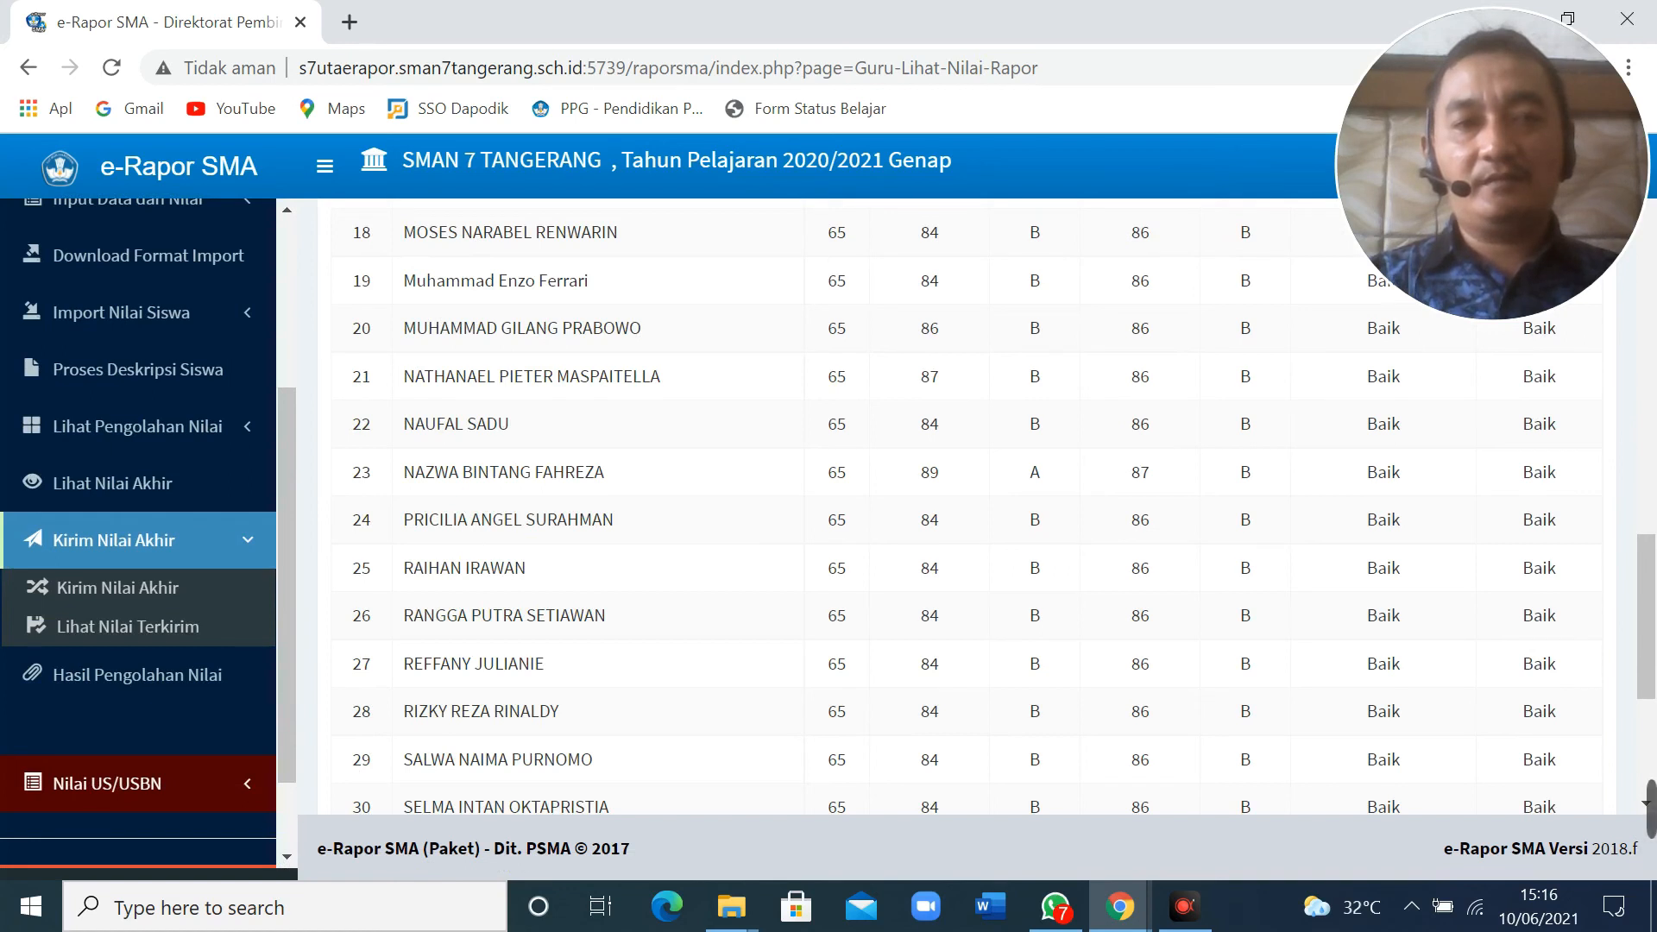
pyautogui.click(130, 597)
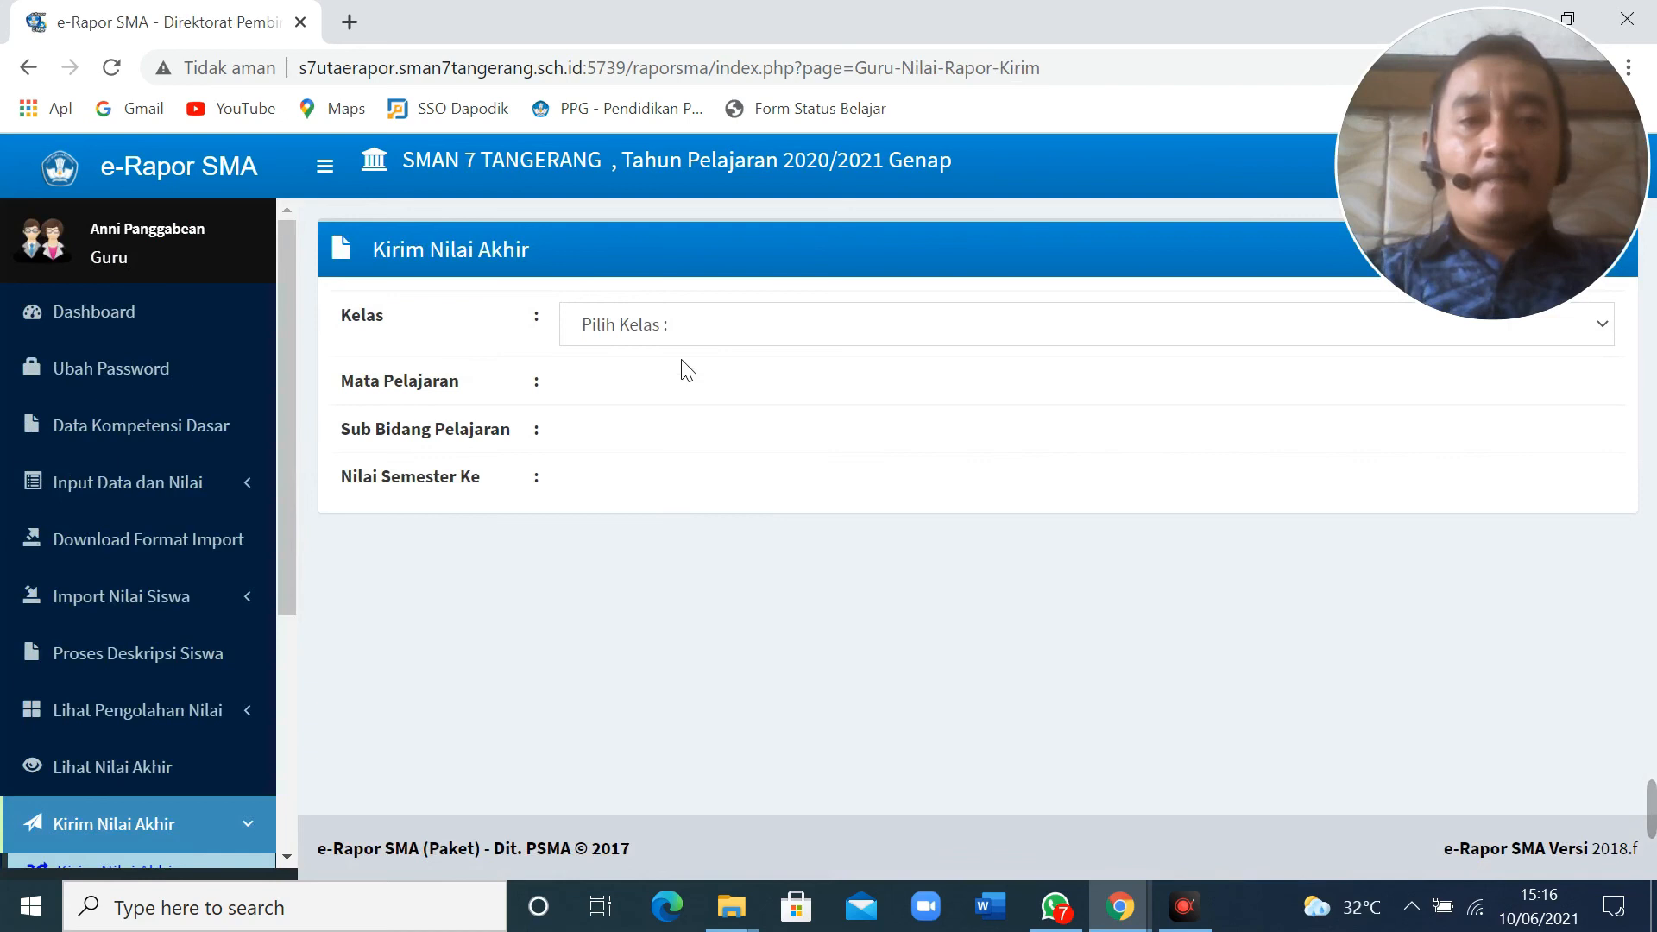
# - Load the scores to send for XII IPS 2, Pendidikan Pancasila dan Kewarganegaraan, Umum/Tanpa Sub Bidang, Semester 6
pyautogui.click(695, 323)
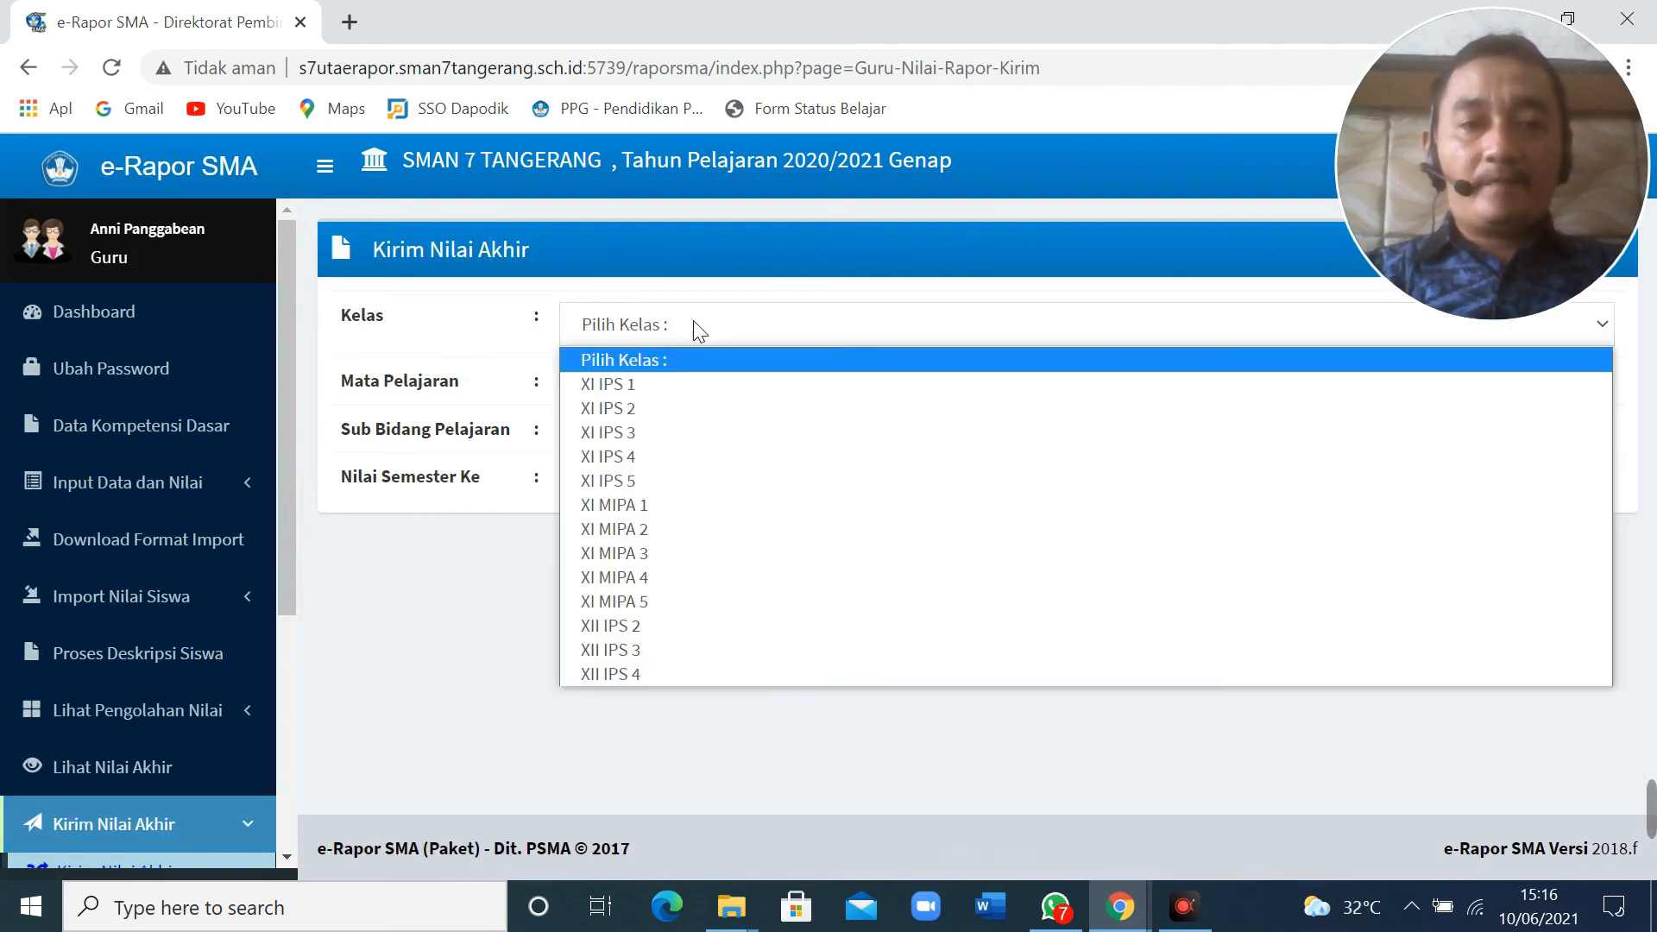
pyautogui.click(651, 626)
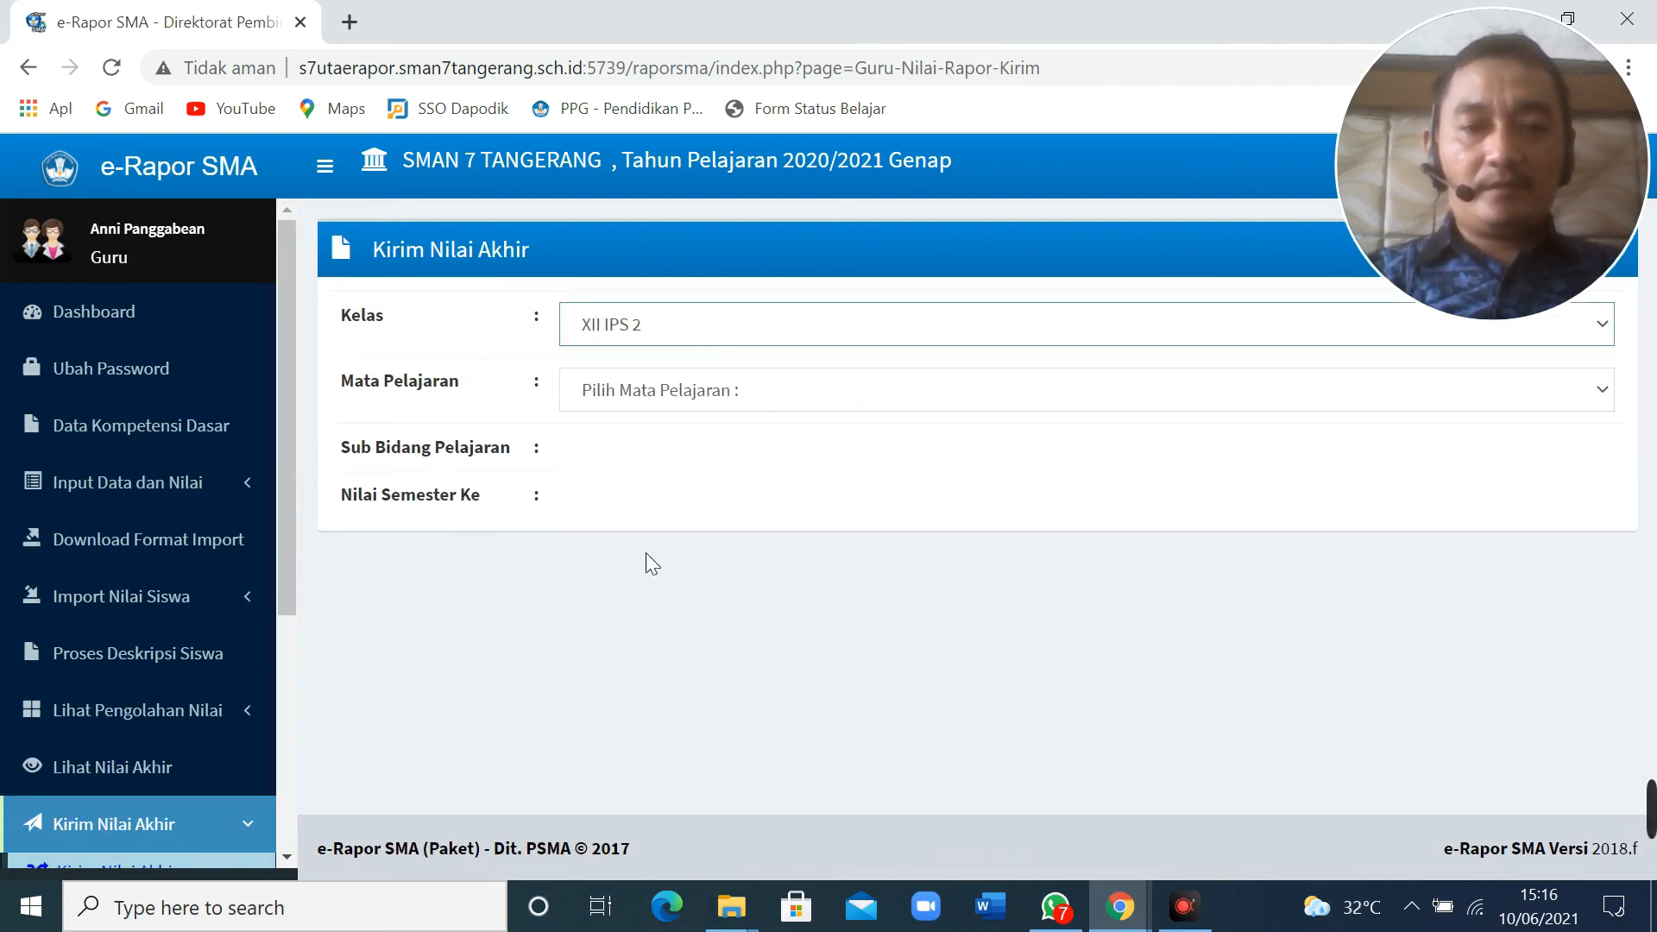
pyautogui.click(666, 393)
pyautogui.click(665, 449)
pyautogui.click(666, 457)
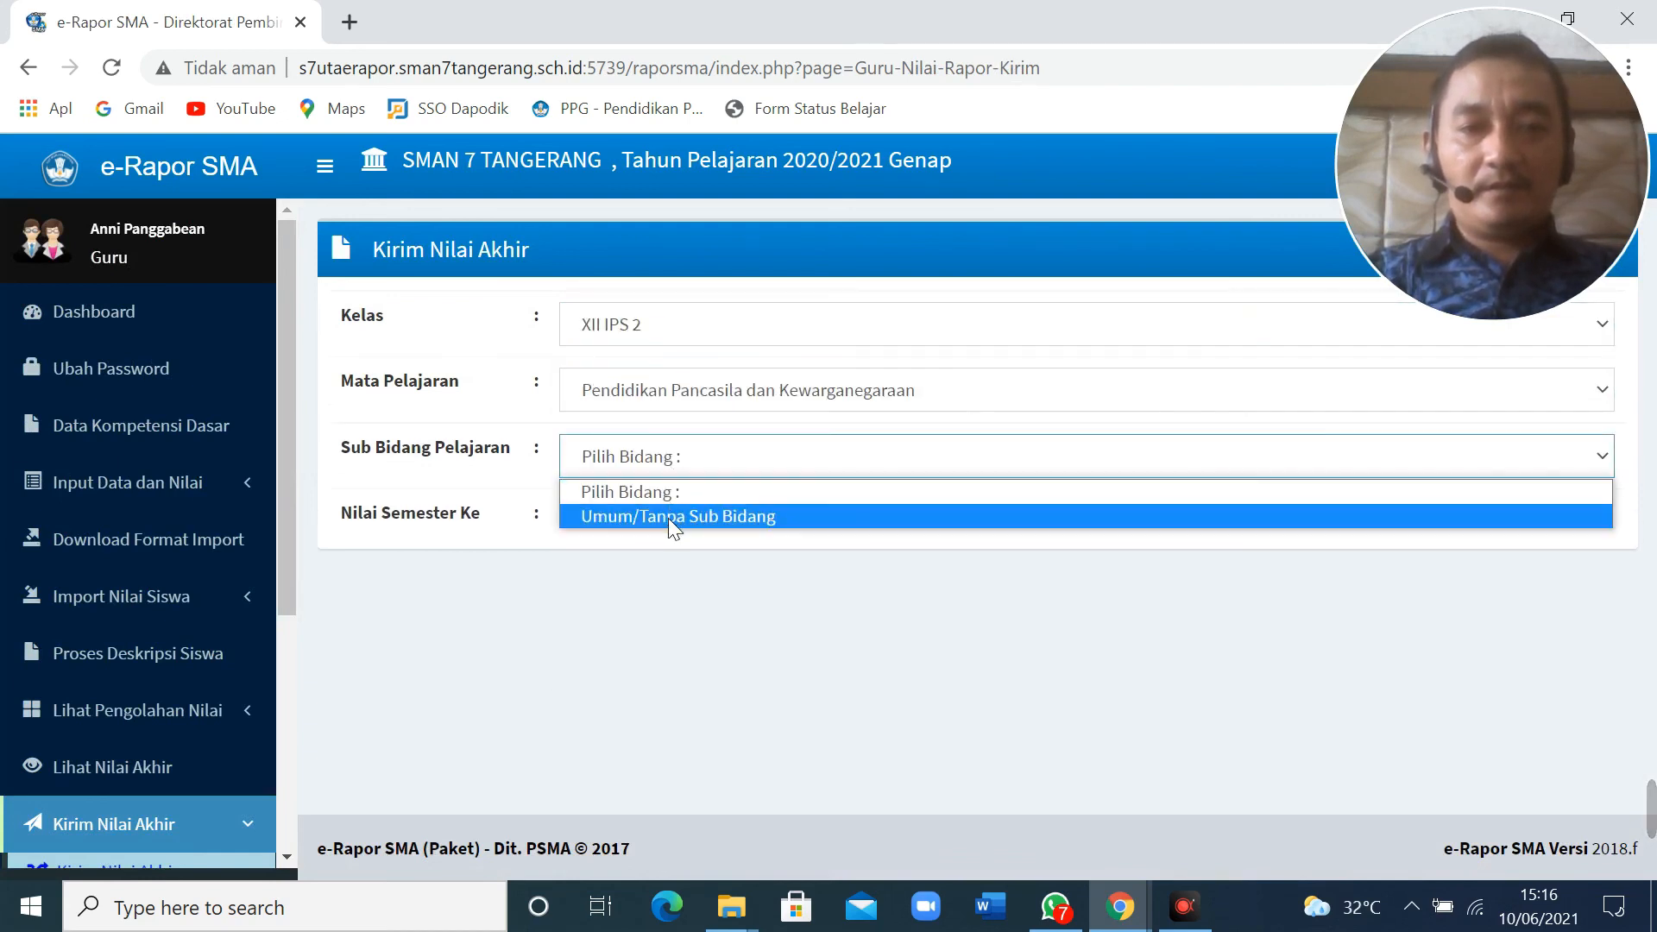
pyautogui.click(673, 516)
pyautogui.click(677, 526)
pyautogui.click(744, 581)
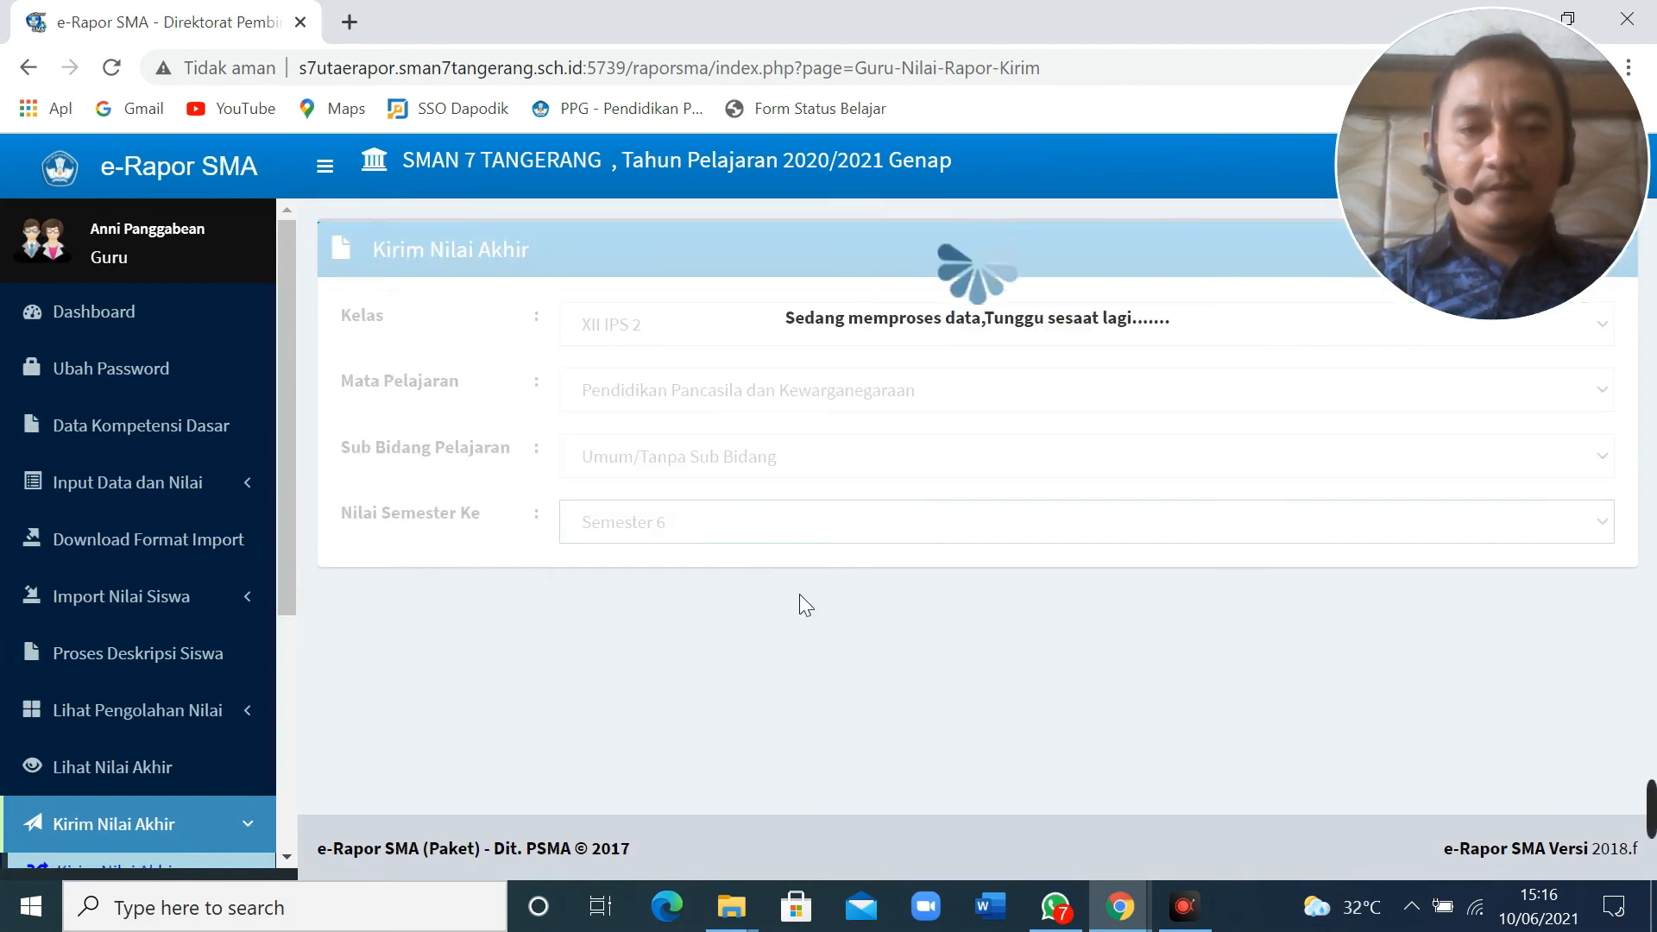
pyautogui.moveTo(1608, 150); pyautogui.dragTo(1656, 149)
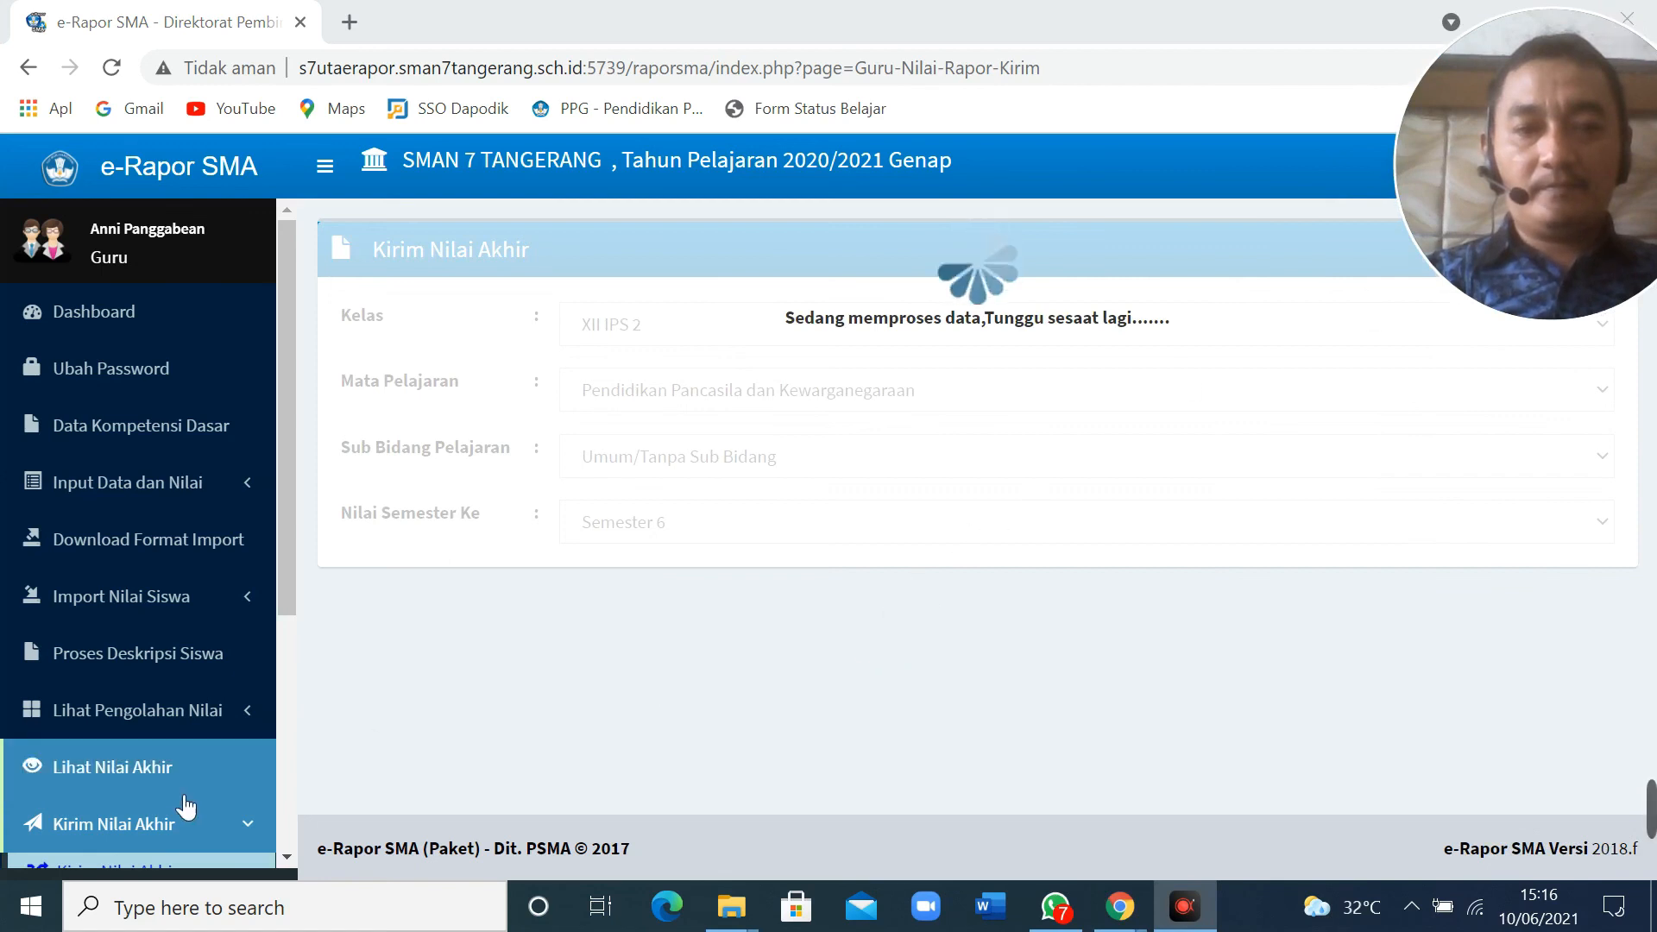
# - Review the KKM predicate intervals and all students' report scores in the XII IPS 2 table through to its end
pyautogui.scroll(-6, 794, 518)
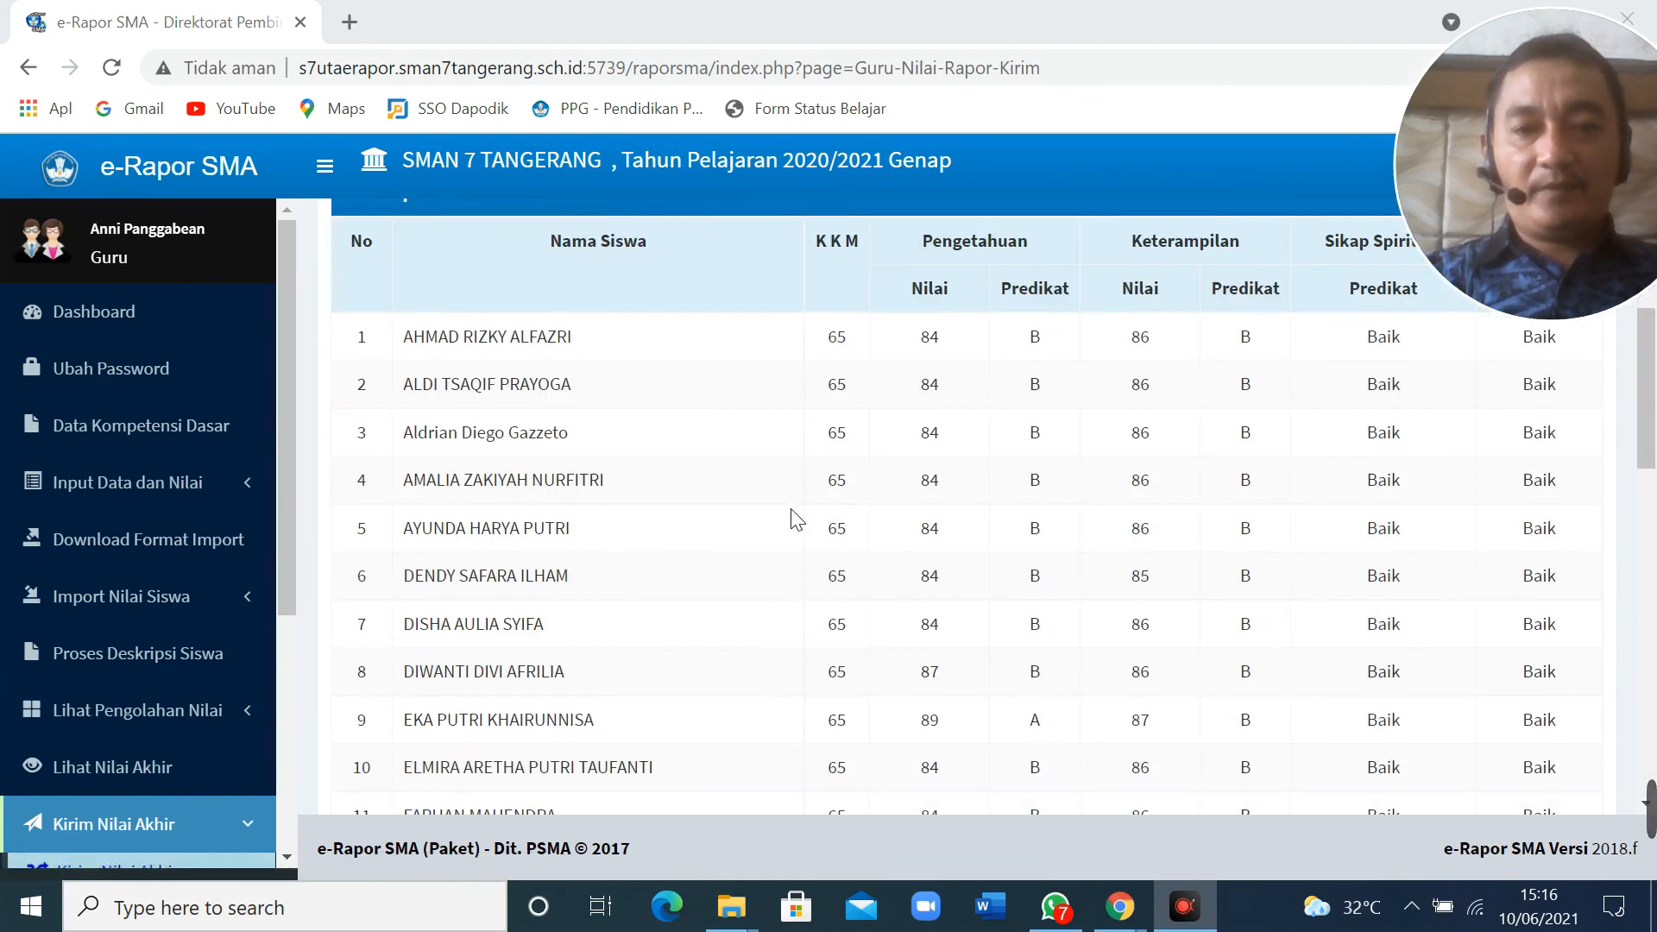
pyautogui.scroll(-15, 796, 519)
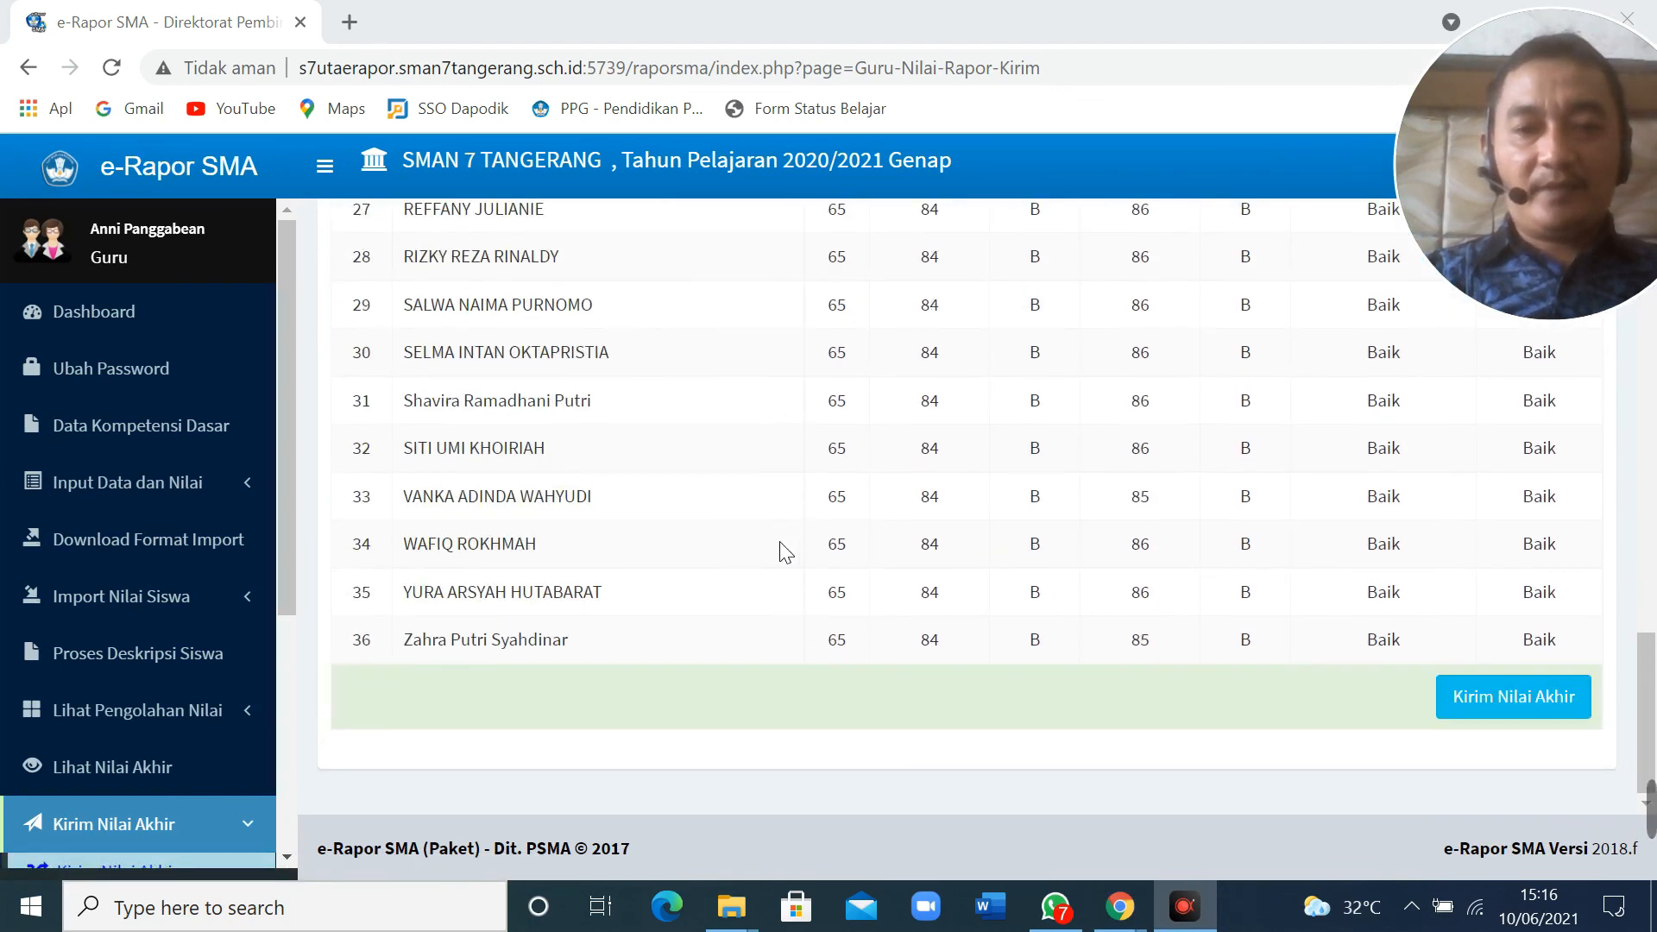
pyautogui.scroll(15, 641, 516)
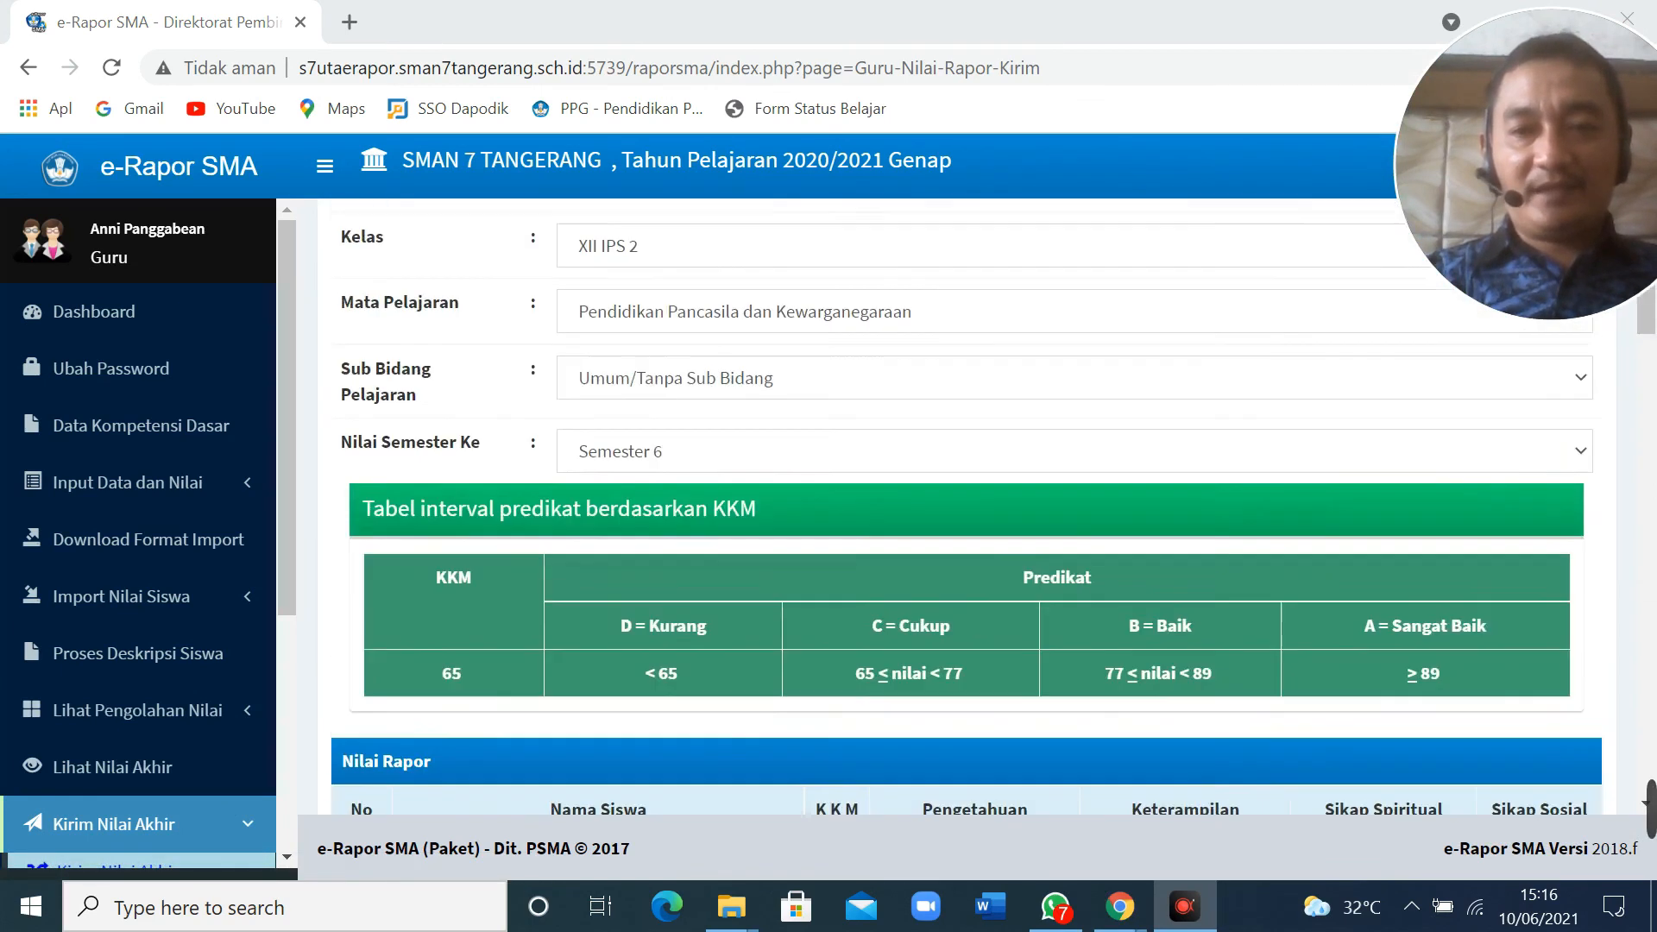
pyautogui.scroll(-5, 664, 526)
pyautogui.scroll(-10, 664, 520)
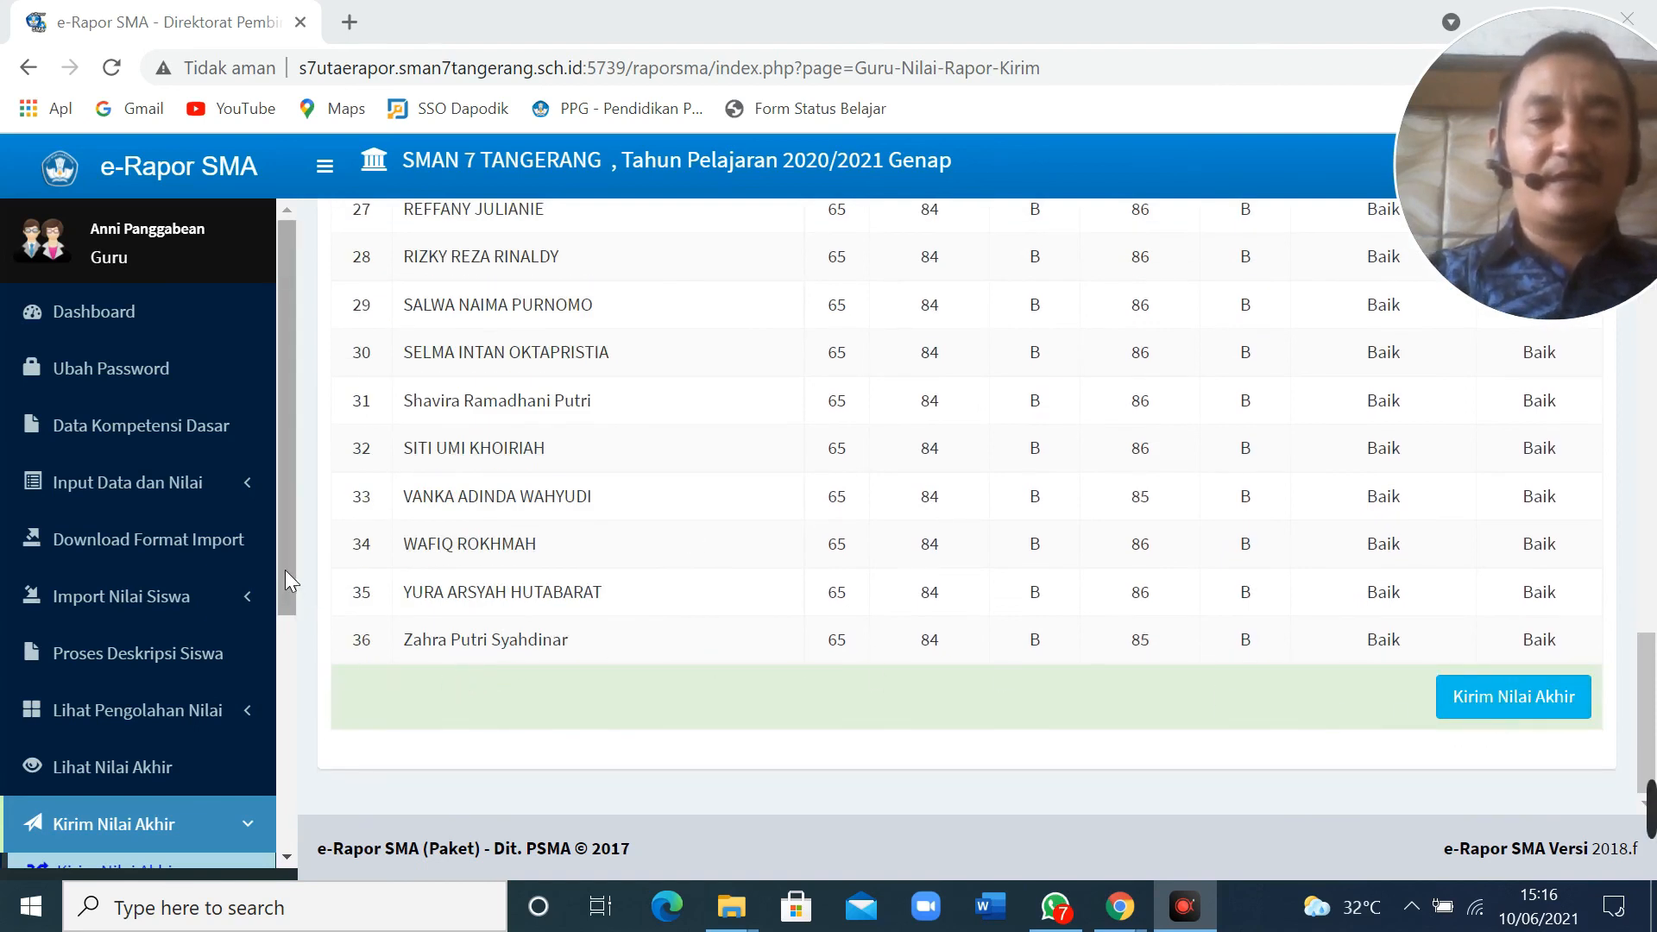
# - Open Lihat Nilai Terkirim and review the sent final scores for XII IPS 2, Pendidikan Pancasila dan Kewarganegaraan
pyautogui.moveTo(285, 569); pyautogui.dragTo(324, 703)
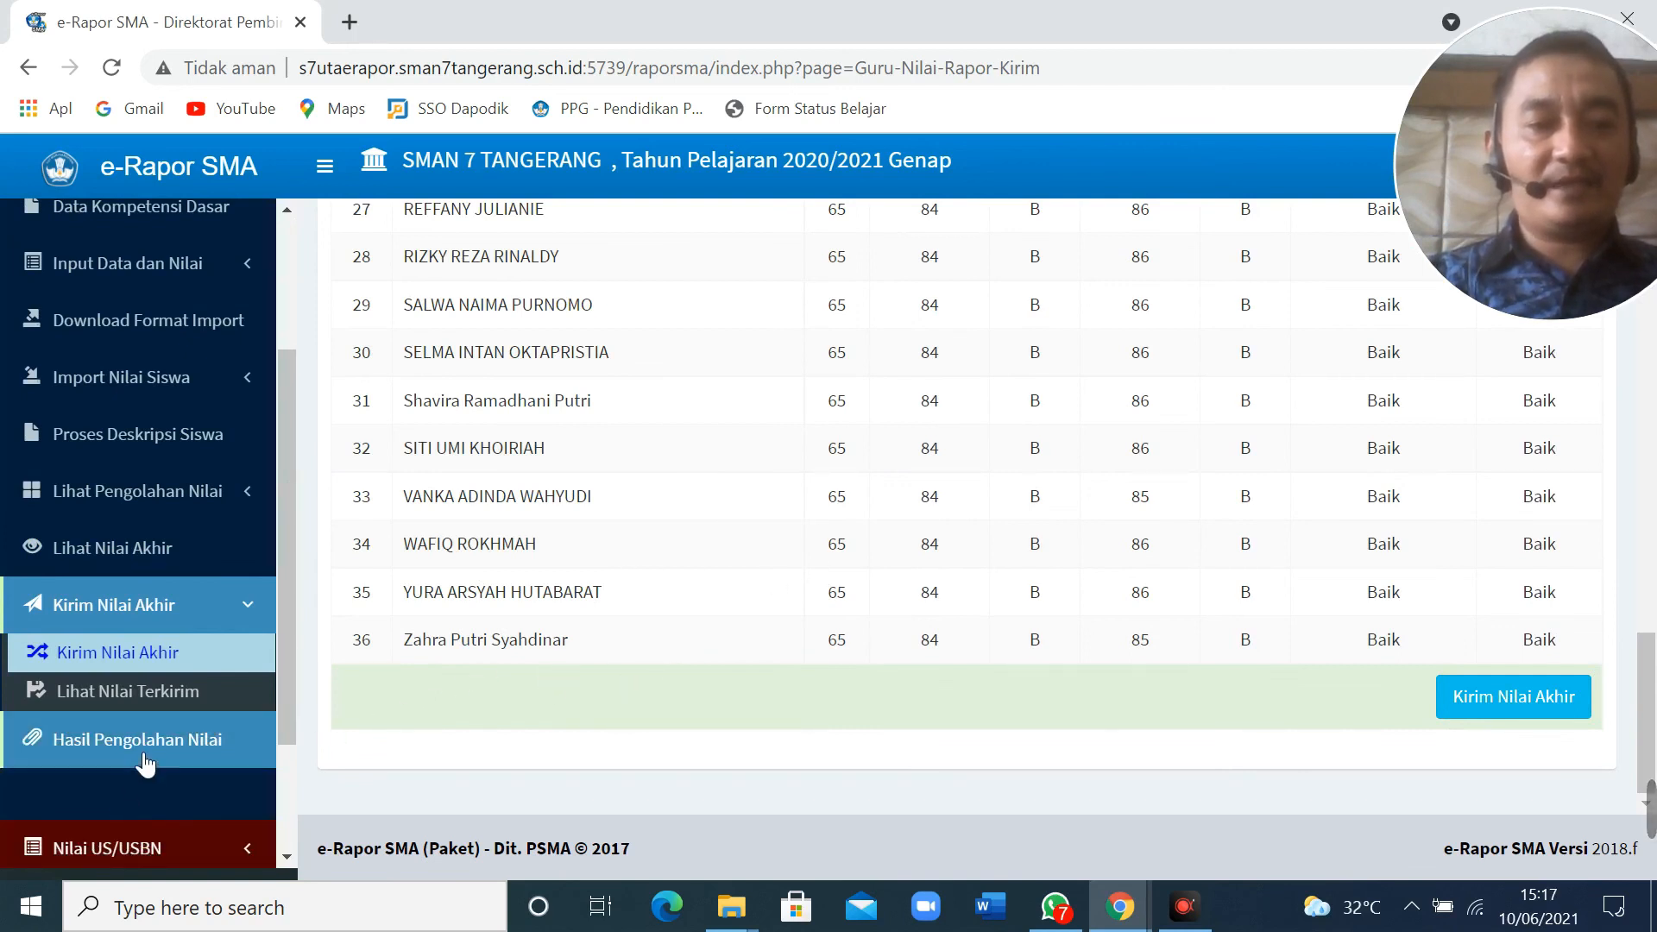
pyautogui.click(130, 701)
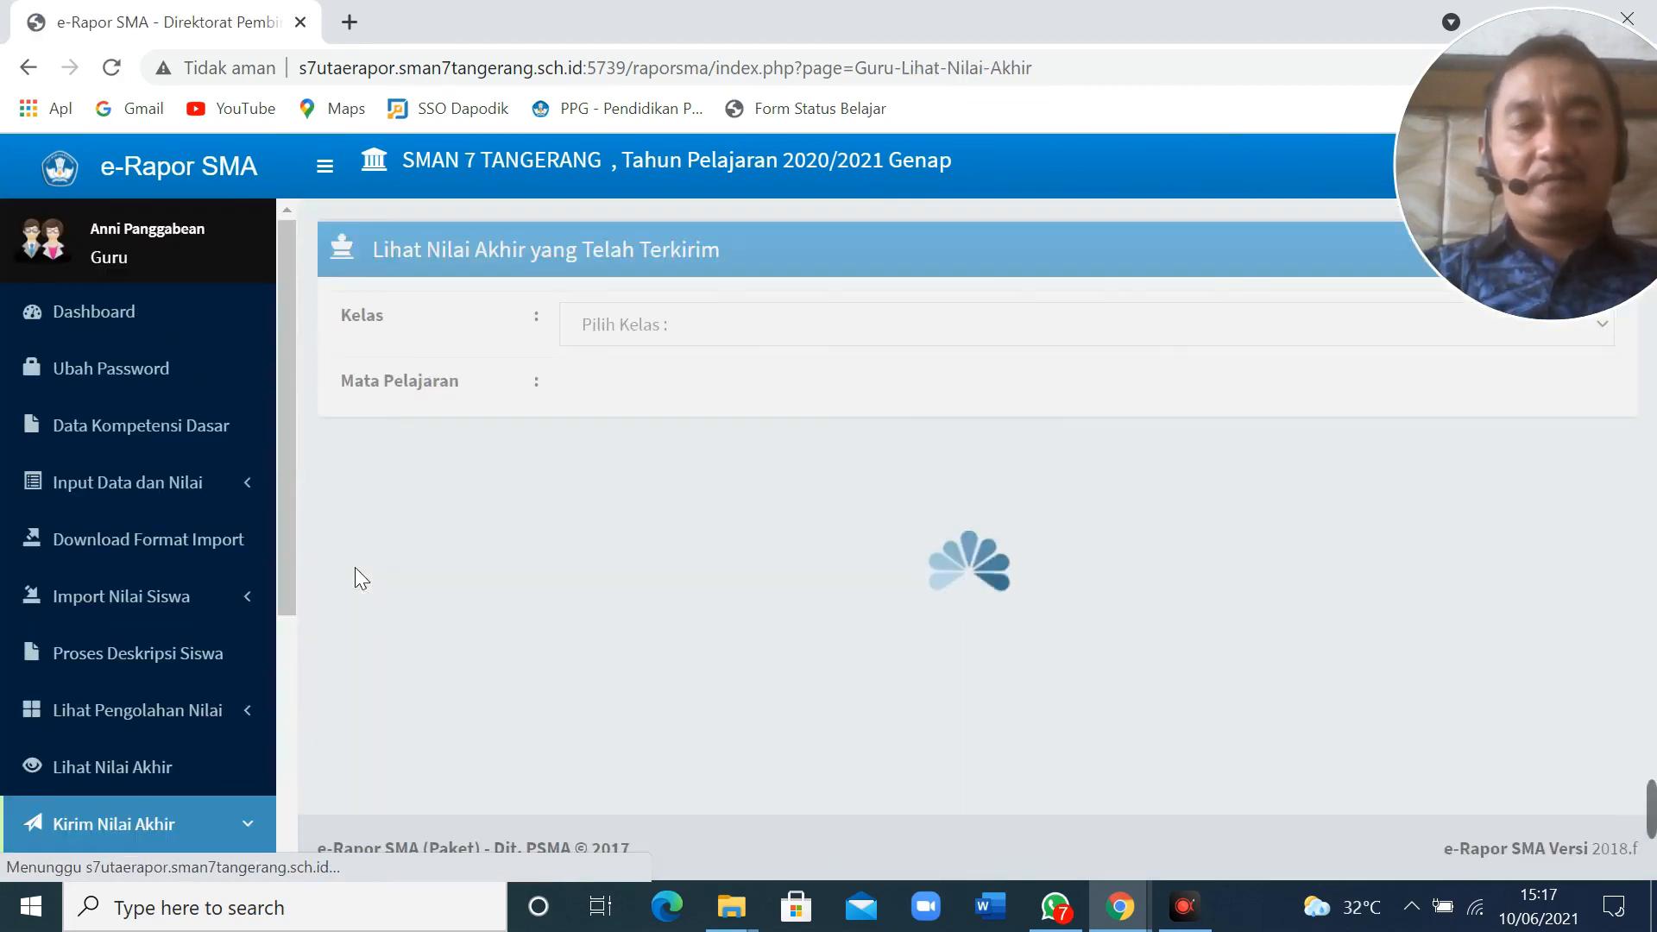
pyautogui.click(634, 324)
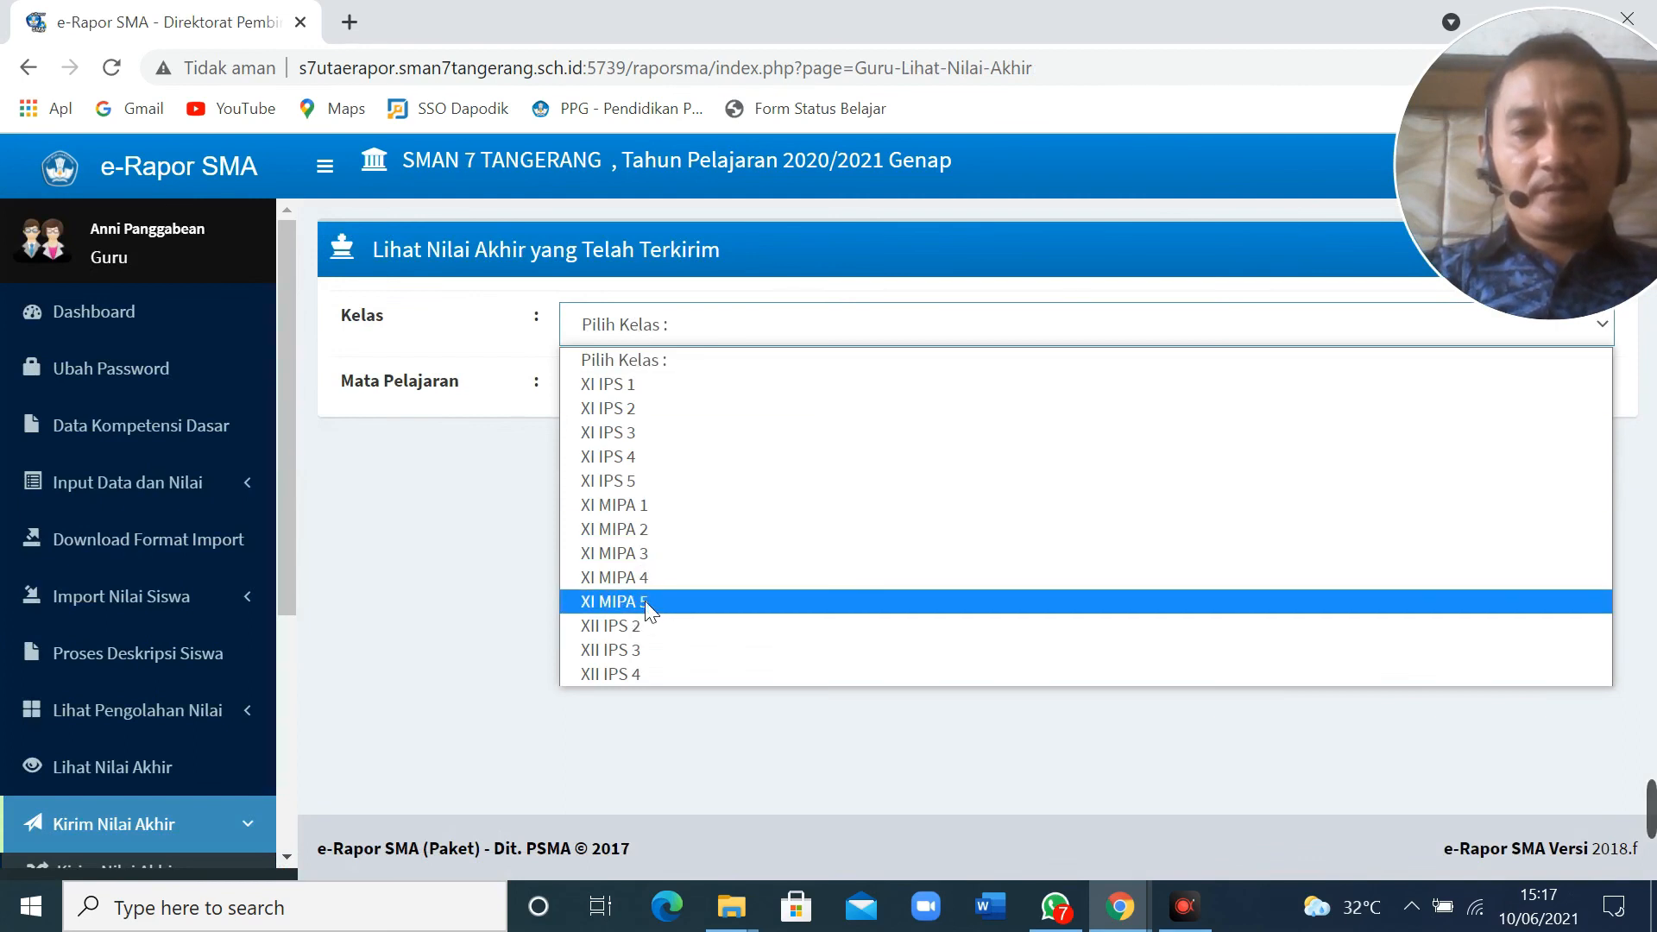
pyautogui.click(639, 625)
pyautogui.click(649, 396)
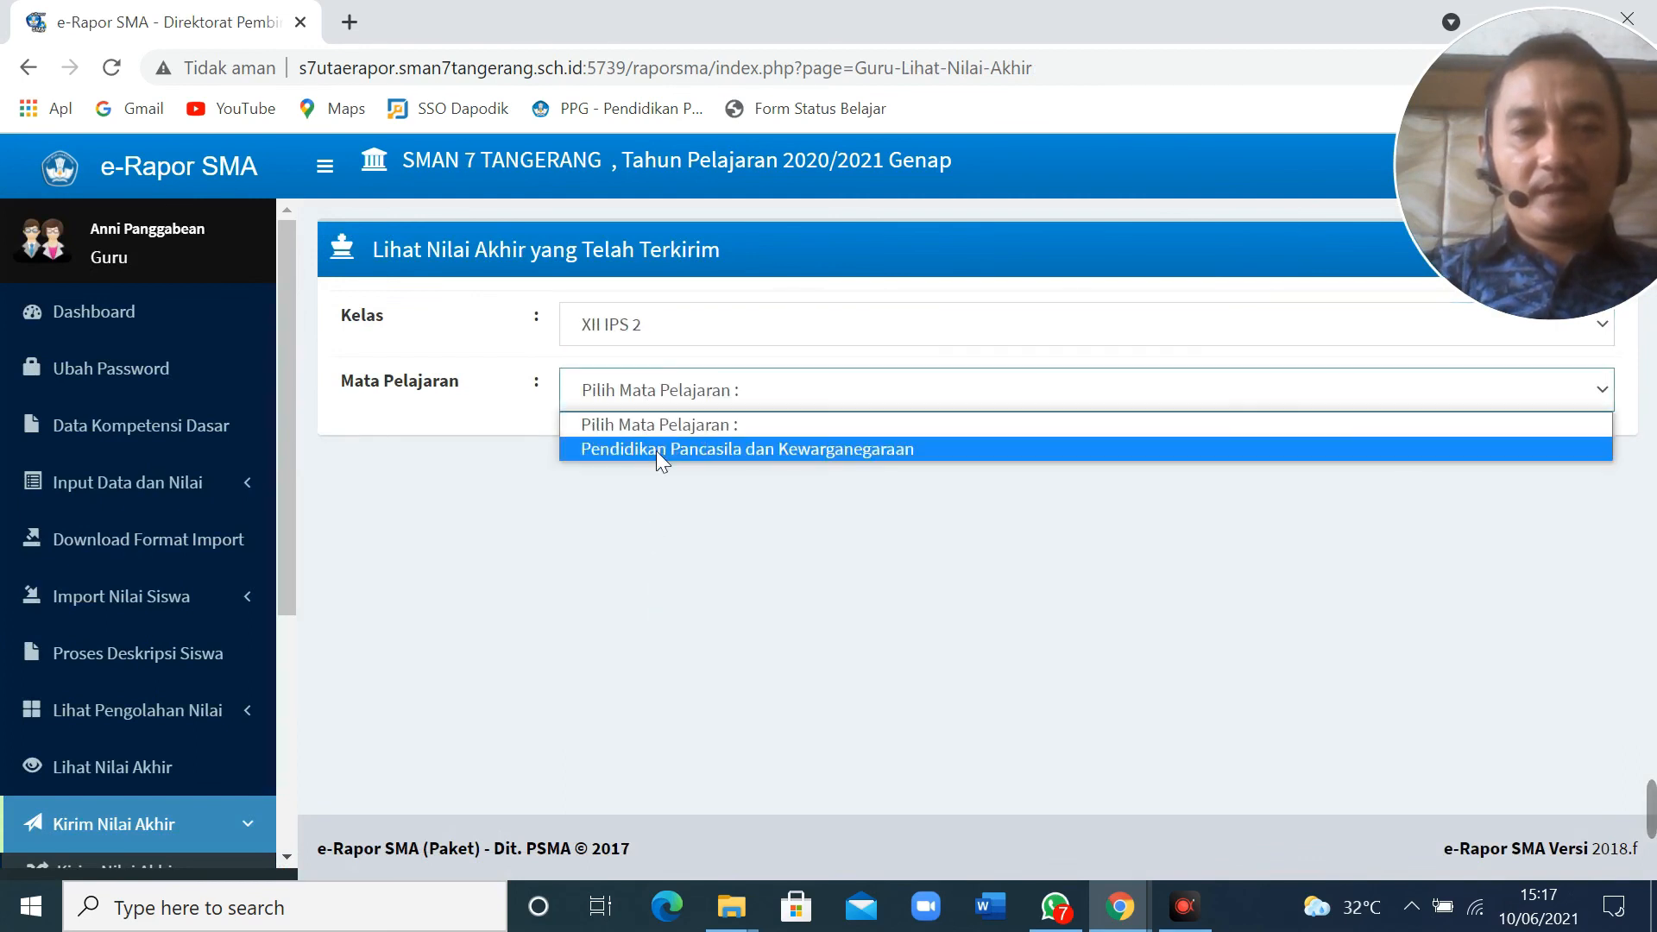
pyautogui.click(656, 448)
pyautogui.scroll(-2, 747, 557)
pyautogui.scroll(-15, 710, 584)
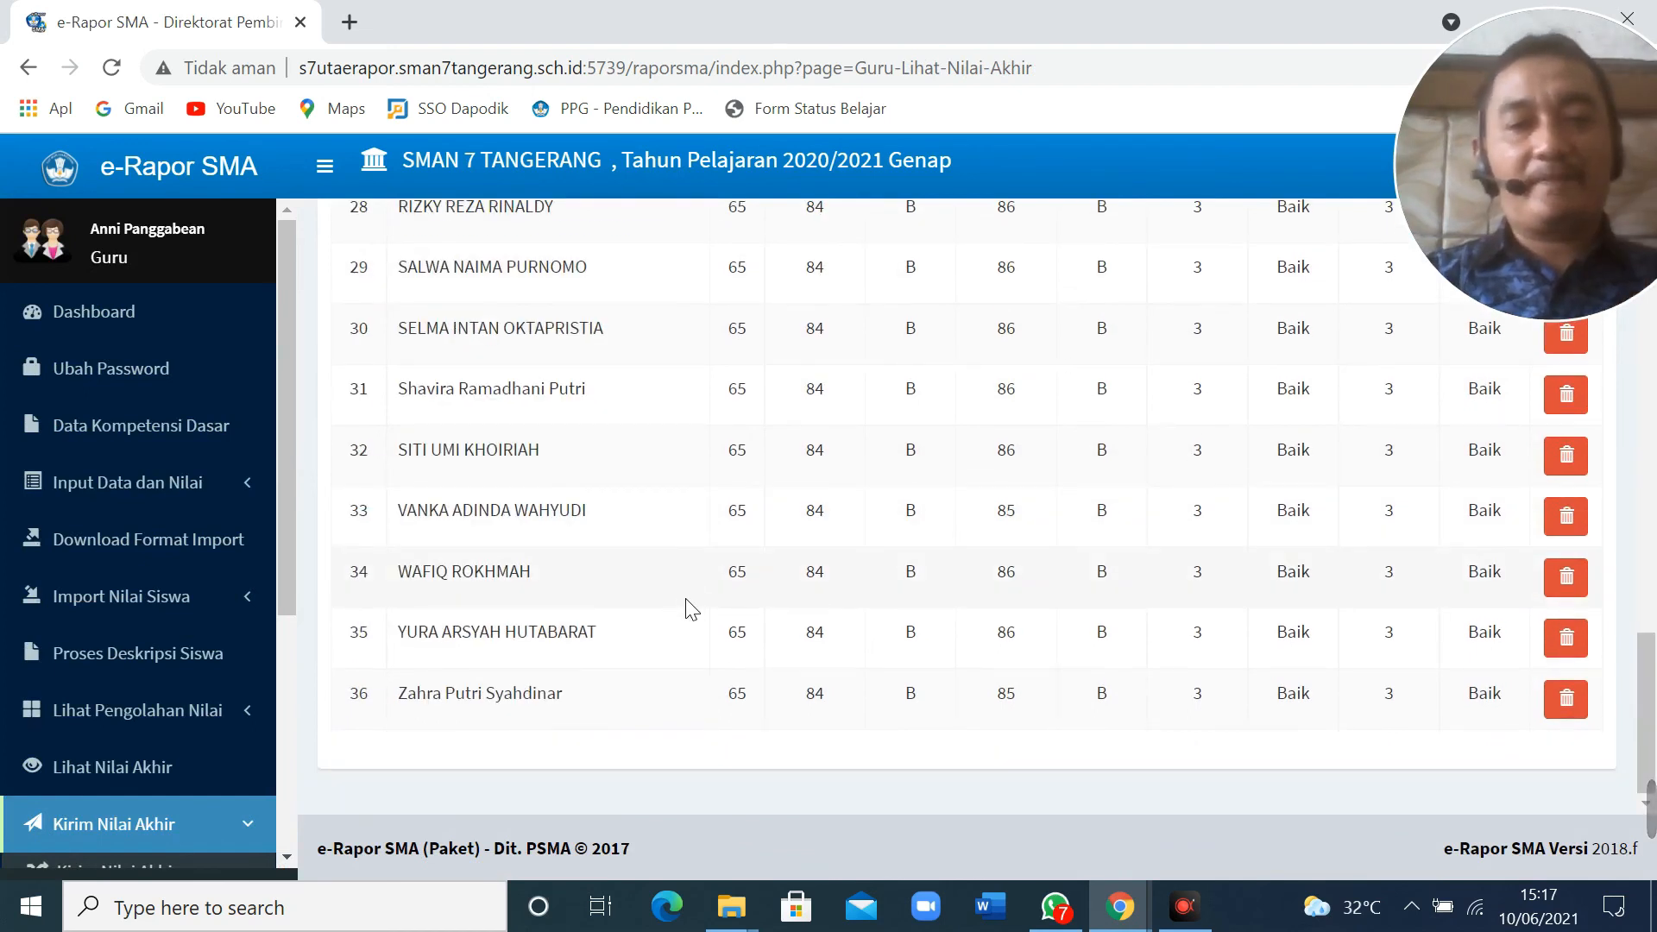
# - Open Hasil Pengolahan Nilai and display the processed final scores for XII IPS 2, Pendidikan Pancasila dan Kewarganegaraan
pyautogui.scroll(-5, 277, 681)
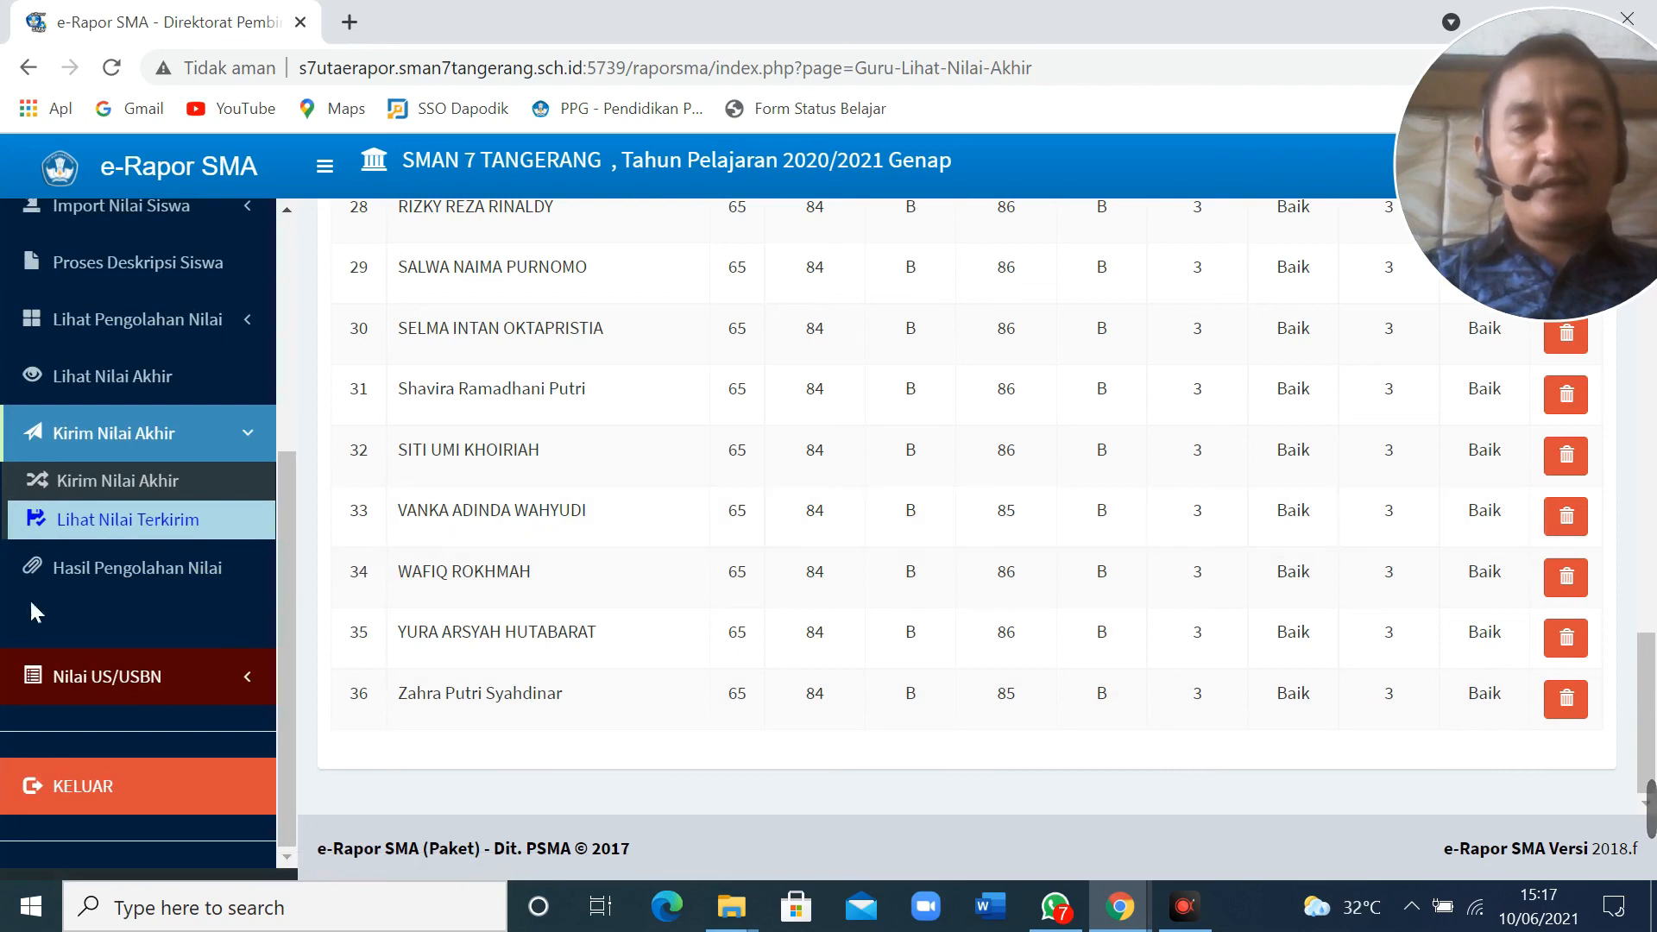
pyautogui.click(125, 578)
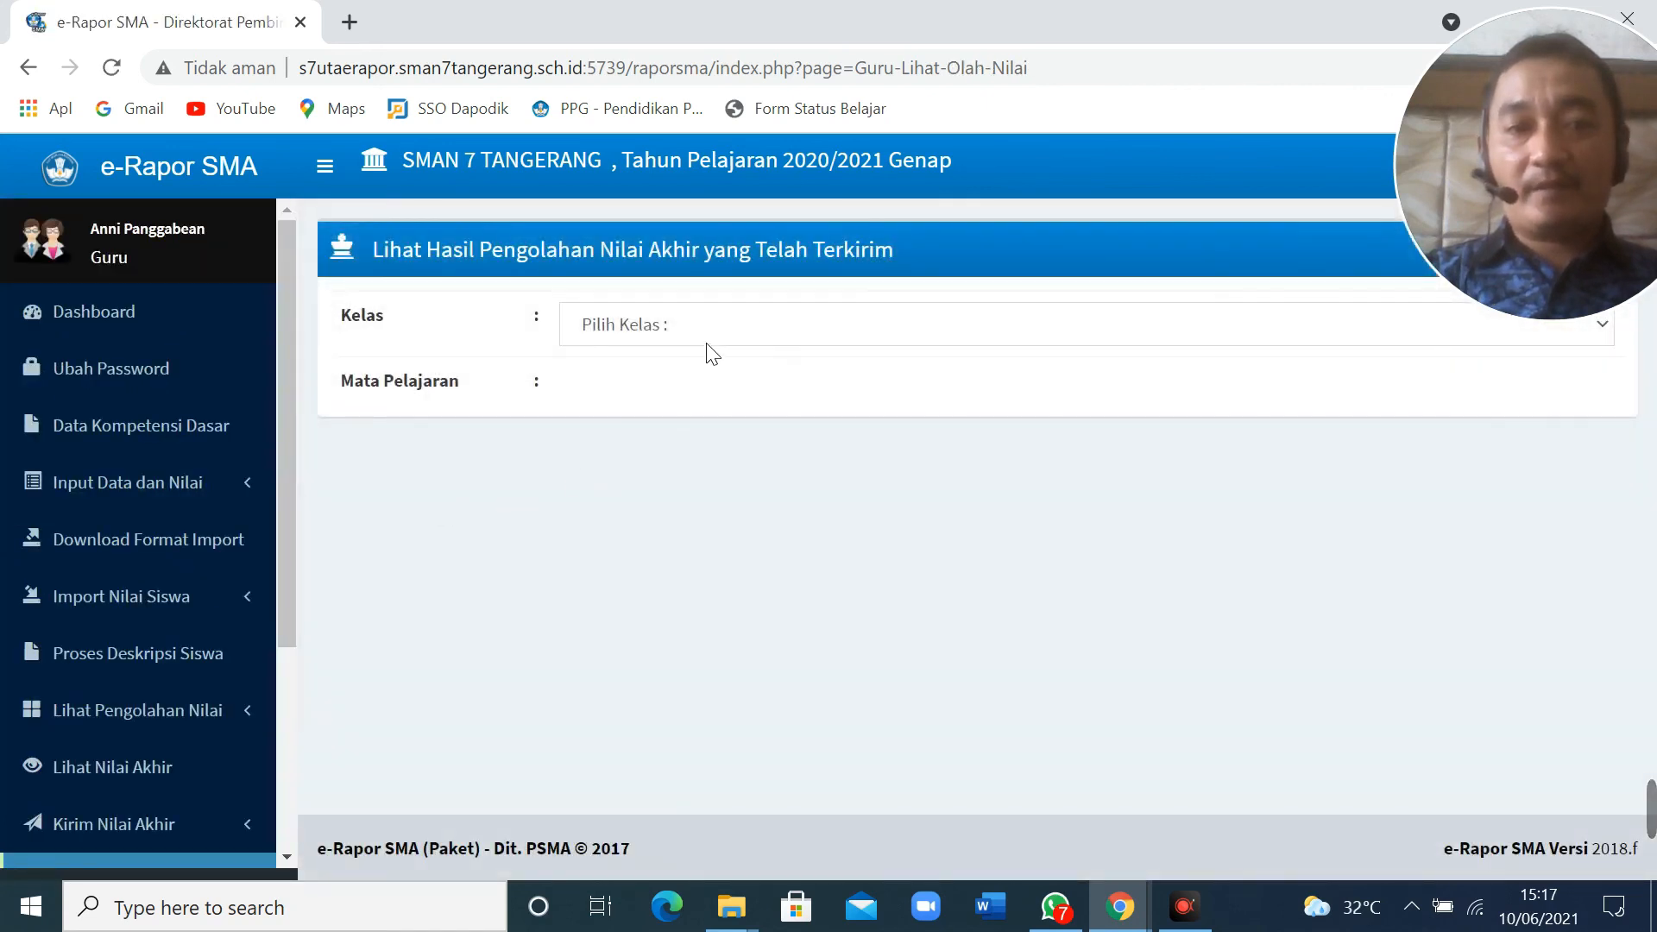
pyautogui.click(706, 345)
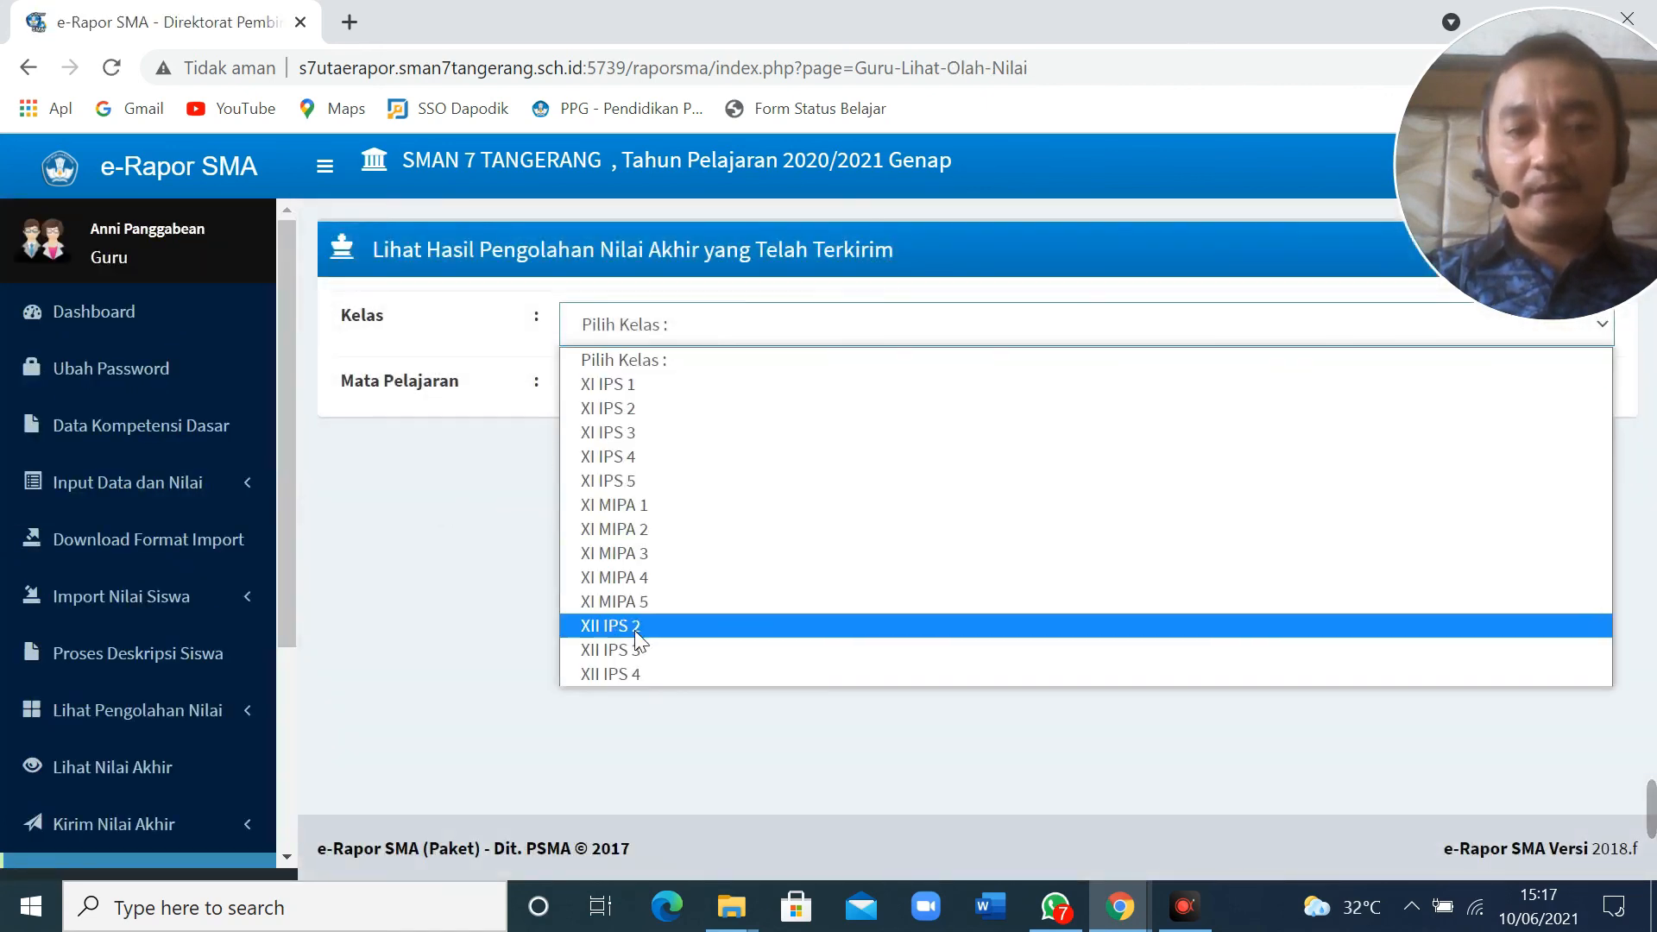
pyautogui.click(634, 627)
pyautogui.click(677, 401)
pyautogui.click(671, 445)
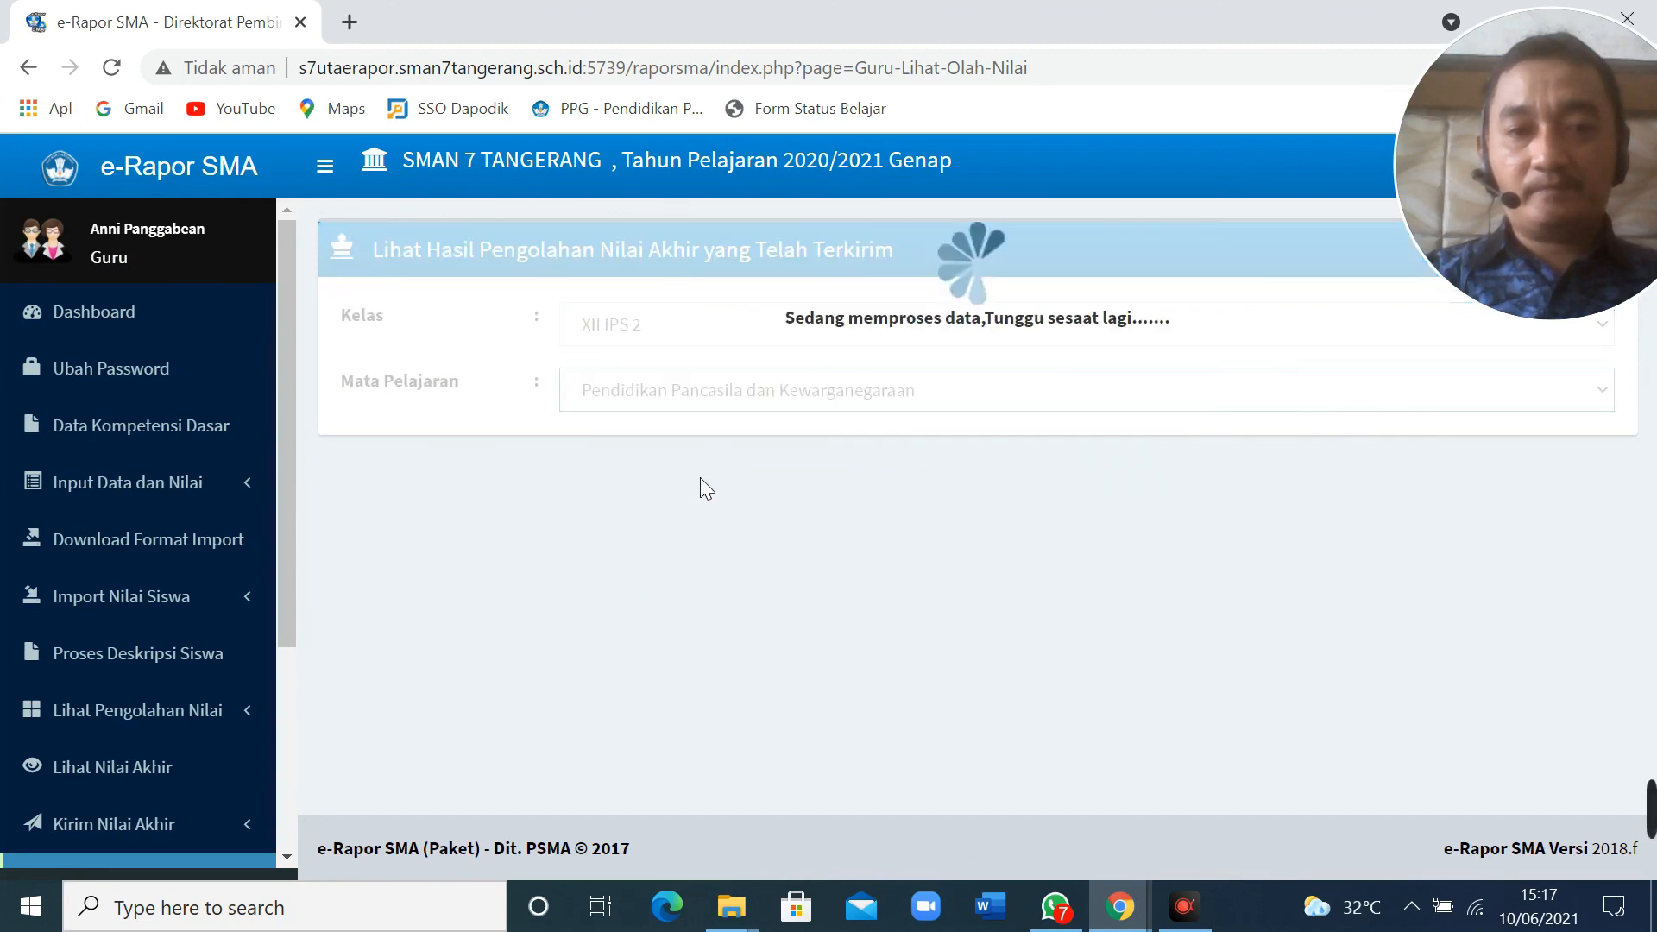
# - Examine the students' Semester 1, Semester 2 and Rerata scores for Pengetahuan and Keterampilan in the processed results
pyautogui.scroll(-15, 723, 542)
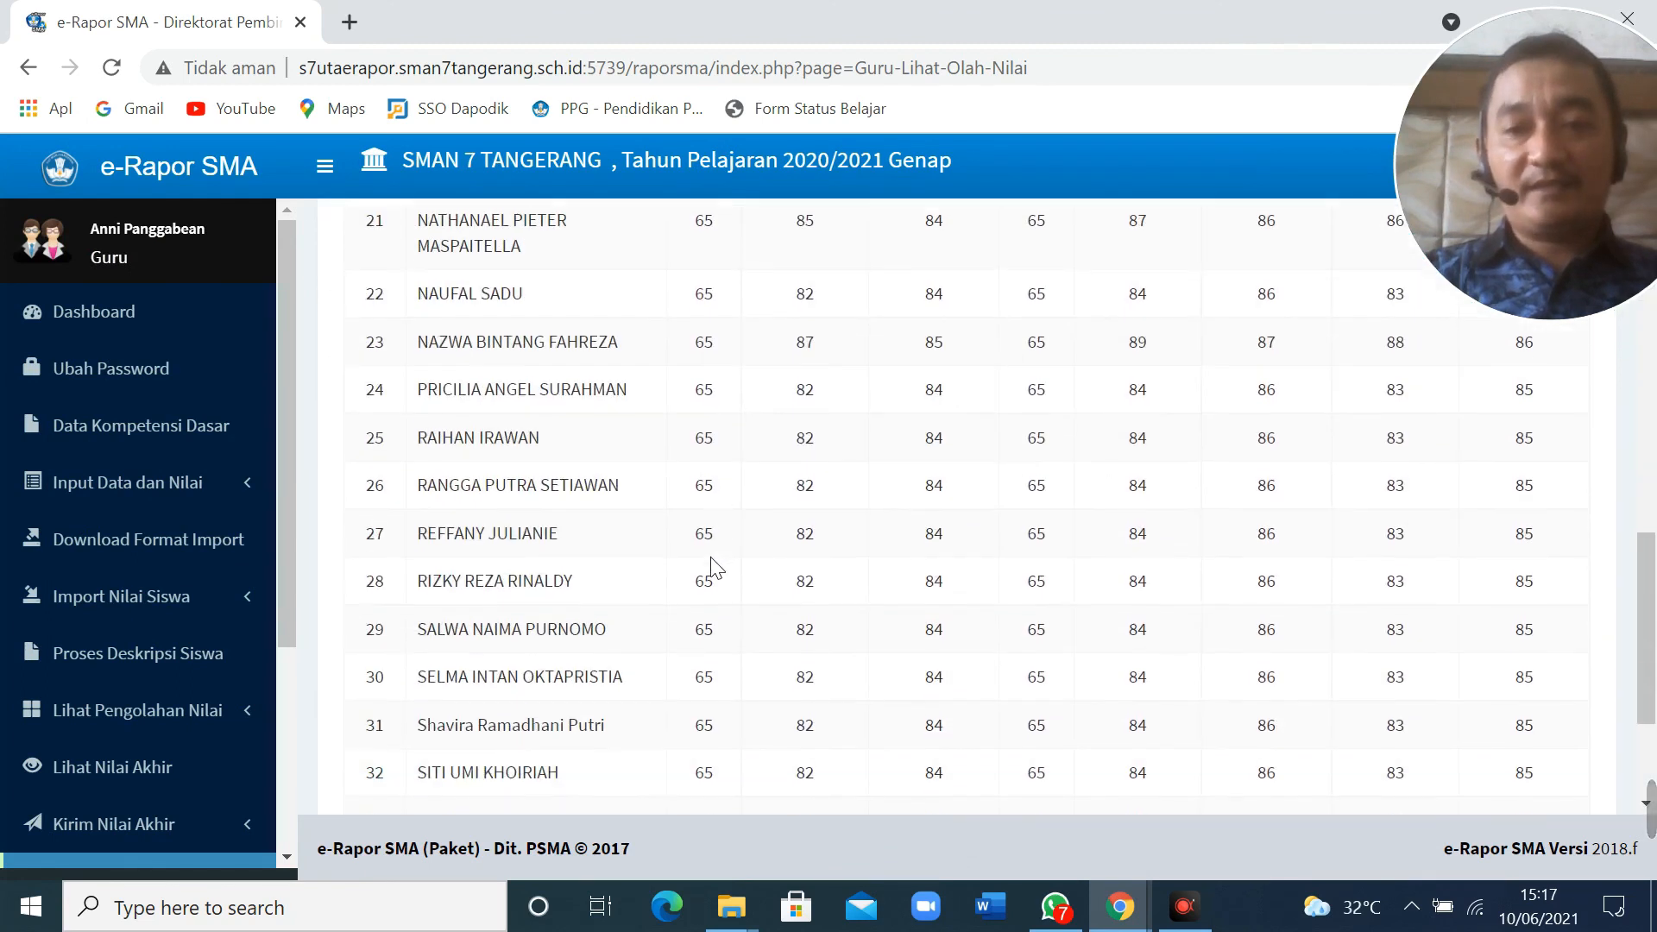
pyautogui.scroll(13, 705, 565)
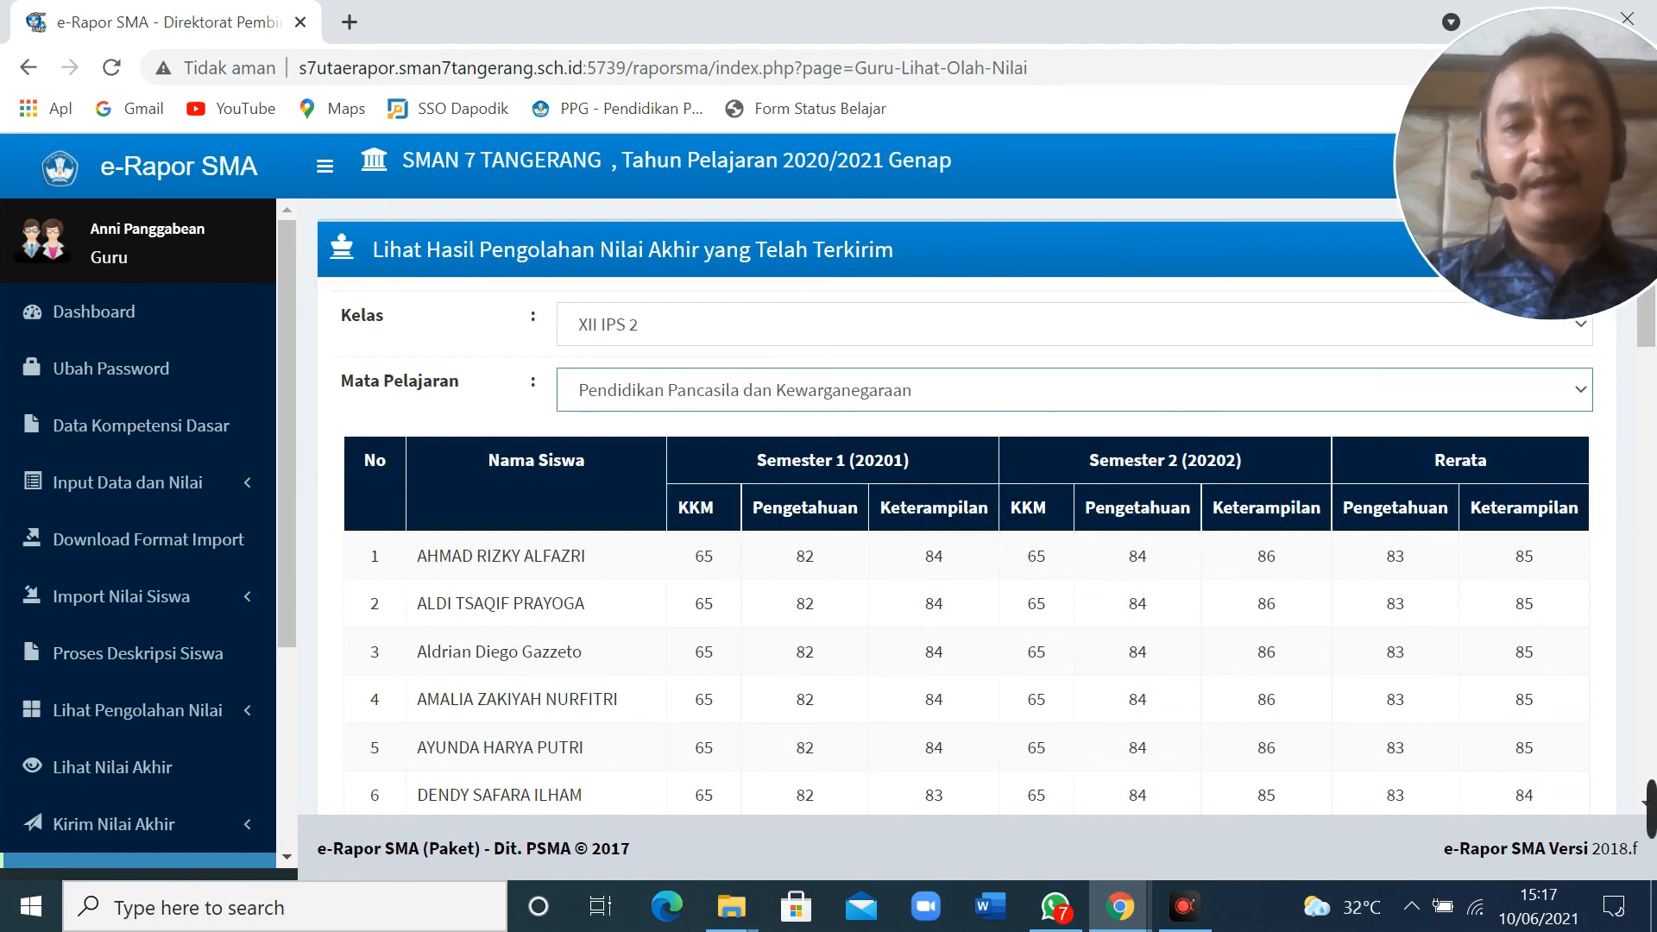
pyautogui.scroll(-5, 699, 568)
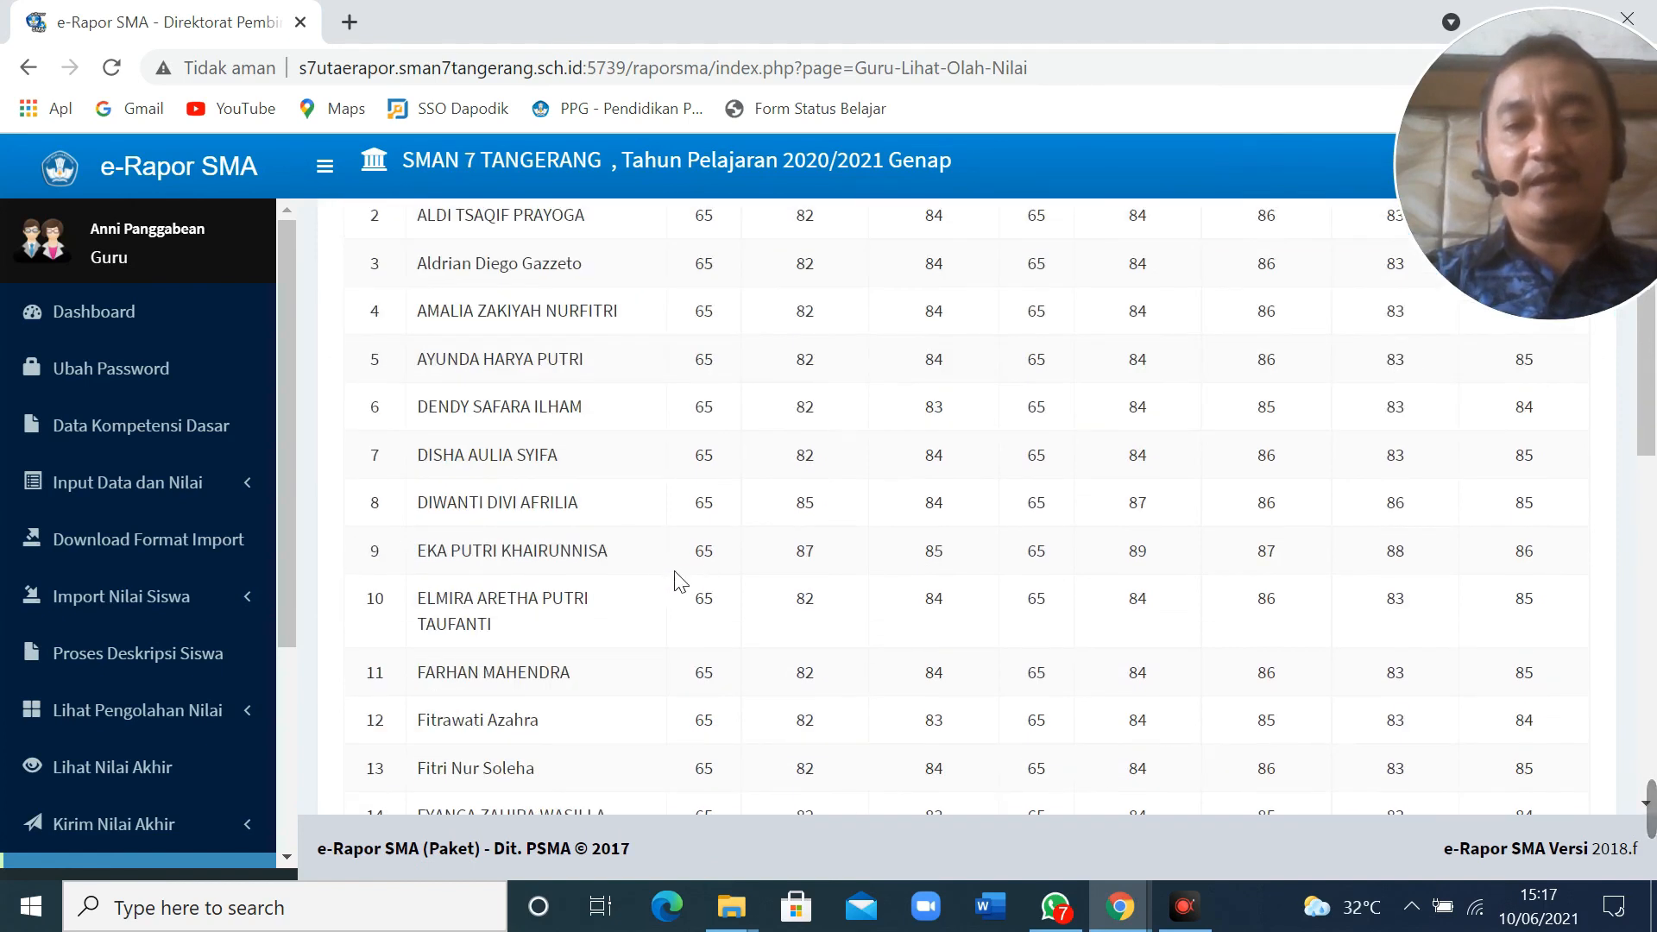
pyautogui.scroll(-7, 676, 580)
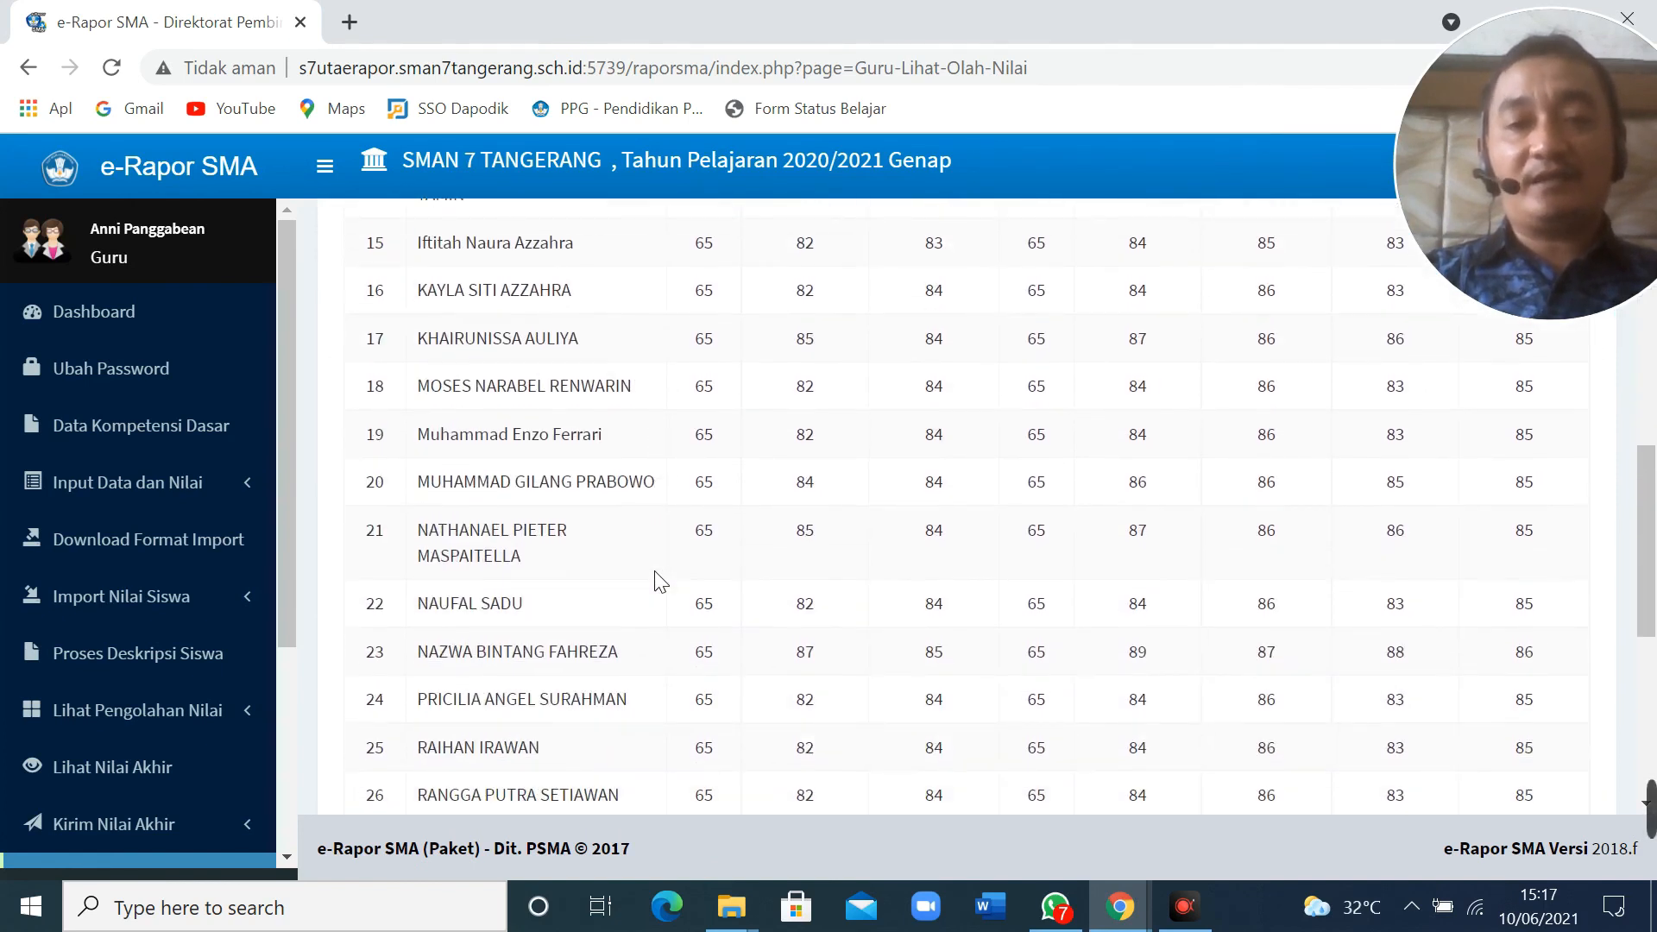
pyautogui.scroll(-4, 660, 581)
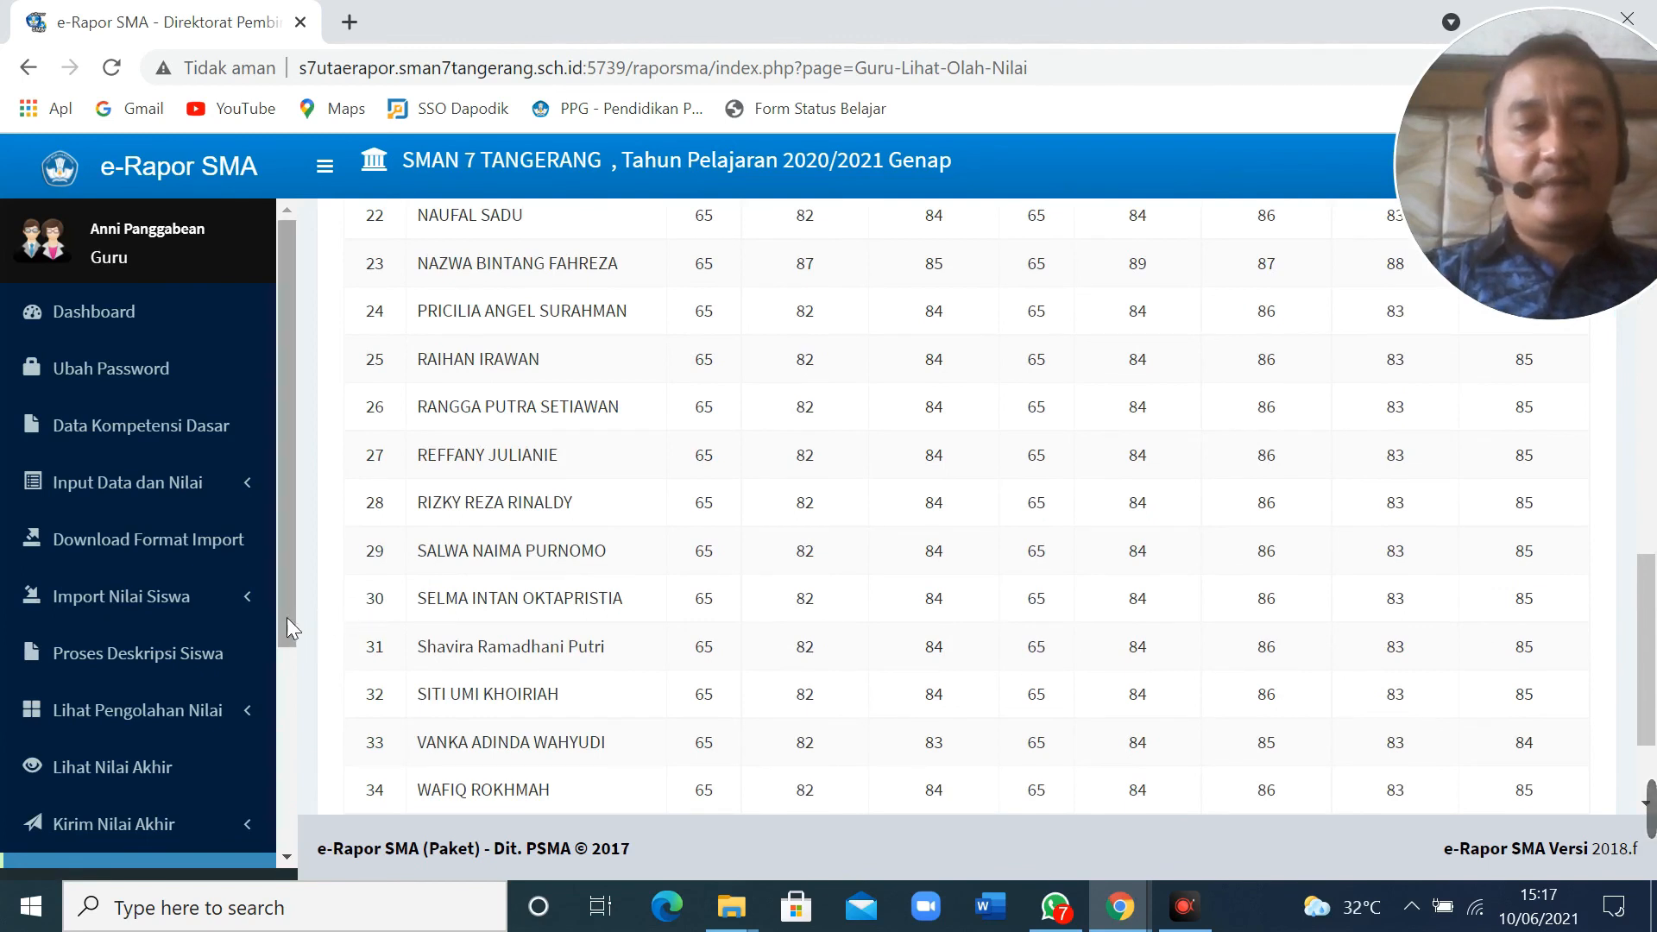
pyautogui.moveTo(288, 618); pyautogui.dragTo(349, 822)
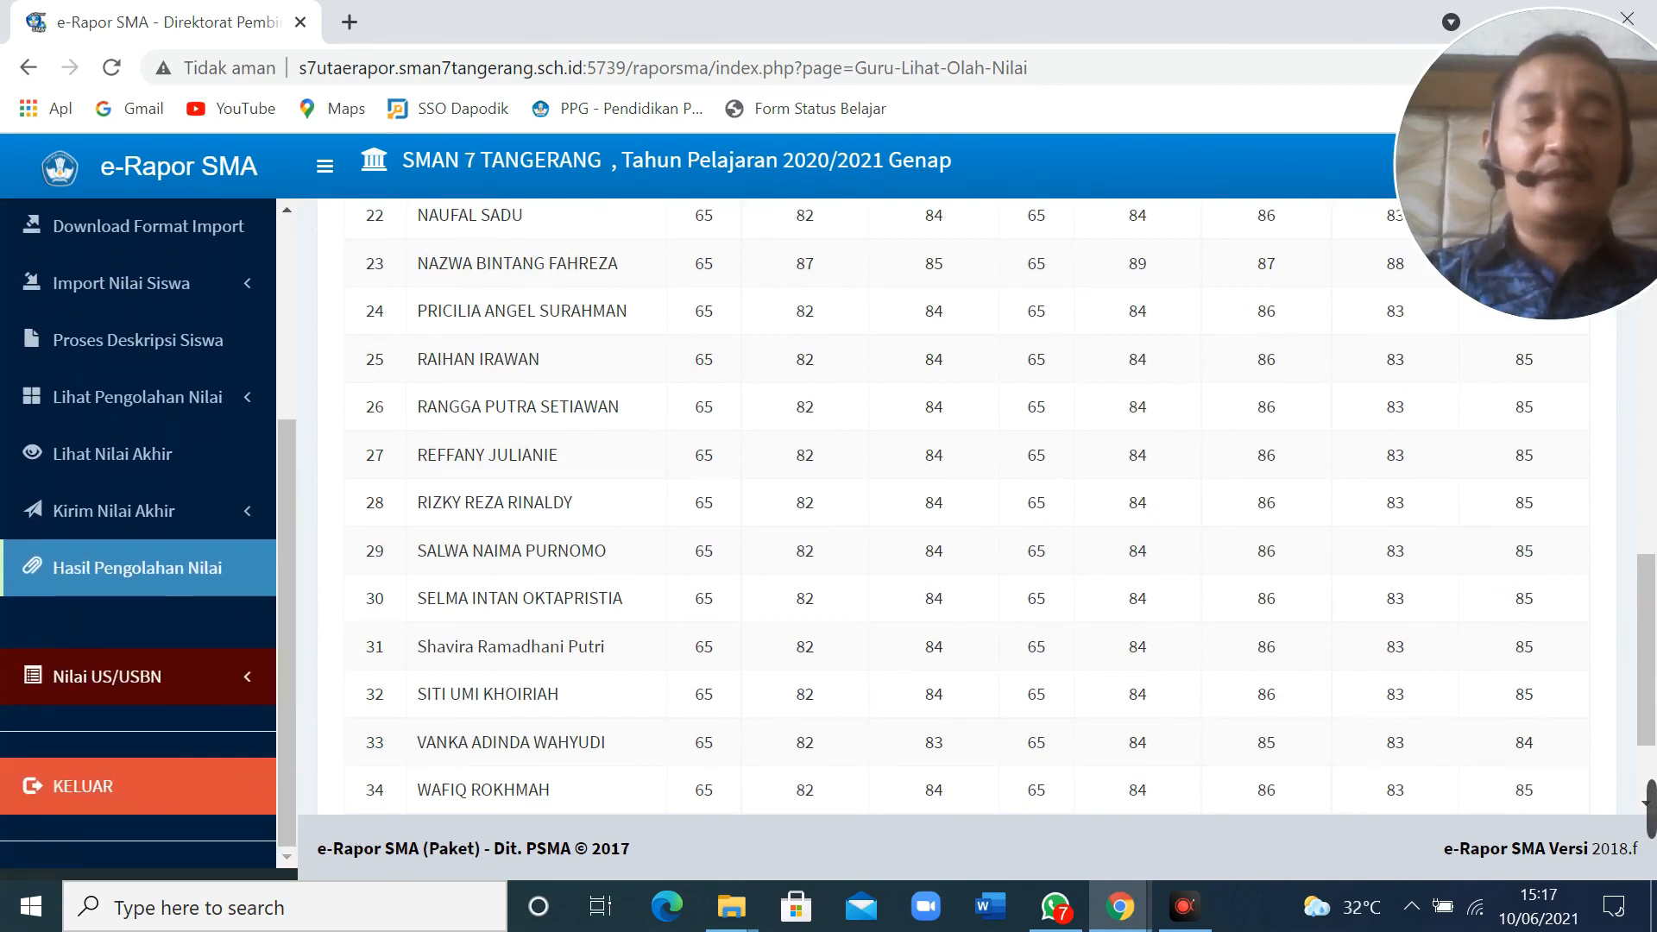